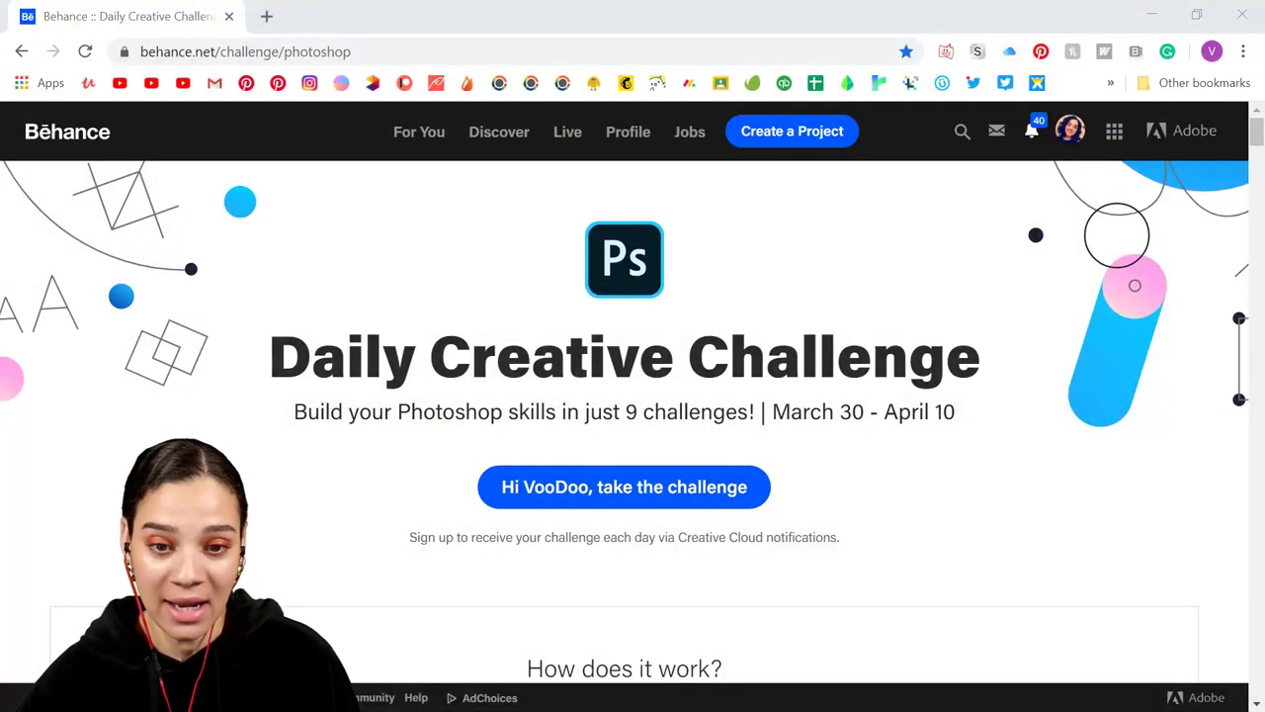
Step: Scroll the Behance challenge list down to the April 8 'Textures' and April 9 'Icons' cards
scroll(652, 235, down, 5)
scroll(652, 239, down, 4)
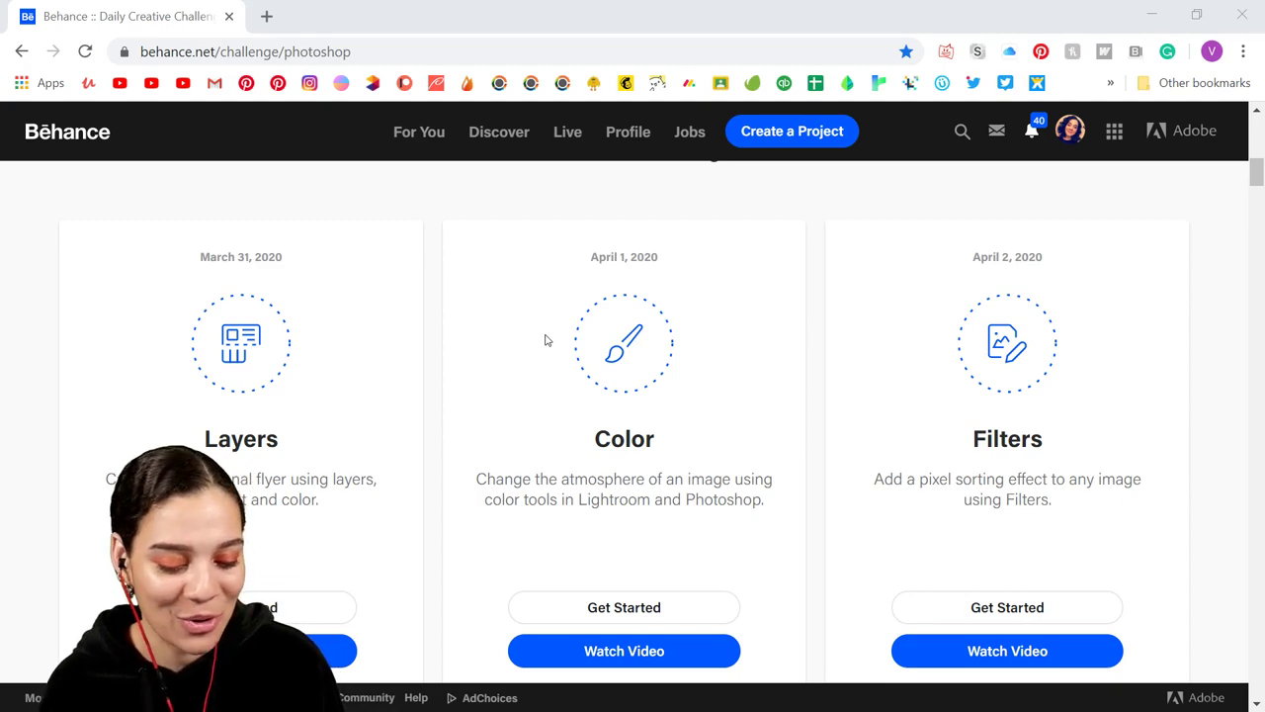
scroll(461, 401, down, 2)
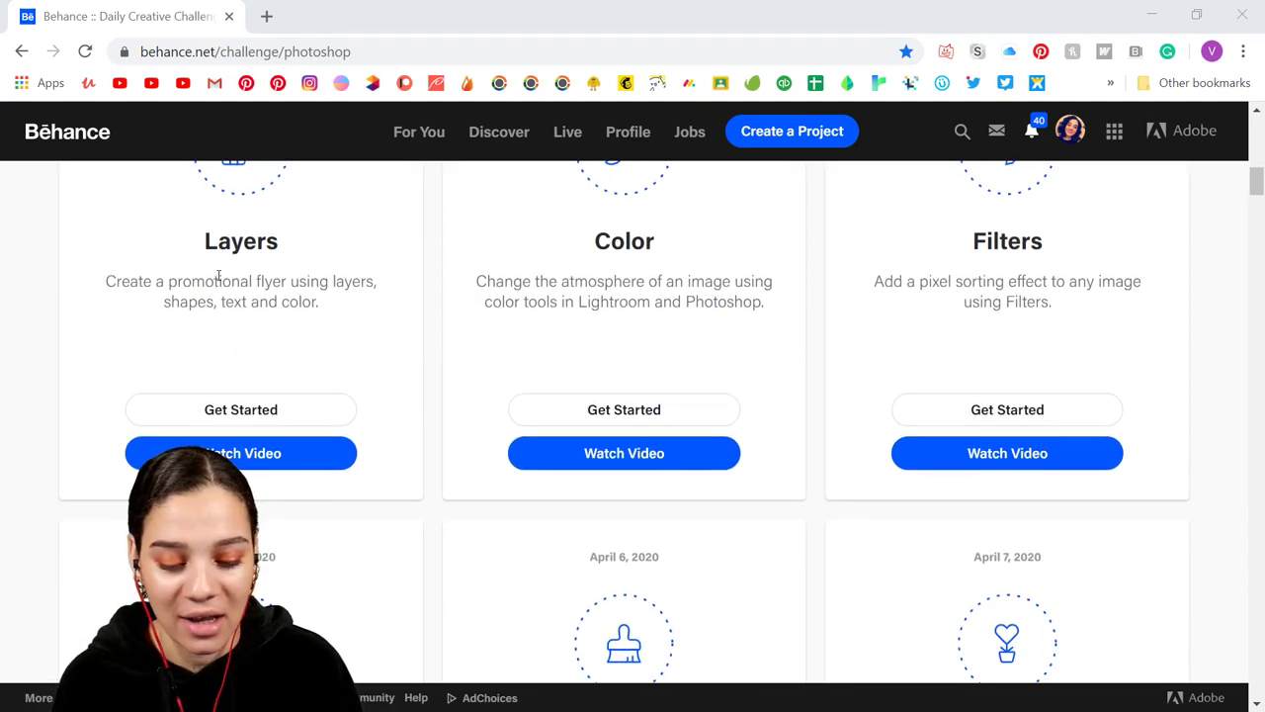
scroll(660, 296, down, 3)
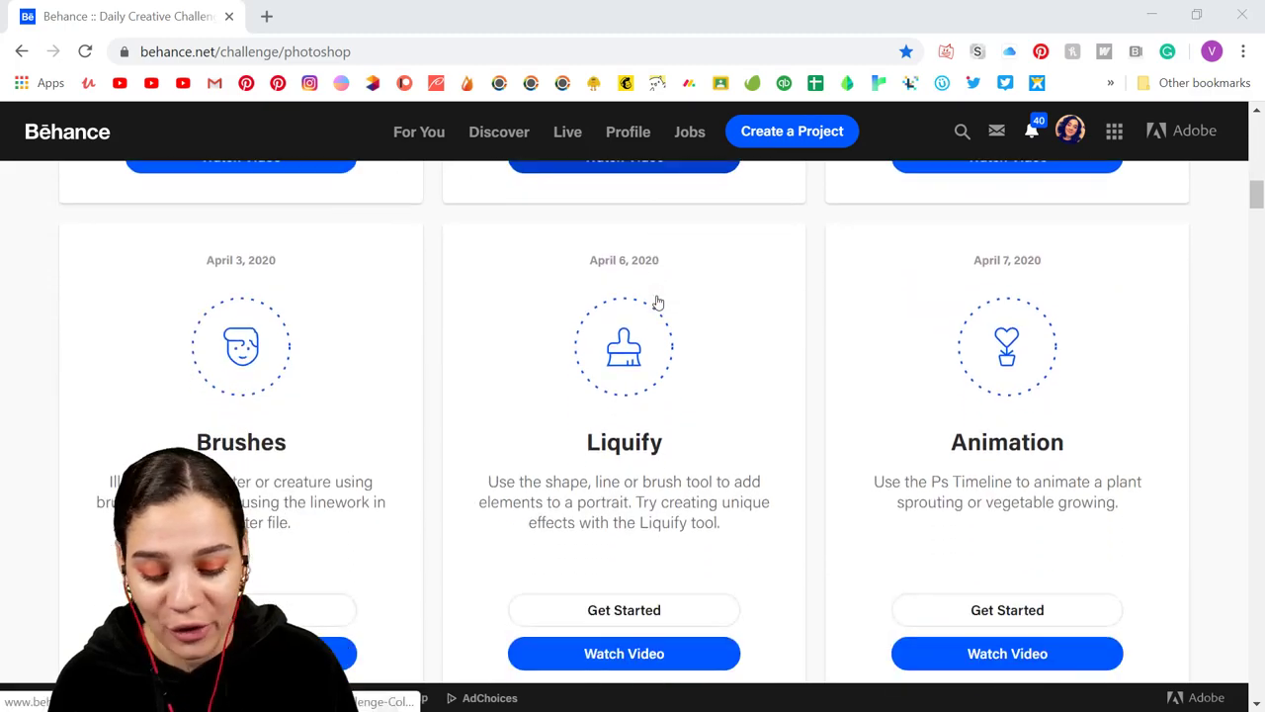
scroll(658, 301, down, 2)
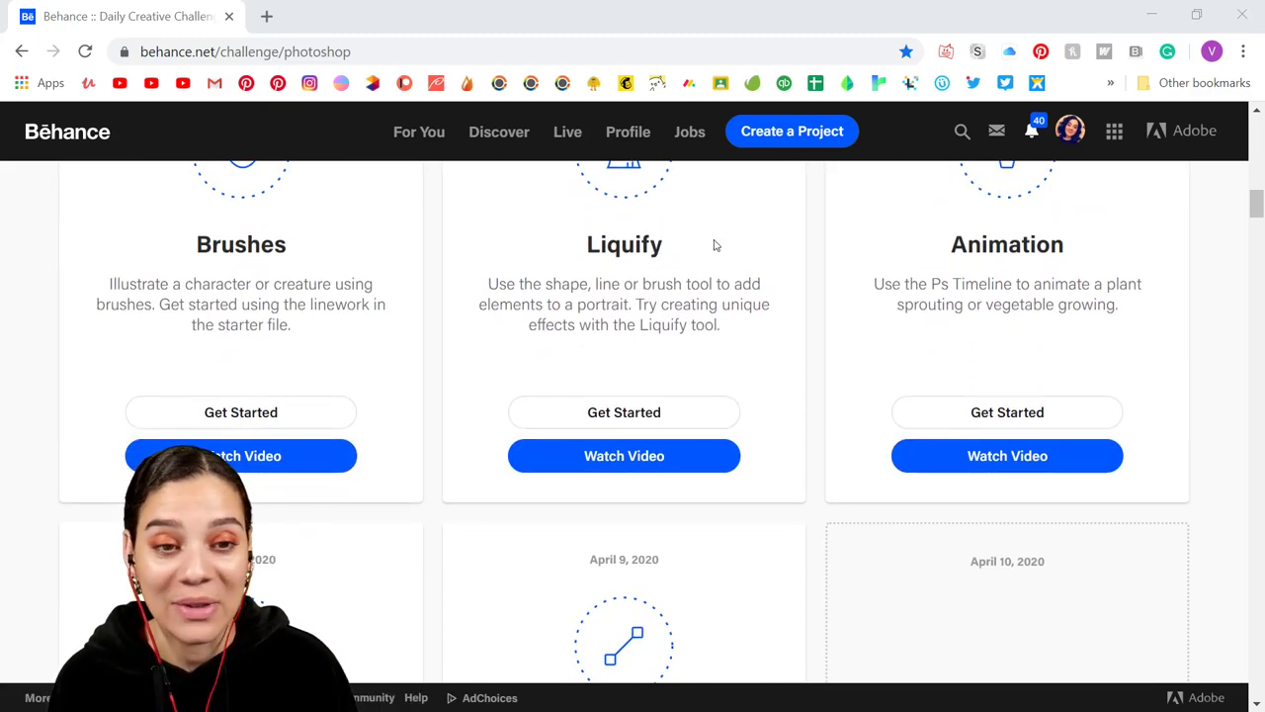
scroll(716, 245, down, 4)
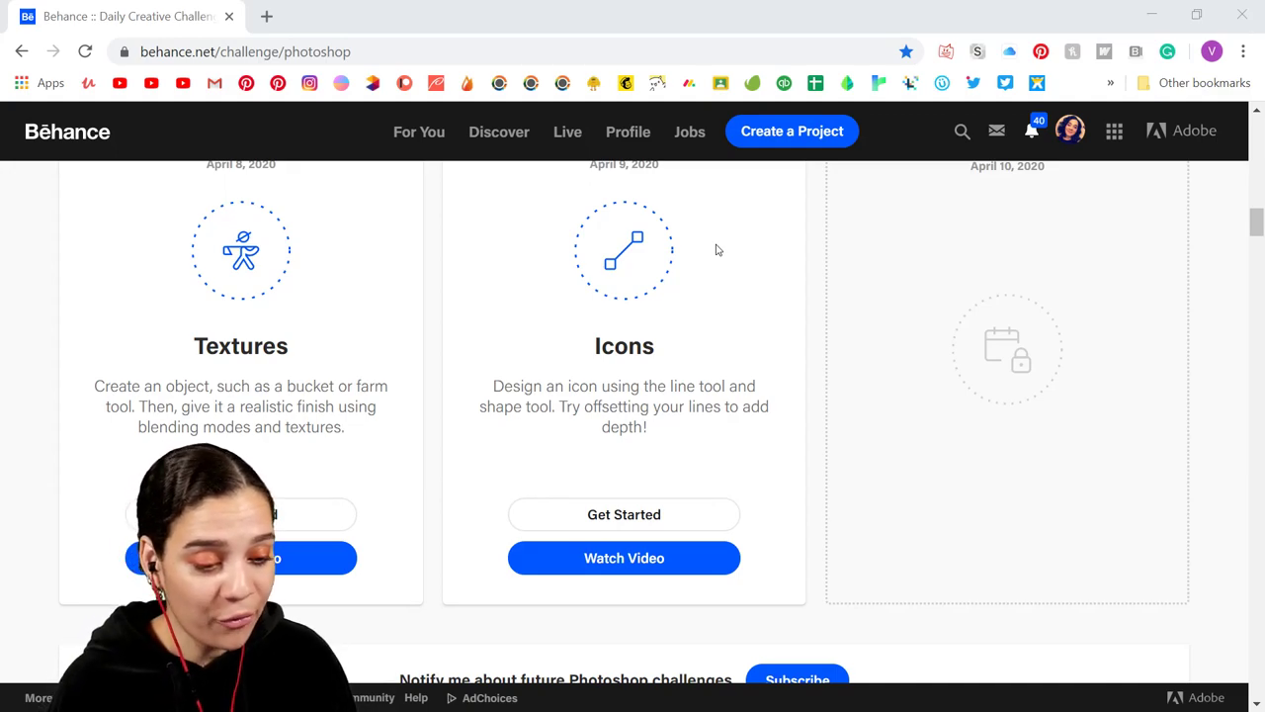
Step: Leave Chrome for Discord's #current-challenge channel and view the CD entry enlarged
click(1157, 20)
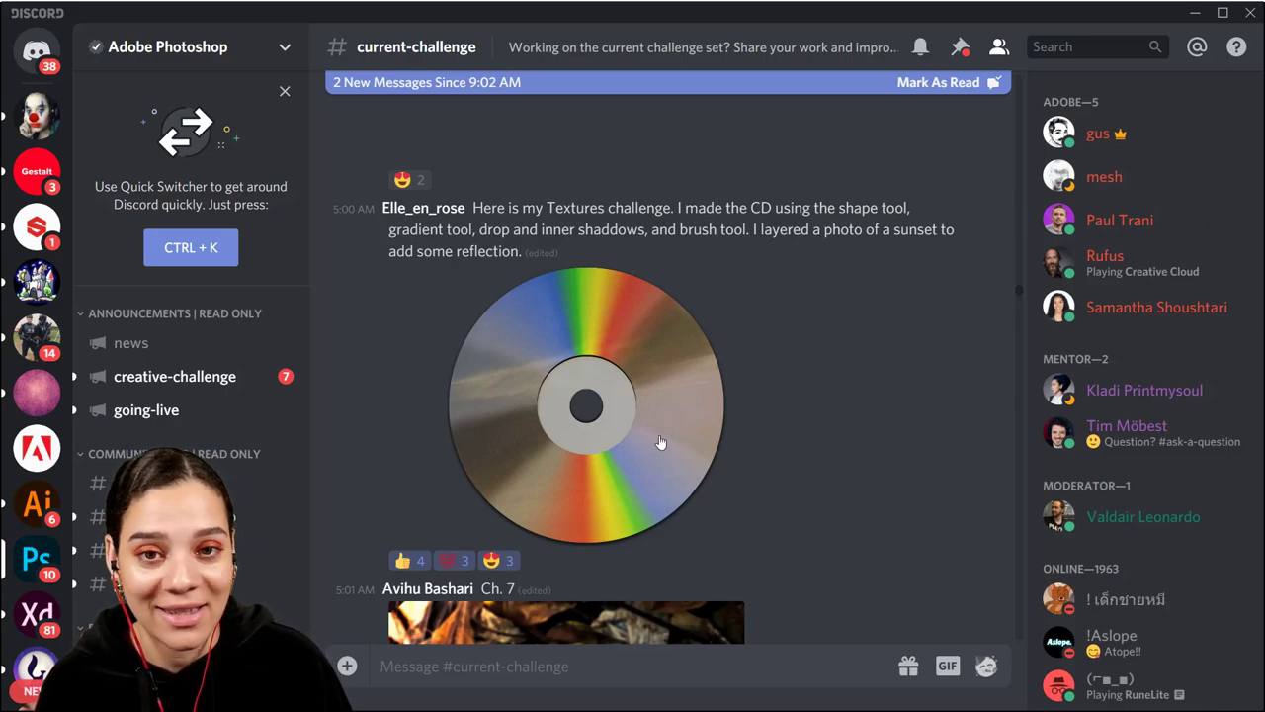
click(660, 442)
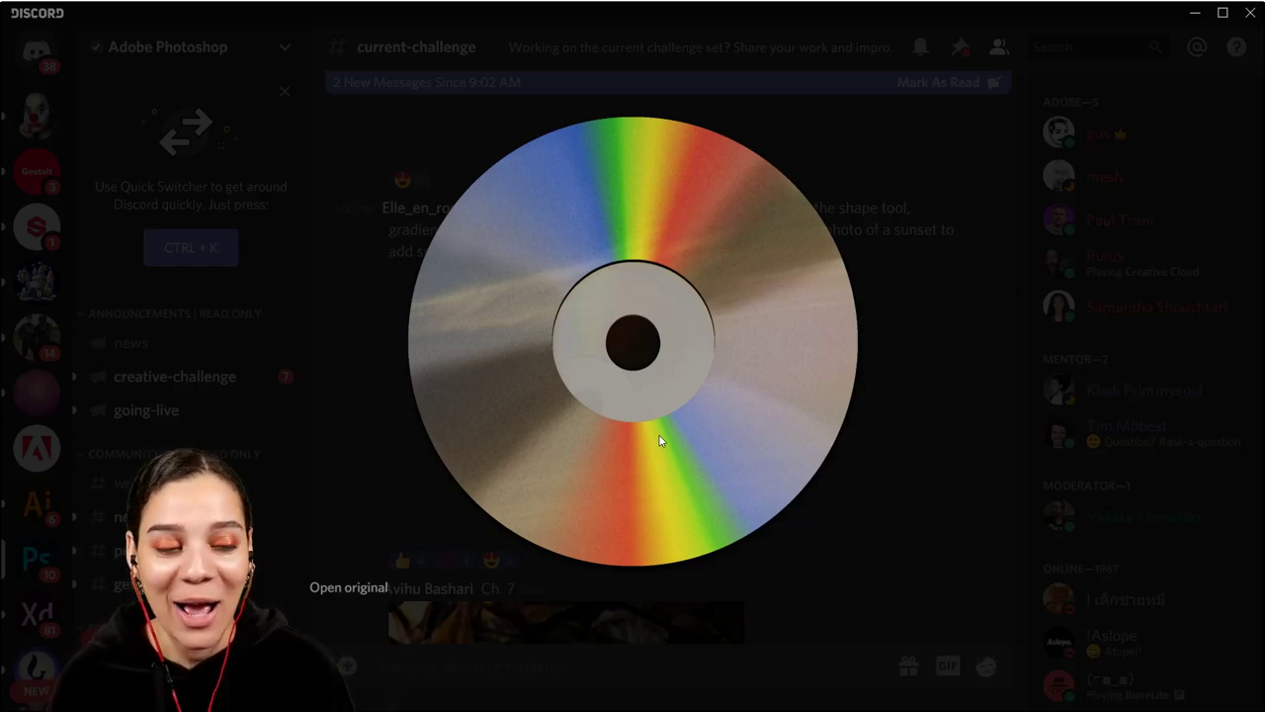
click(958, 423)
Step: Scroll the channel, enlarge the camera photo entry twice, then keep browsing submissions
scroll(833, 427, down, 3)
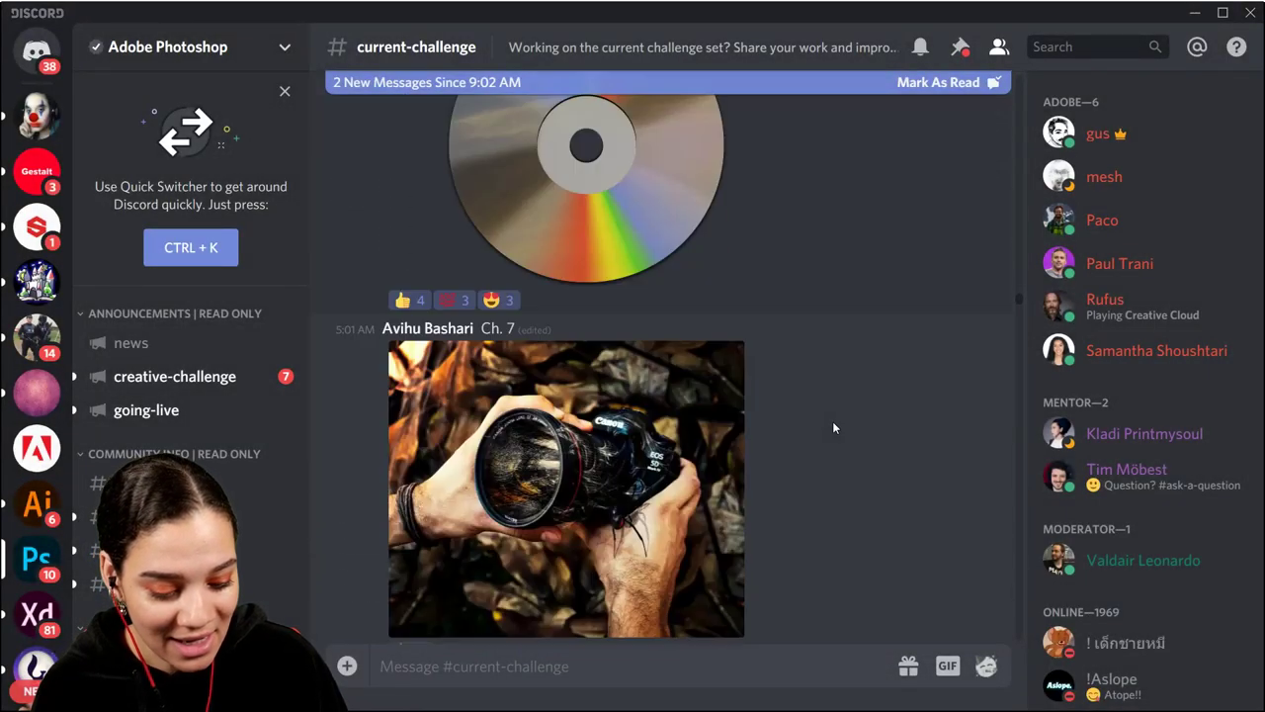
scroll(832, 421, down, 3)
scroll(832, 421, up, 2)
click(682, 395)
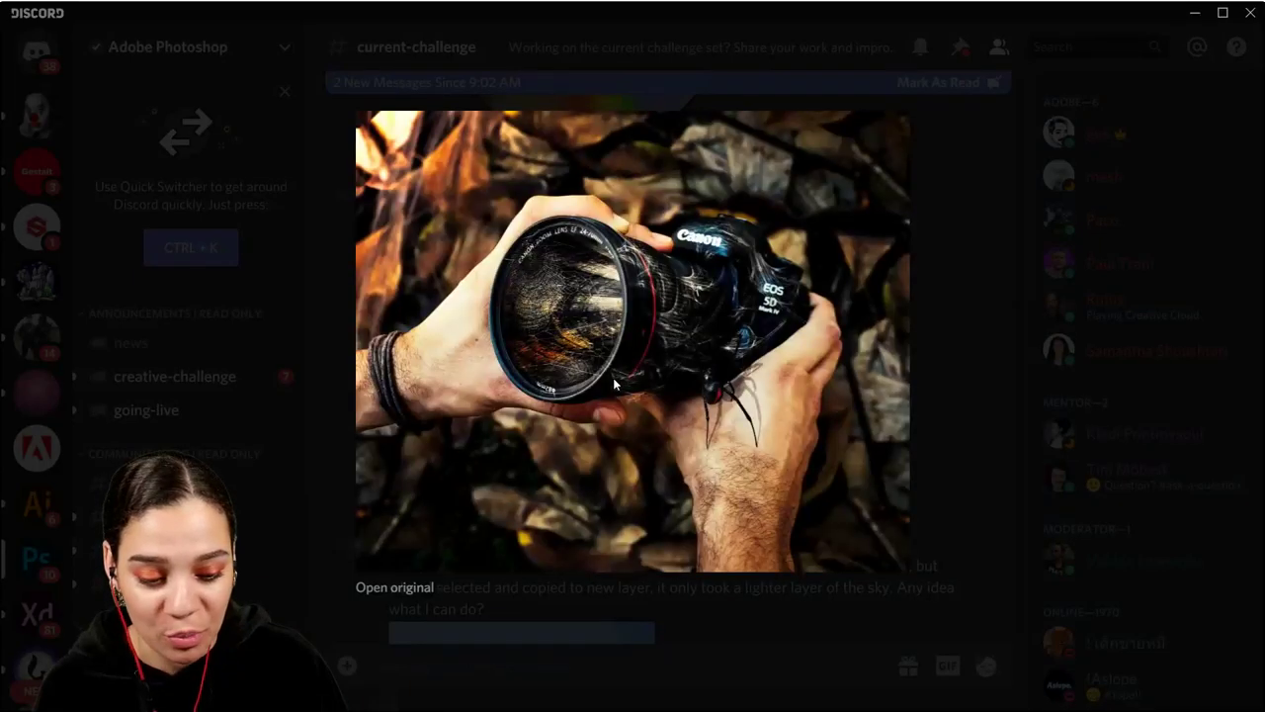
click(935, 296)
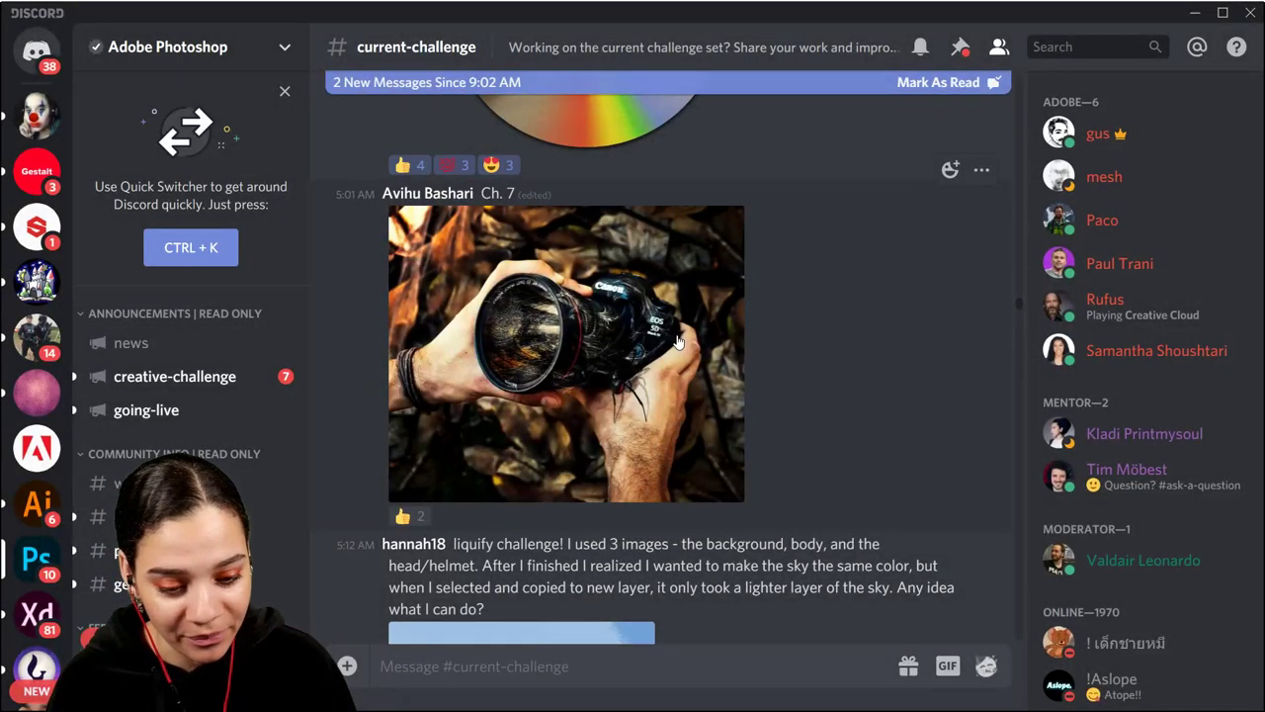
click(635, 321)
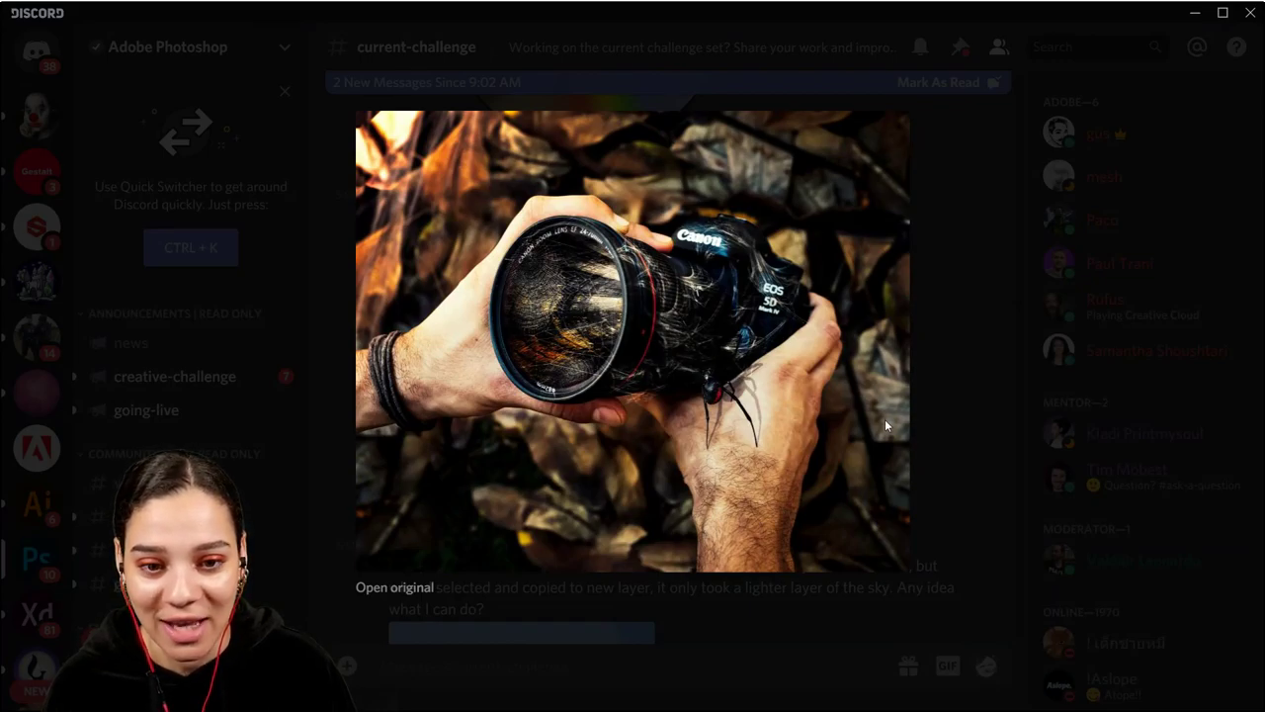
click(988, 437)
scroll(946, 453, down, 5)
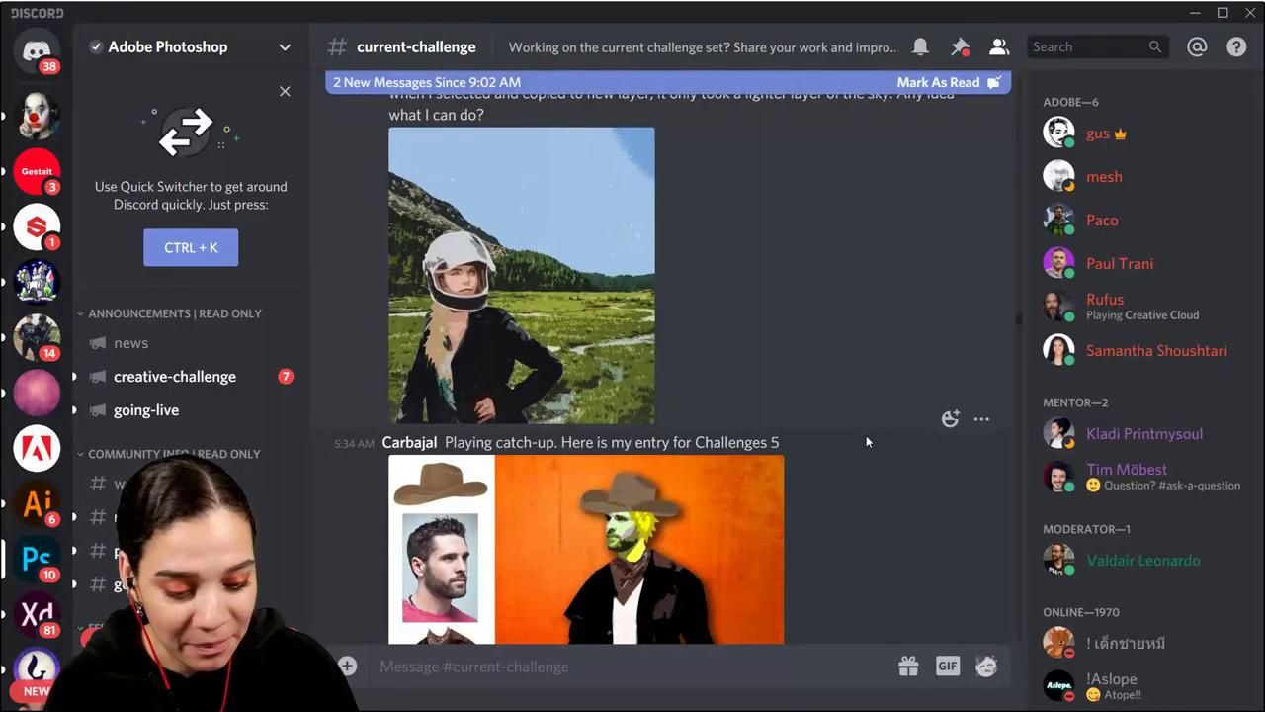
scroll(865, 435, down, 3)
scroll(866, 435, down, 15)
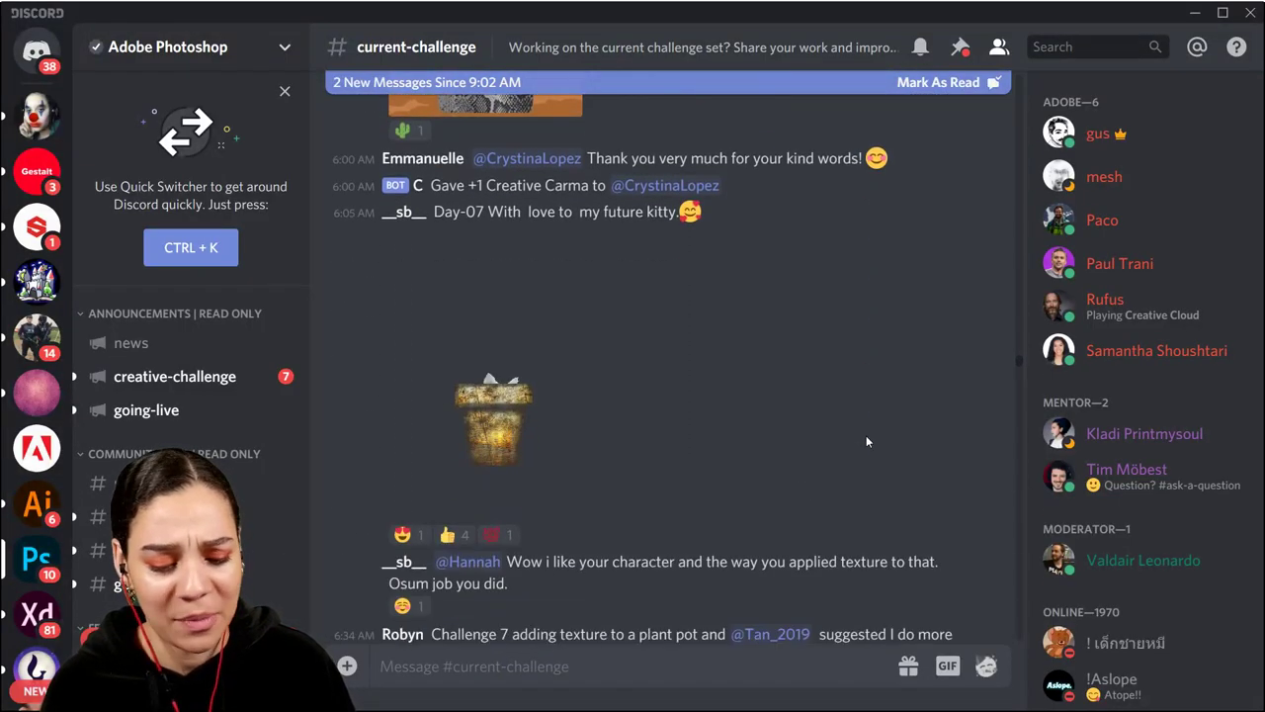
scroll(866, 441, down, 3)
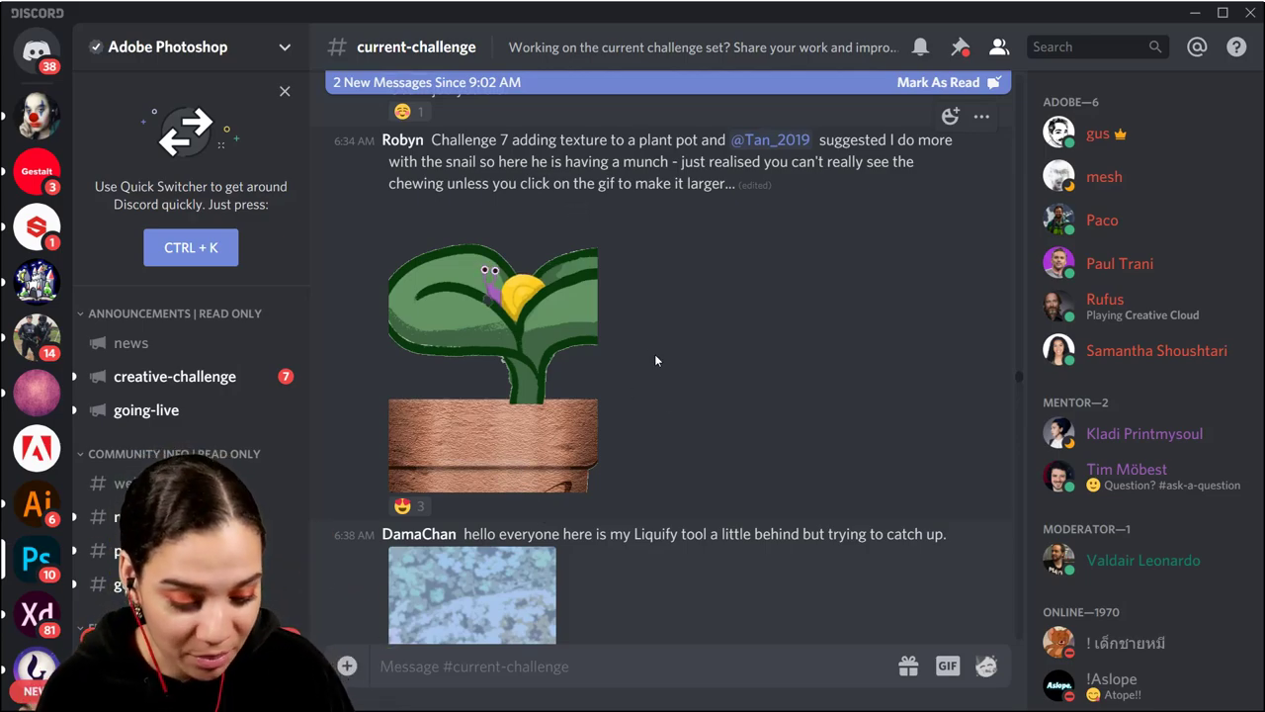
scroll(654, 375, down, 4)
scroll(663, 400, down, 9)
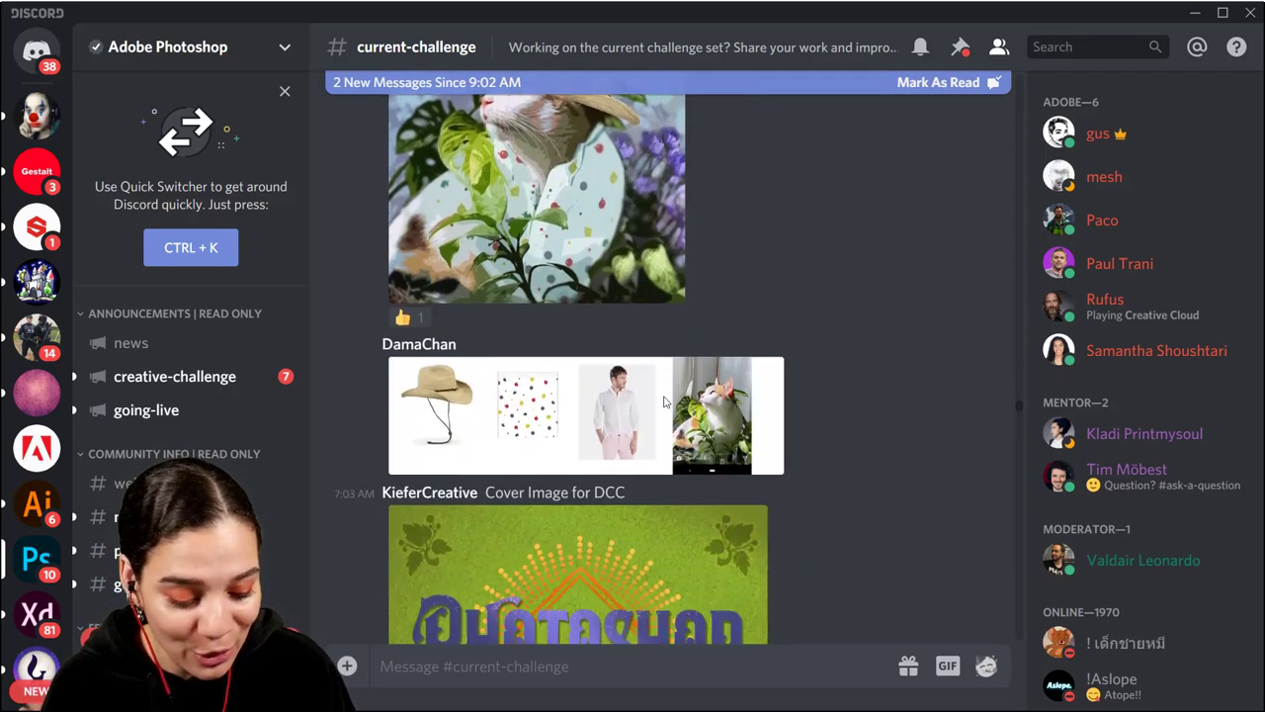
scroll(664, 400, down, 6)
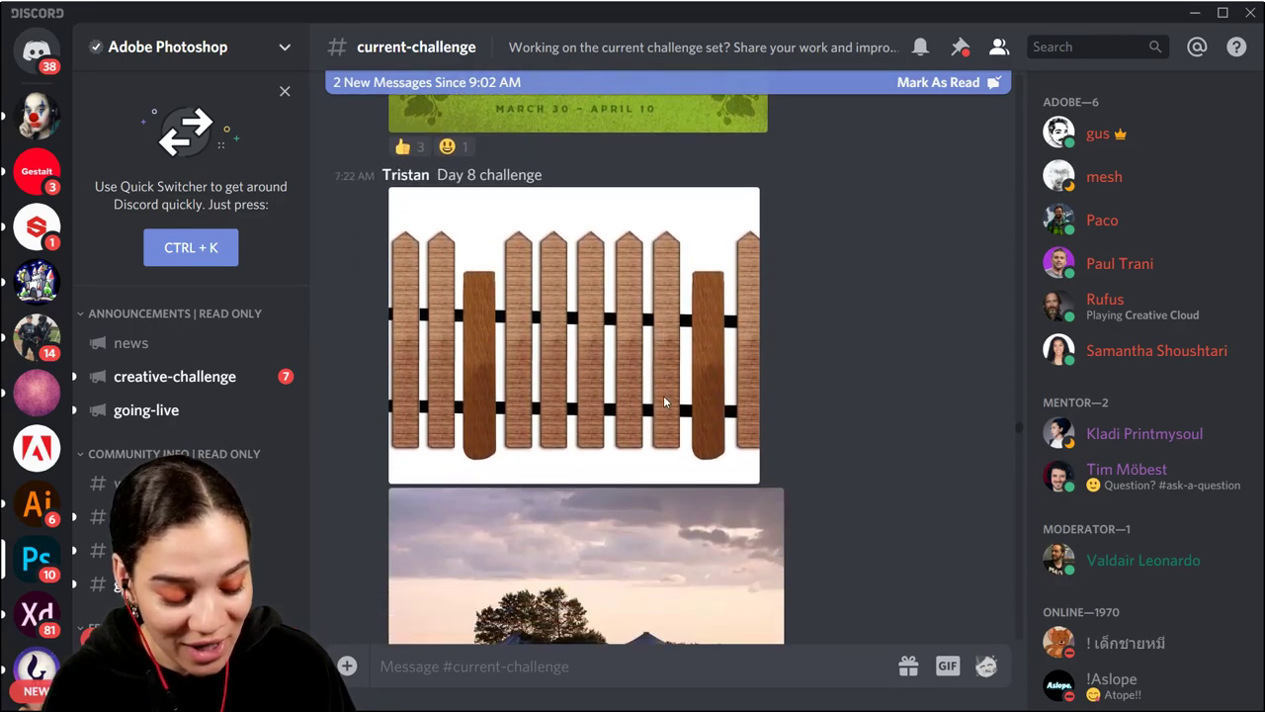
click(669, 461)
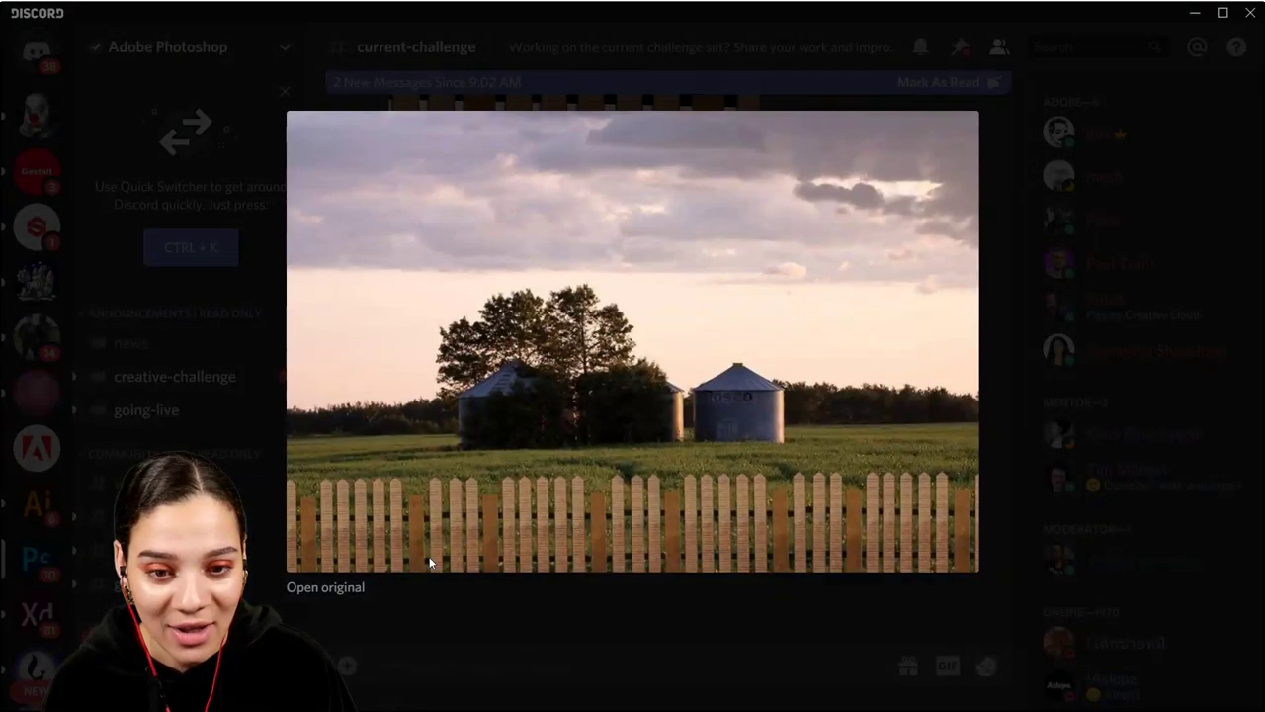
key(Escape)
scroll(609, 389, up, 3)
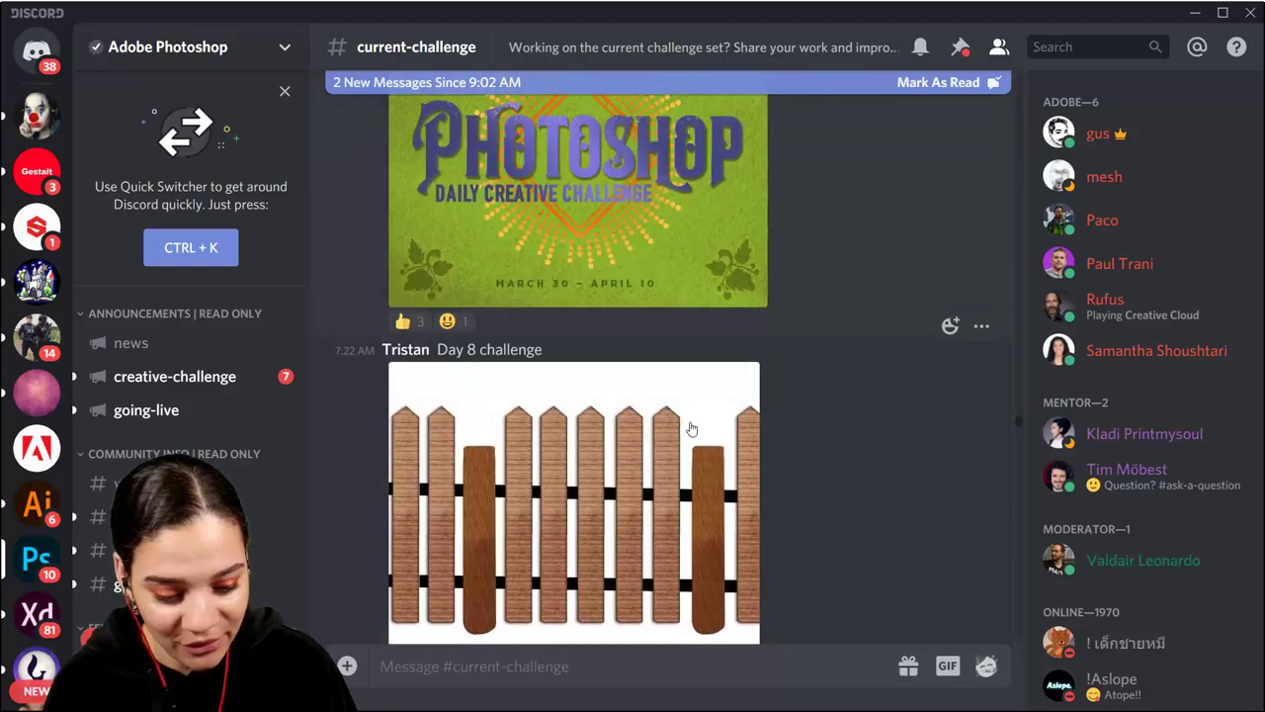
scroll(609, 390, down, 1)
click(652, 427)
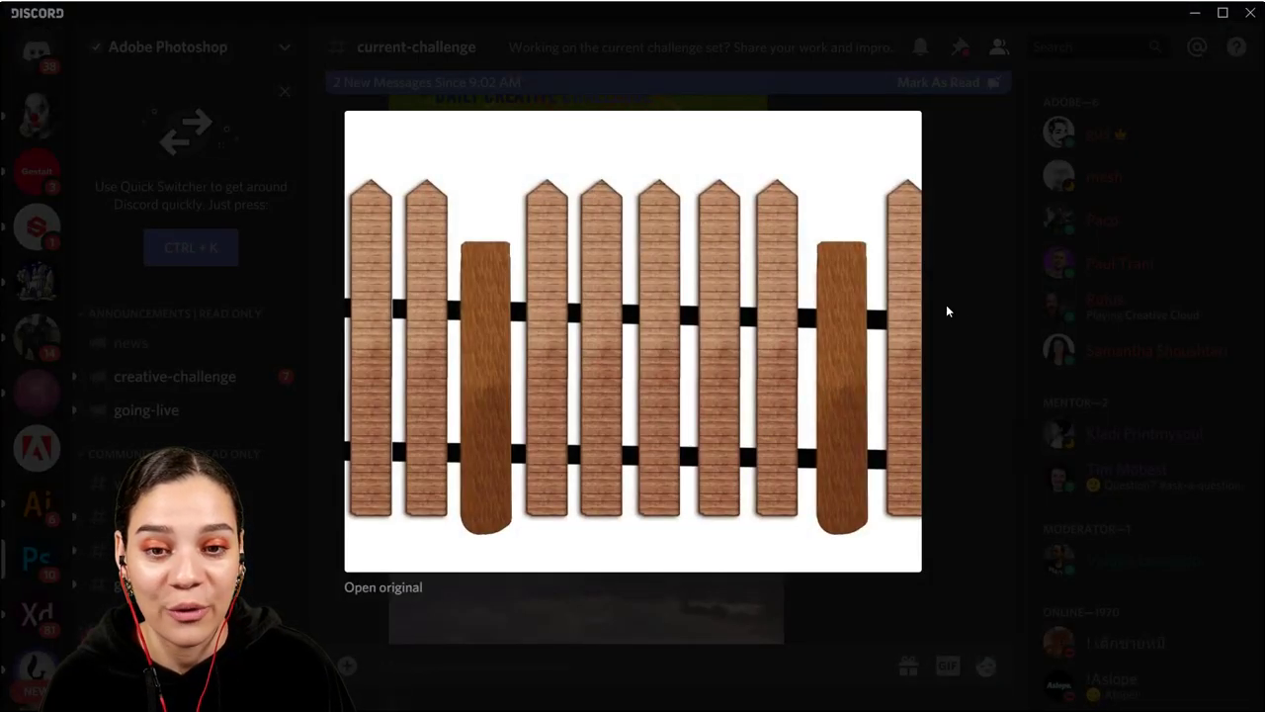
click(1007, 361)
scroll(642, 440, down, 2)
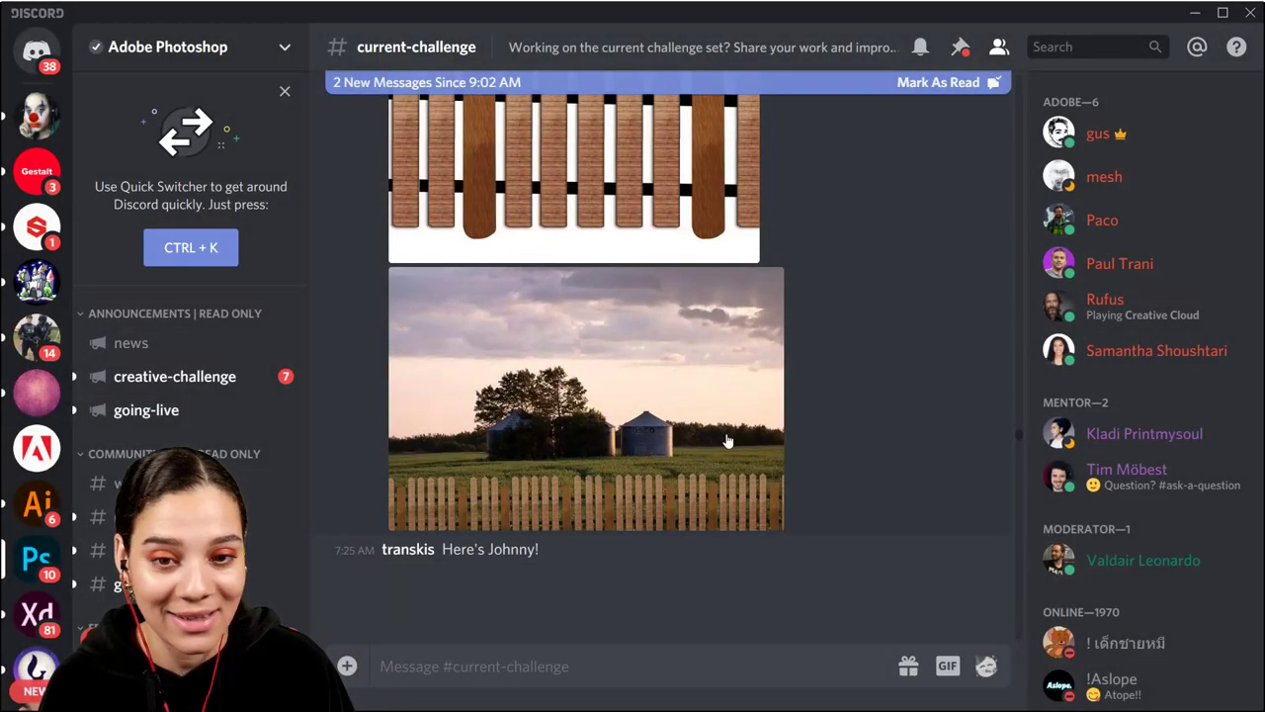
click(707, 463)
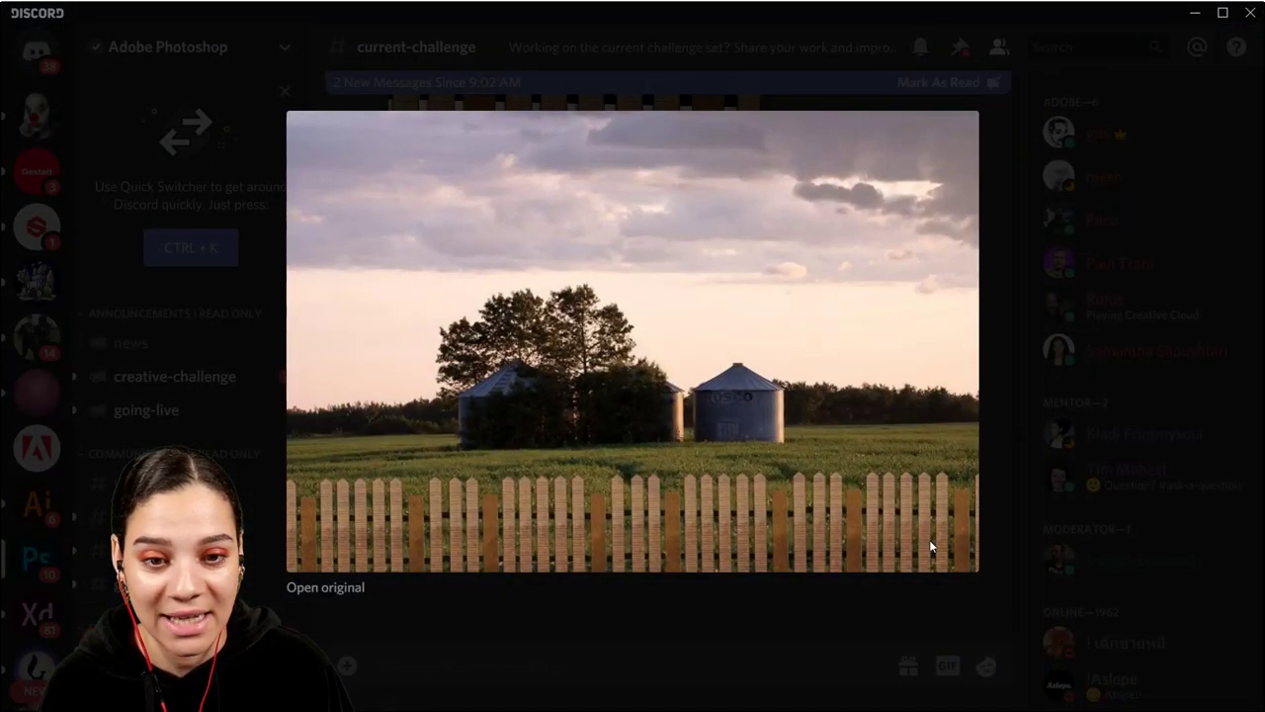
click(999, 412)
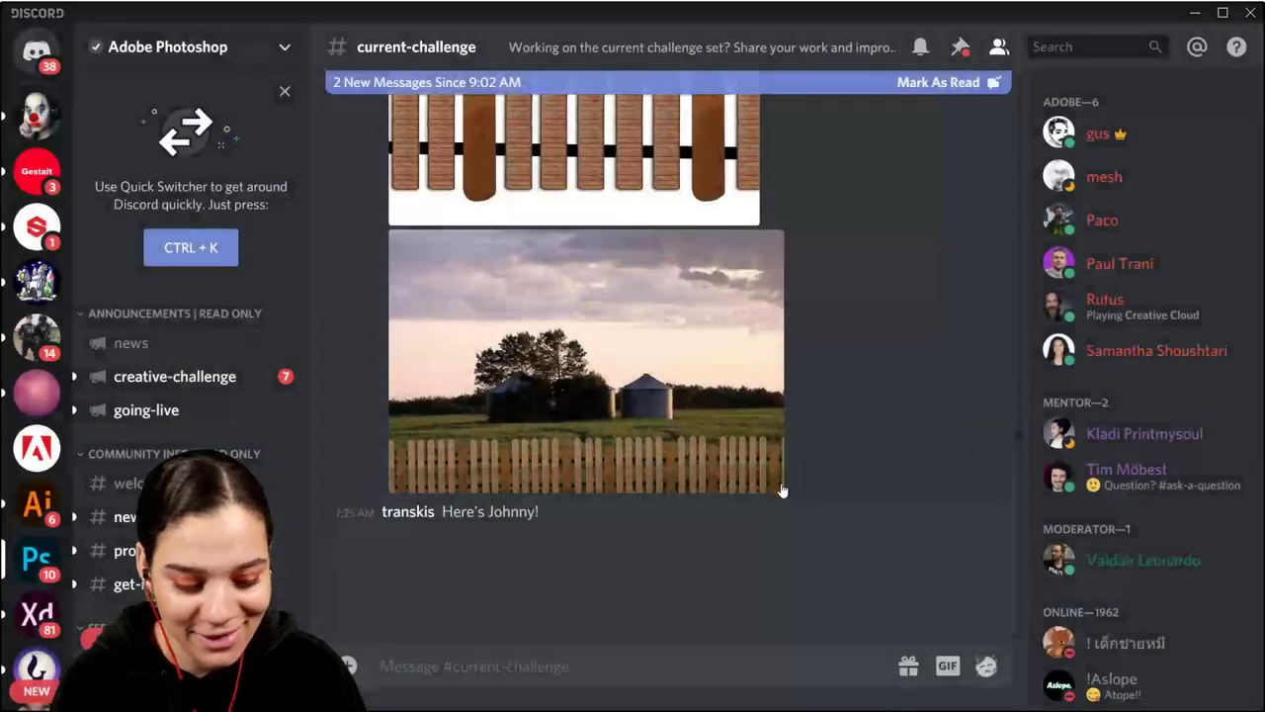
scroll(782, 491, down, 4)
scroll(782, 490, down, 7)
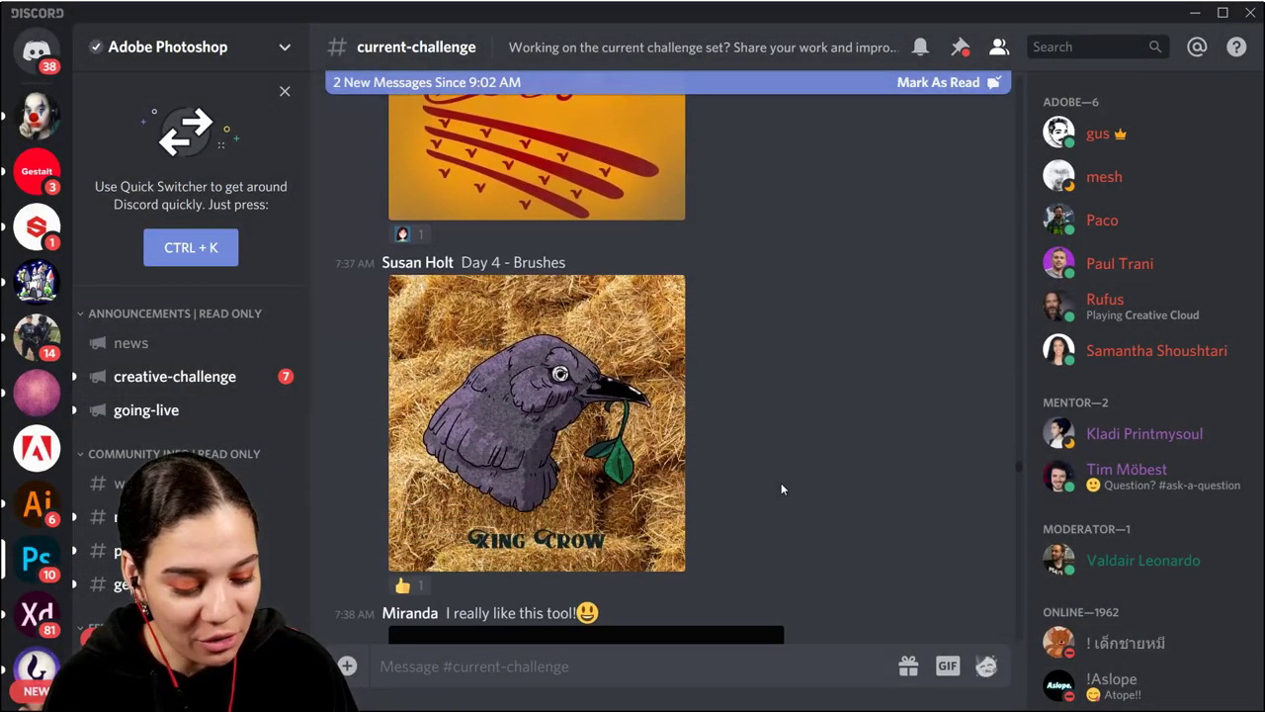
scroll(780, 488, down, 12)
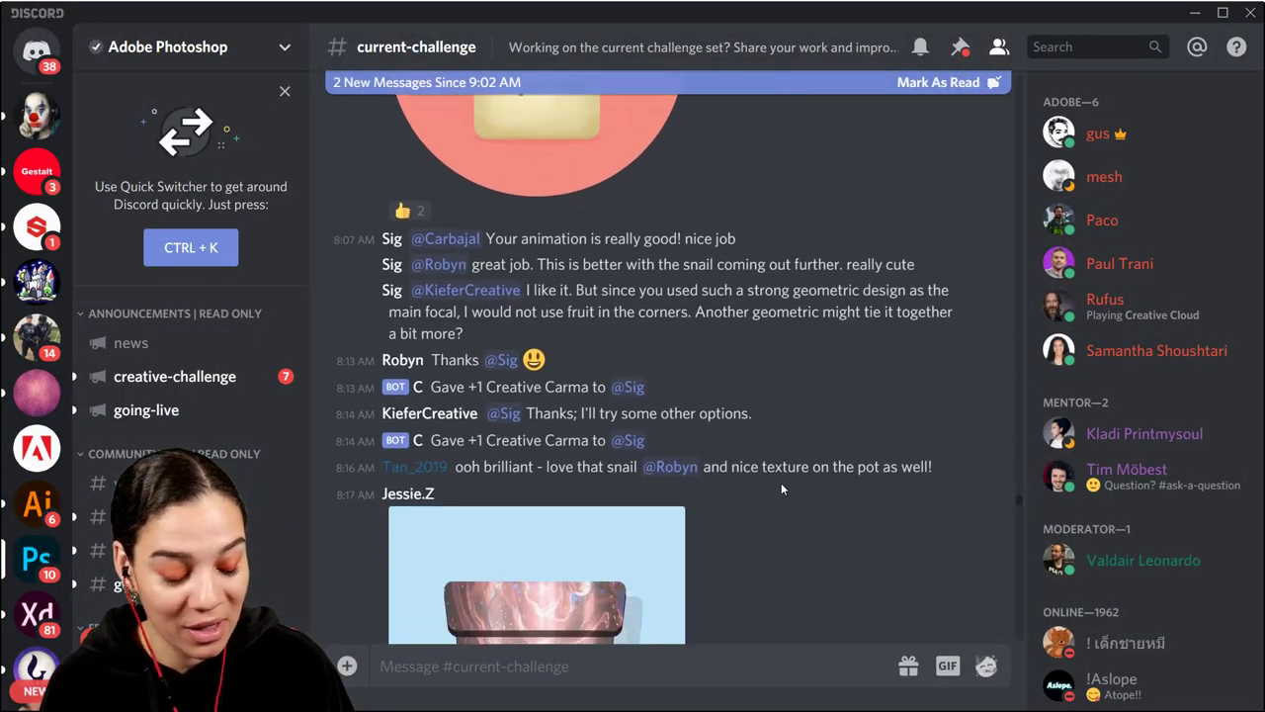
scroll(781, 488, down, 8)
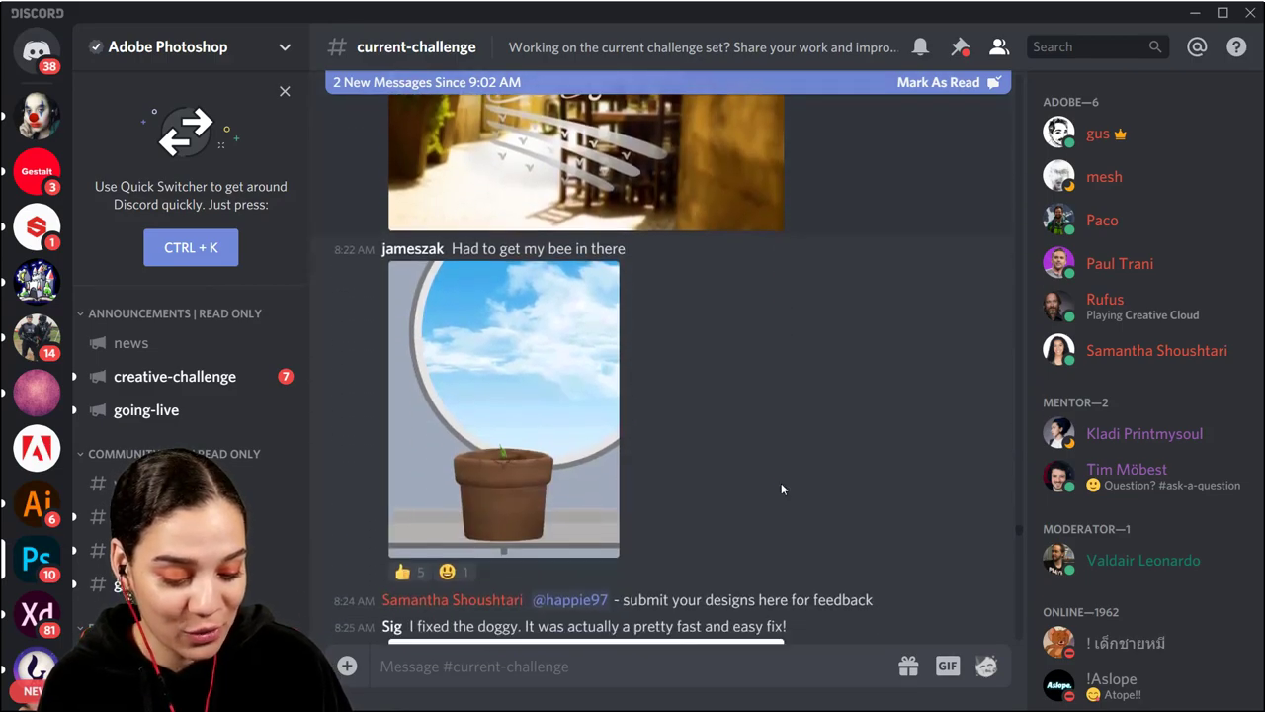
scroll(780, 486, down, 1)
scroll(766, 489, up, 3)
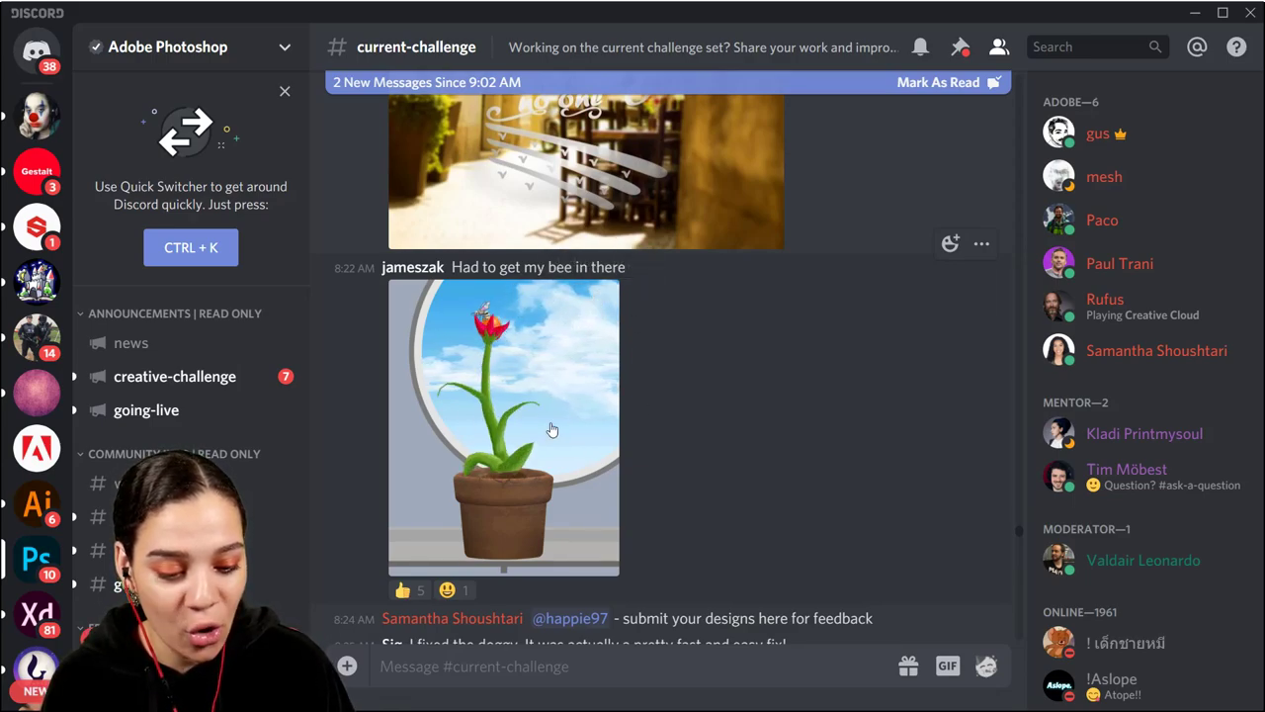
scroll(780, 462, down, 5)
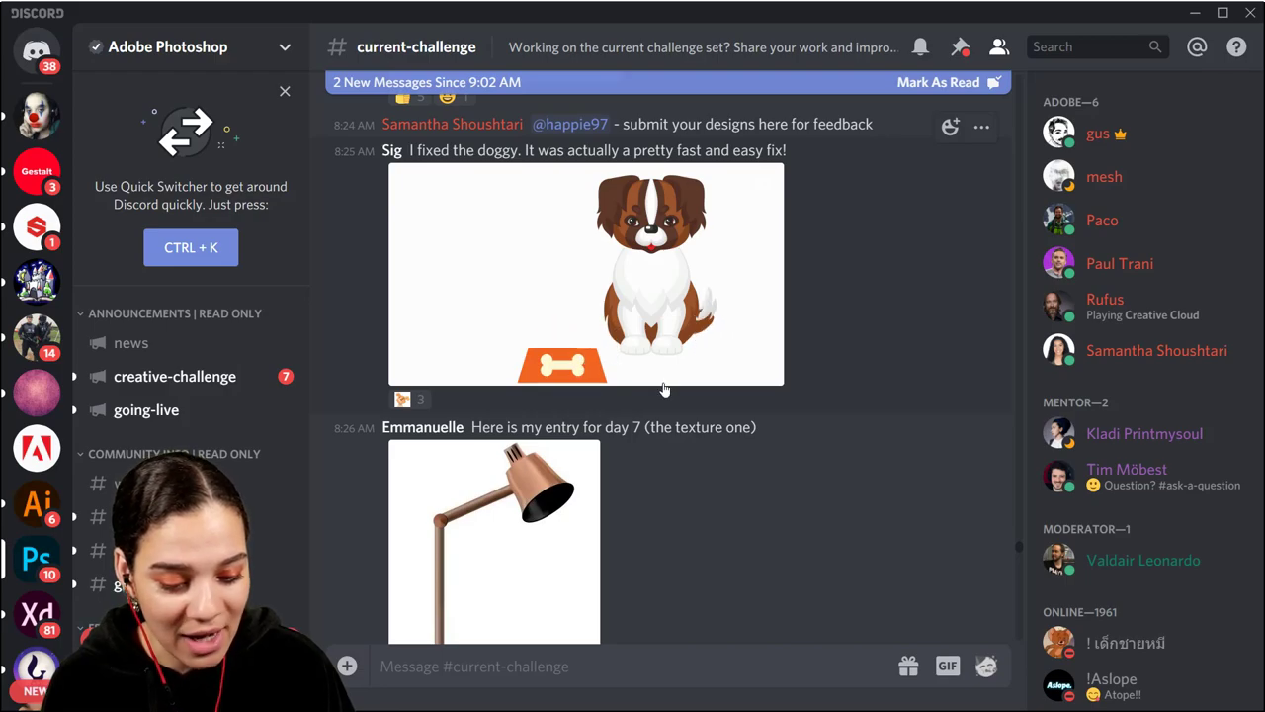
scroll(629, 497, down, 3)
click(543, 438)
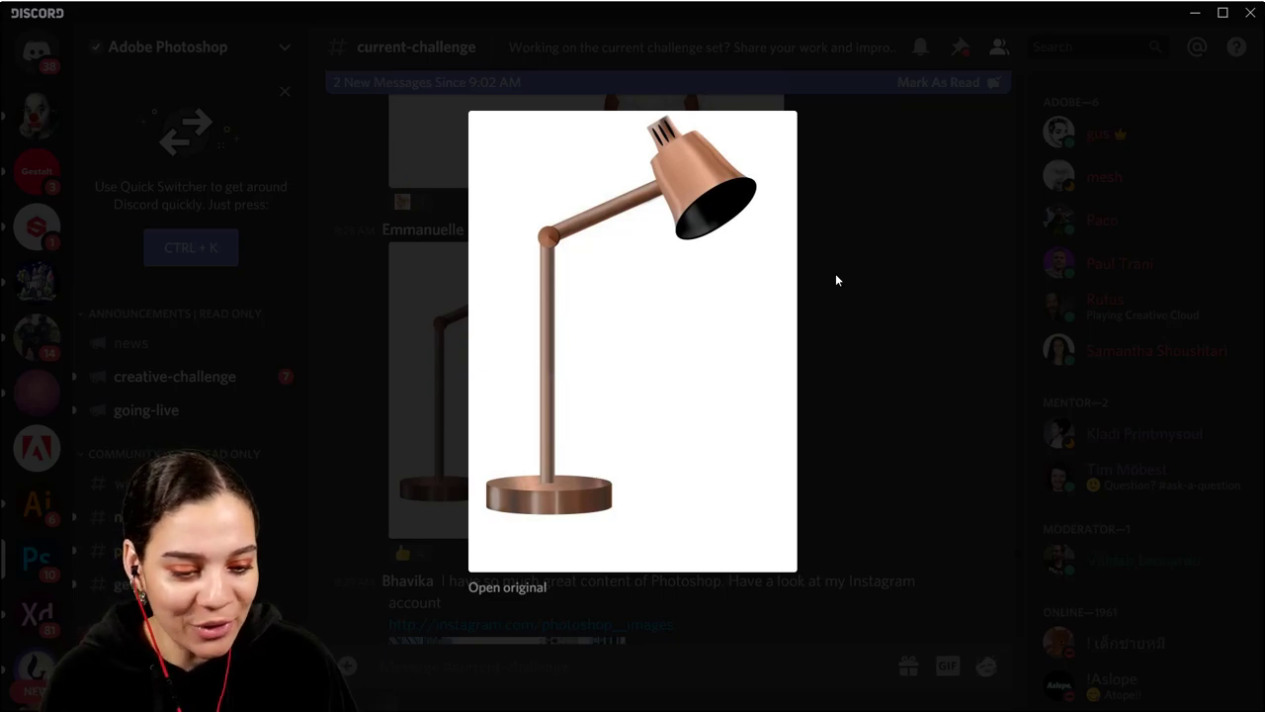
click(890, 261)
scroll(813, 397, down, 3)
scroll(813, 397, down, 10)
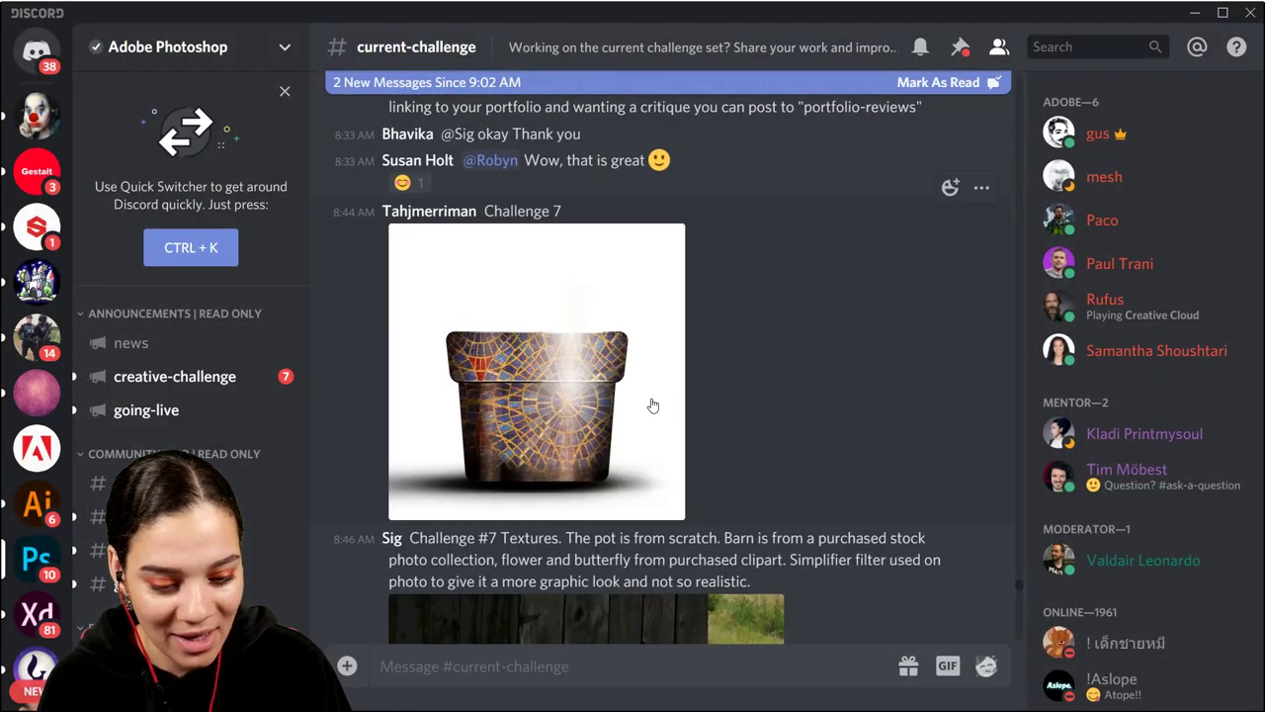
Step: Enlarge and inspect the mosaic plant pot and gold chicken submissions
click(583, 403)
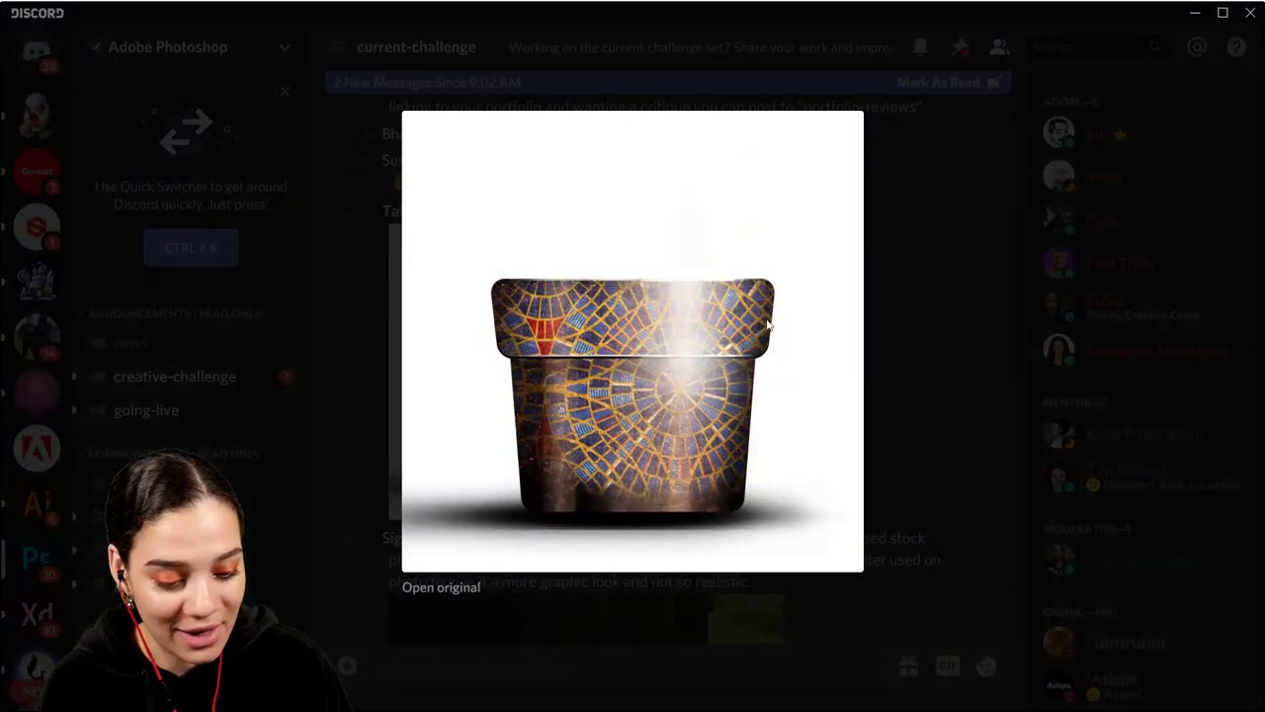
click(904, 344)
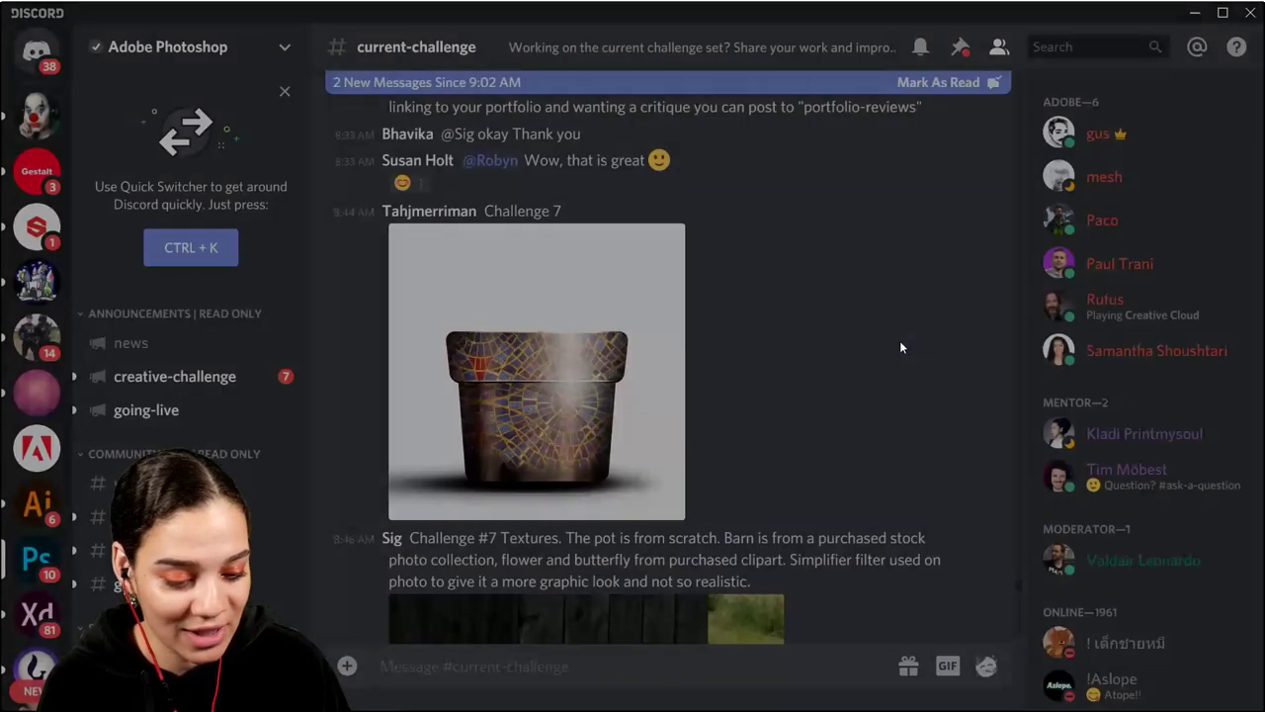
scroll(843, 368, down, 4)
scroll(842, 368, down, 7)
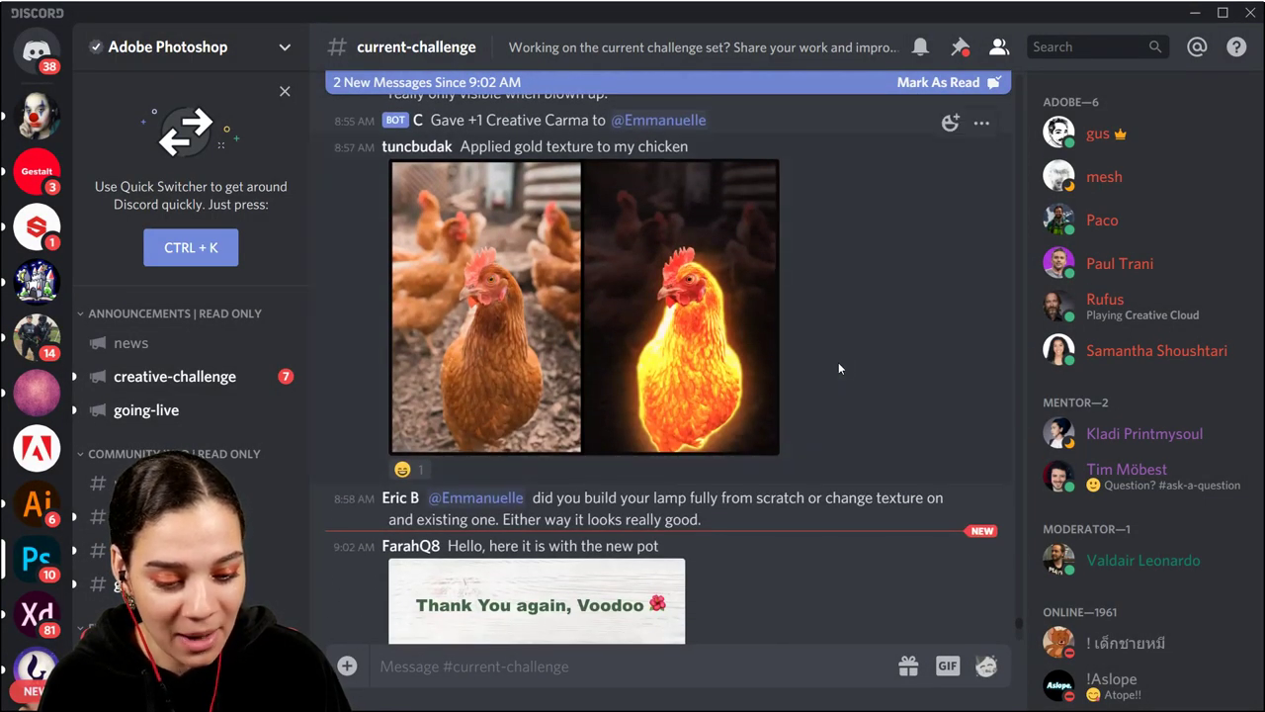
click(555, 354)
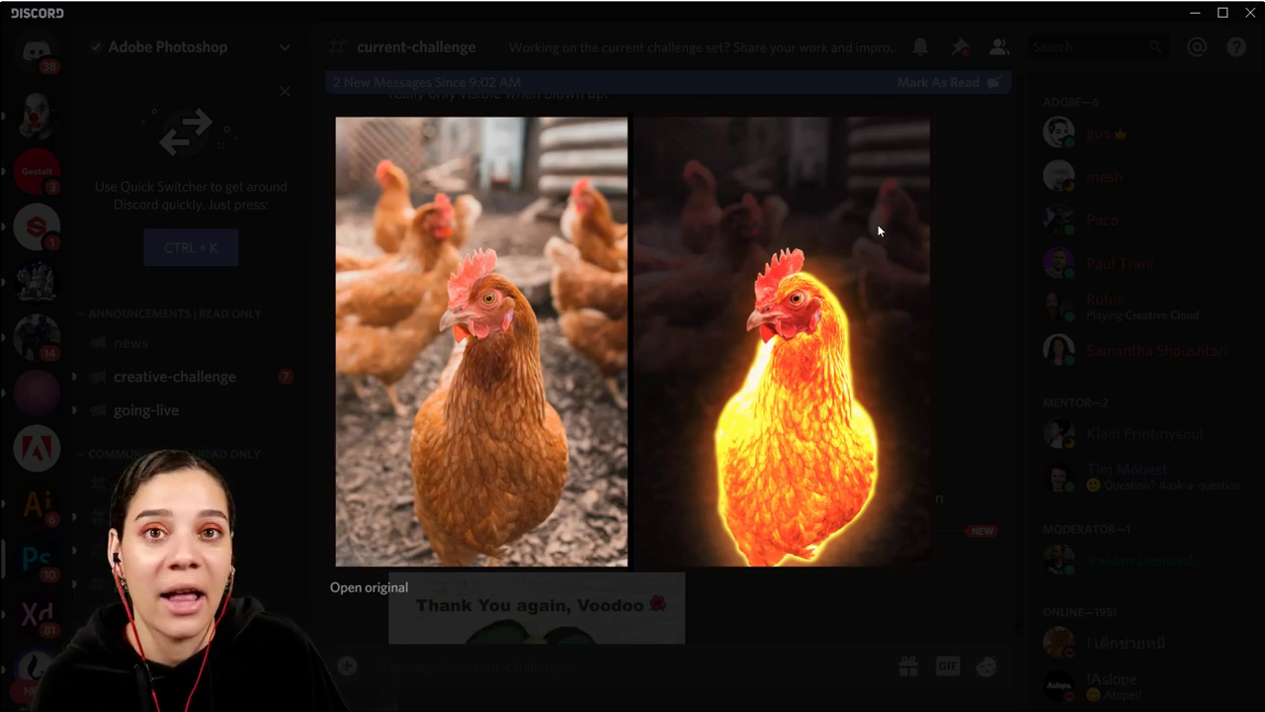
click(998, 245)
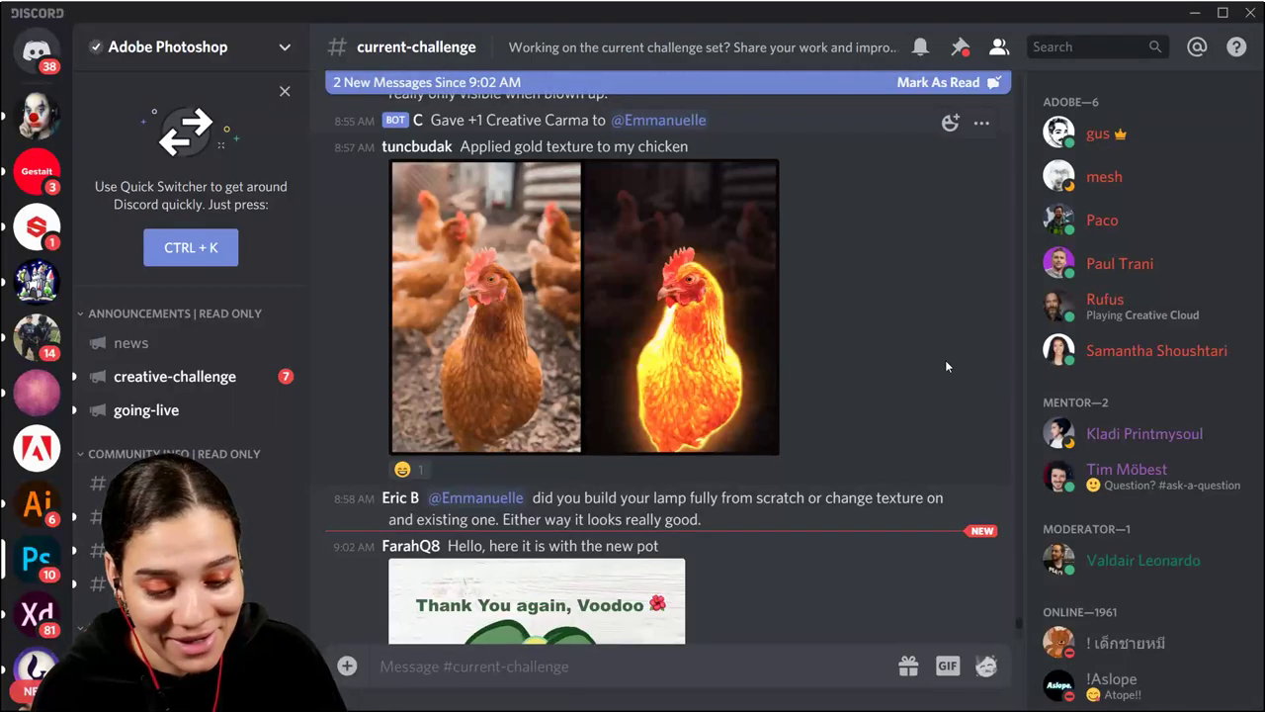
Step: View the new plant pot submission, then minimize Discord to return to Photoshop
scroll(944, 361, down, 3)
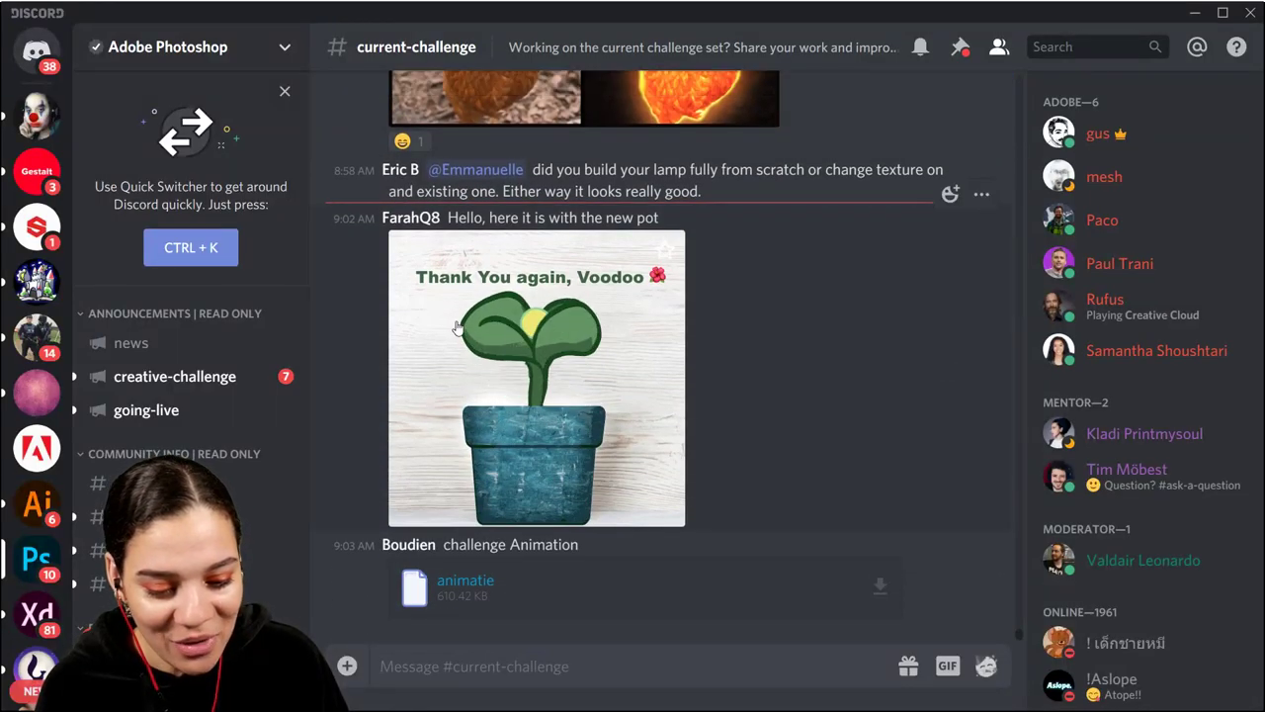
click(568, 432)
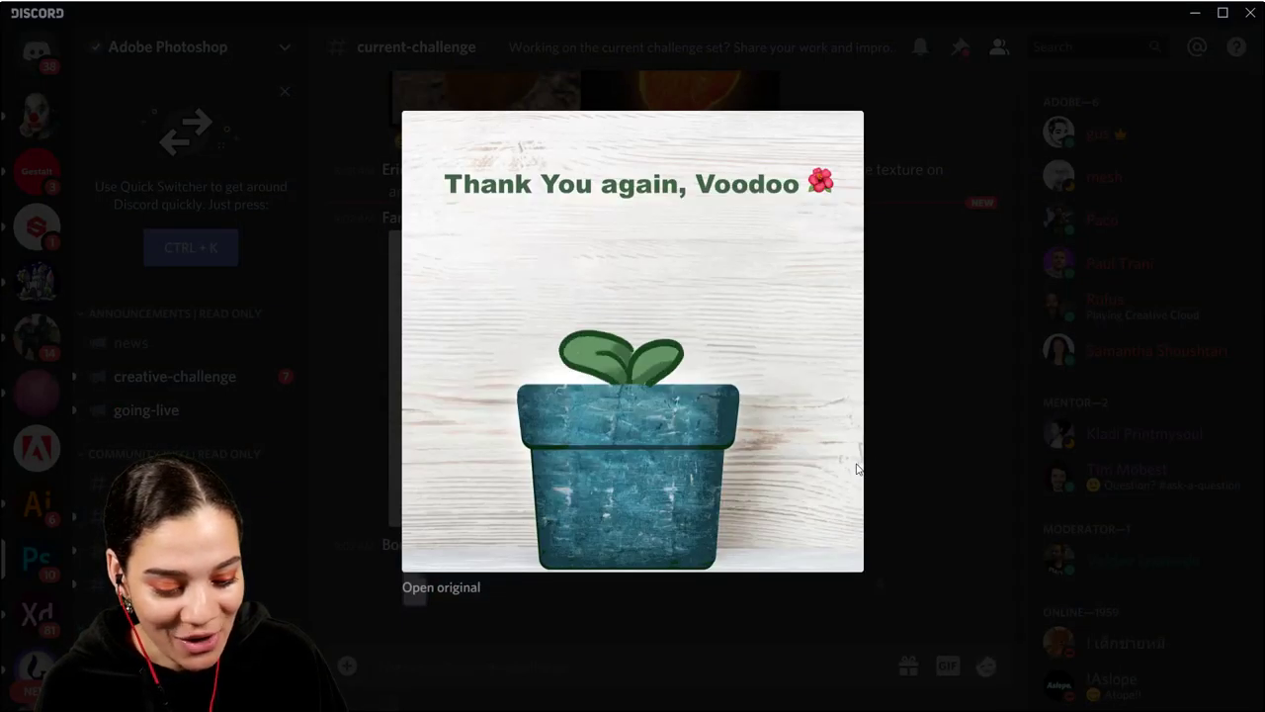
click(898, 379)
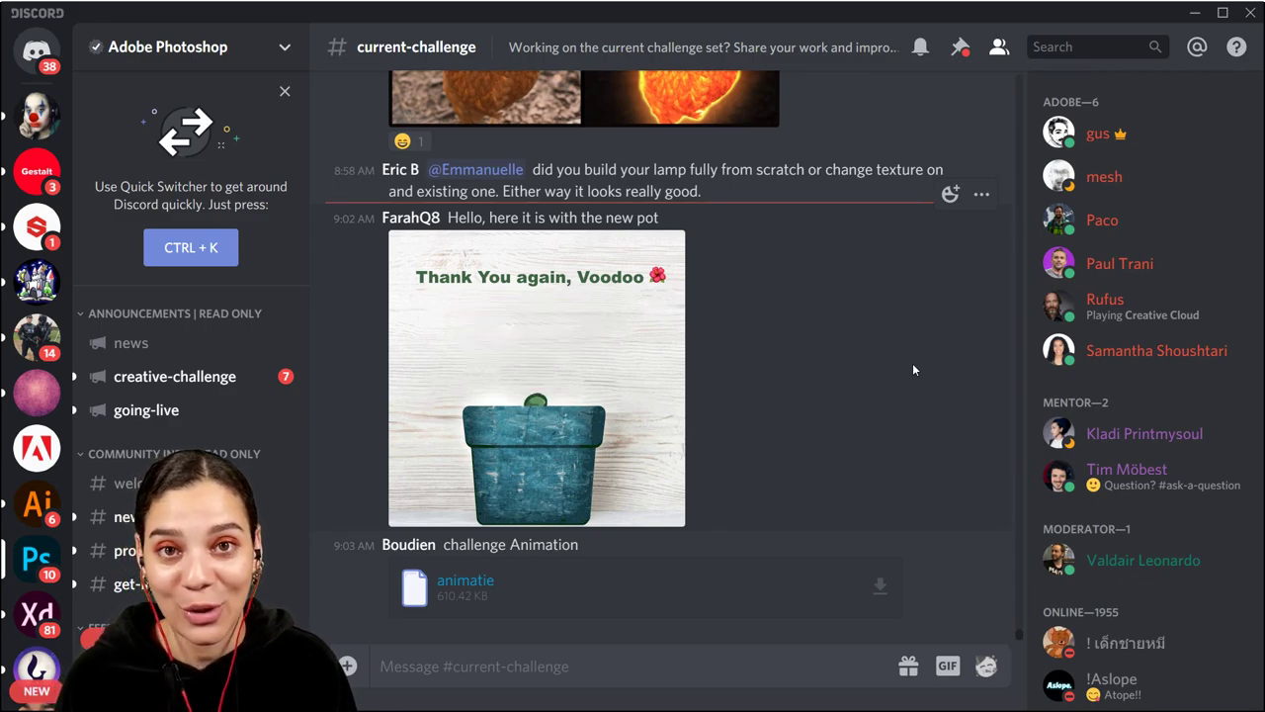
click(1195, 12)
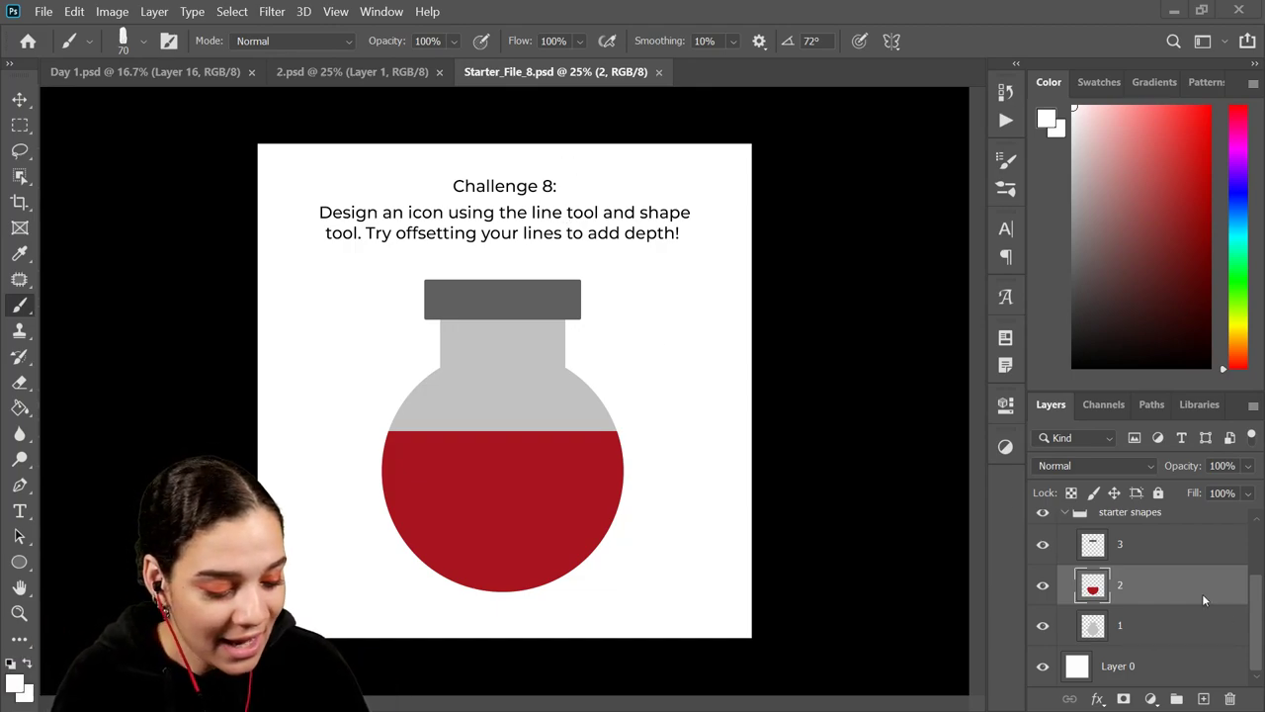
Step: Toggle the starter cap, red liquid and grey glass shapes off and back on to inspect them
click(1043, 544)
click(1043, 585)
click(1042, 625)
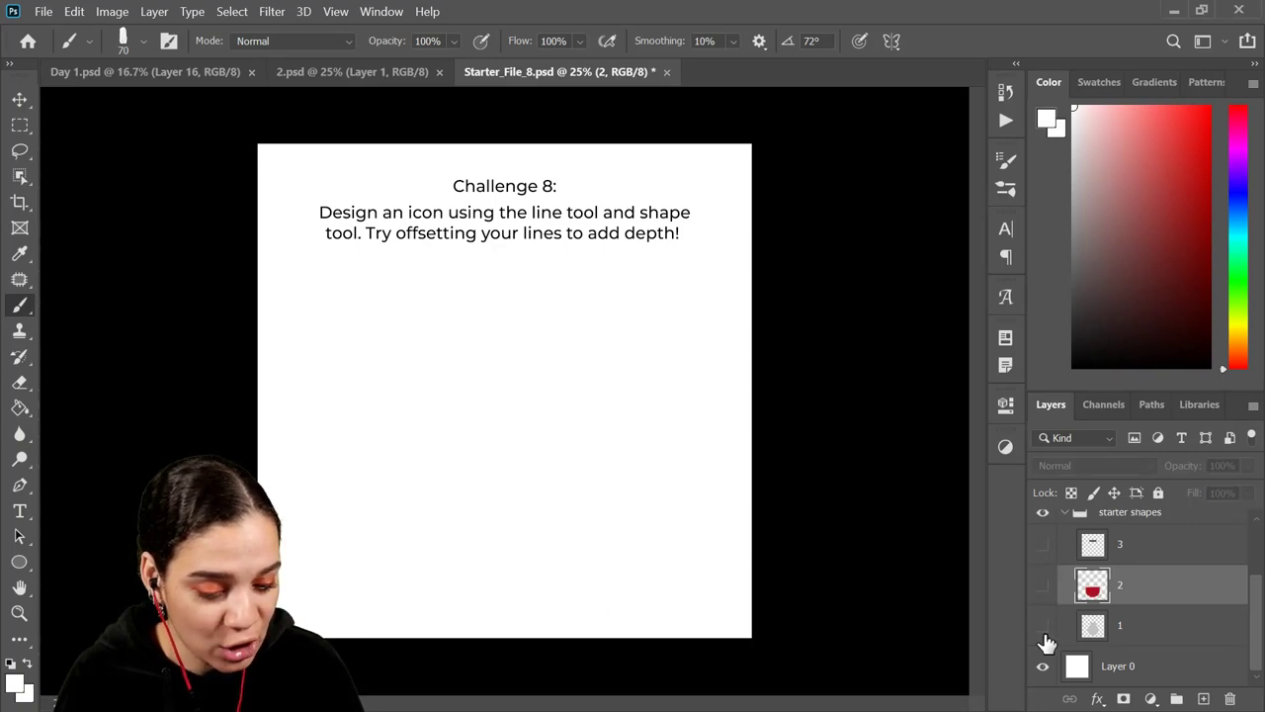
click(1042, 625)
click(1043, 585)
click(1042, 545)
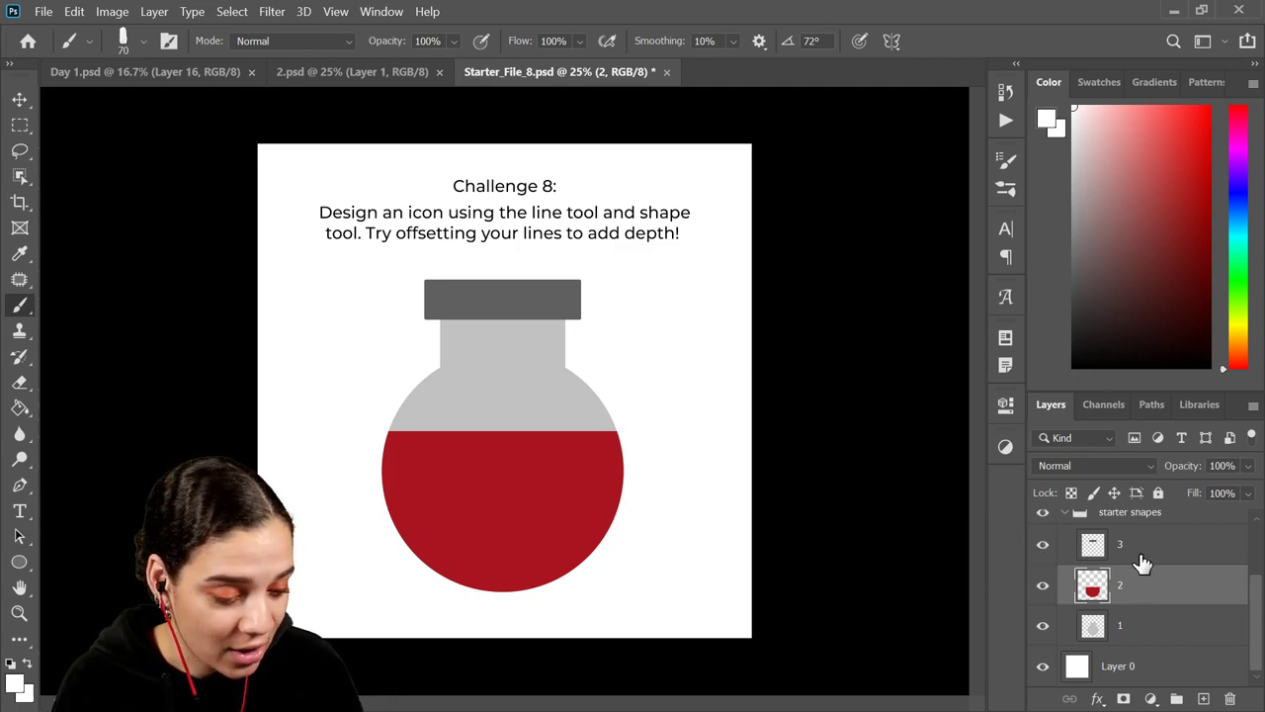
Step: Collapse the starter shapes group and group the two challenge text layers into Group 1
scroll(1074, 526, up, 2)
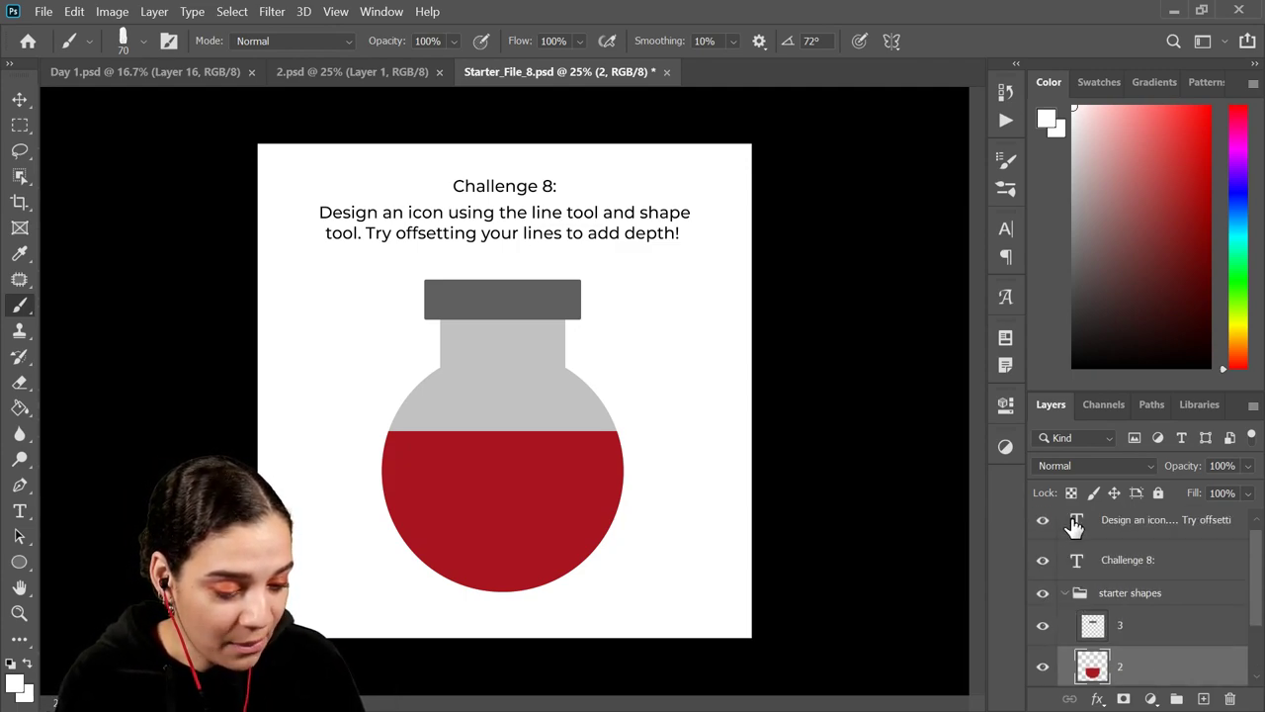
click(1066, 595)
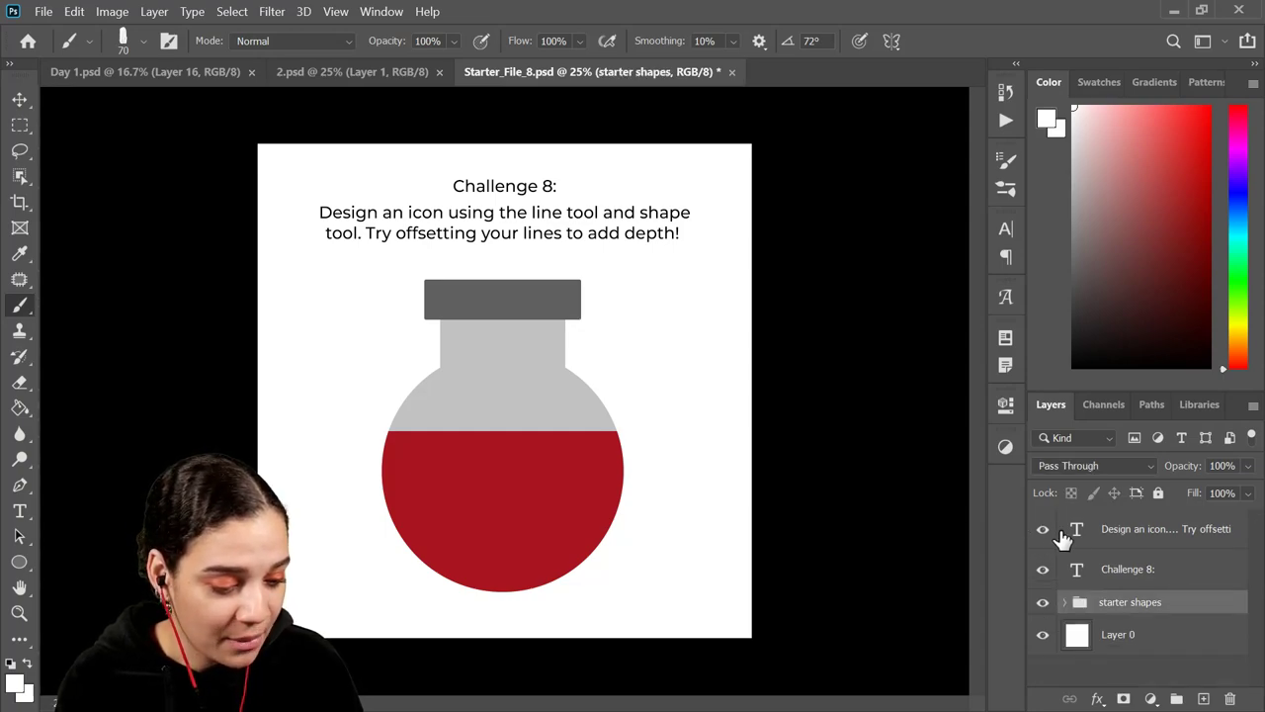
click(1112, 543)
shift+click(1113, 568)
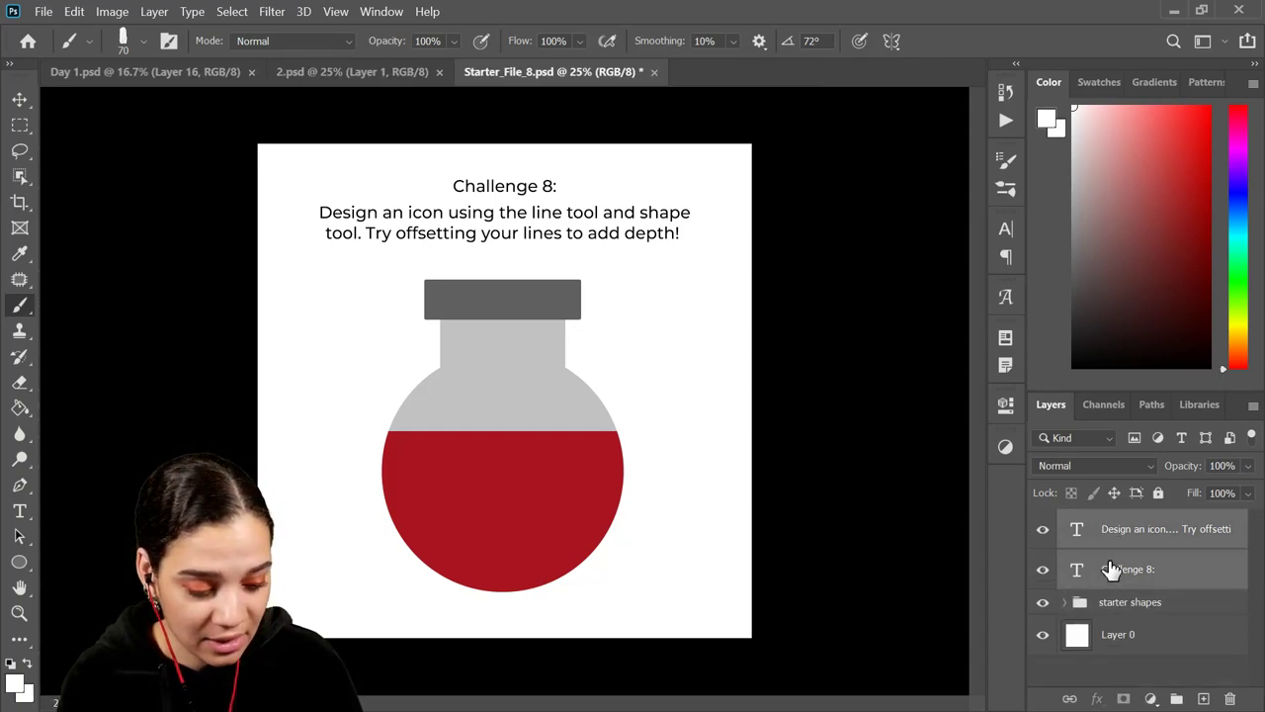
key(ctrl+g)
Step: Hide Group 1 and the starter shapes, and pick a light grey foreground colour
click(1042, 521)
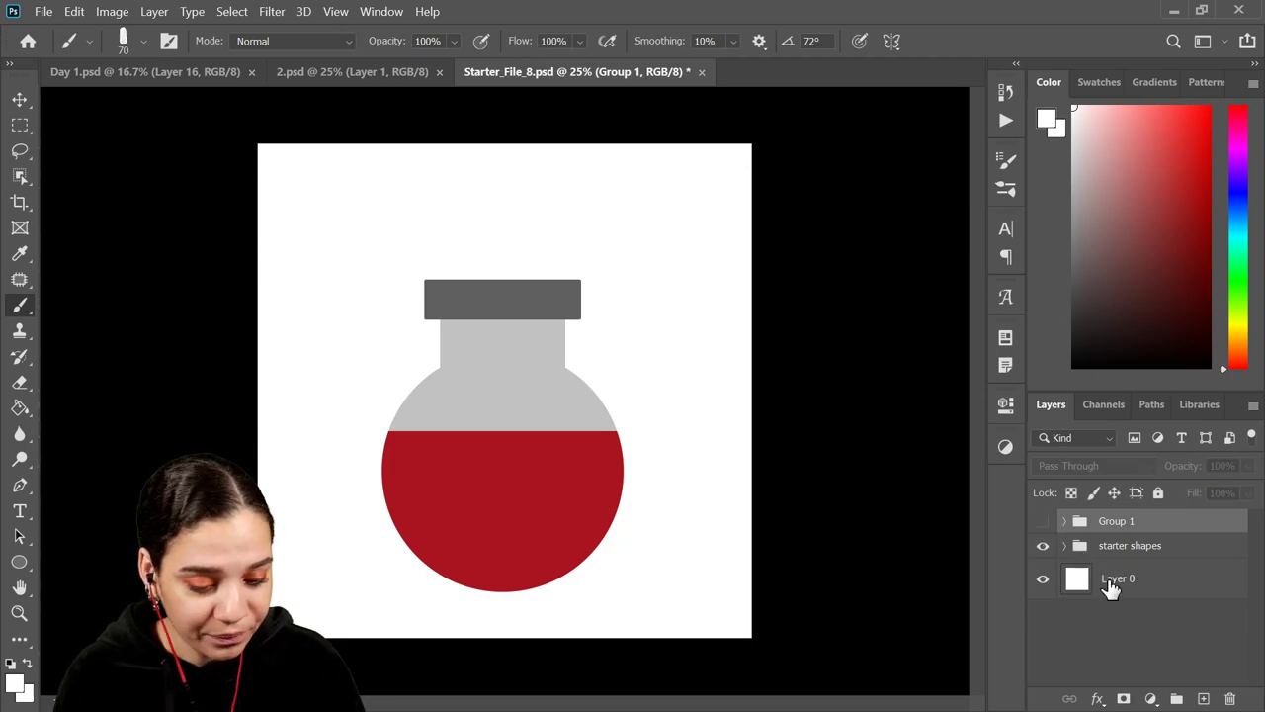
click(1043, 546)
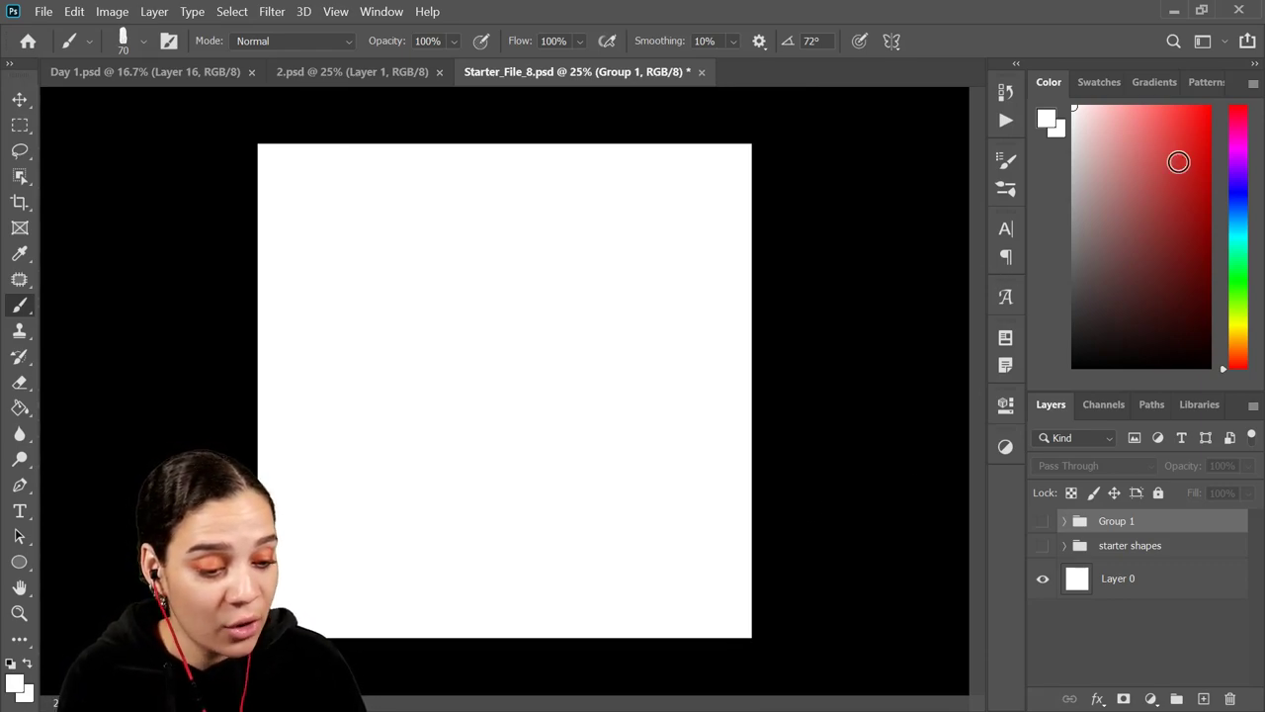
mouse_move(1178, 161)
mouse_down()
mouse_move(1093, 204)
mouse_move(1051, 197)
mouse_up()
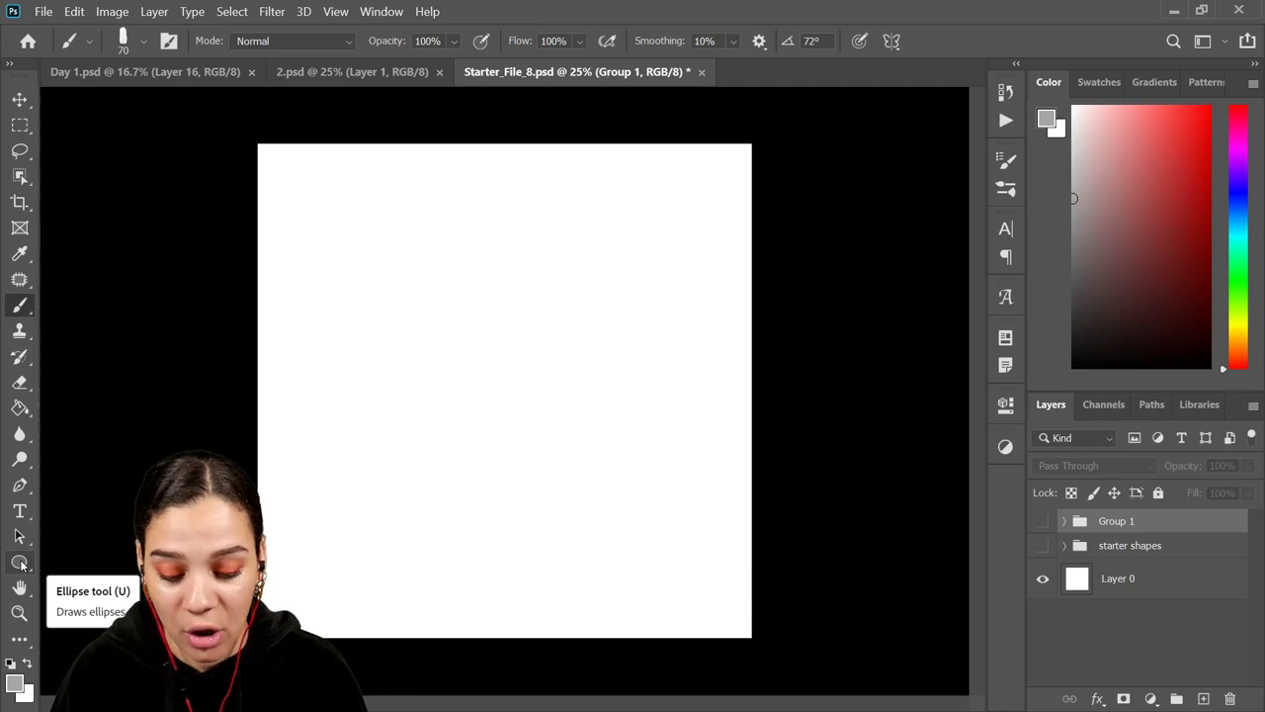
Step: Draw a light grey 1716 × 1716 px circle on a new Ellipse 1 layer
click(20, 562)
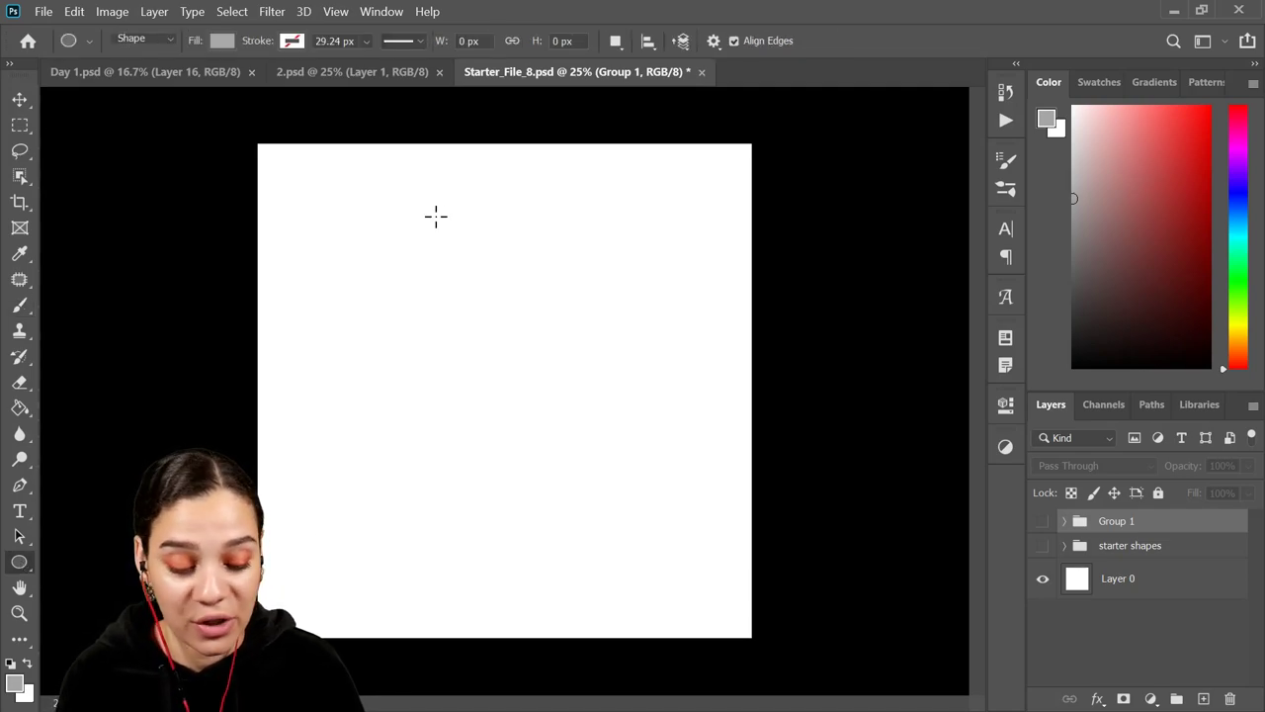
drag(375, 265, 669, 588)
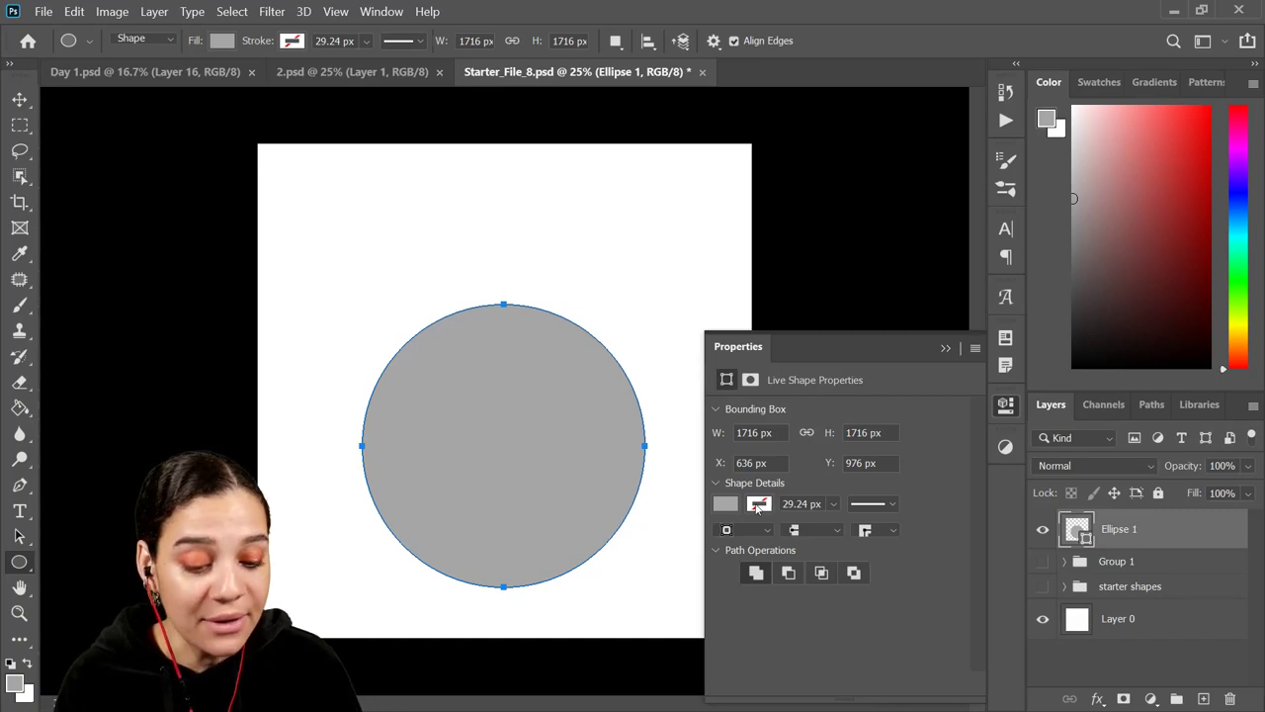
click(1005, 404)
right_click(20, 560)
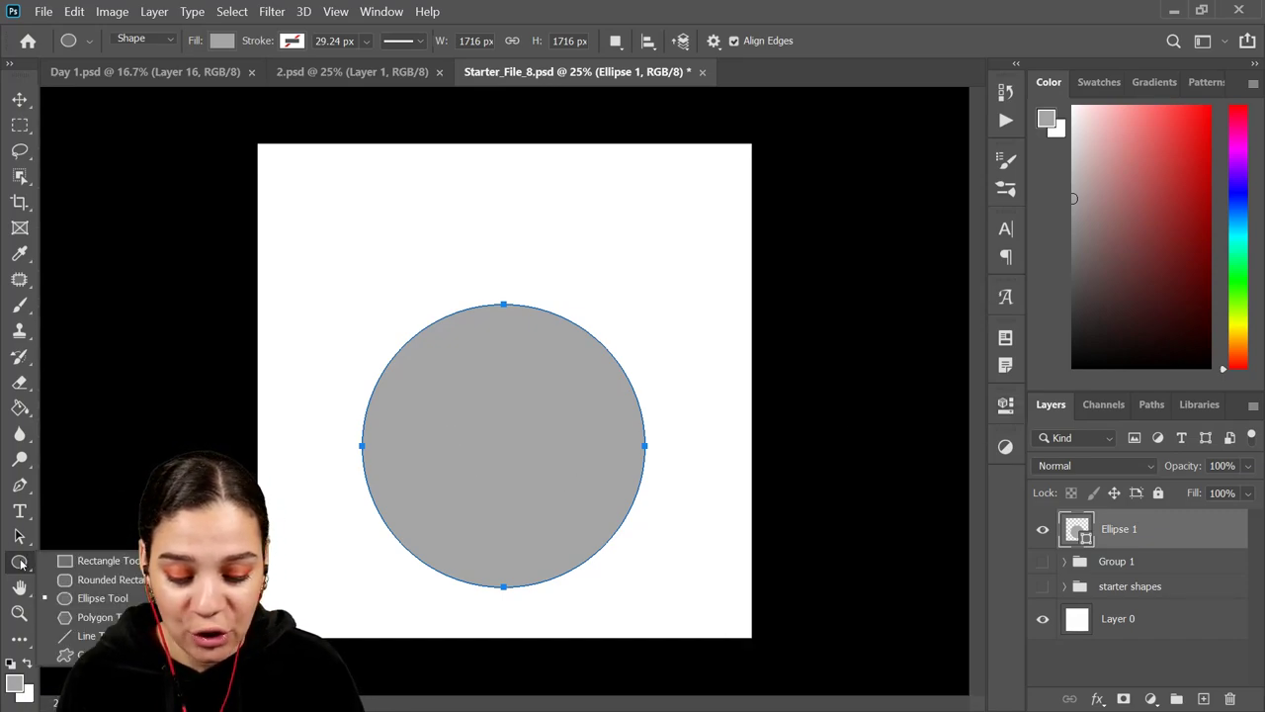
Step: Draw a tall rounded-rectangle neck over the circle's top, centred and scaled down
click(105, 580)
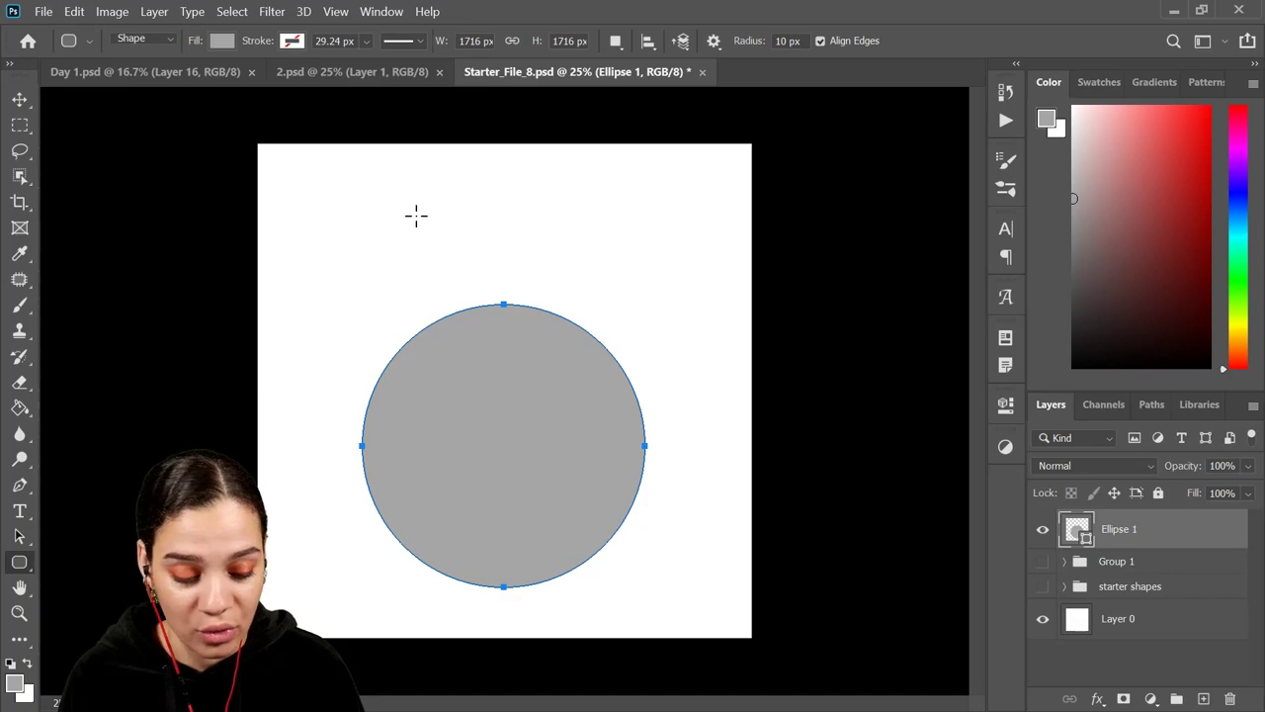
drag(406, 202, 583, 433)
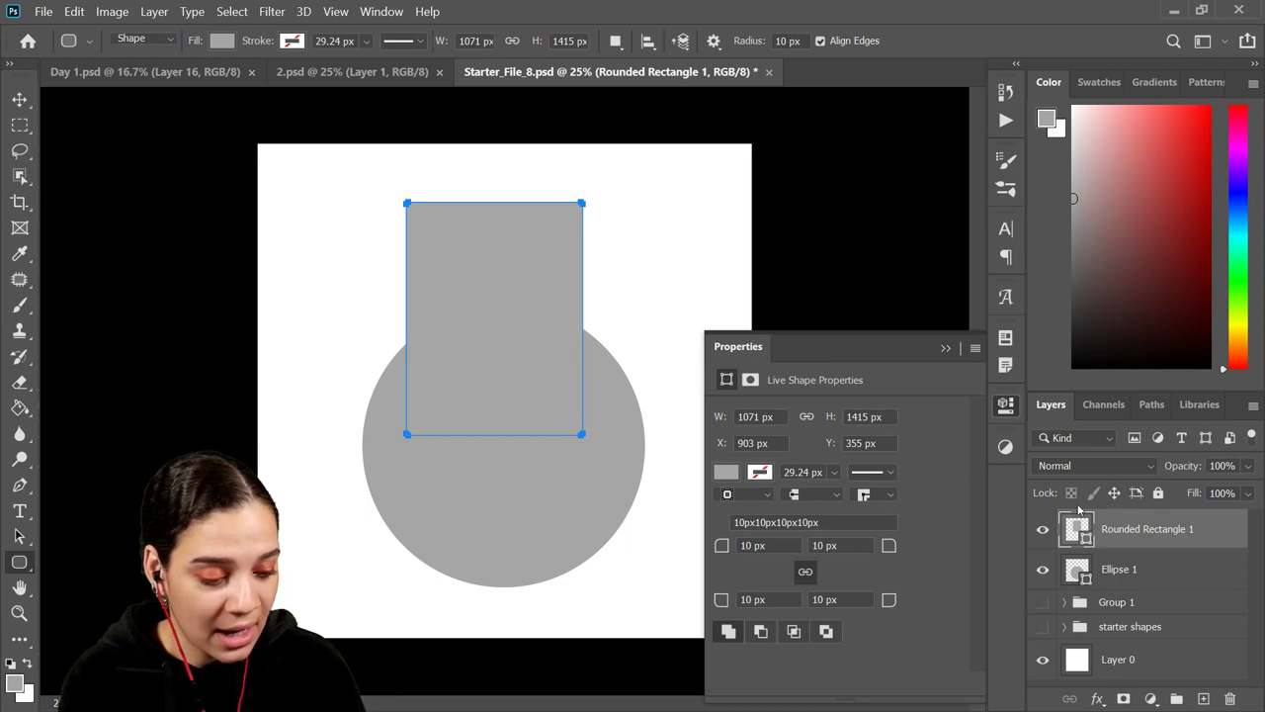
key(ctrl+t)
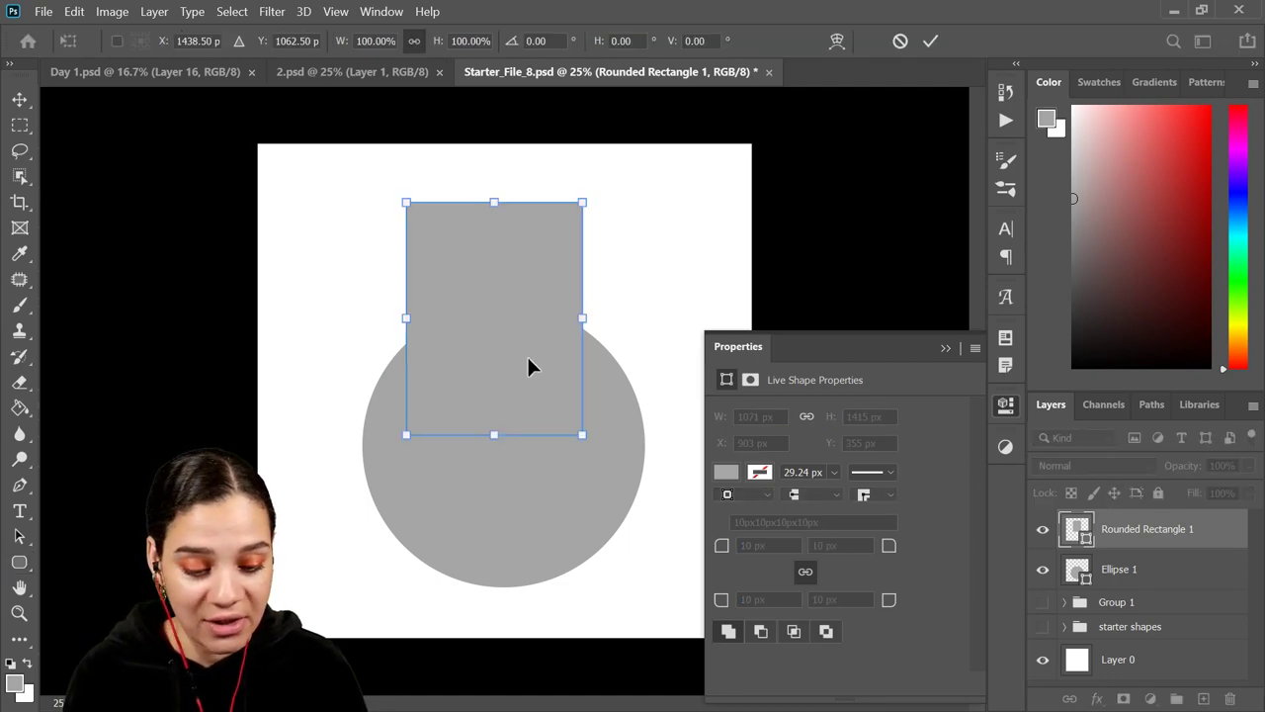
drag(527, 354, 522, 357)
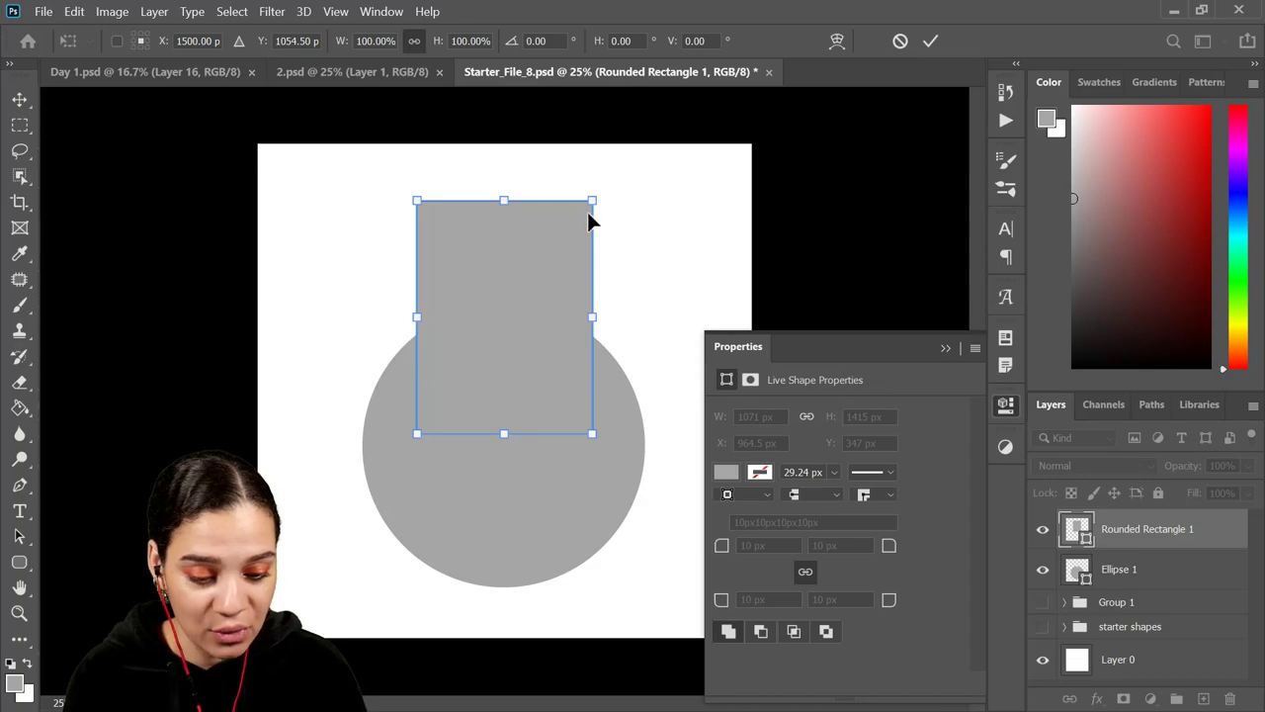
drag(592, 316, 578, 313)
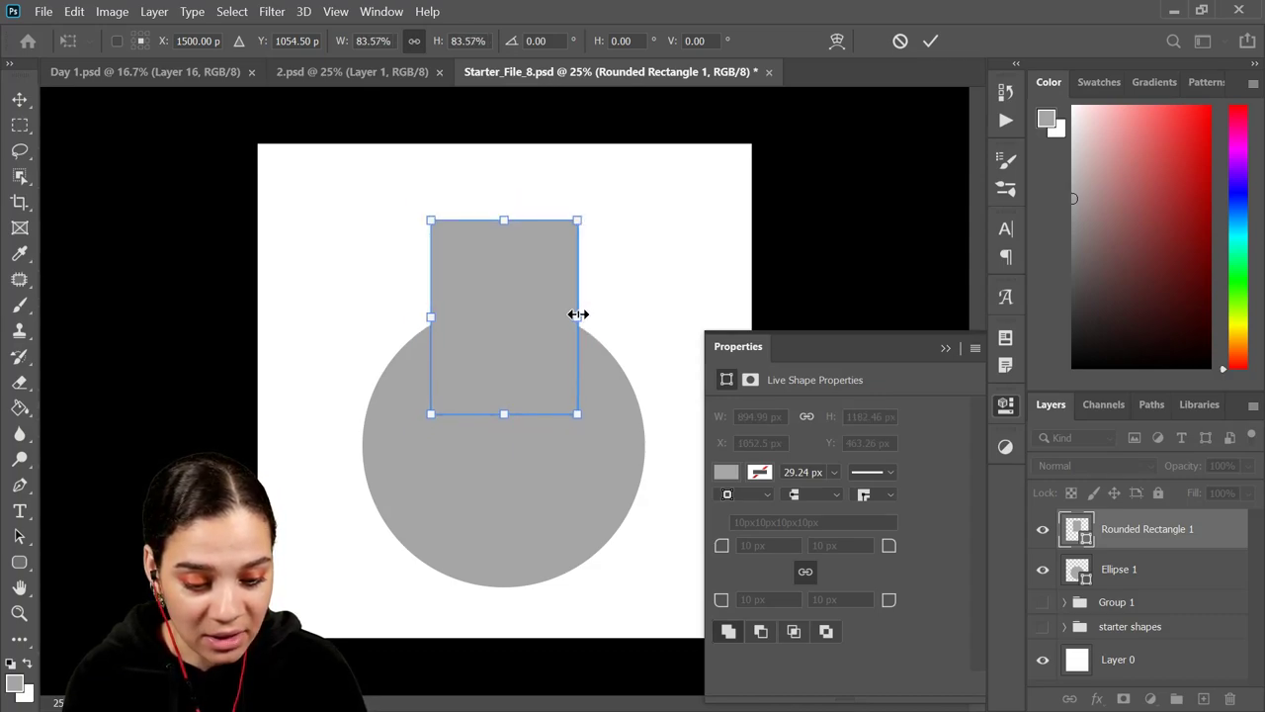
drag(525, 347, 521, 338)
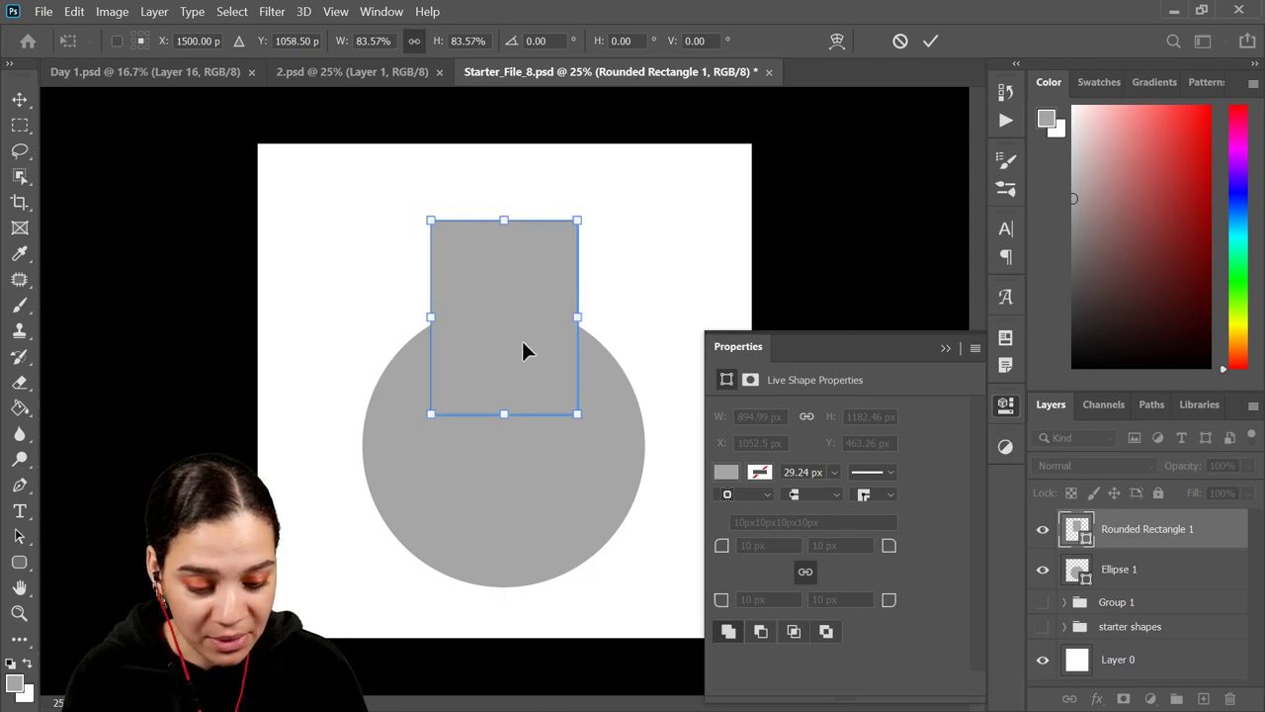
key(Return)
Step: Lower the circle slightly, settle the neck onto it, and draw a lid rectangle
click(1181, 576)
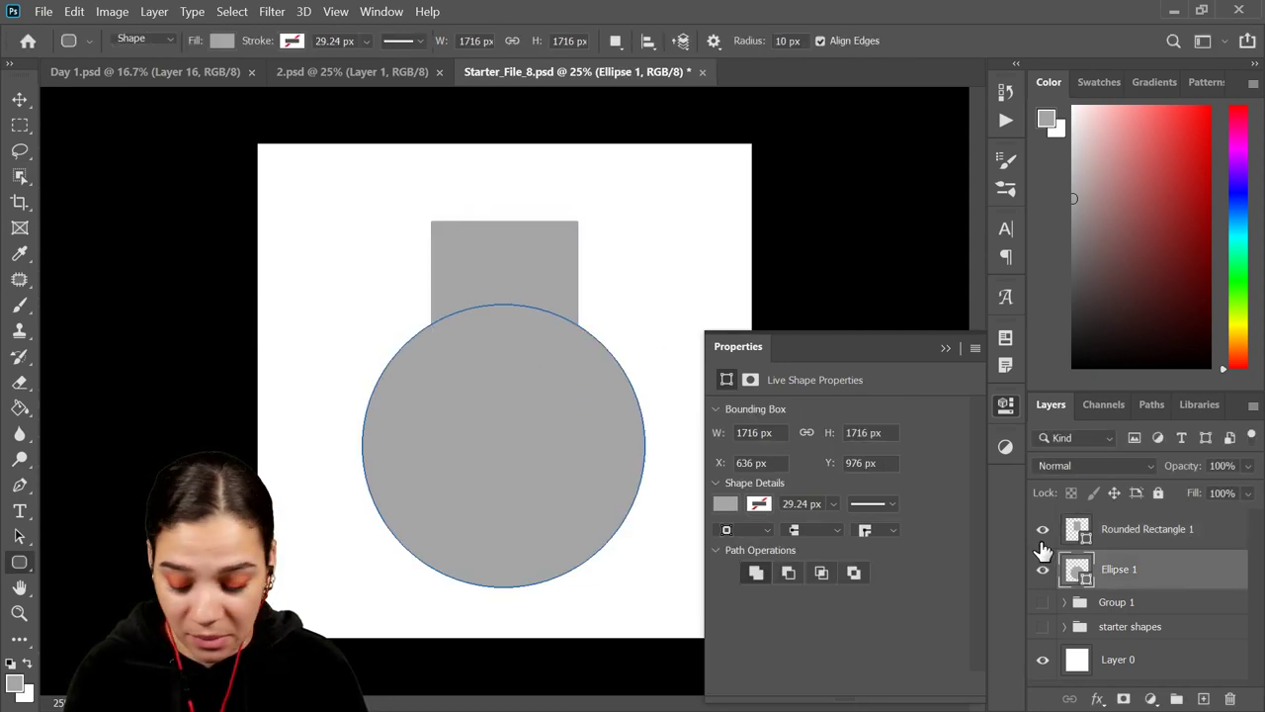
key(ctrl+t)
drag(507, 439, 523, 486)
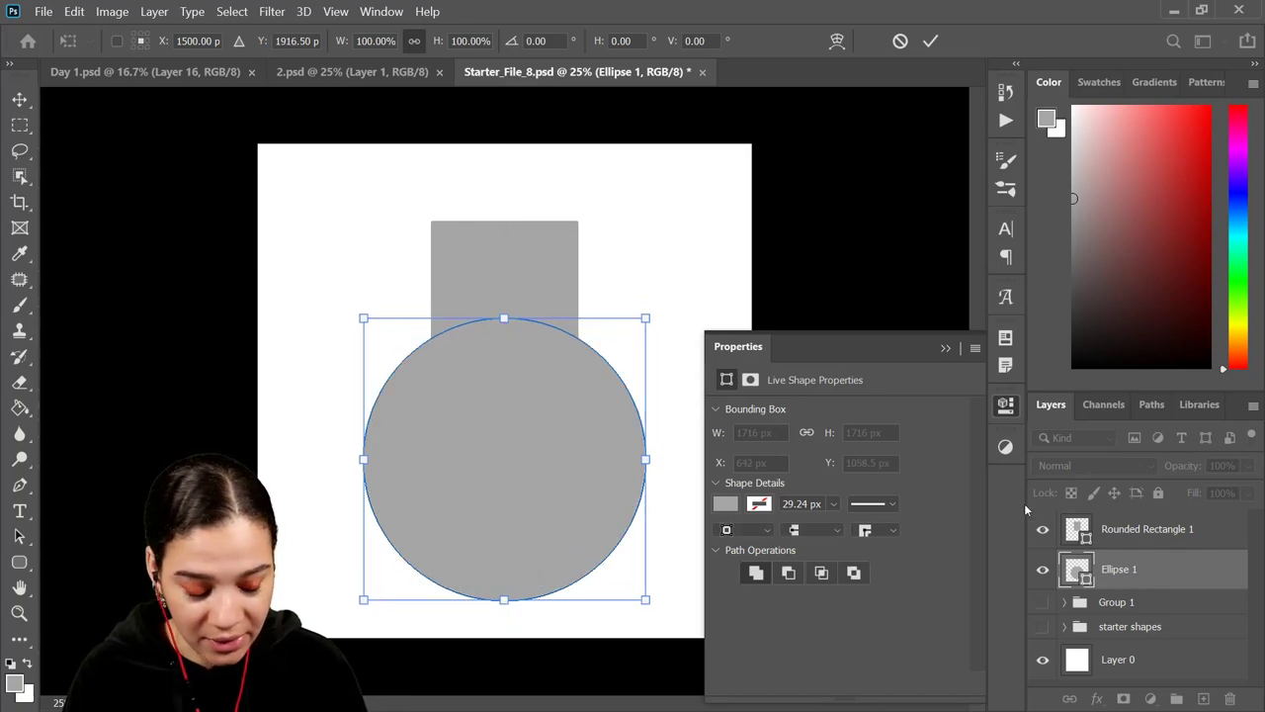
key(Return)
click(1147, 528)
key(ctrl+t)
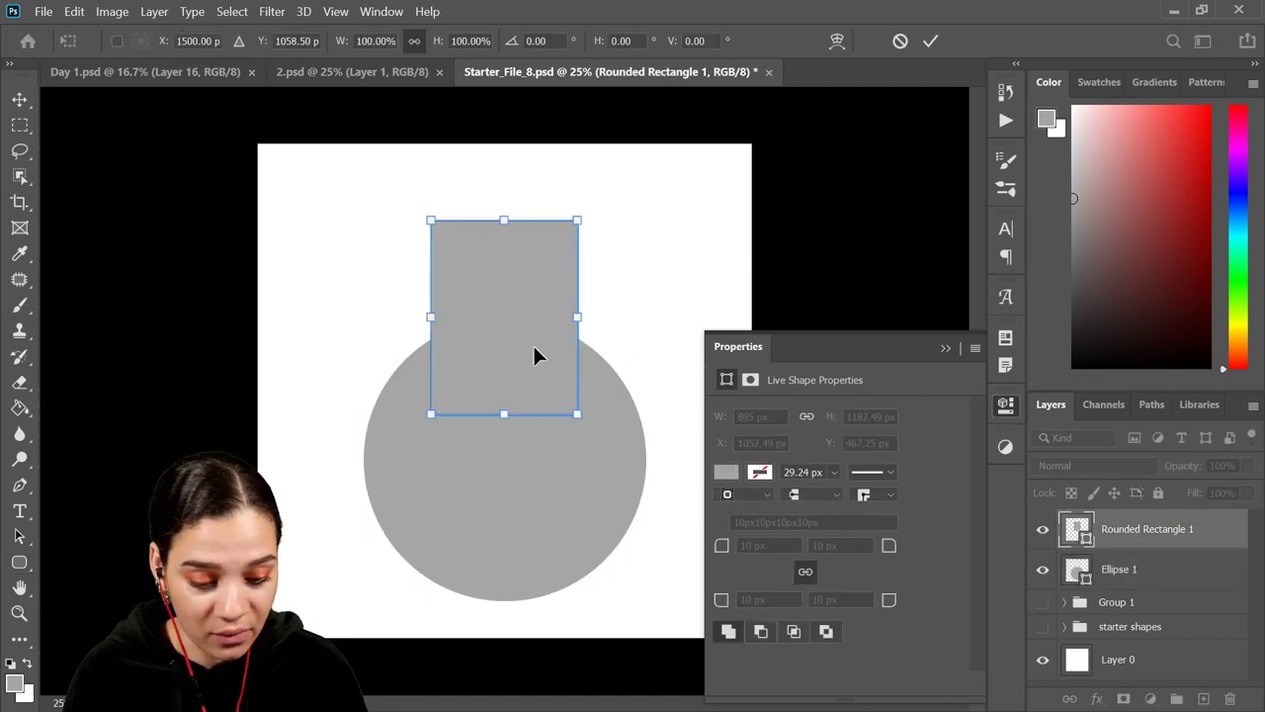
drag(533, 343, 534, 366)
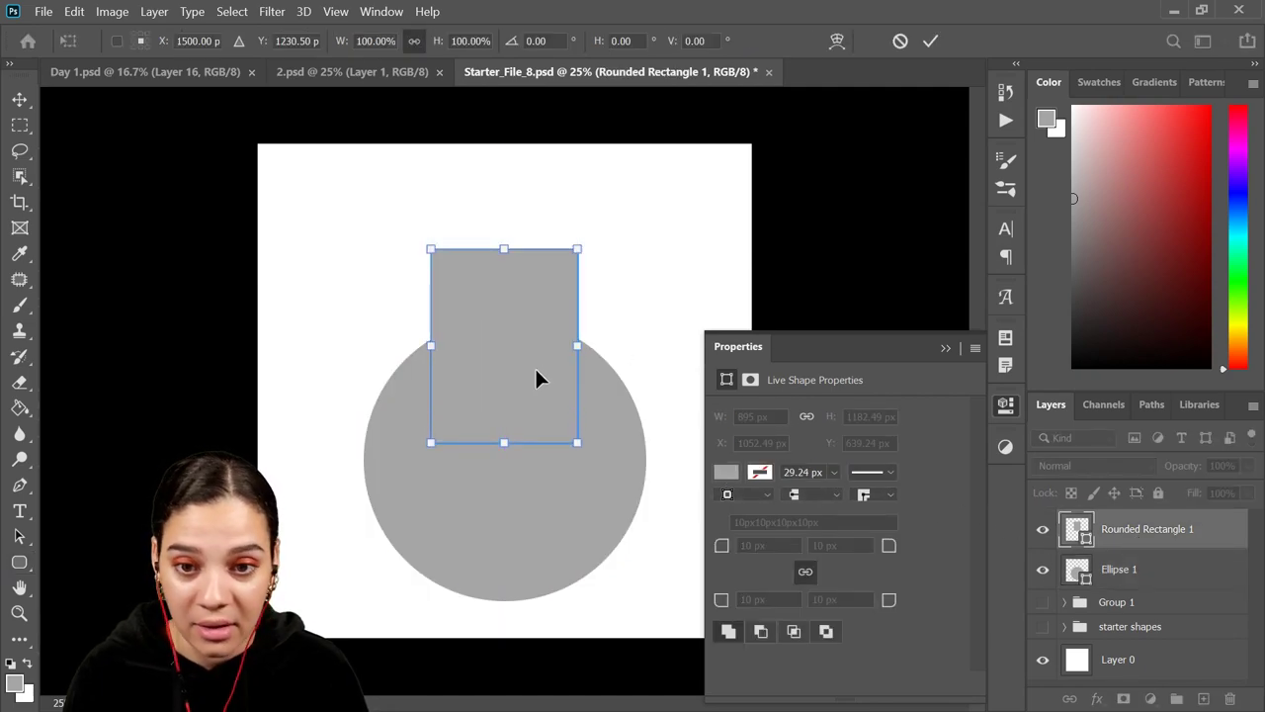
key(Return)
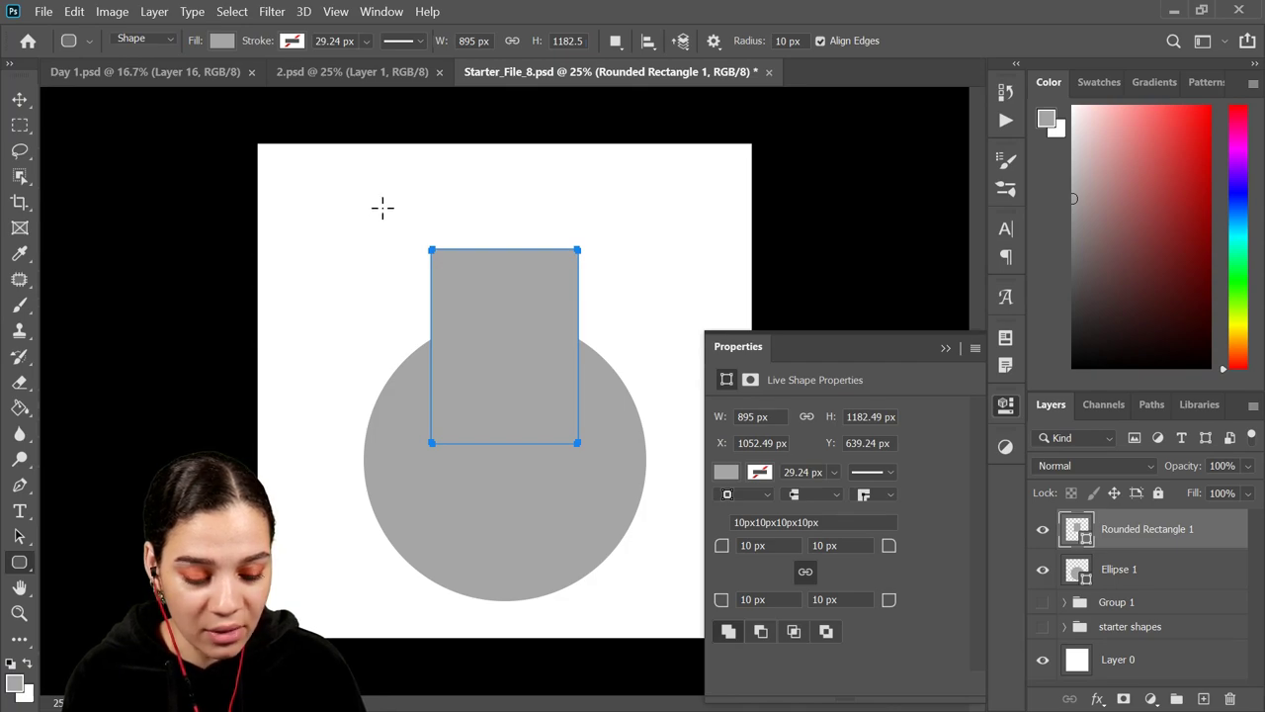
drag(378, 204, 598, 269)
Step: Centre the lid over the neck, scale it to about 89% (1205 × 363.56 px), and select all three shapes
key(ctrl+t)
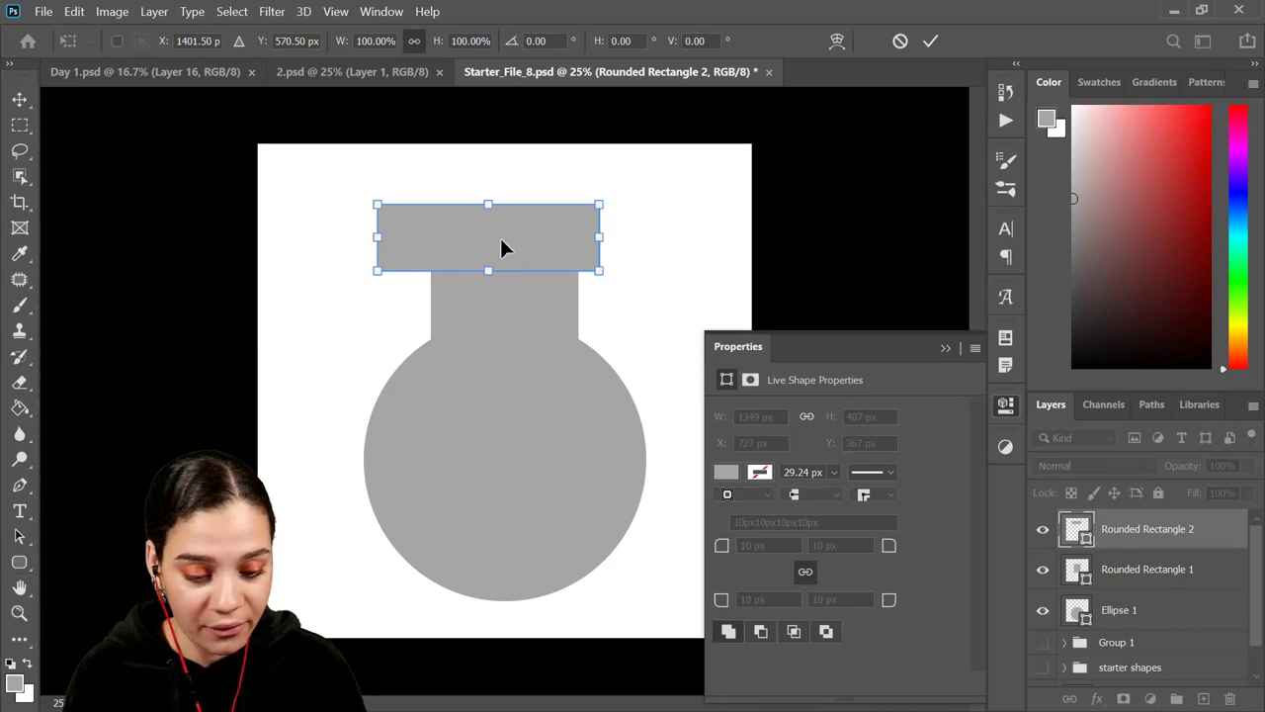
drag(499, 235, 523, 255)
drag(615, 252, 604, 253)
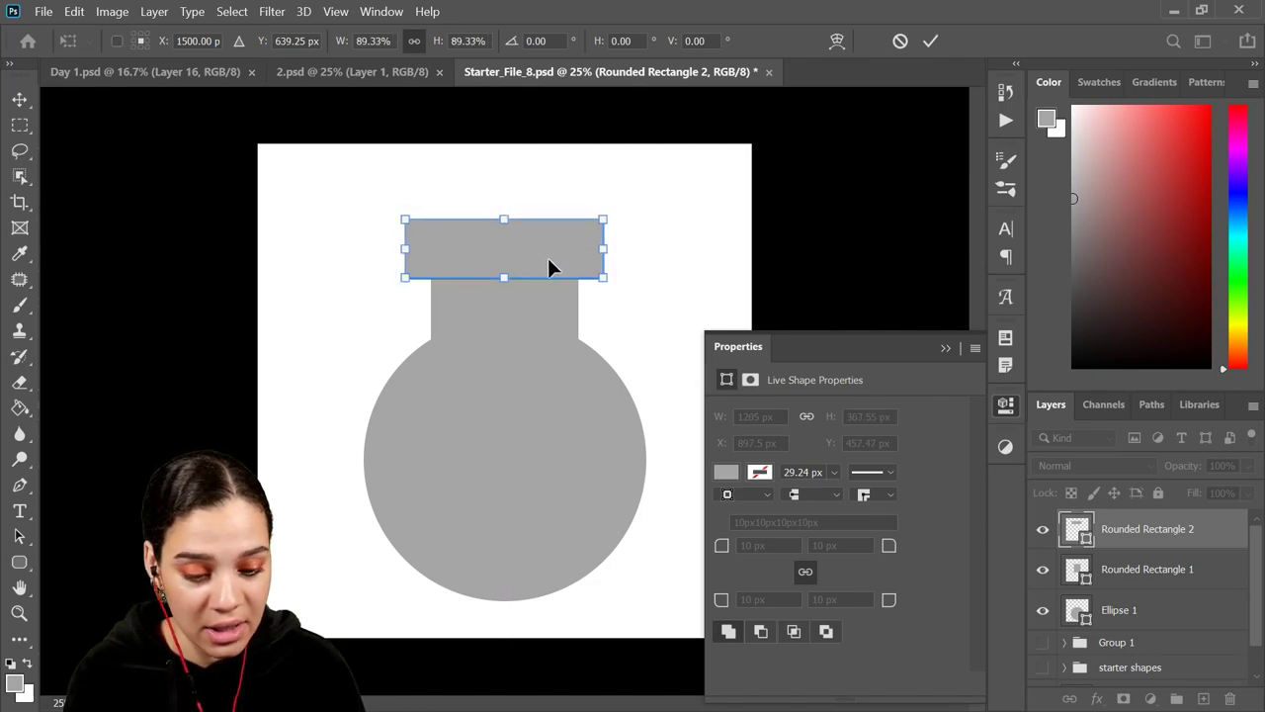
mouse_move(548, 260)
mouse_down()
mouse_move(547, 248)
mouse_move(551, 258)
mouse_up()
key(Return)
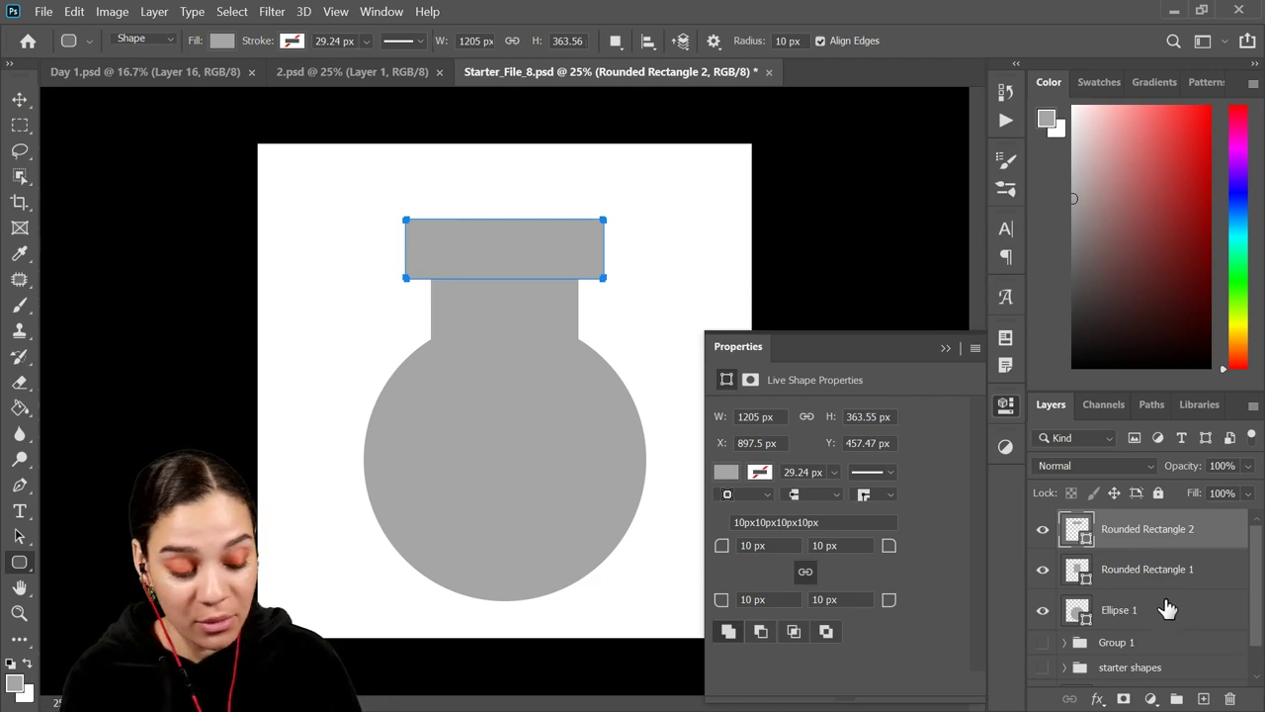
click(1006, 405)
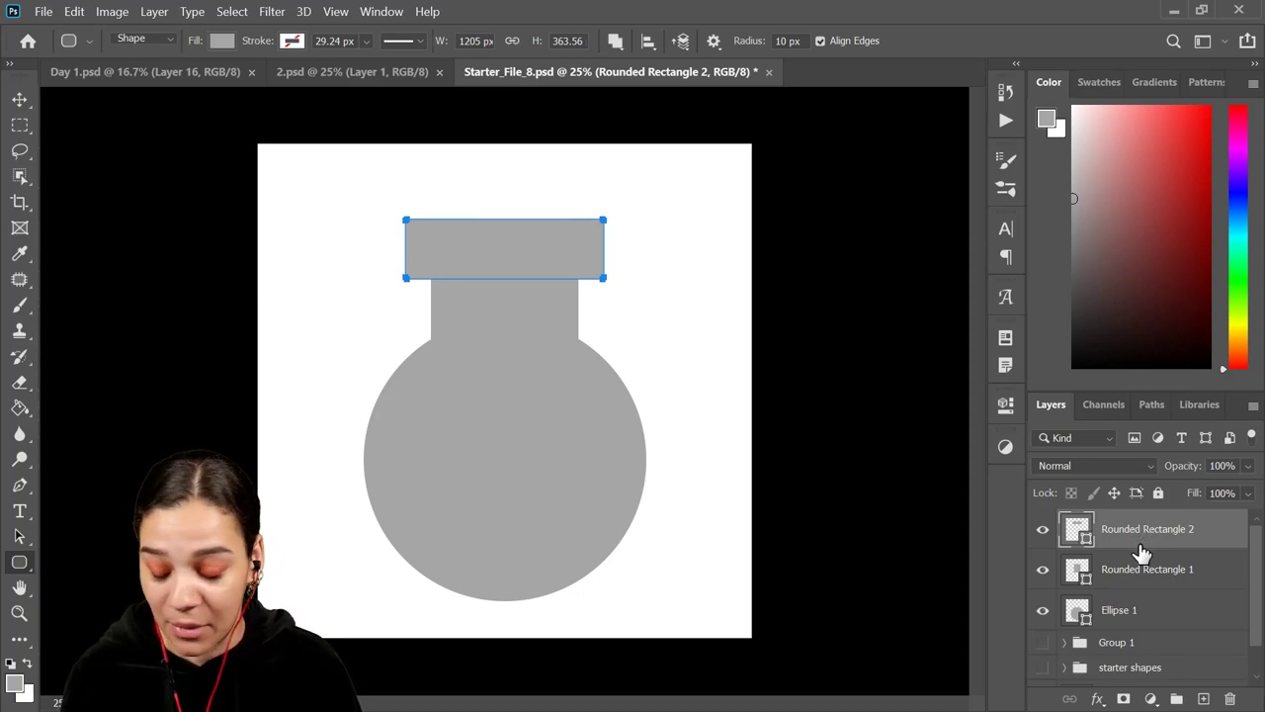
shift+click(1144, 620)
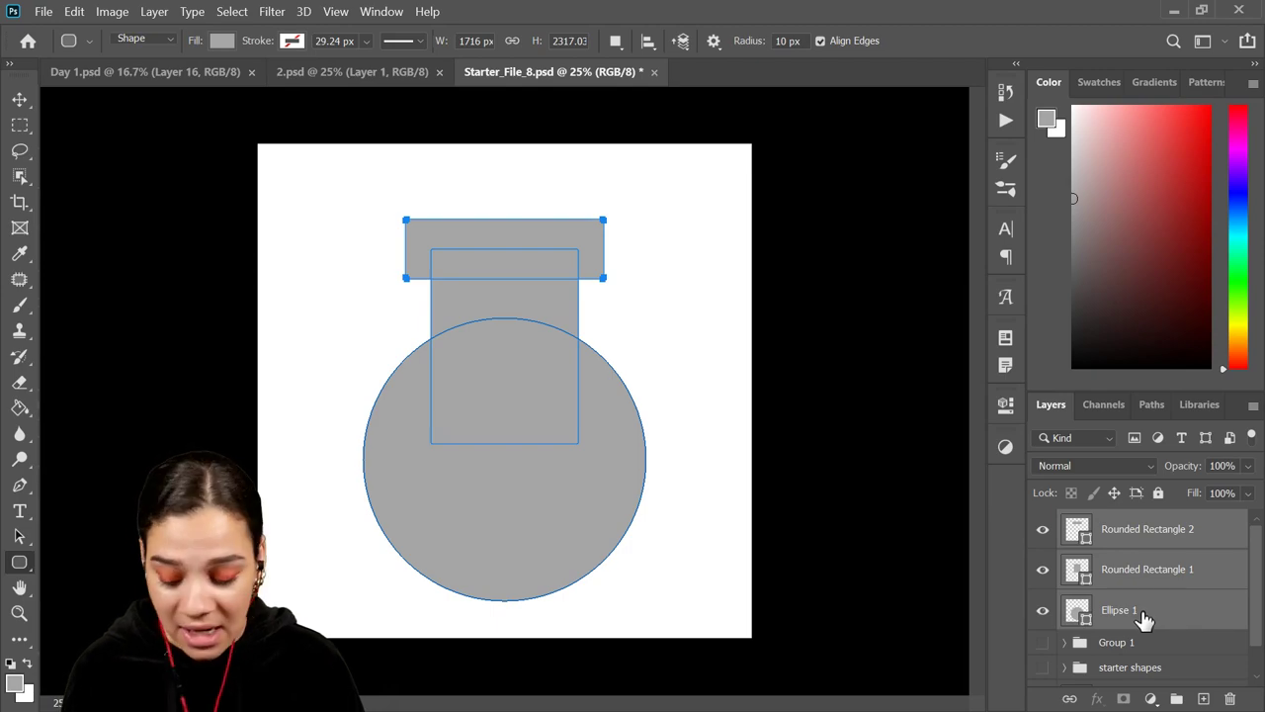
Step: Group the lid, neck and circle as Group 2 and convert it to a smart object
key(ctrl+g)
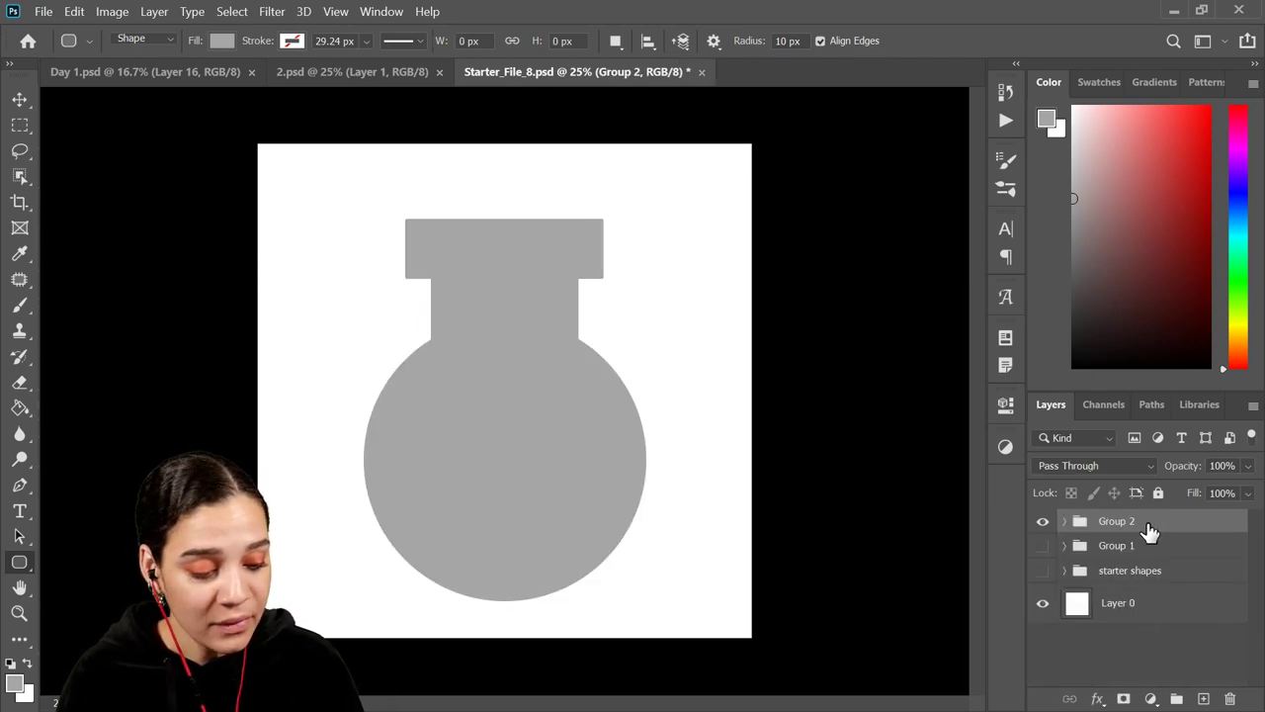
right_click(1148, 529)
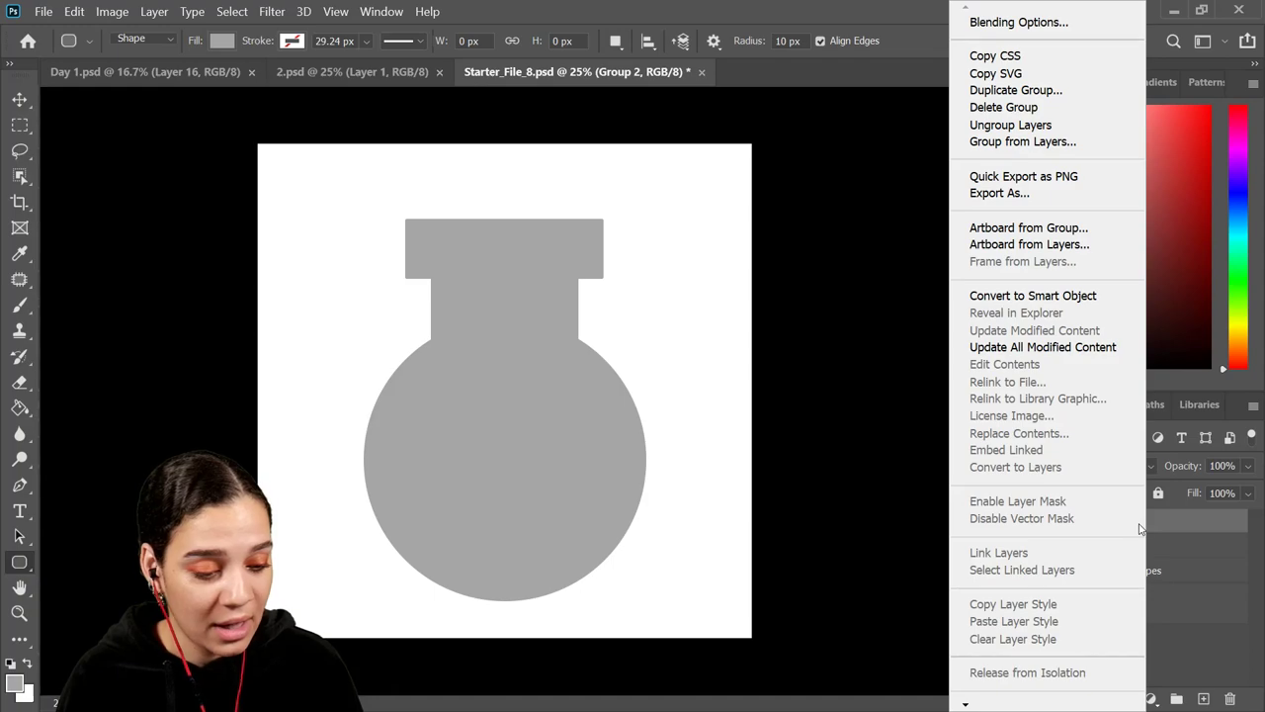
click(1096, 295)
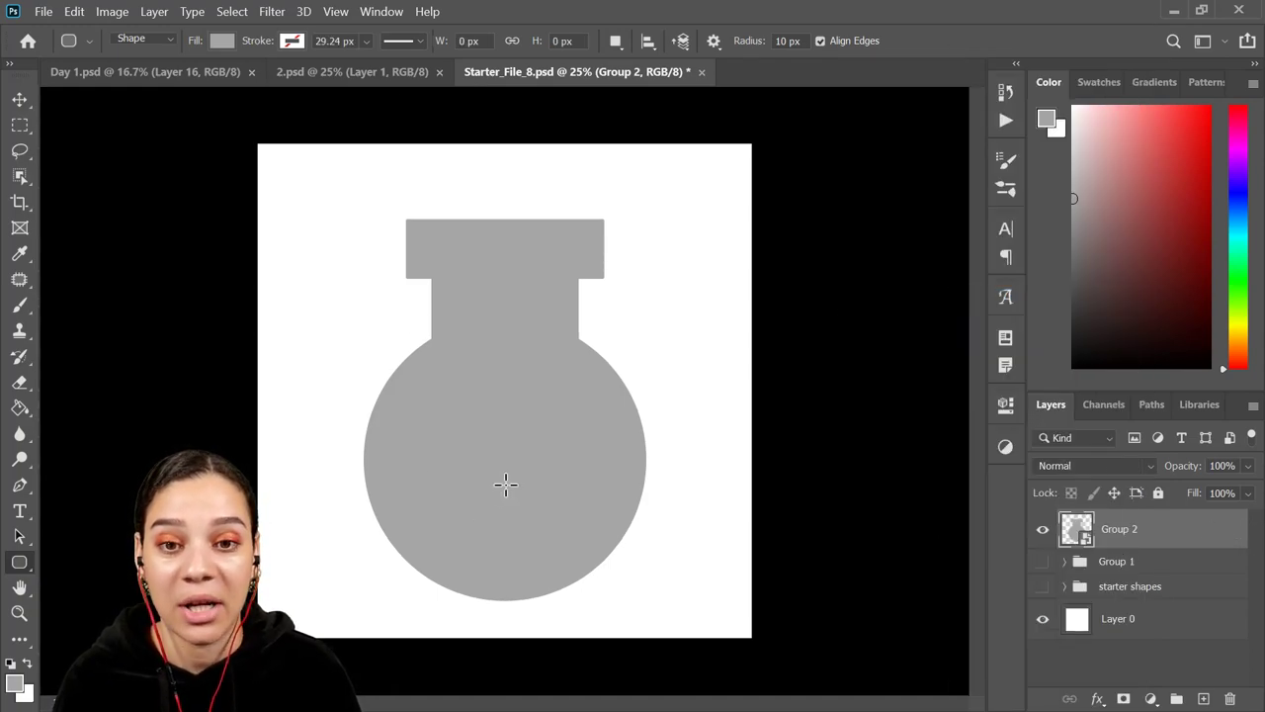
right_click(1191, 533)
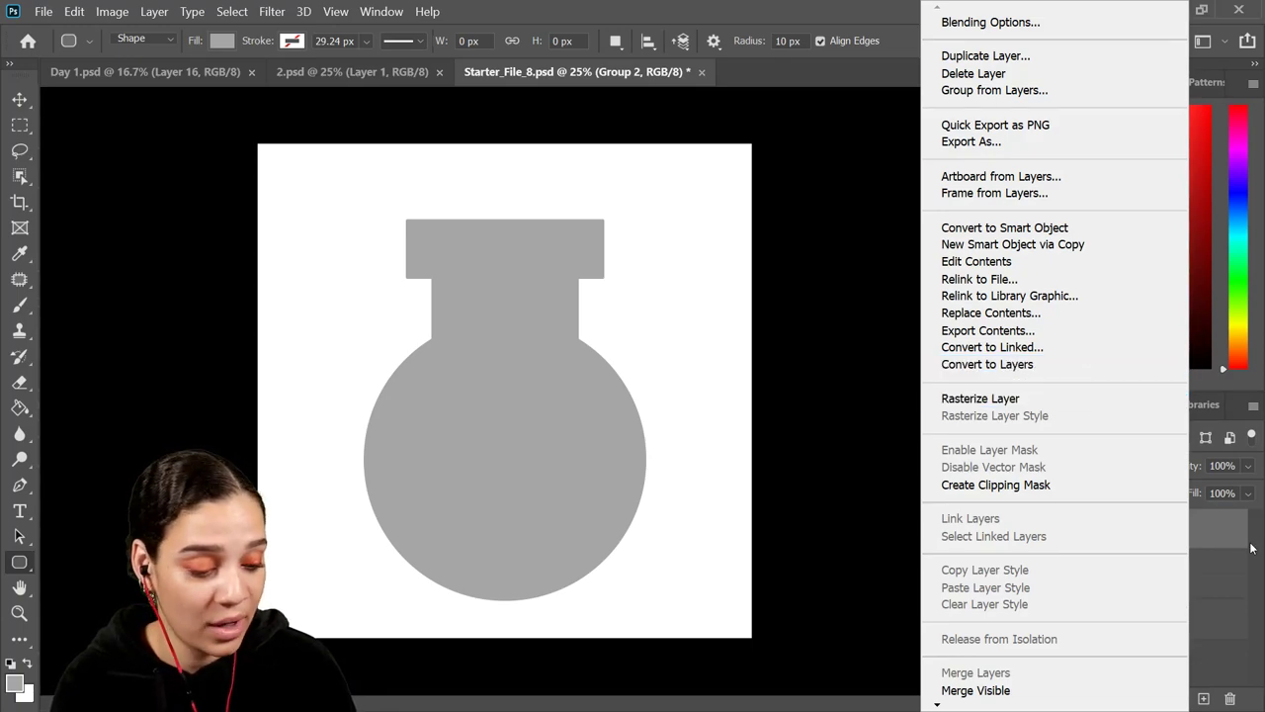
click(1199, 537)
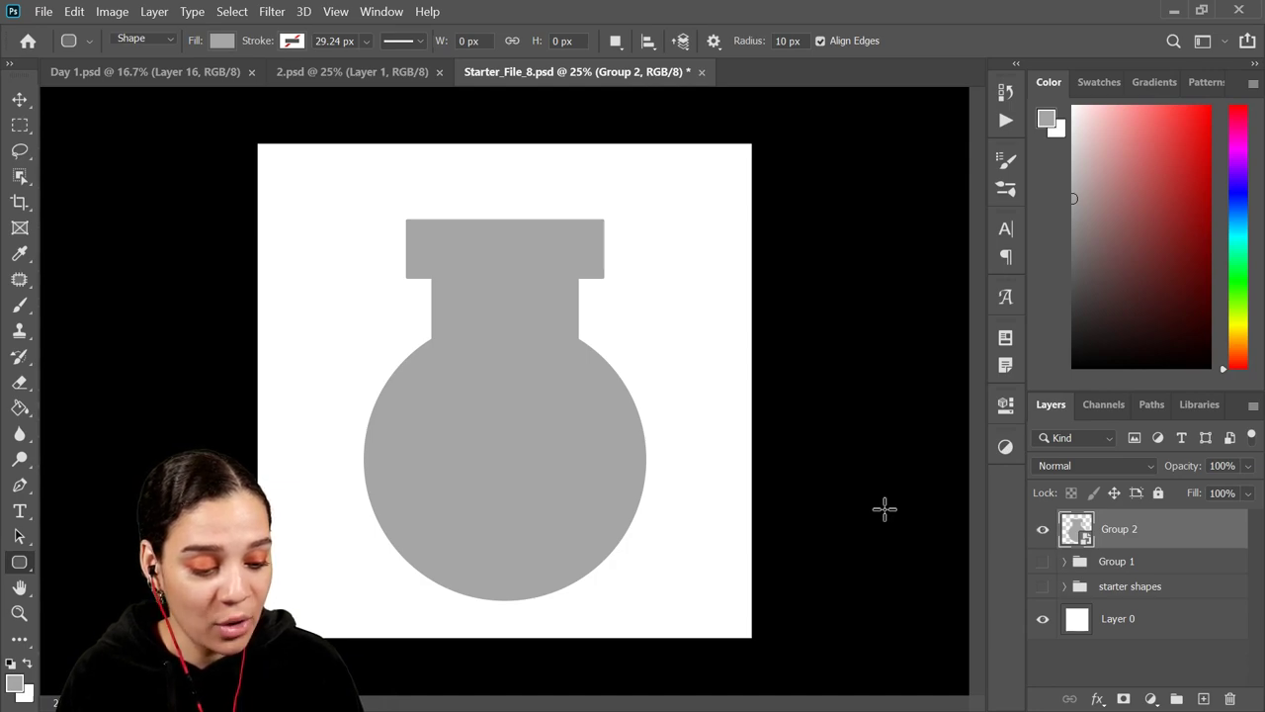
Step: Marquee-select the flask's lower bulb and copy it onto Layer 1, checking by toggling Group 2
click(22, 126)
drag(678, 606, 321, 389)
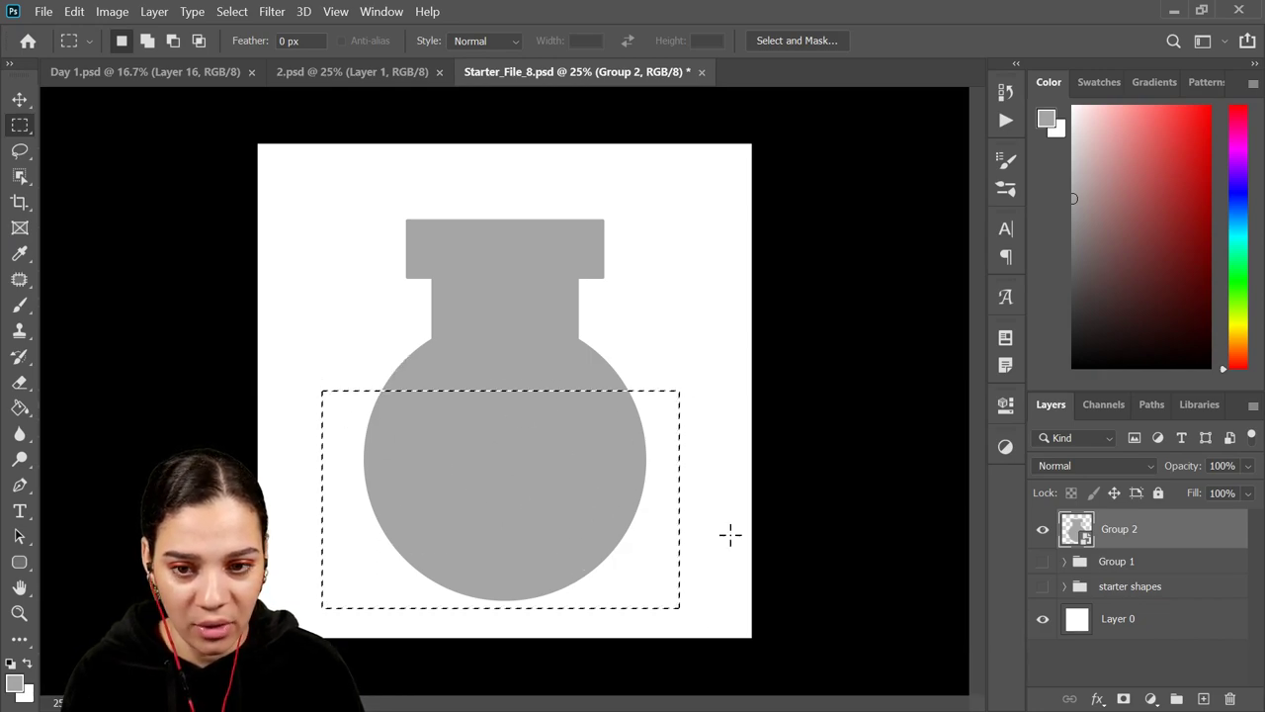
key(ctrl+j)
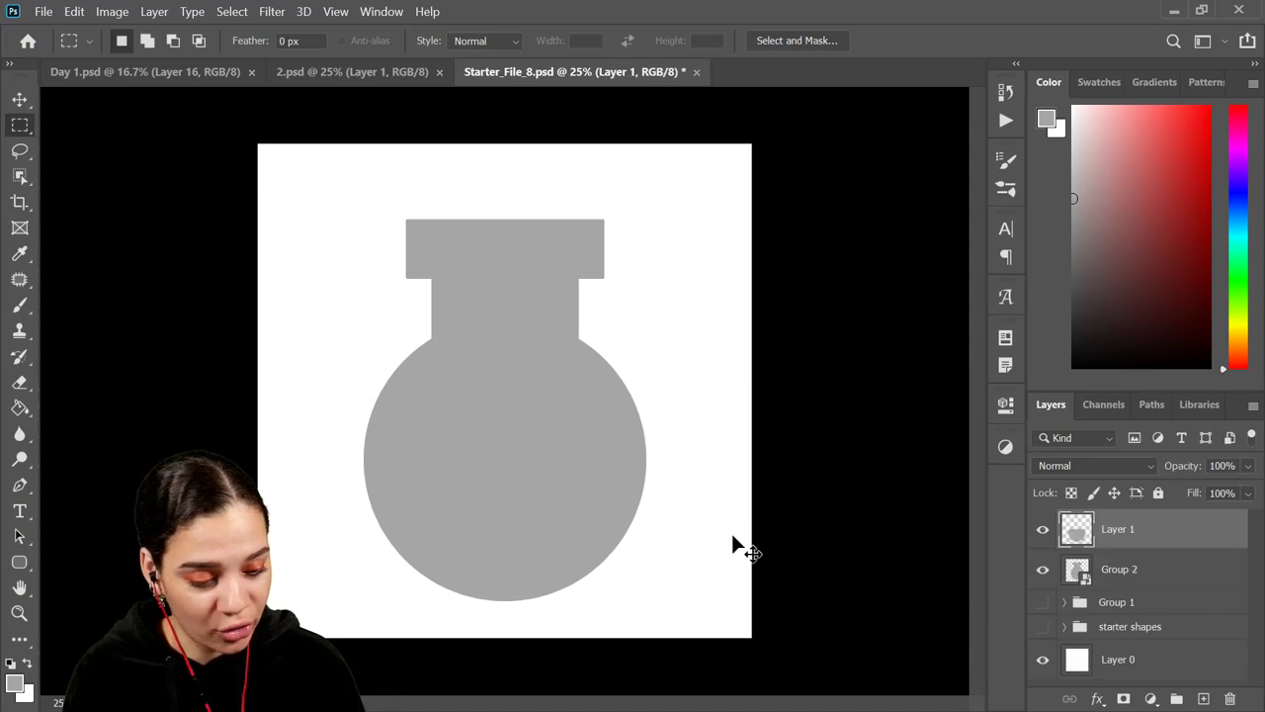
click(1044, 570)
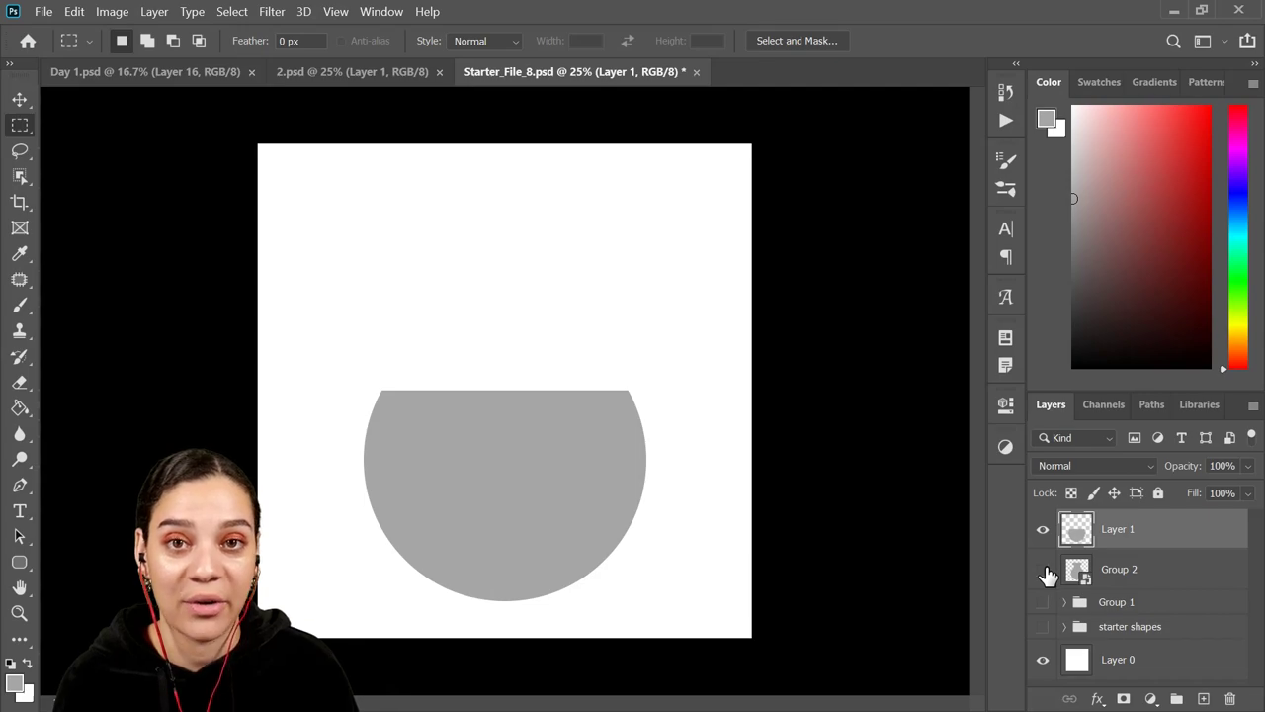
click(1044, 570)
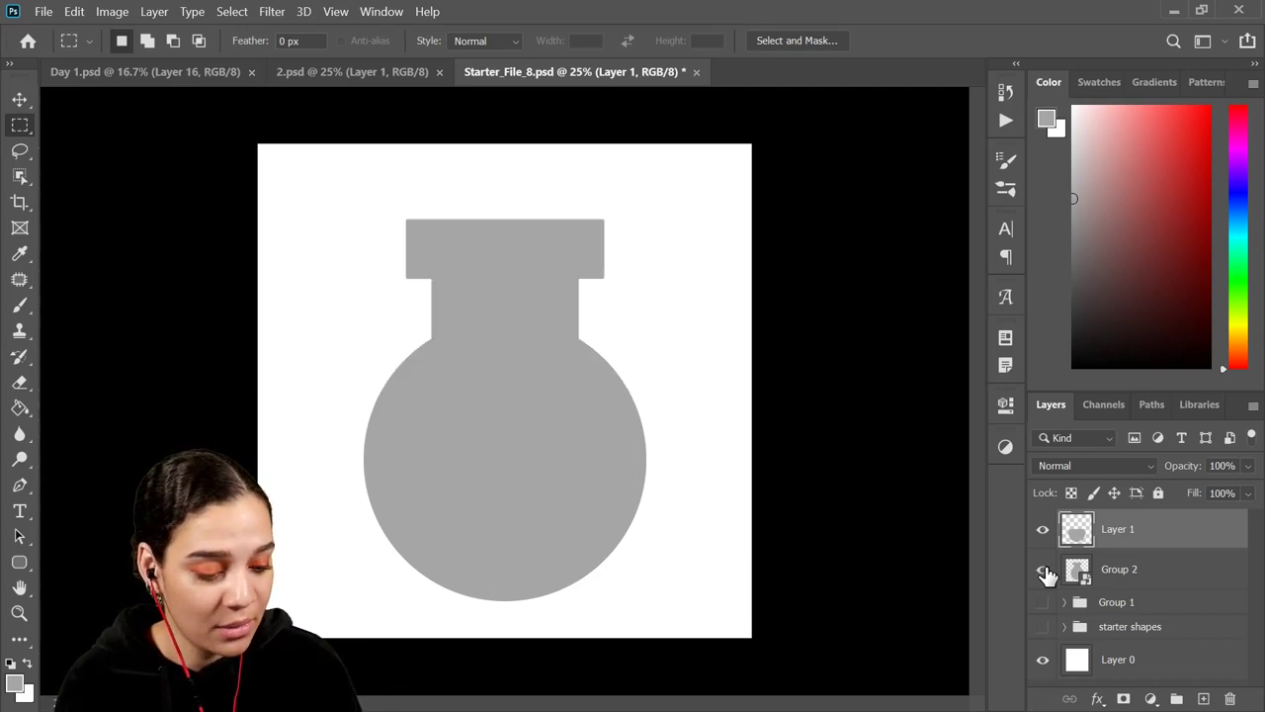
Step: Give Layer 1 a dark red #ad0000 Color Overlay at Normal blend mode, 100% opacity
double_click(1198, 539)
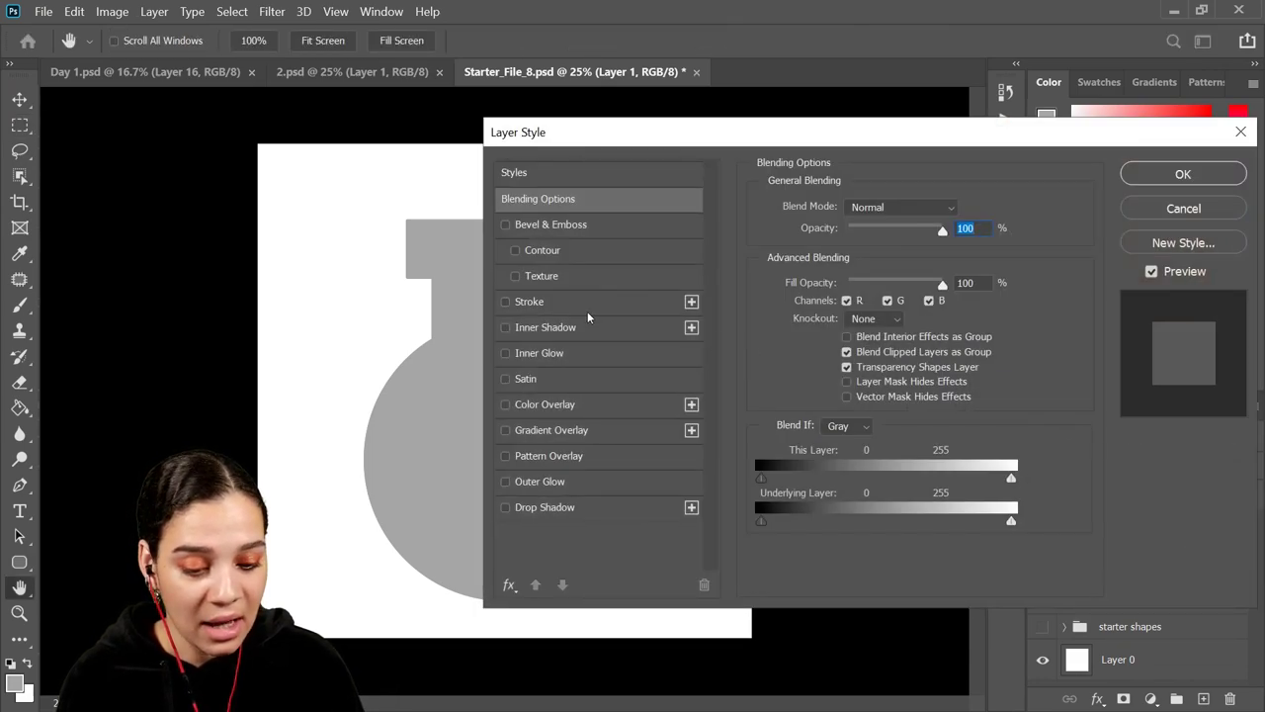
click(586, 408)
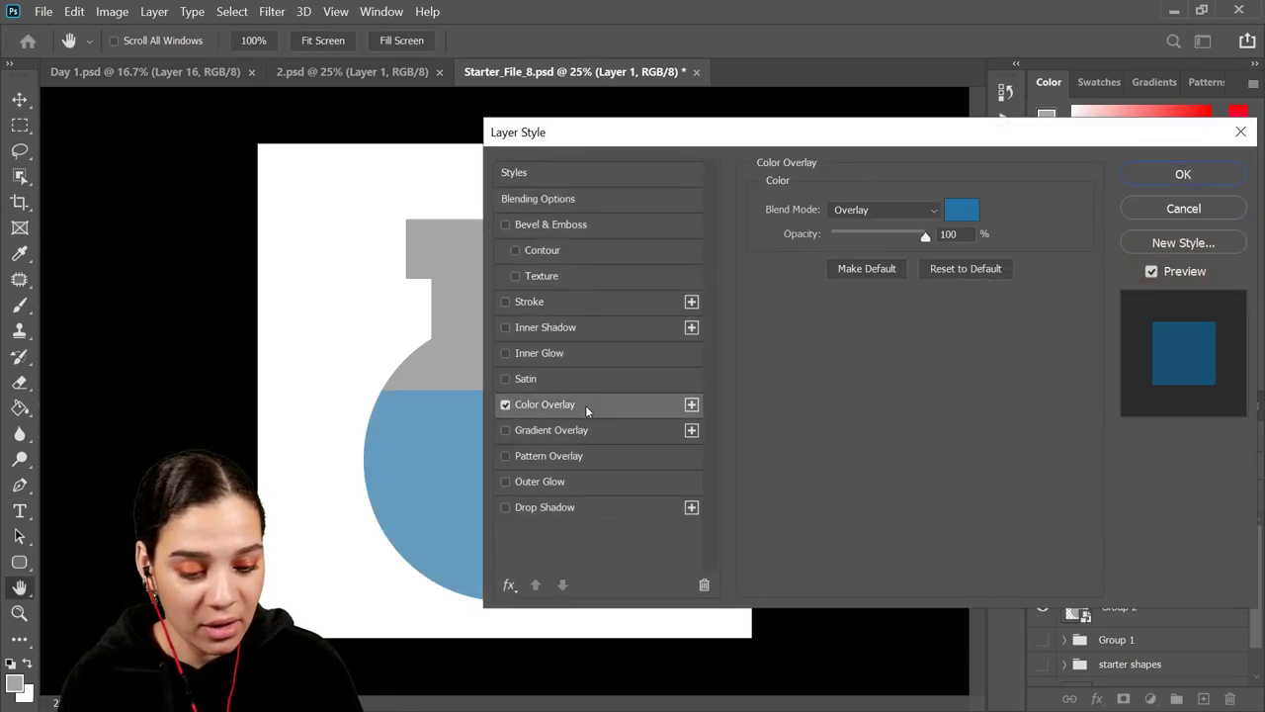
click(963, 210)
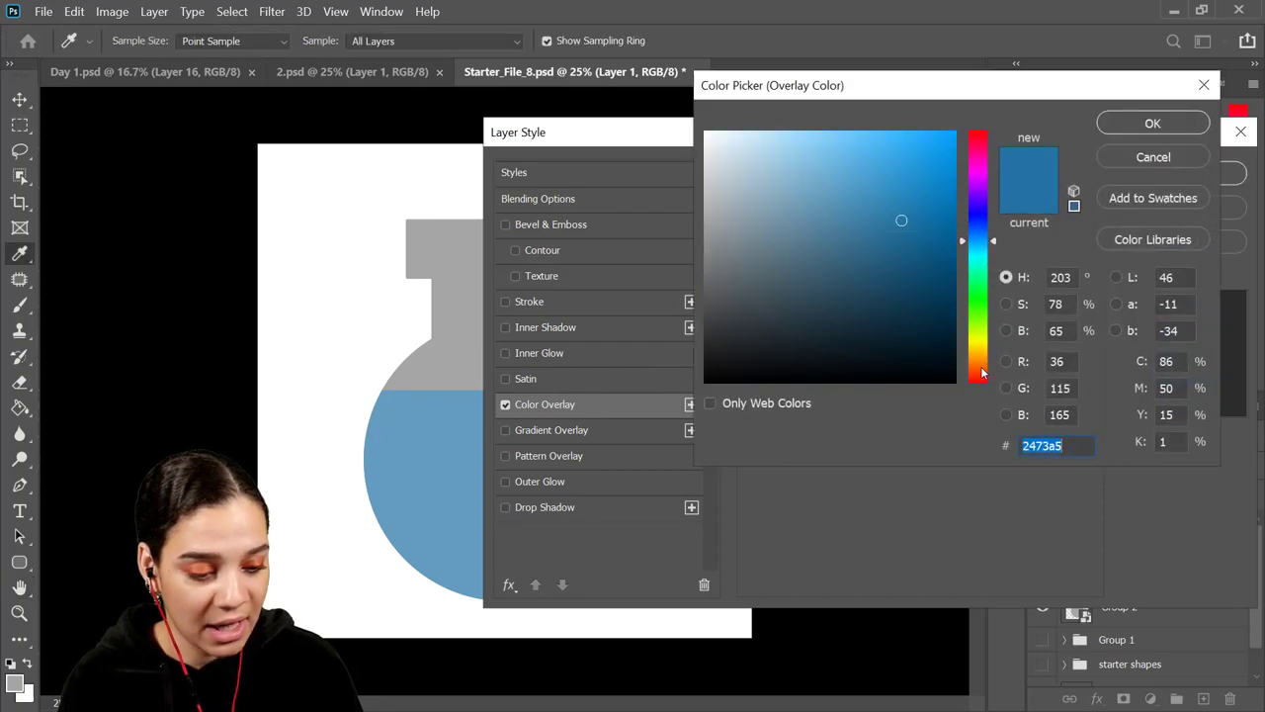
click(981, 381)
click(942, 178)
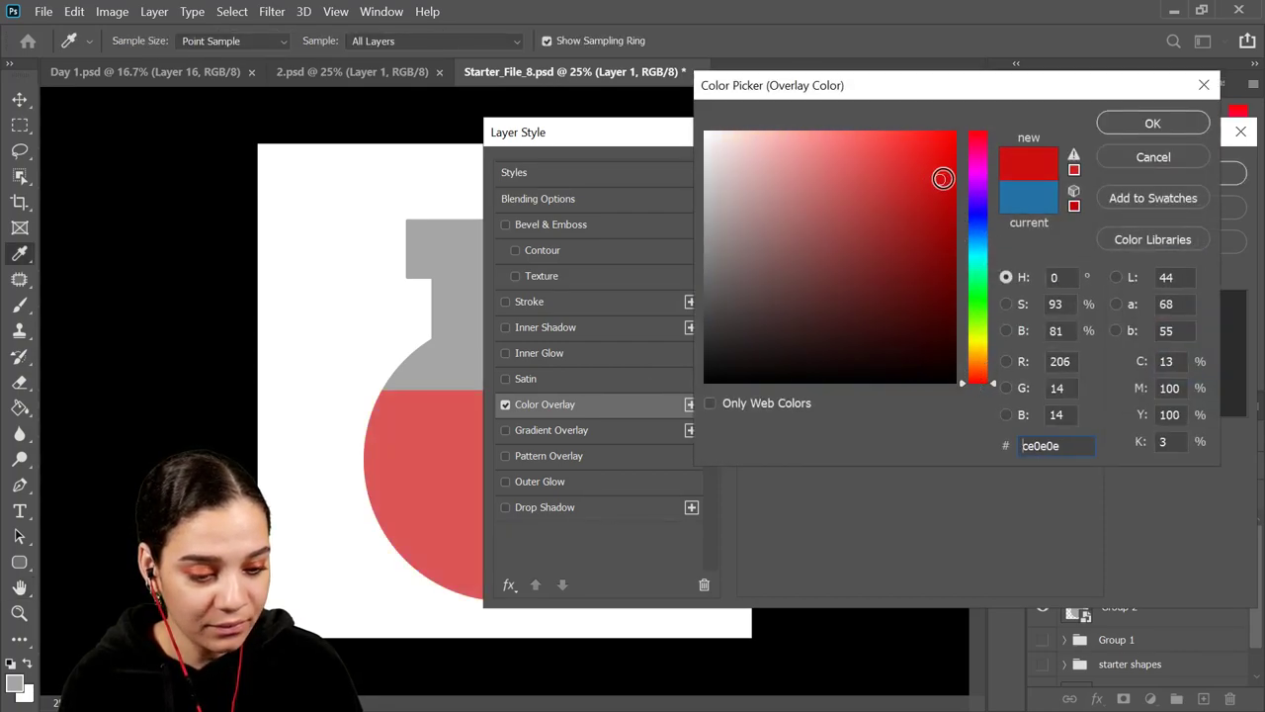
mouse_move(941, 178)
mouse_down()
mouse_move(951, 211)
mouse_move(976, 209)
mouse_up()
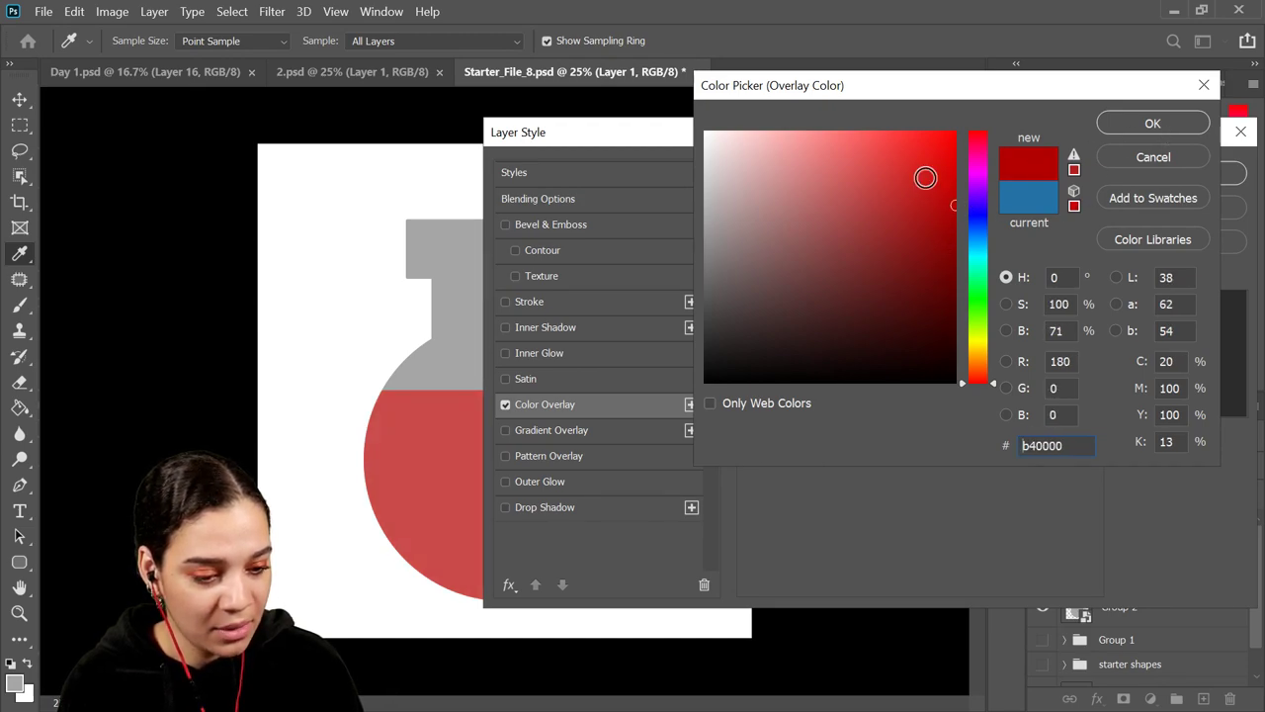
mouse_move(923, 175)
mouse_down()
mouse_move(960, 175)
mouse_move(975, 206)
mouse_move(991, 205)
mouse_up()
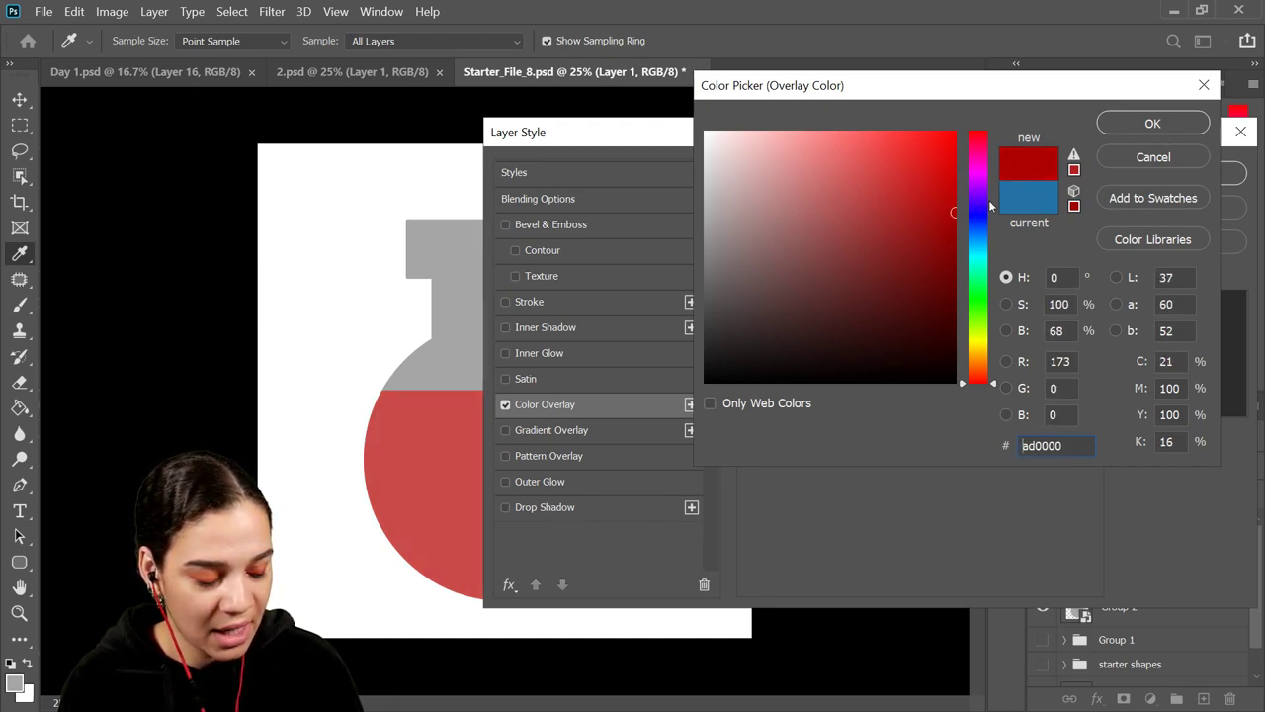
click(1184, 120)
click(912, 214)
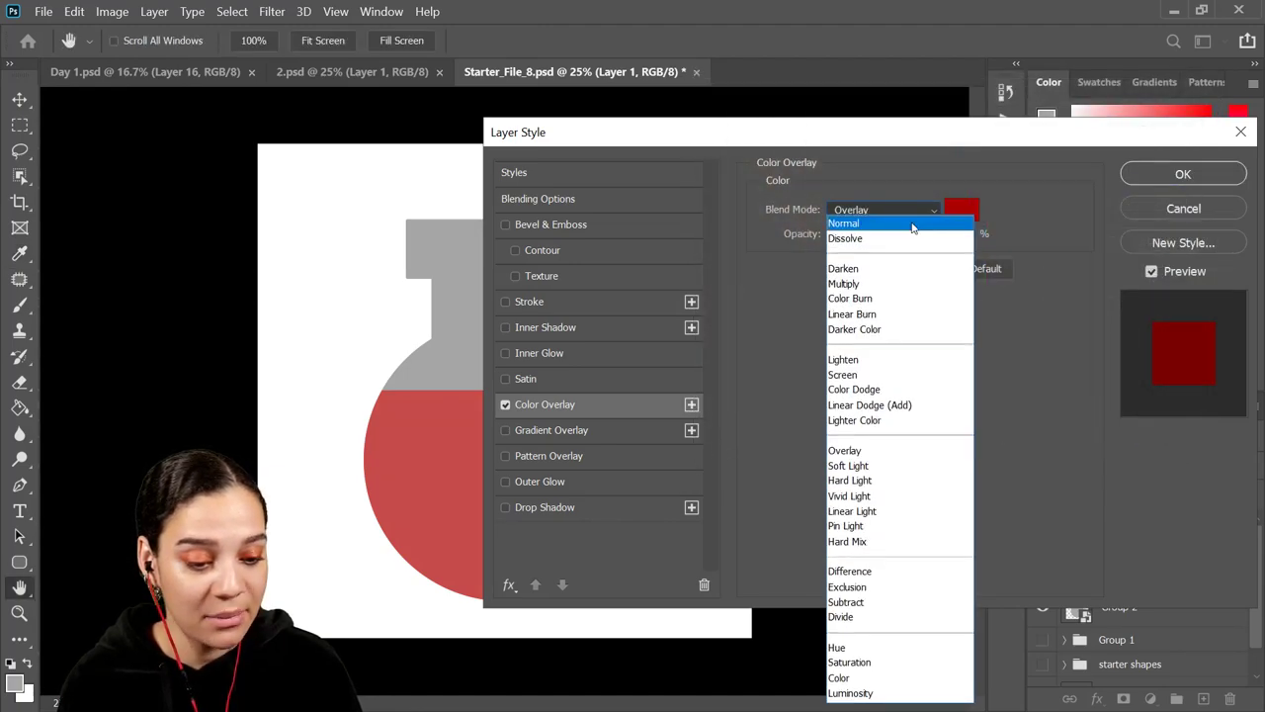
click(912, 224)
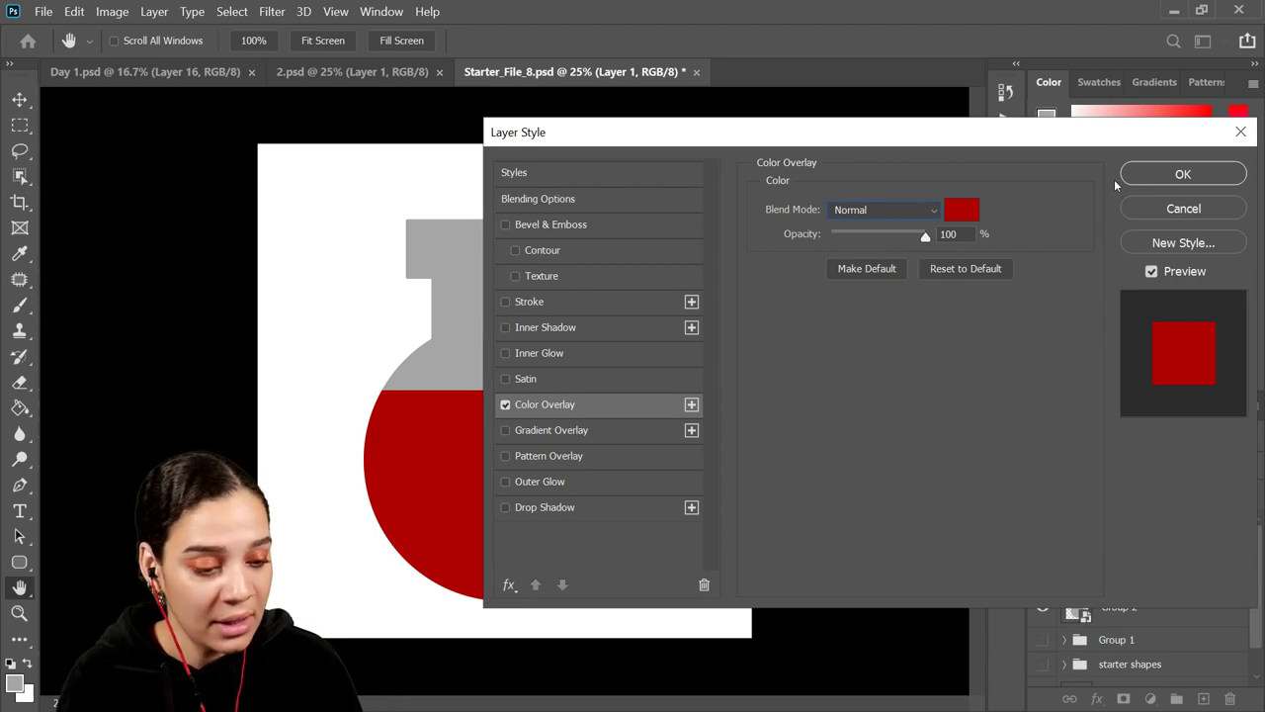
click(1161, 176)
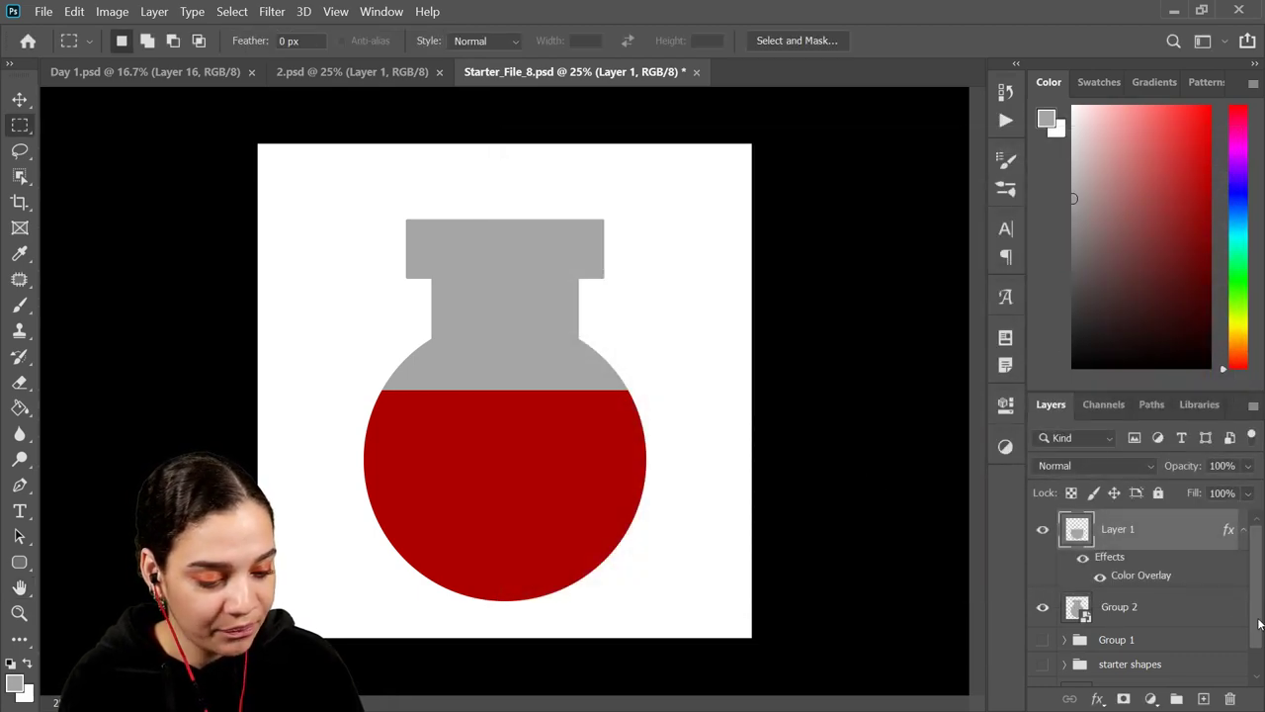
Step: Scale the red liquid to 92.53% and nudge it into place, leaving a thin gray rim
click(1242, 534)
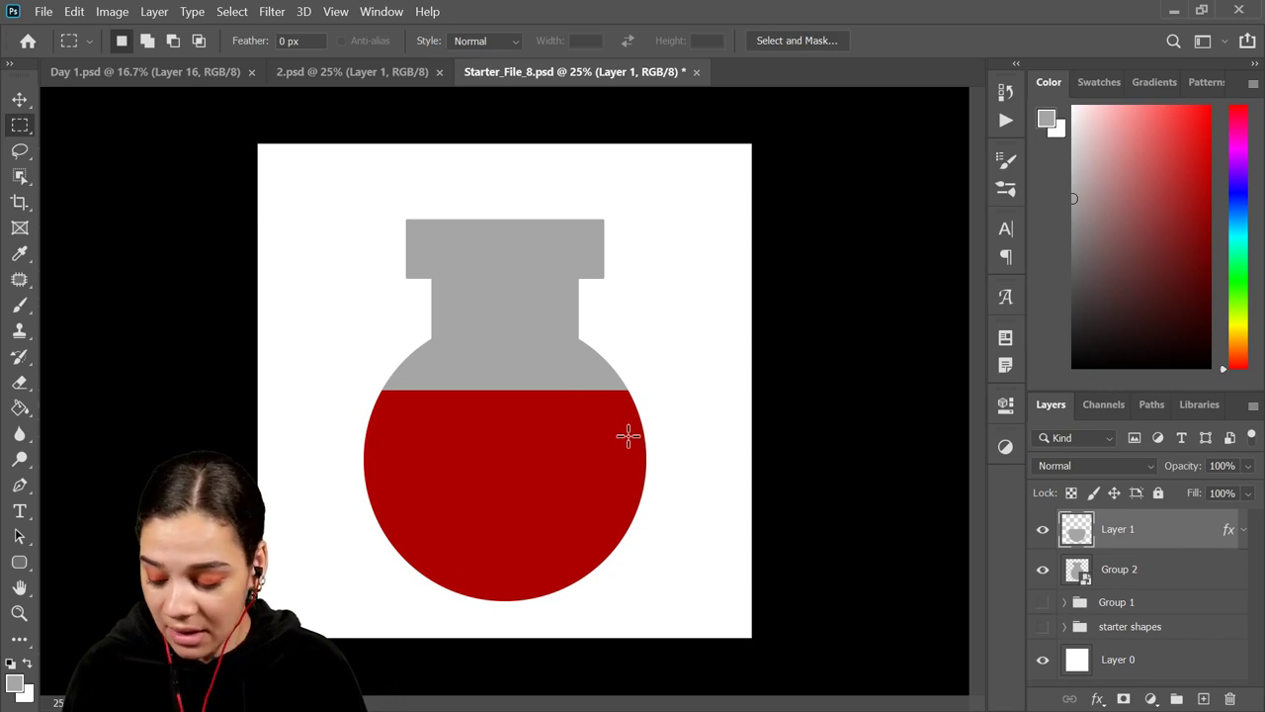
key(ctrl+t)
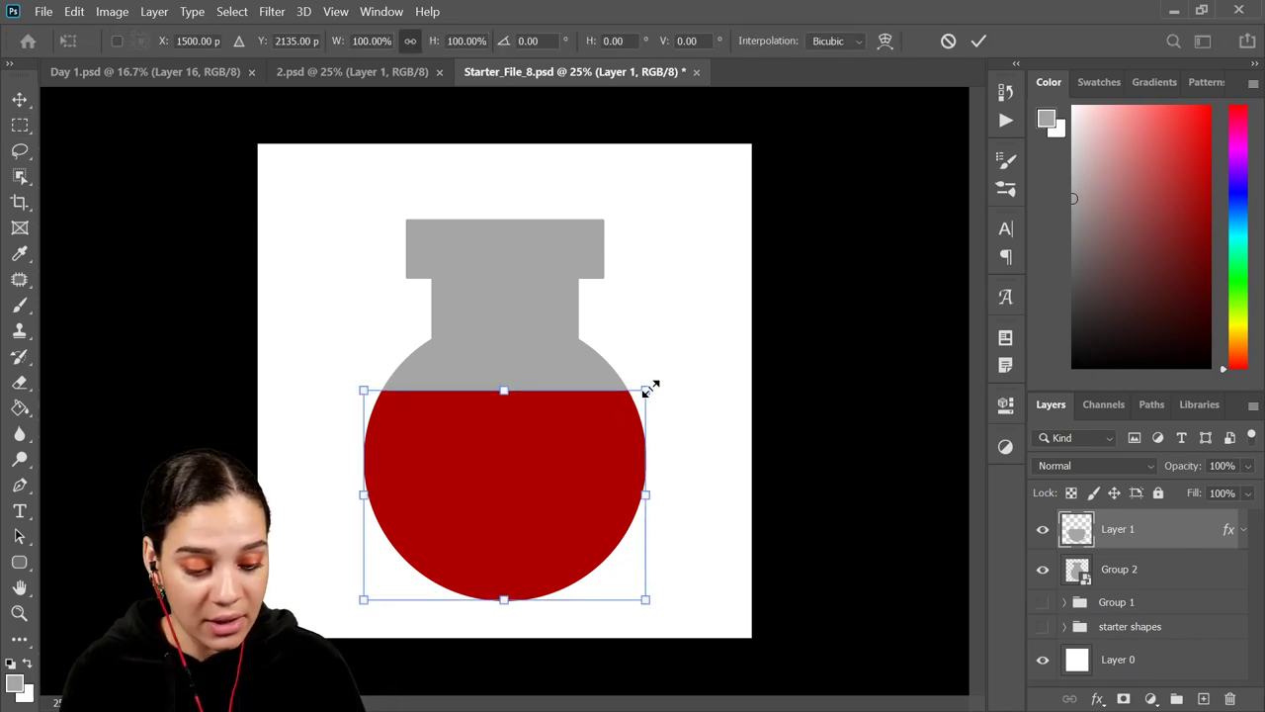
drag(650, 387, 641, 398)
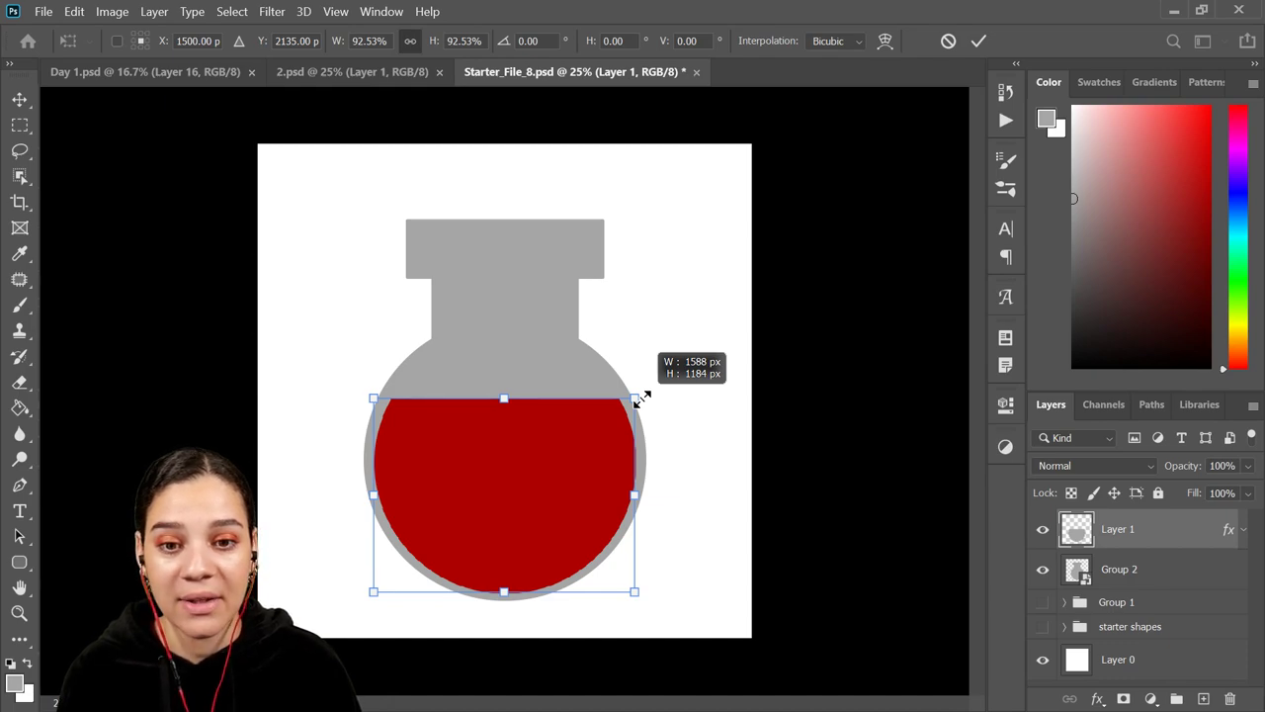
drag(640, 398, 639, 404)
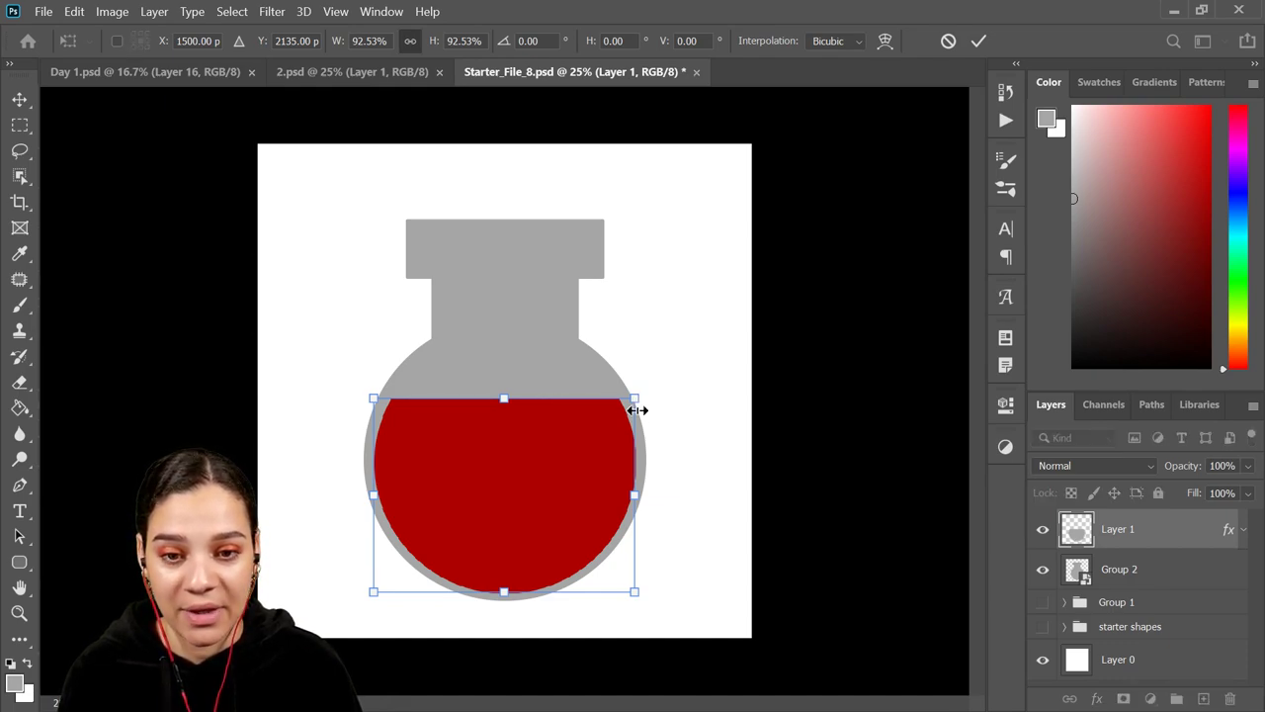
drag(622, 509, 625, 507)
key(Up)
key(Up)
key(Up)
key(Up)
key(Up)
key(Up)
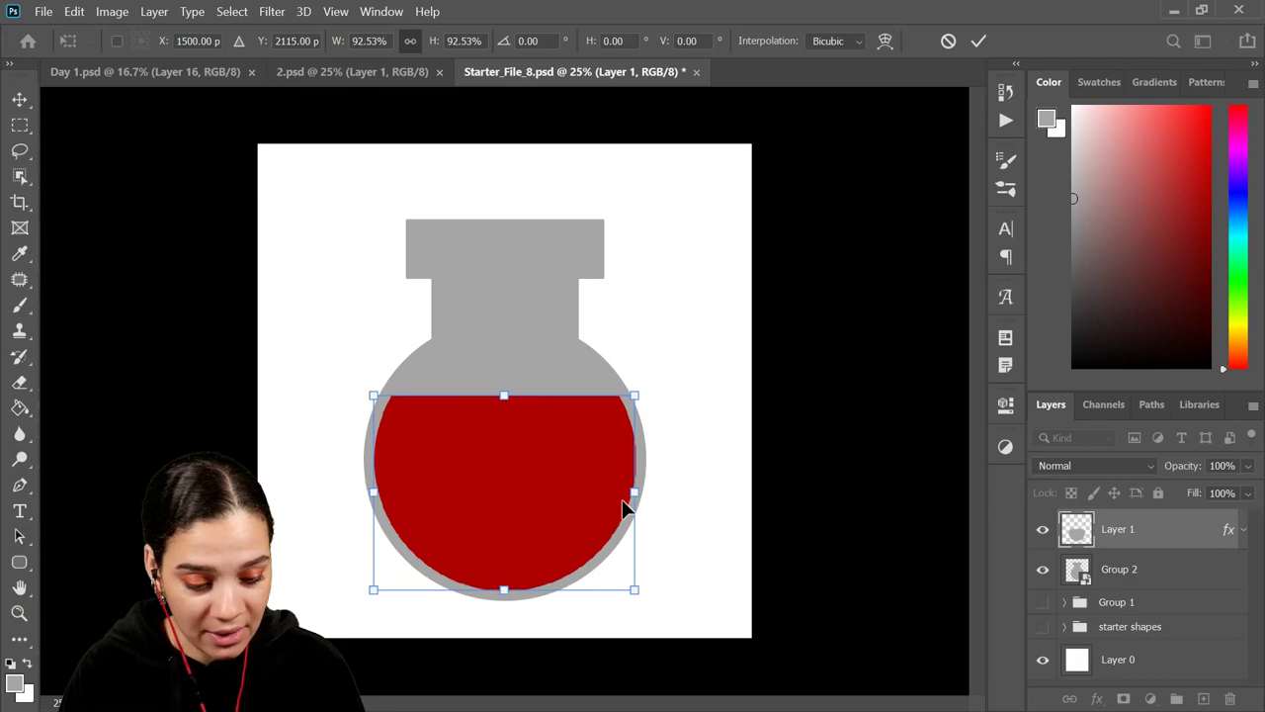
key(Down)
key(Down)
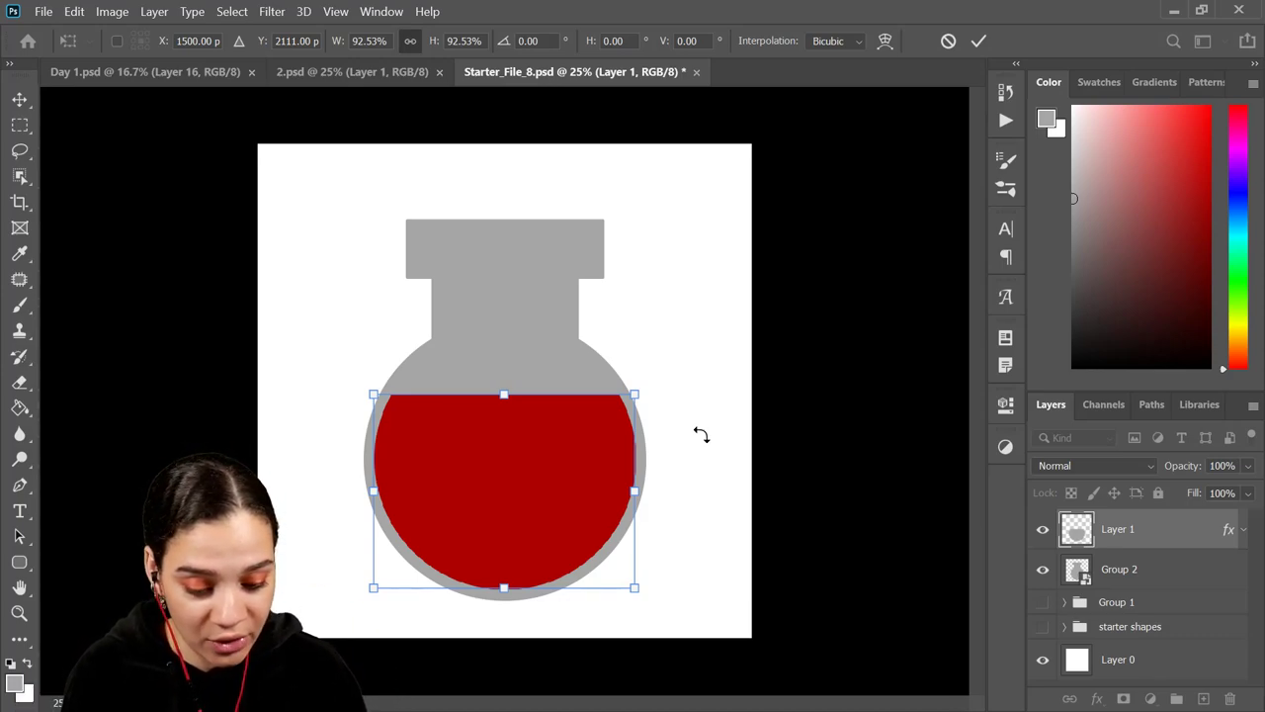
key(Return)
key(m)
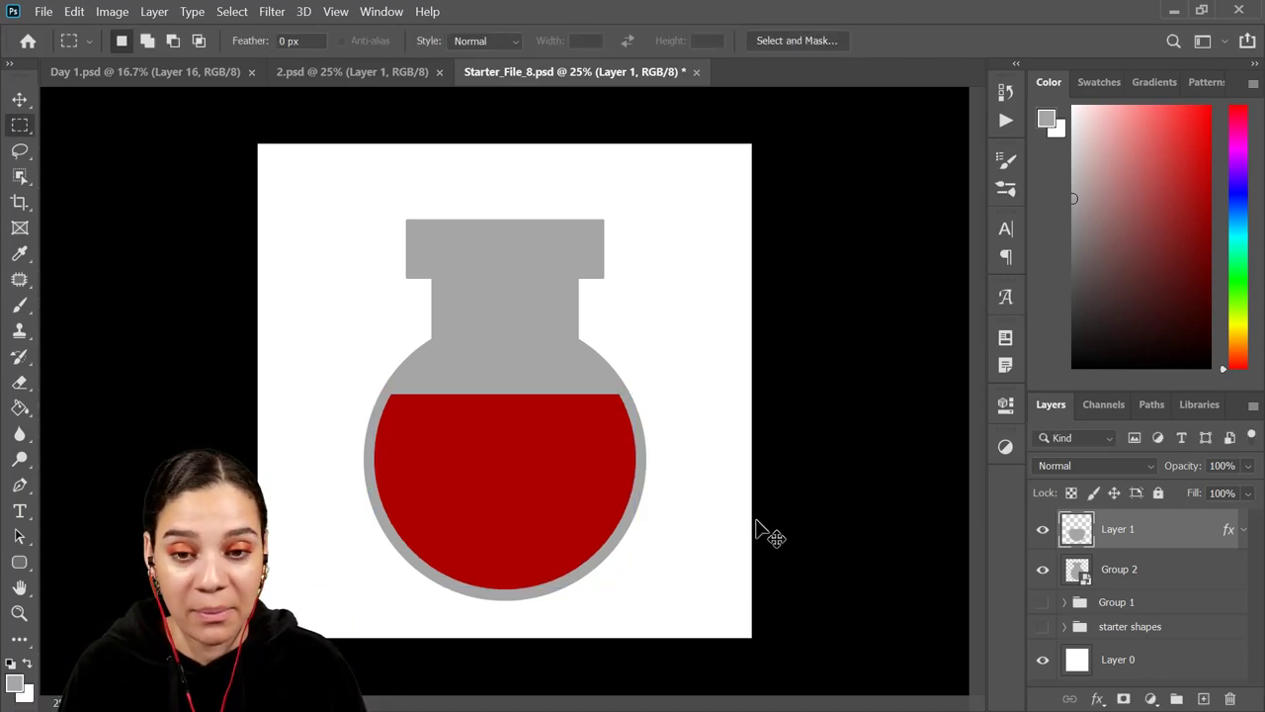
key(ctrl+plus)
Step: Duplicate Group 2 with Ctrl+J to make Group 2 copy, then reselect the original Group 2
drag(740, 579, 649, 396)
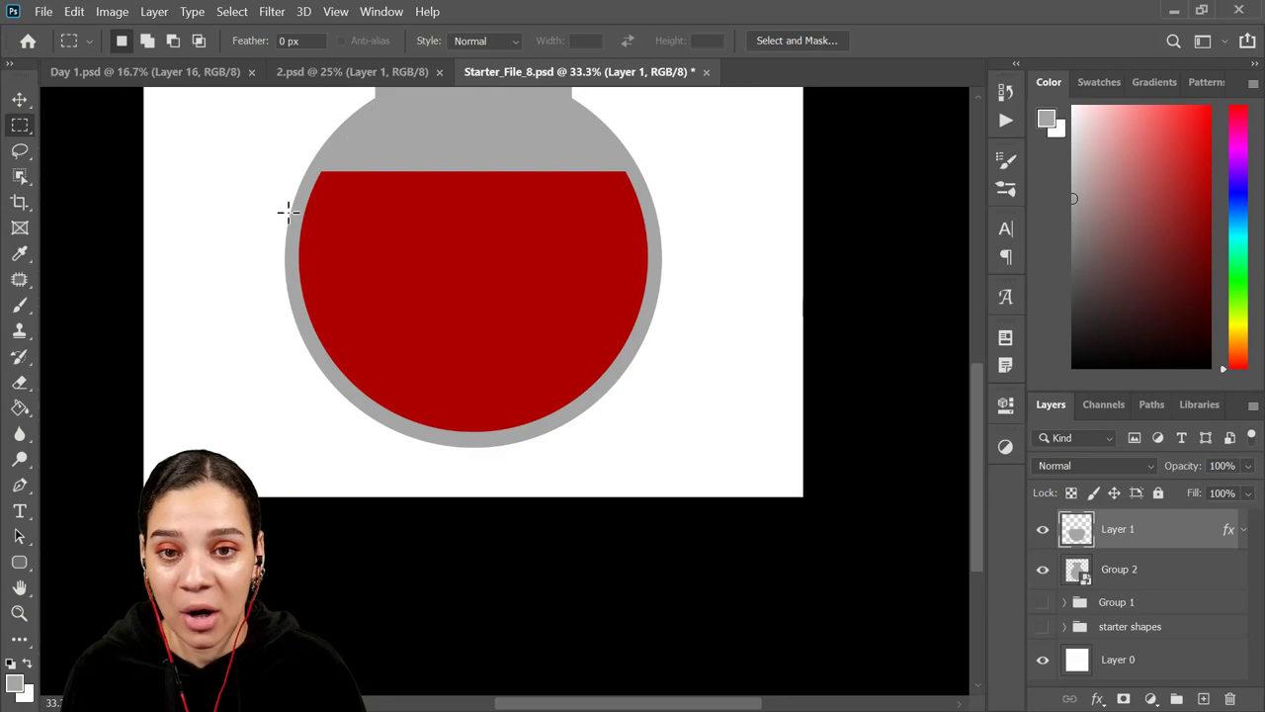
key(ctrl+minus)
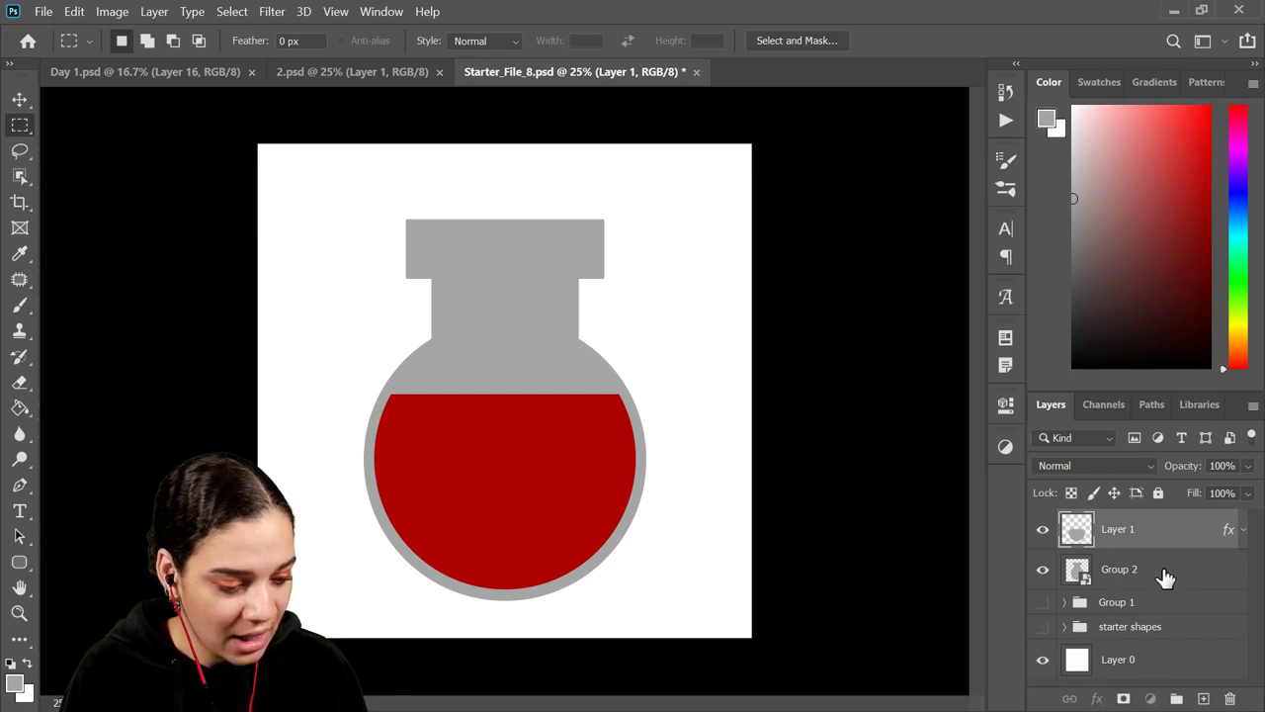
click(1158, 574)
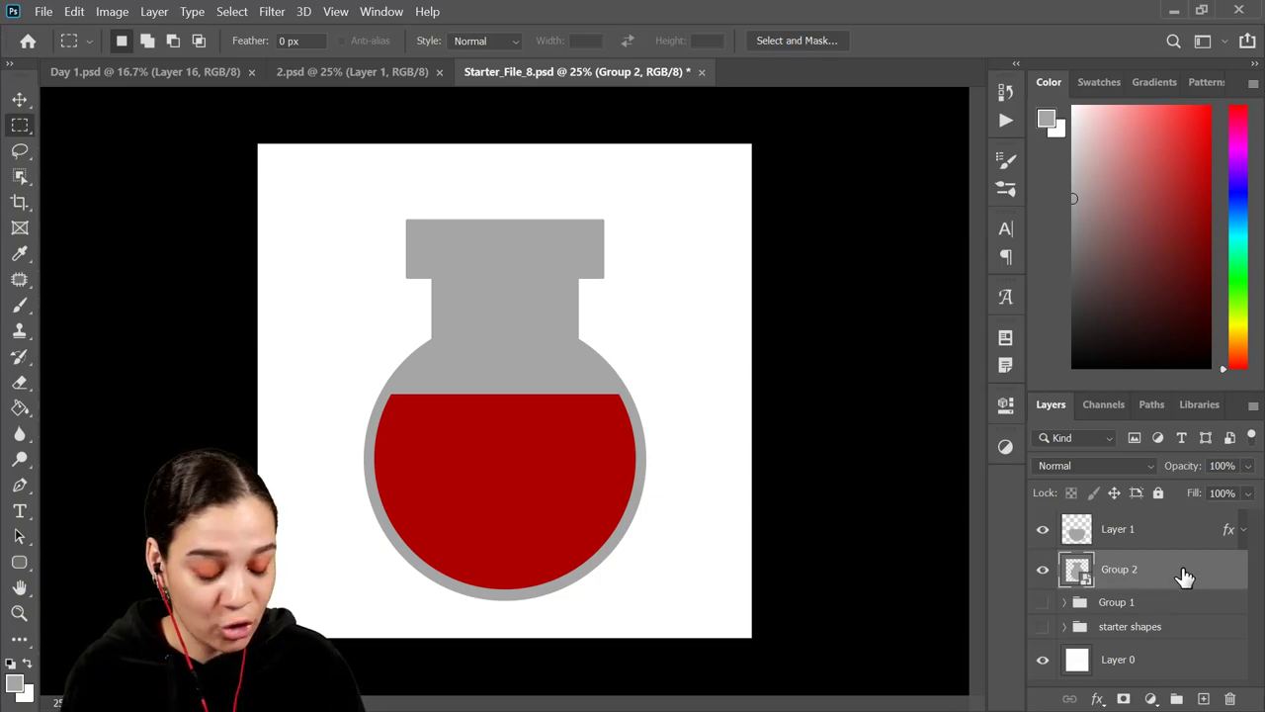
key(ctrl+j)
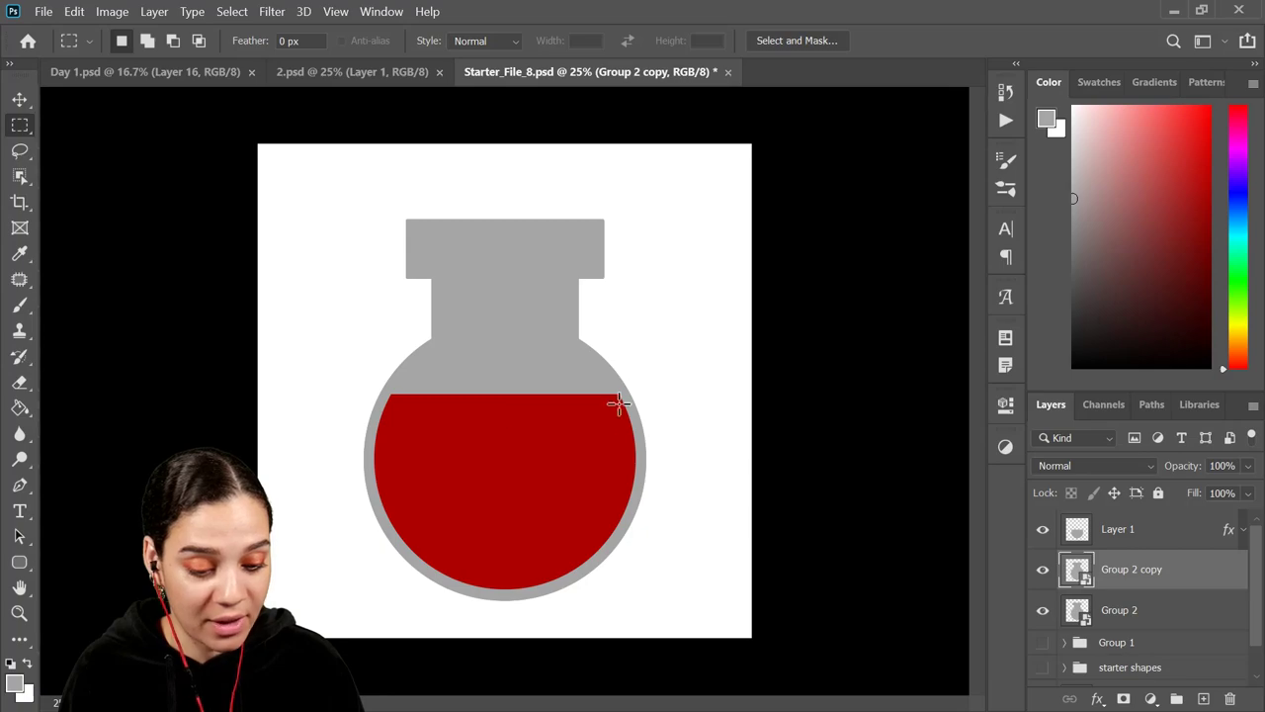
click(1170, 627)
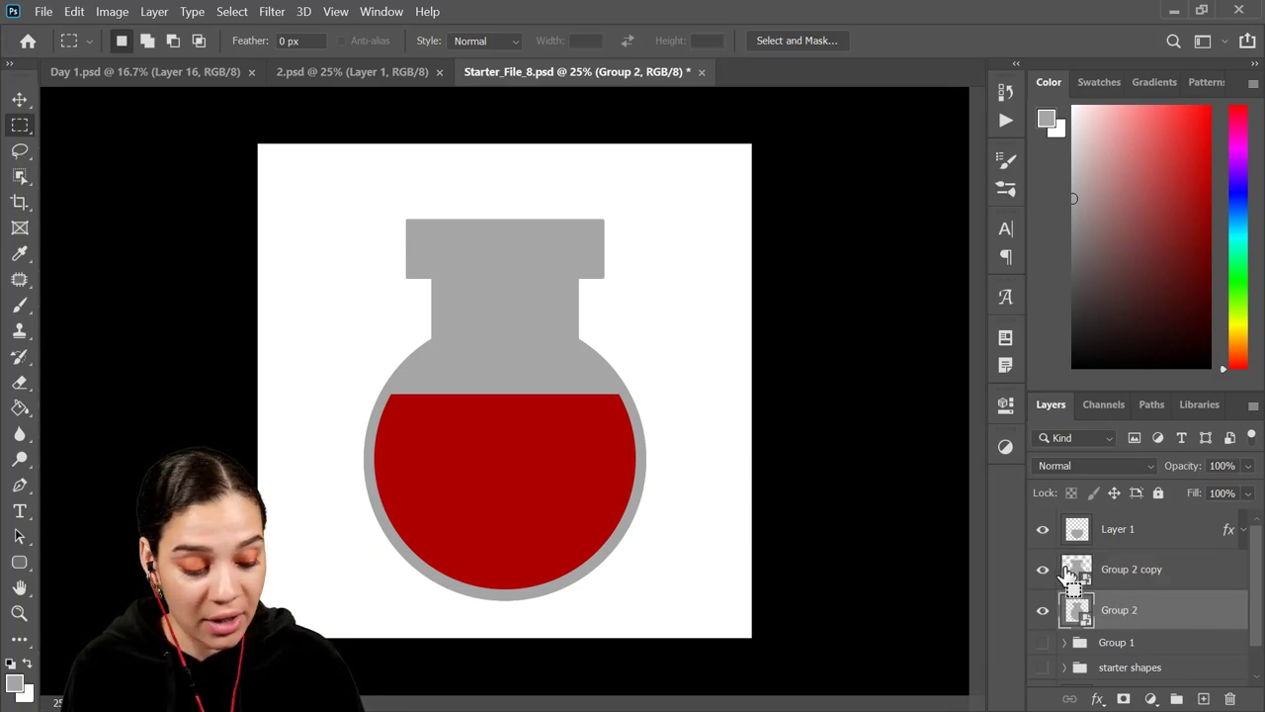
Step: Darken the original Group 2 flask with Hue/Saturation lightness -27
key(ctrl+u)
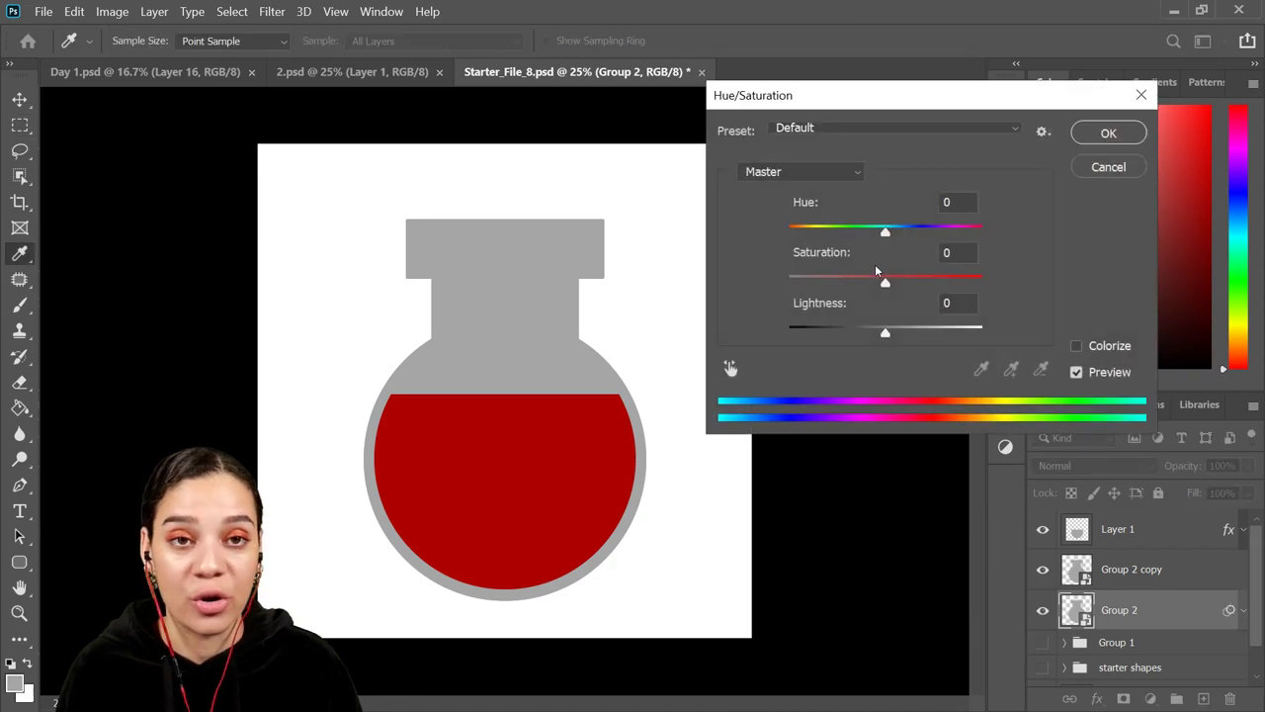
drag(885, 334, 859, 333)
click(1105, 134)
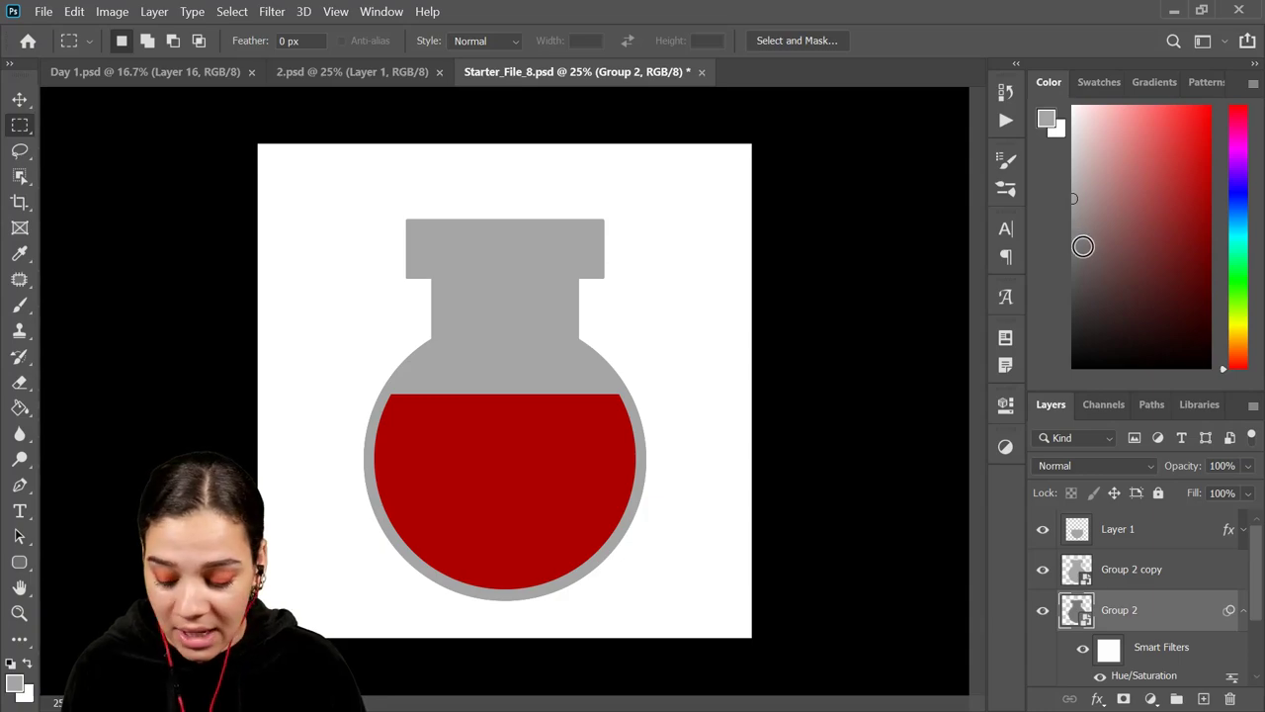
Step: Offset the darkened flask one pixel right and one pixel down
key(ctrl+t)
click(724, 319)
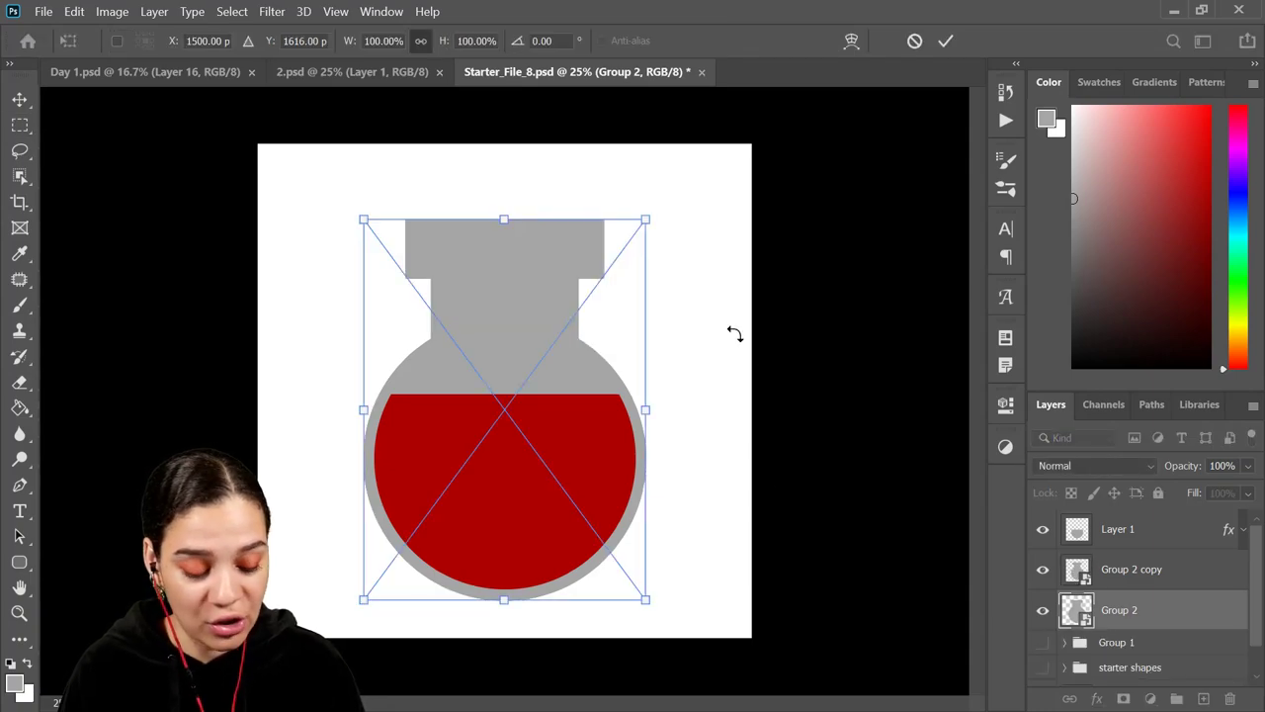
key(Right)
key(Right)
key(Down)
key(Down)
key(Down)
key(Down)
key(Down)
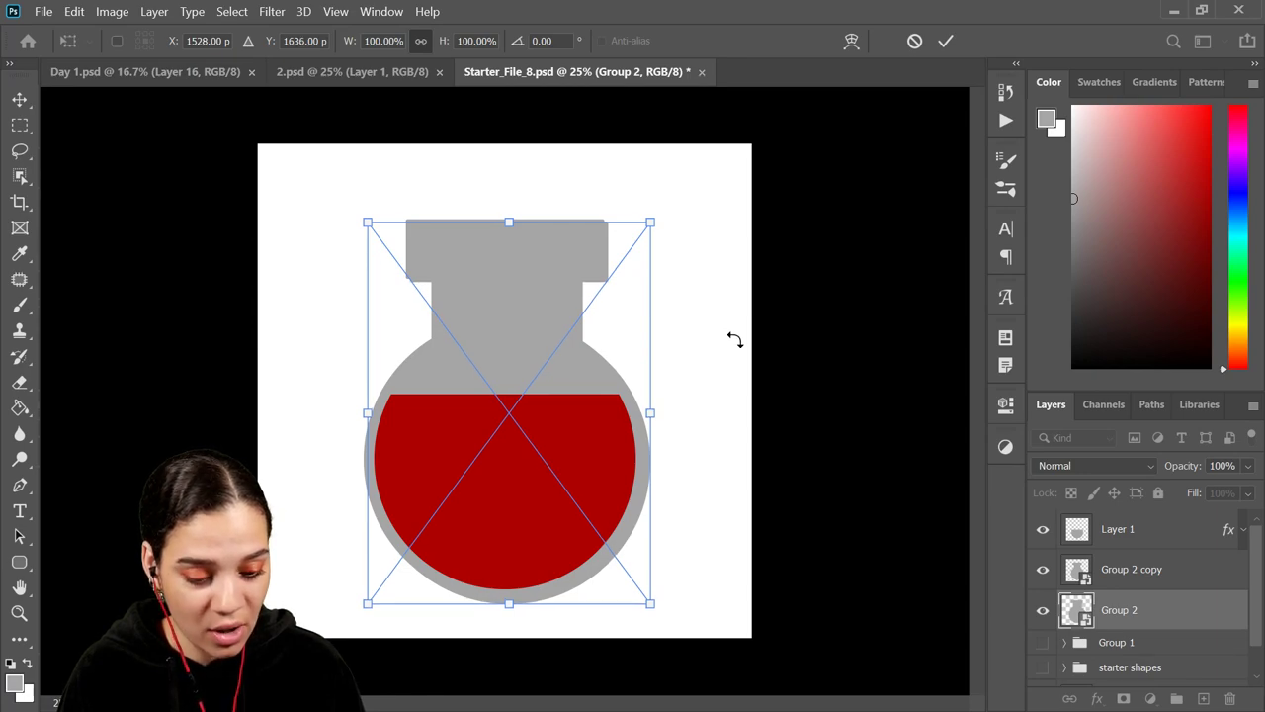
key(Return)
key(m)
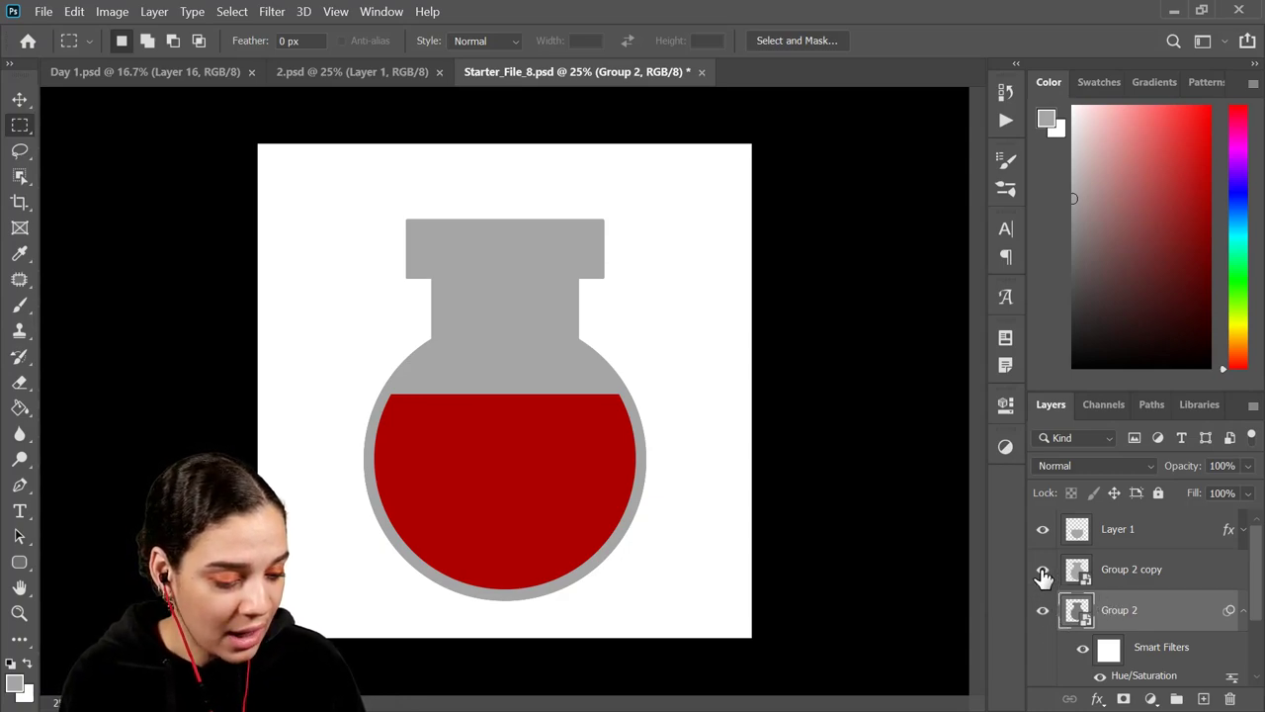
Step: Hide Group 2 and give Group 2 copy a stroke in a darker gray sampled from the flask
click(1042, 610)
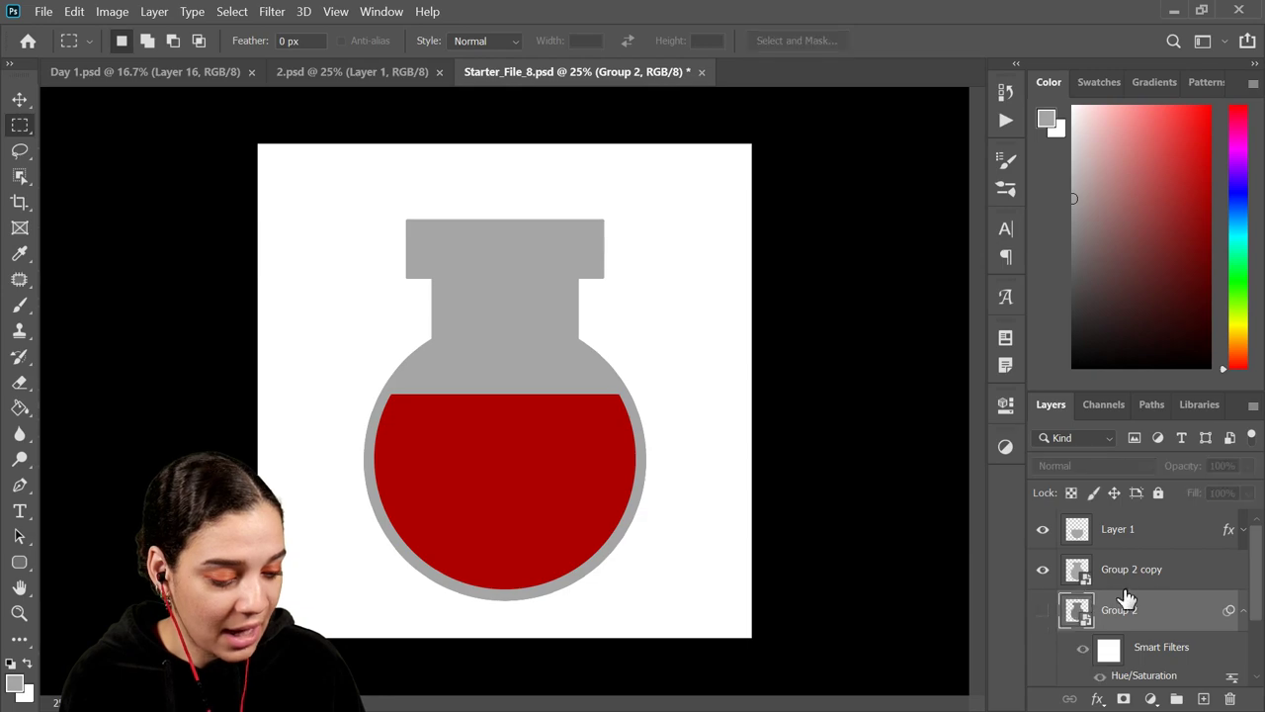
click(1202, 577)
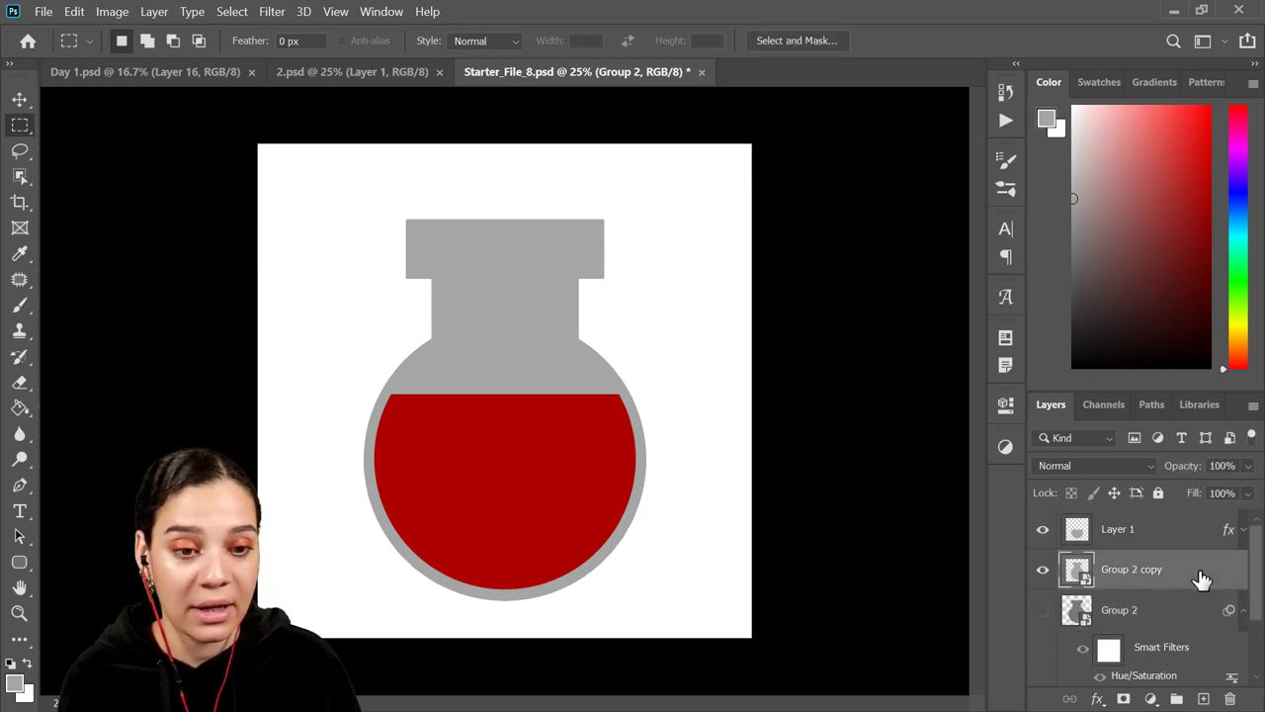
double_click(1202, 577)
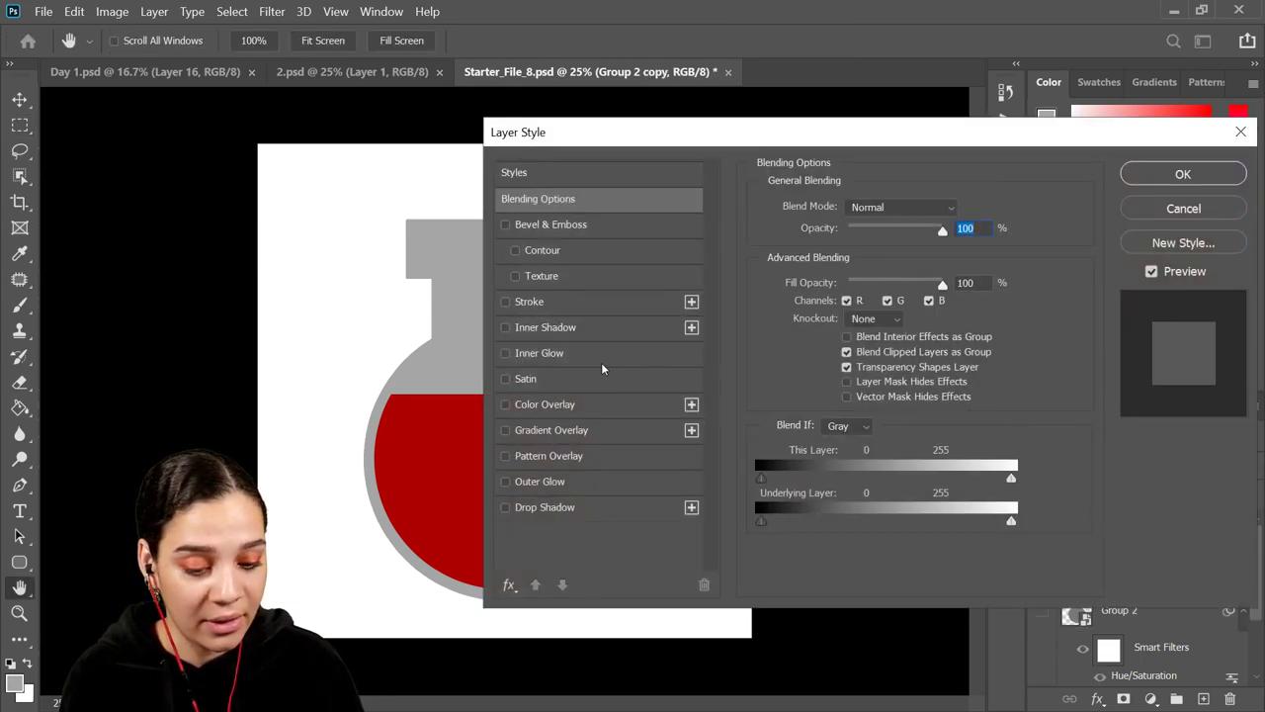
click(566, 303)
click(805, 349)
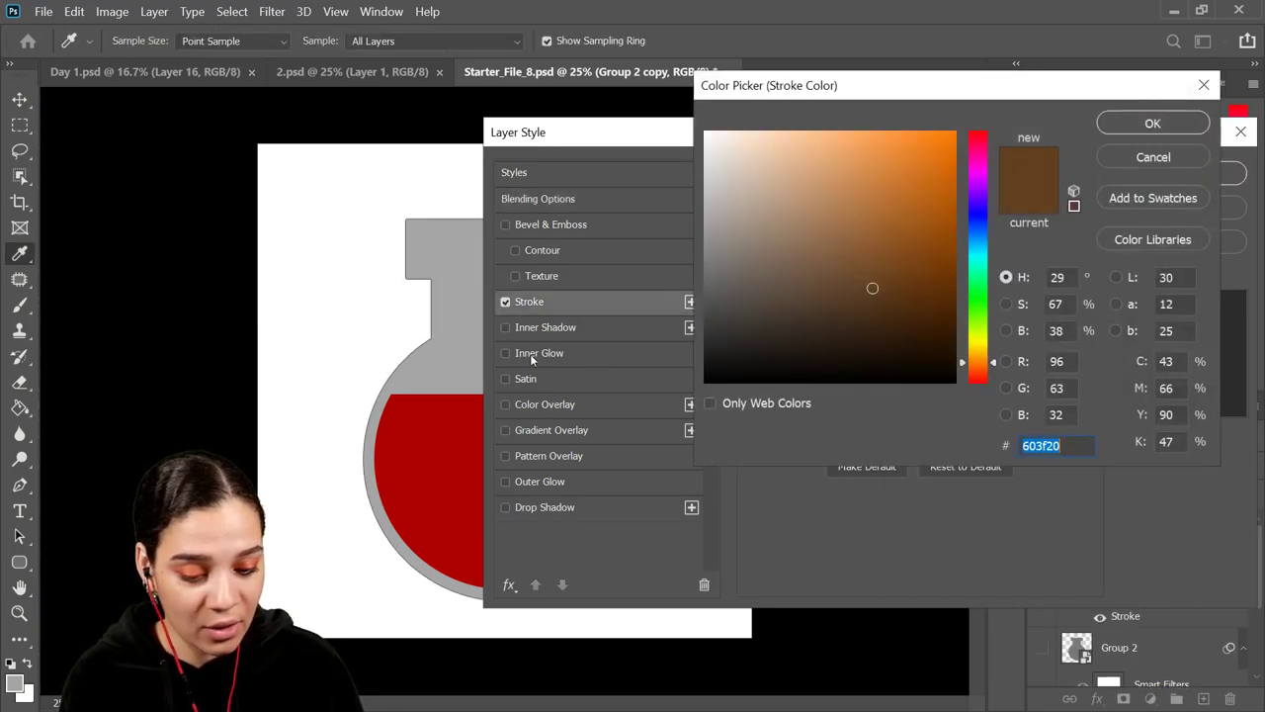
click(451, 343)
drag(705, 258, 685, 285)
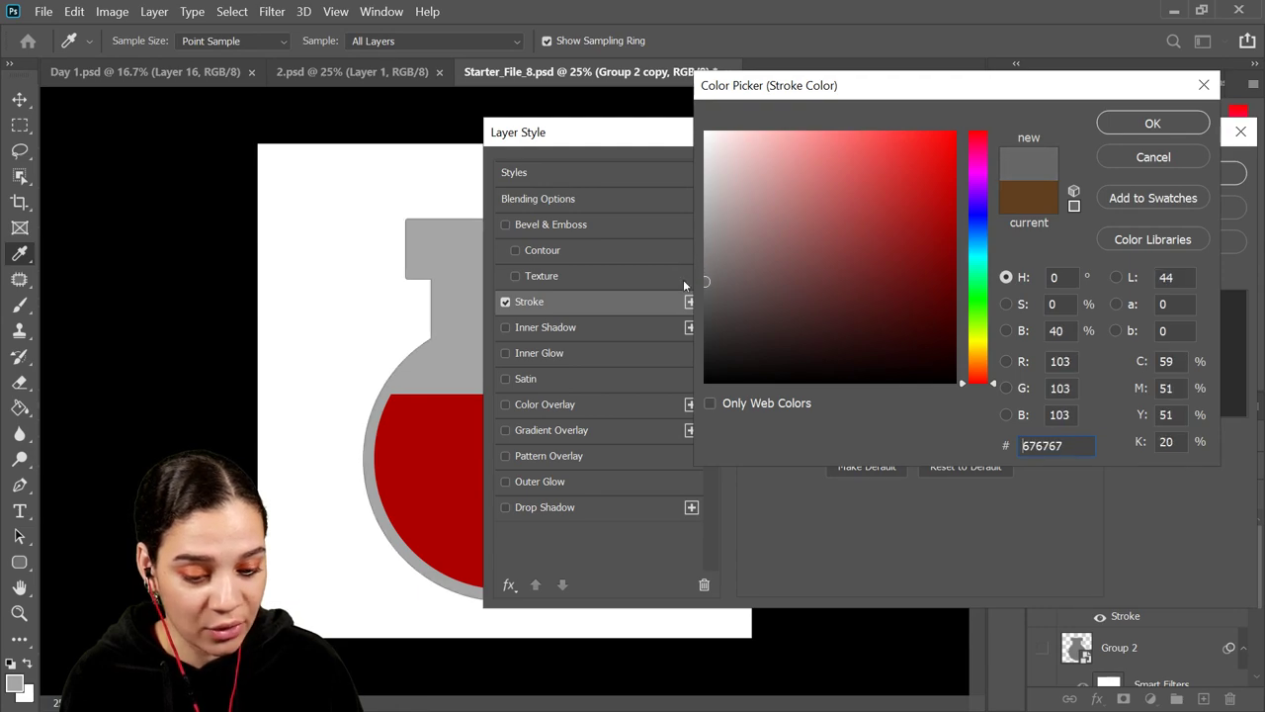
click(1152, 124)
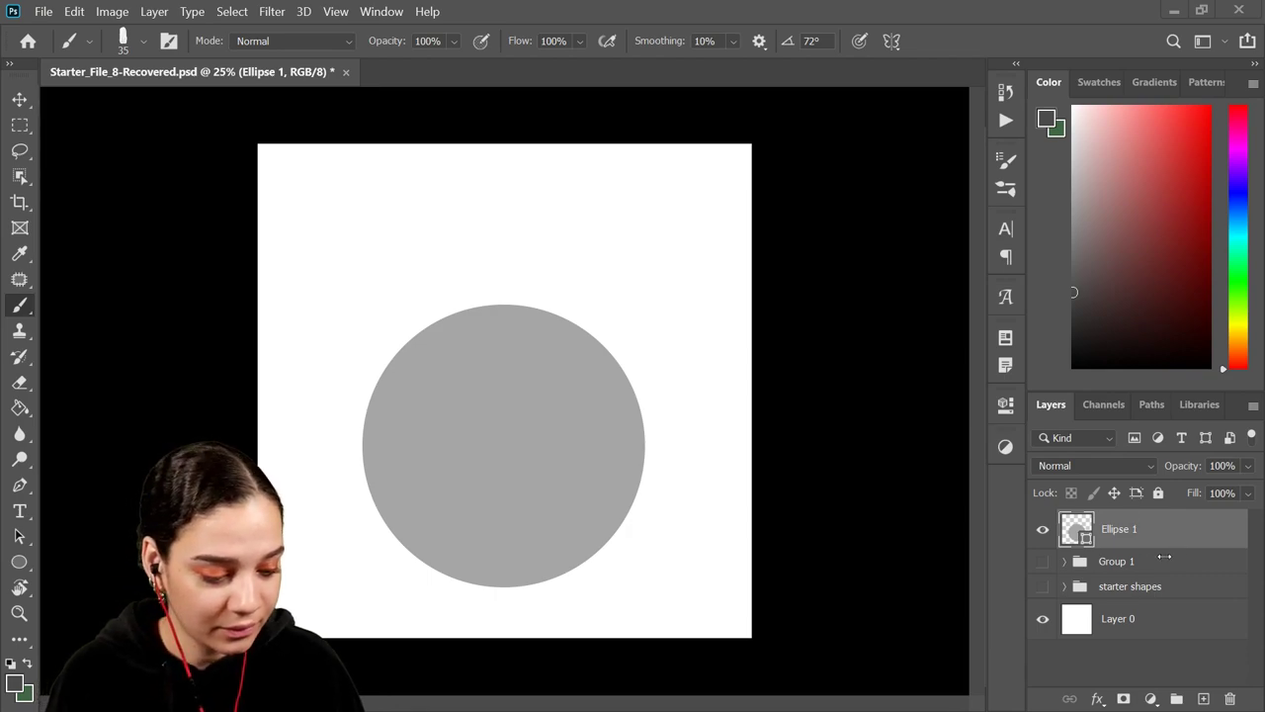
Step: Hide the Ellipse 1 circle, show the starter shapes reference flask, and expand its group
click(1041, 529)
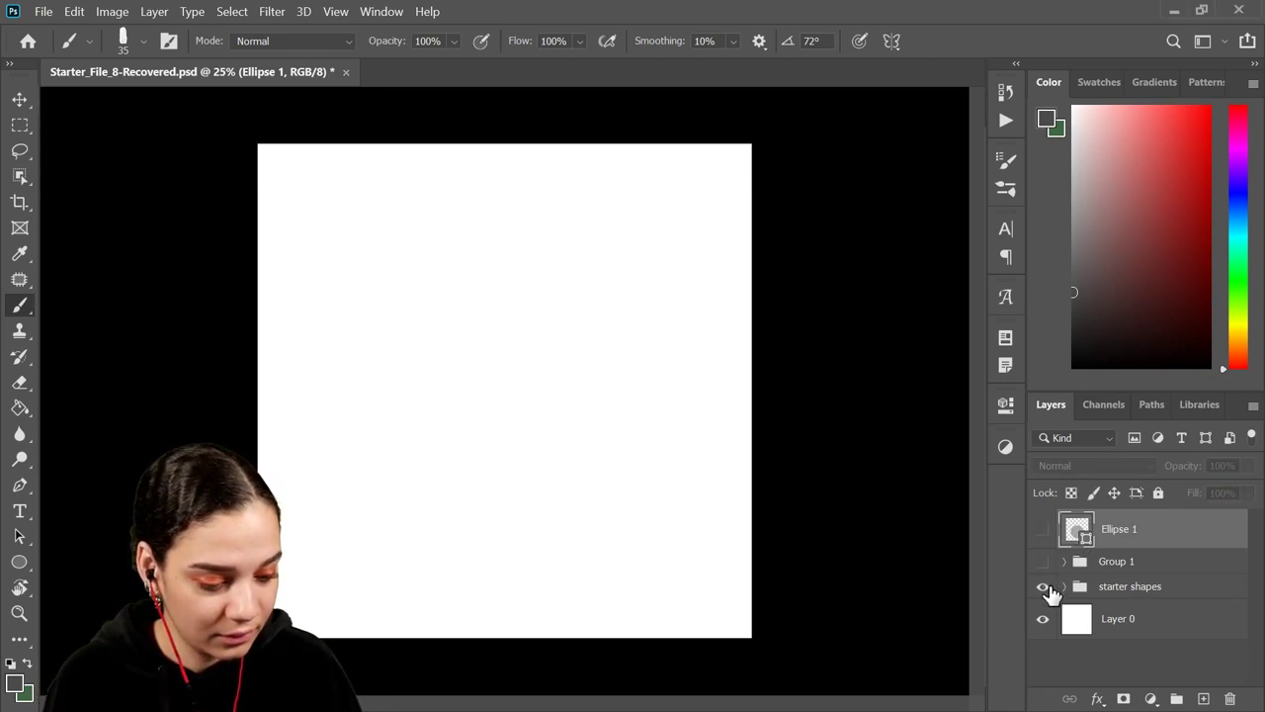
click(1043, 586)
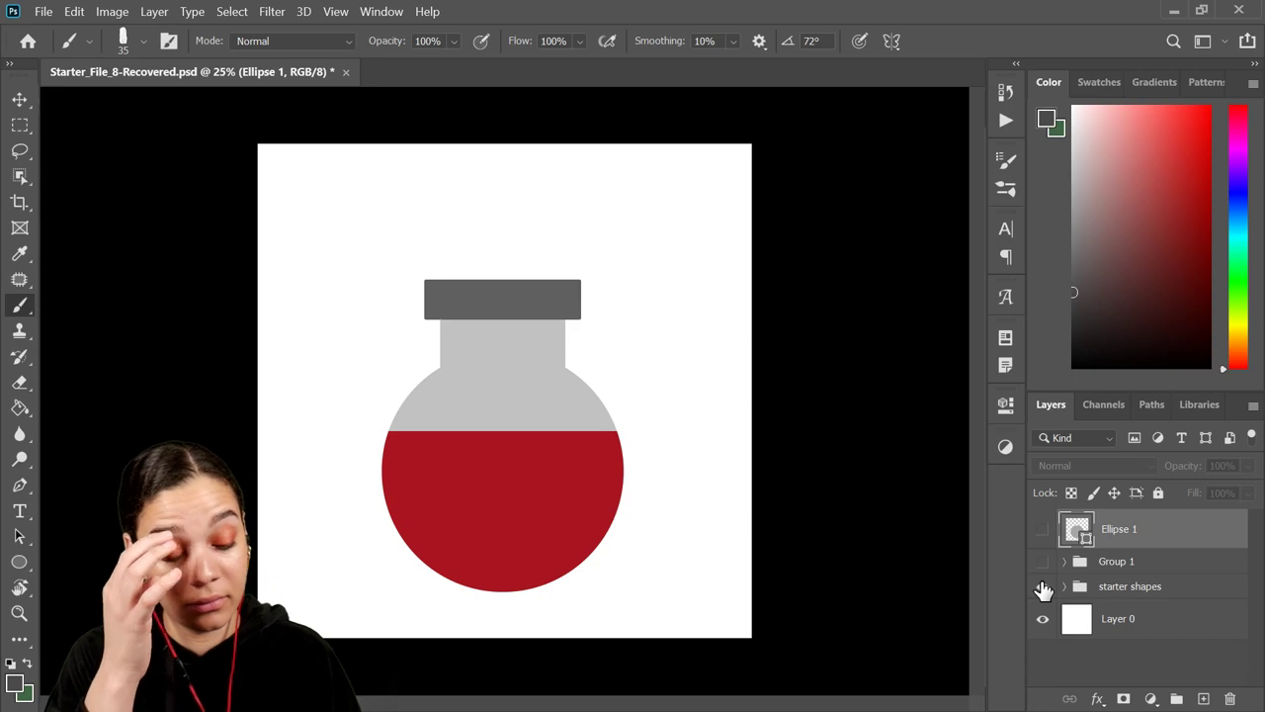
click(1064, 587)
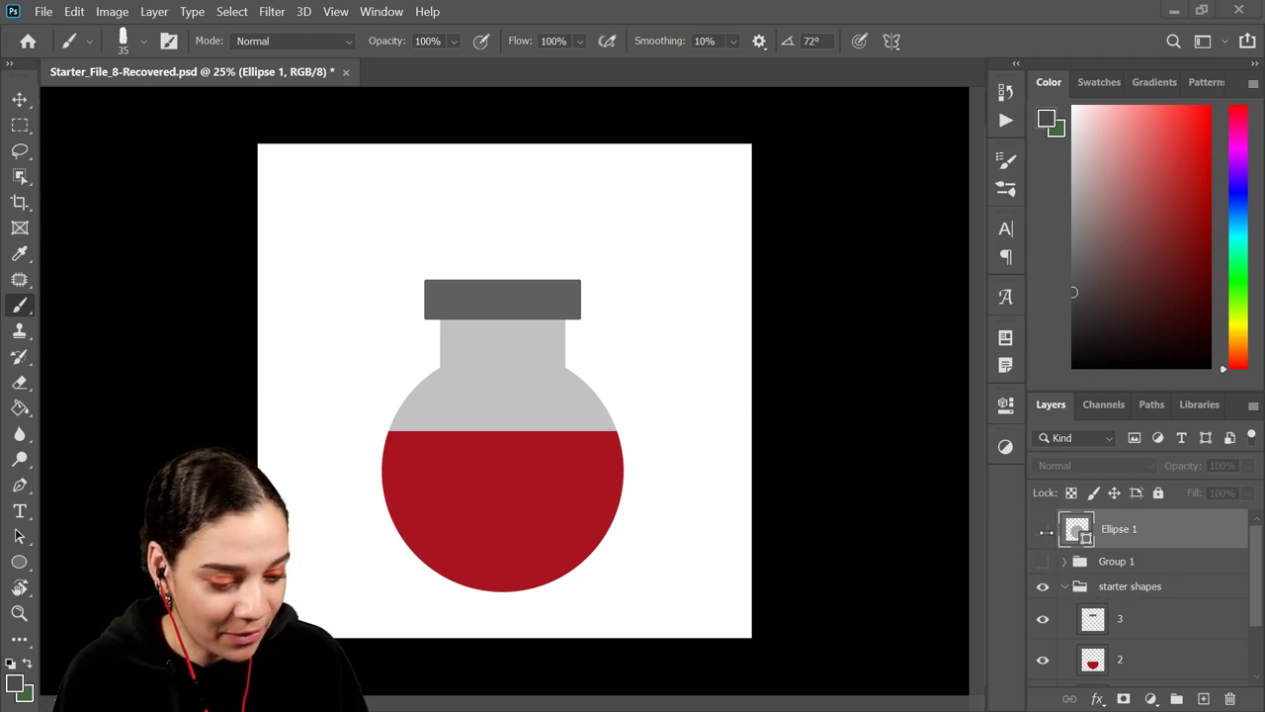
Step: Swap the reference flask for the gray circle and draw a rounded-rectangle neck on its top
click(1042, 586)
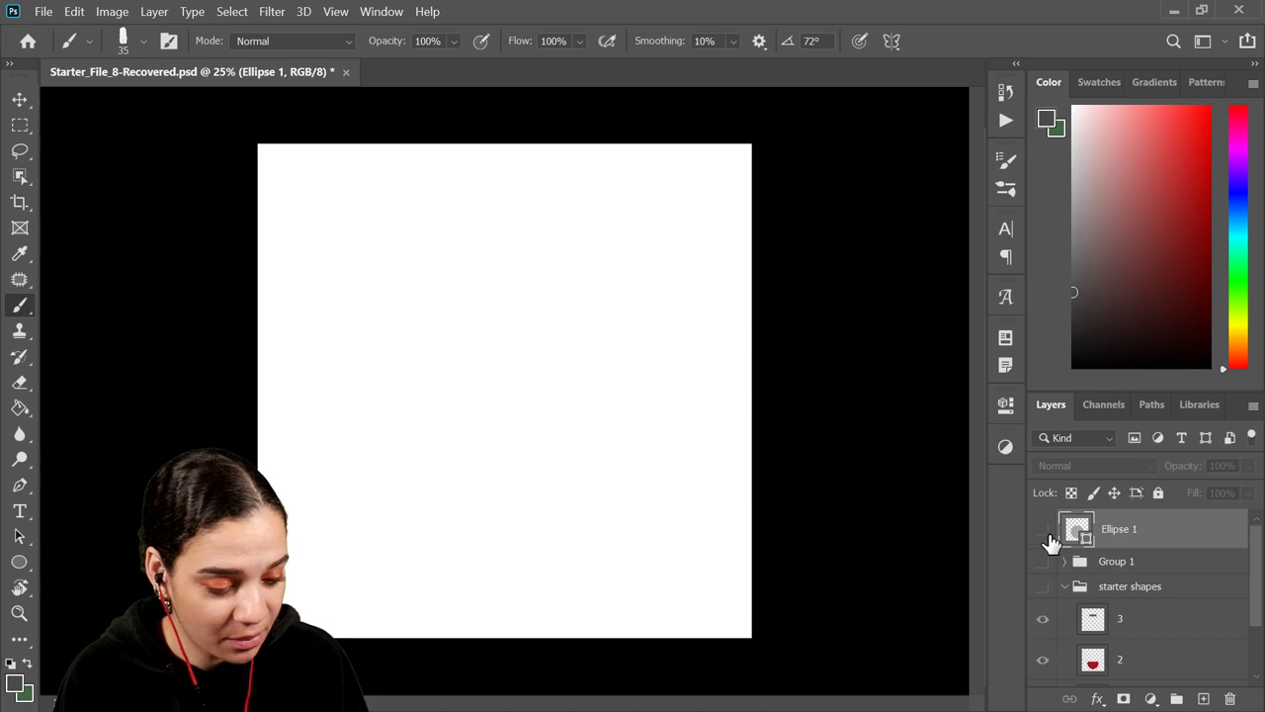
click(1044, 531)
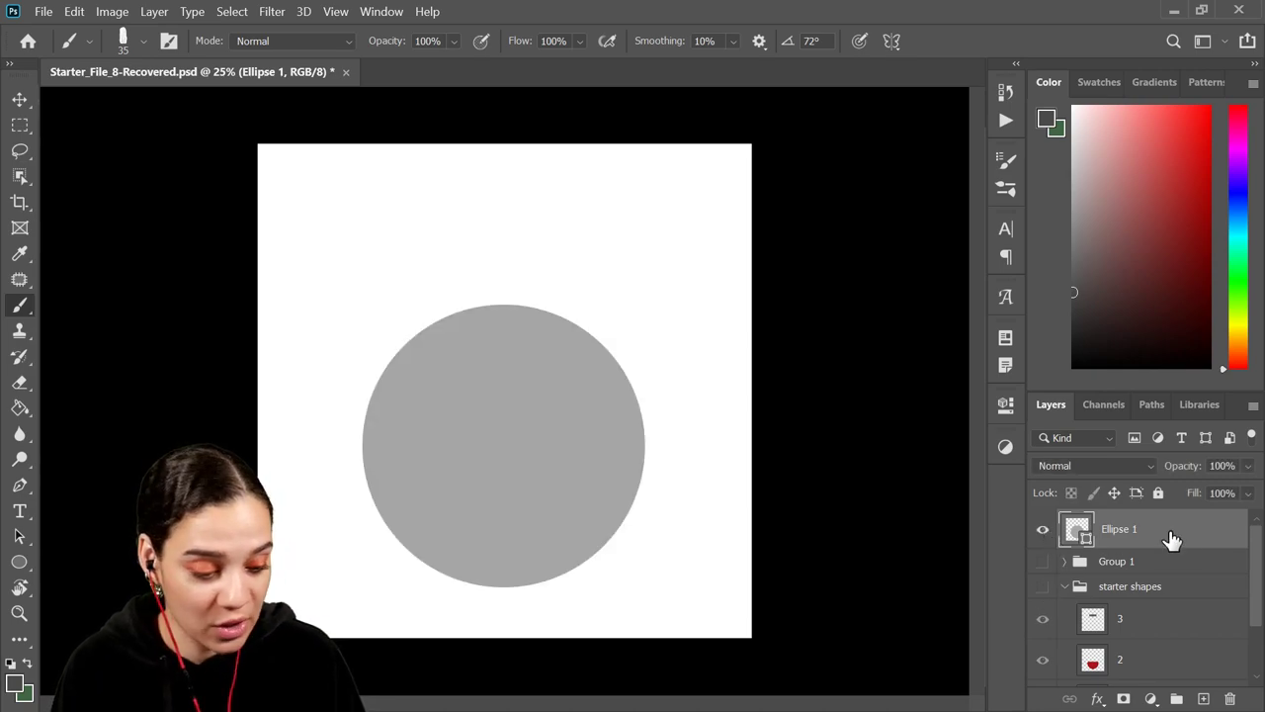
drag(19, 561, 107, 571)
drag(416, 232, 574, 428)
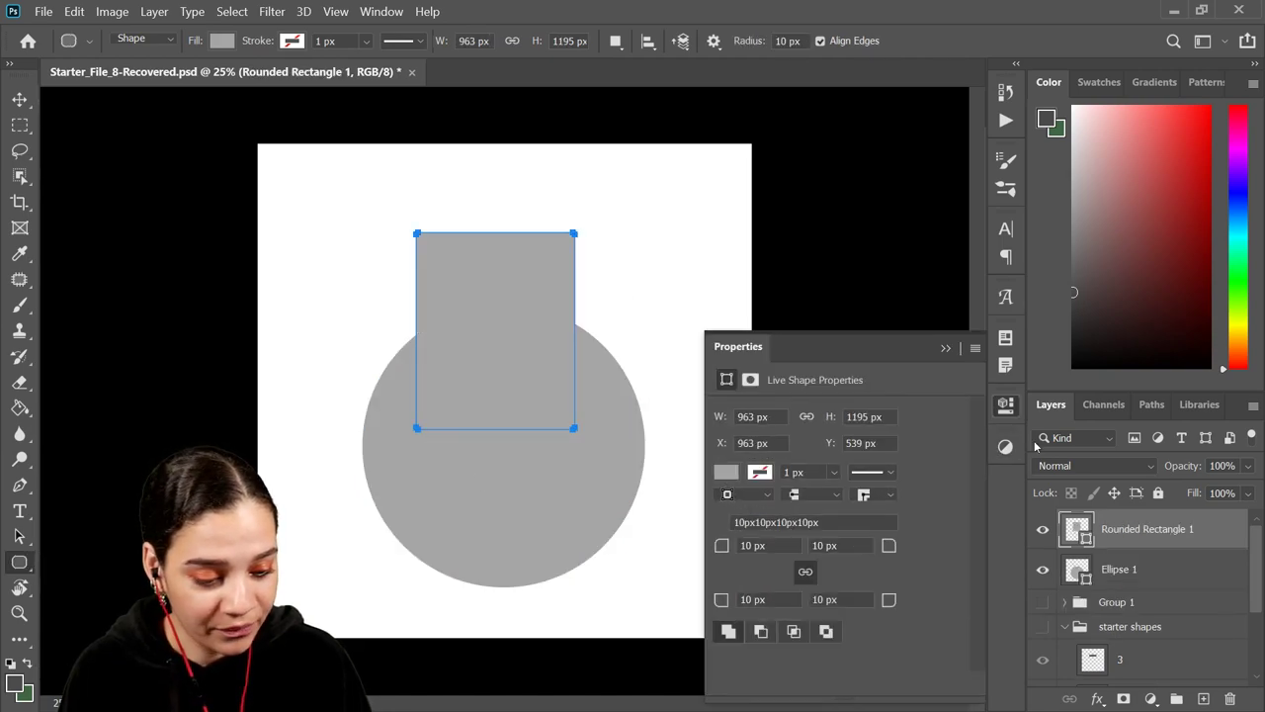
key(ctrl+t)
drag(477, 346, 484, 348)
key(Return)
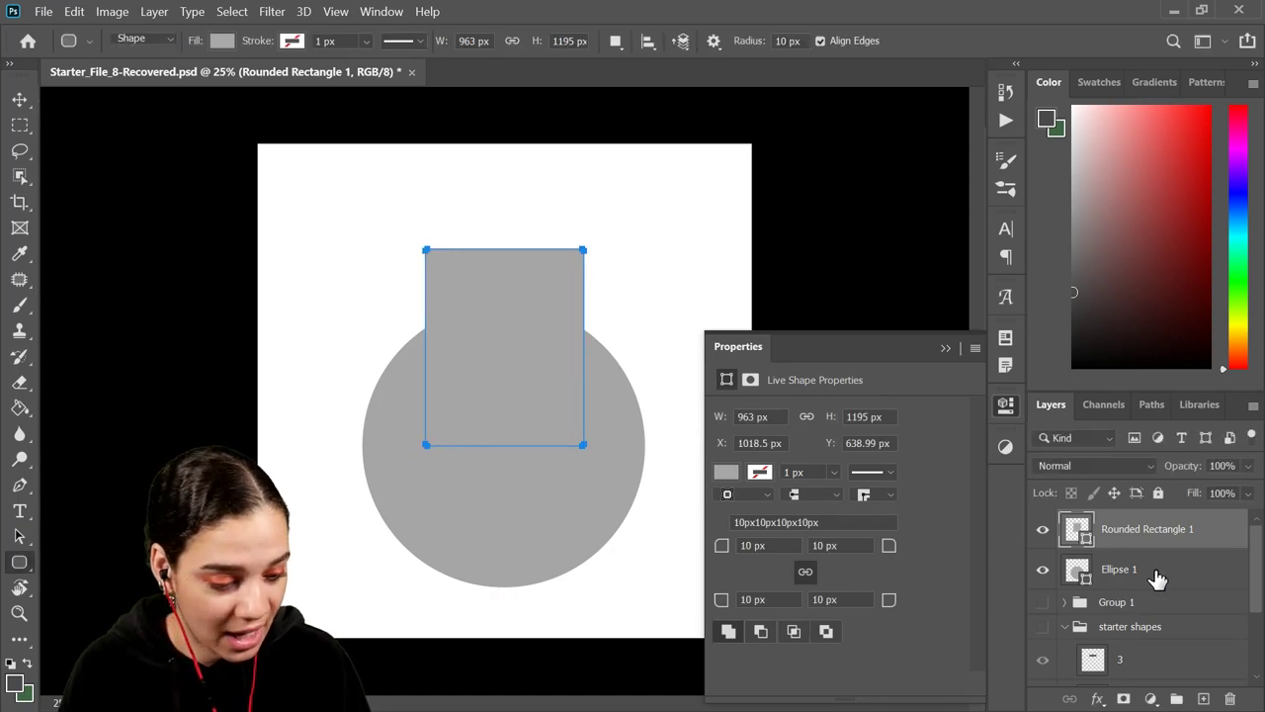
Step: Shift the Ellipse 1 circle slightly right so it sits under the neck
click(1156, 578)
key(ctrl+t)
drag(511, 410, 537, 436)
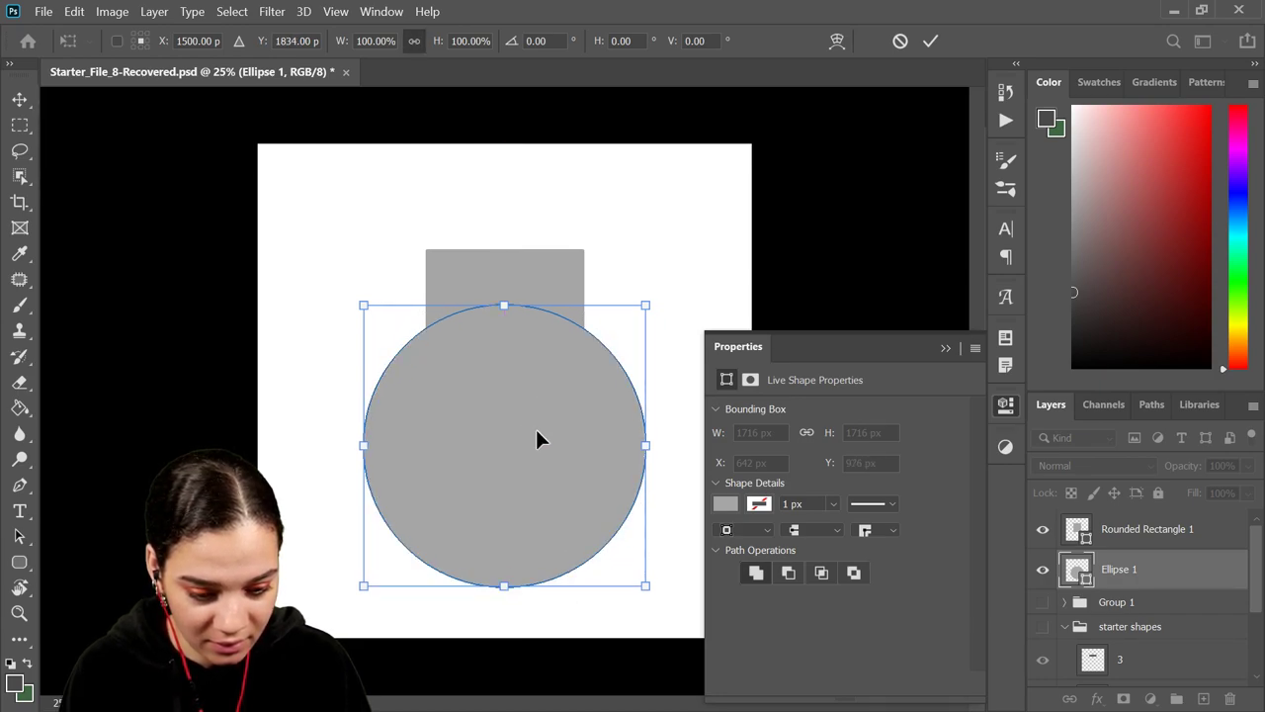
key(Return)
Step: Group the circle and neck as Group 2, convert it to a smart object, and add Layer 1
shift+click(1158, 529)
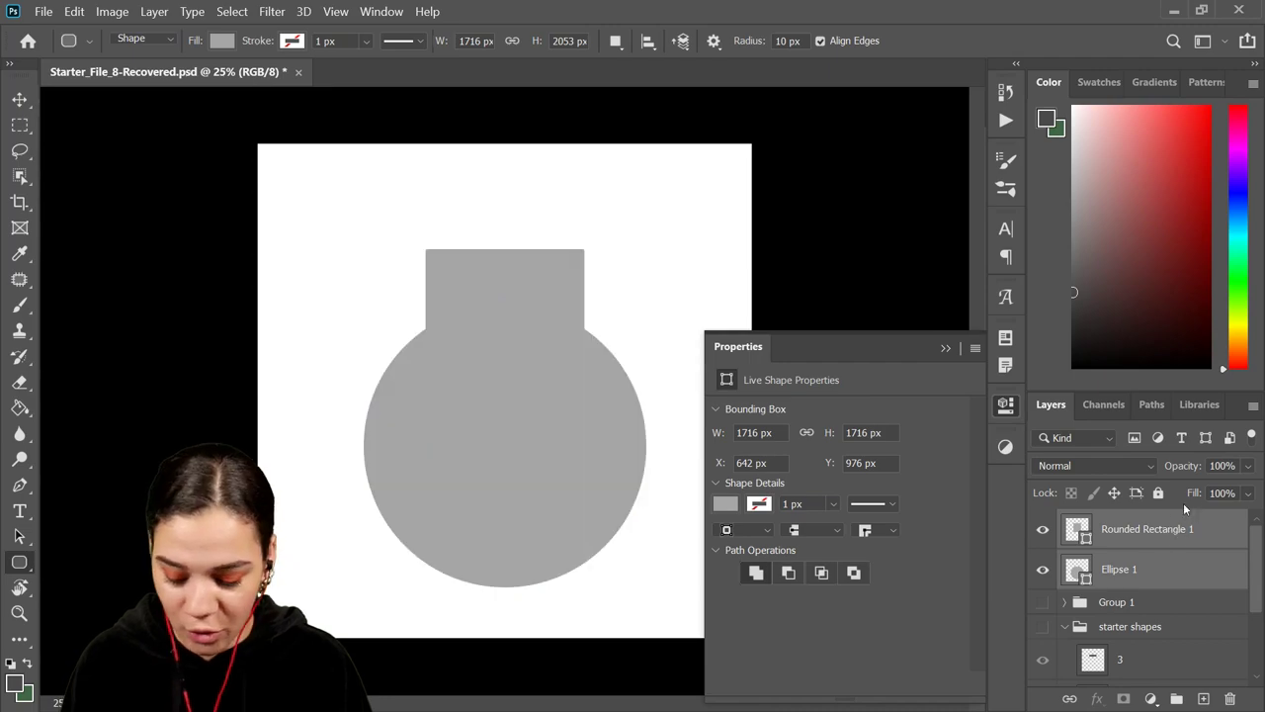
key(ctrl+g)
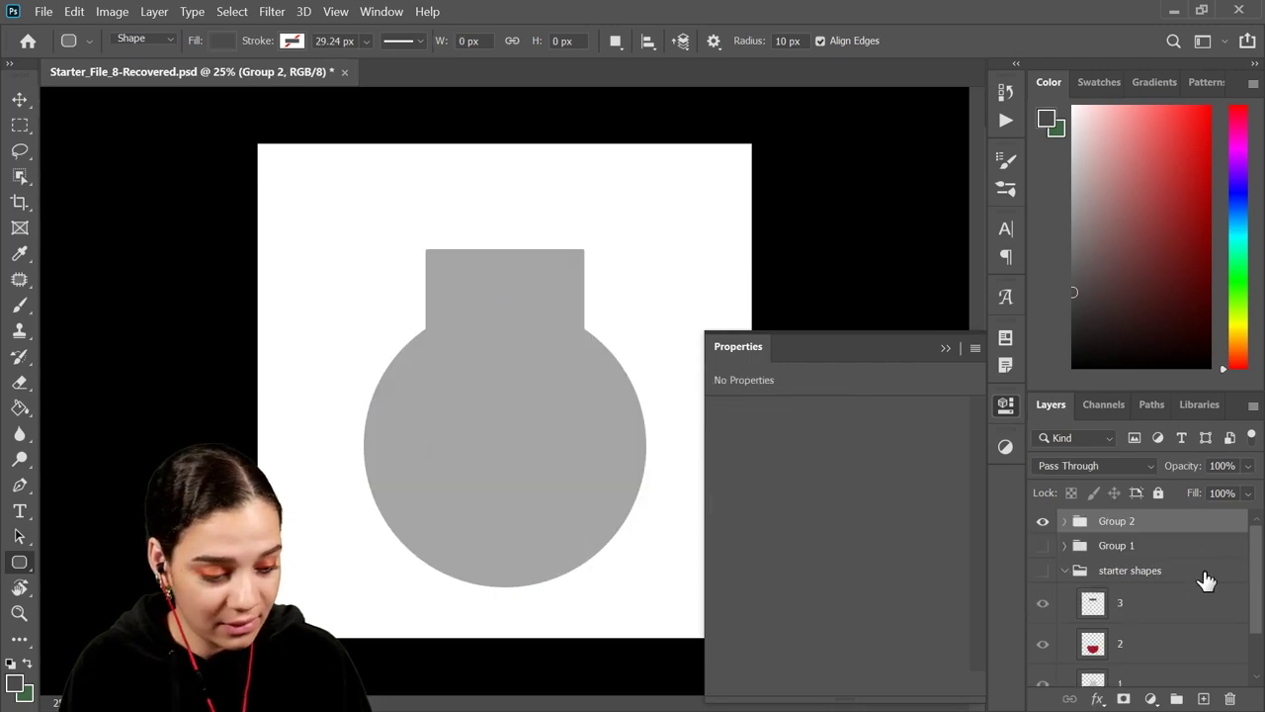
right_click(1169, 525)
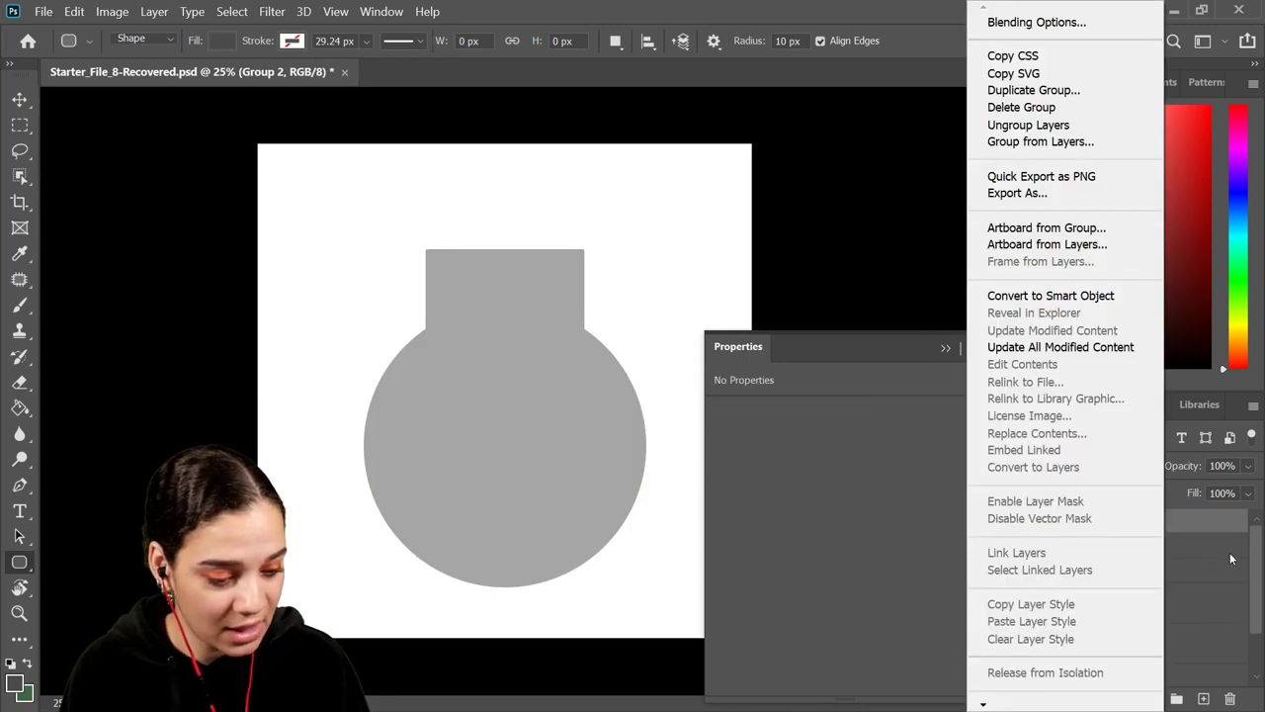
click(1230, 559)
right_click(1177, 525)
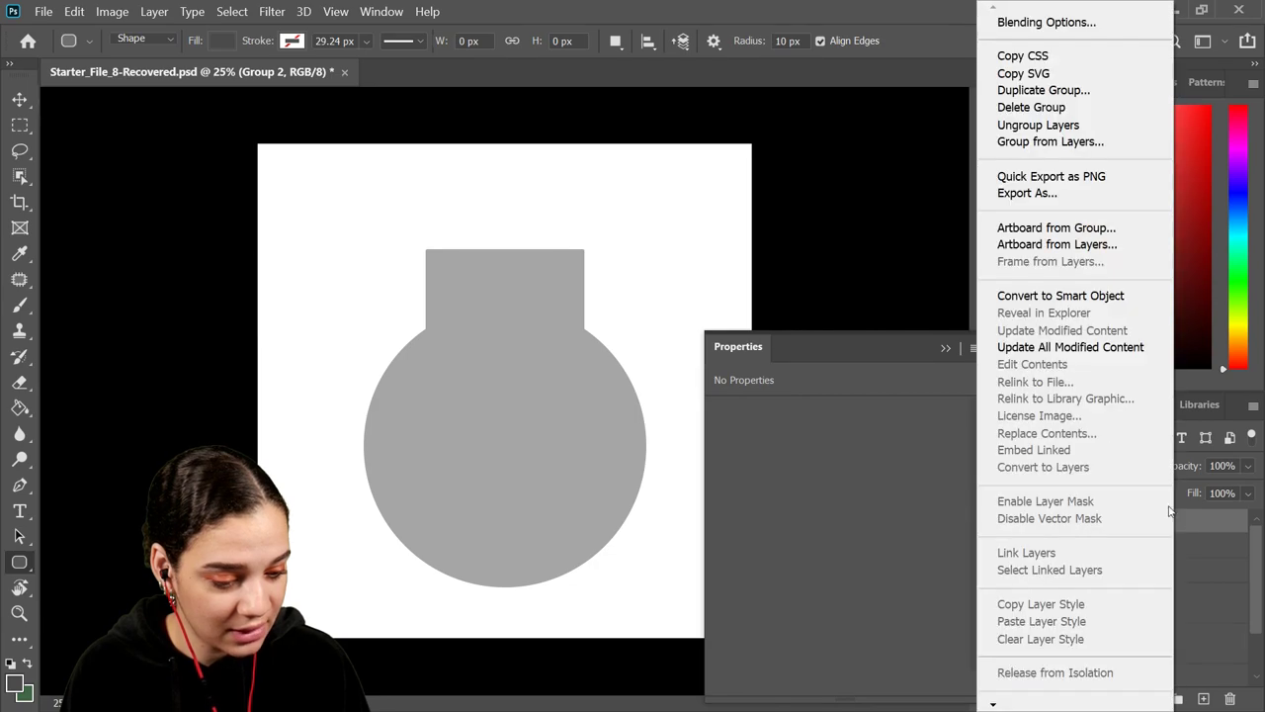
click(1060, 295)
click(1005, 405)
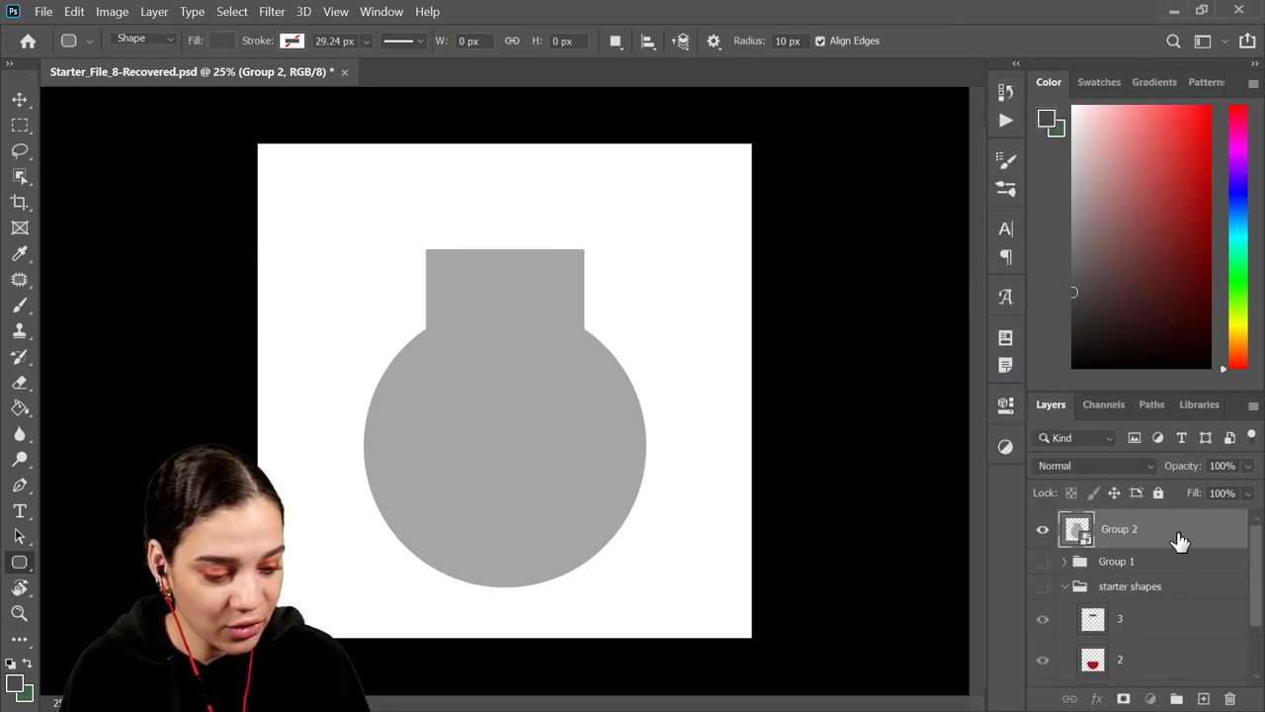
key(ctrl+shift+n)
key(Return)
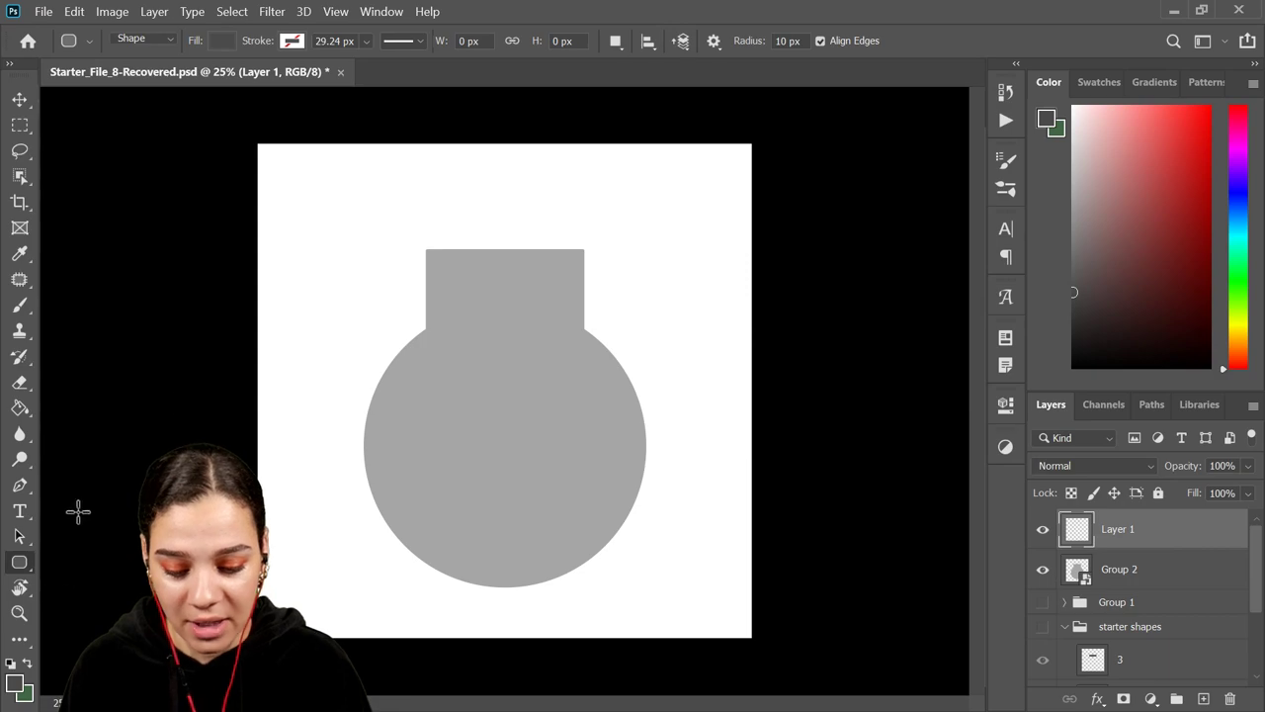
Step: Draw a rounded-rectangle lid above the neck, filled with gray sampled from the bulb
drag(370, 173, 552, 264)
key(ctrl+t)
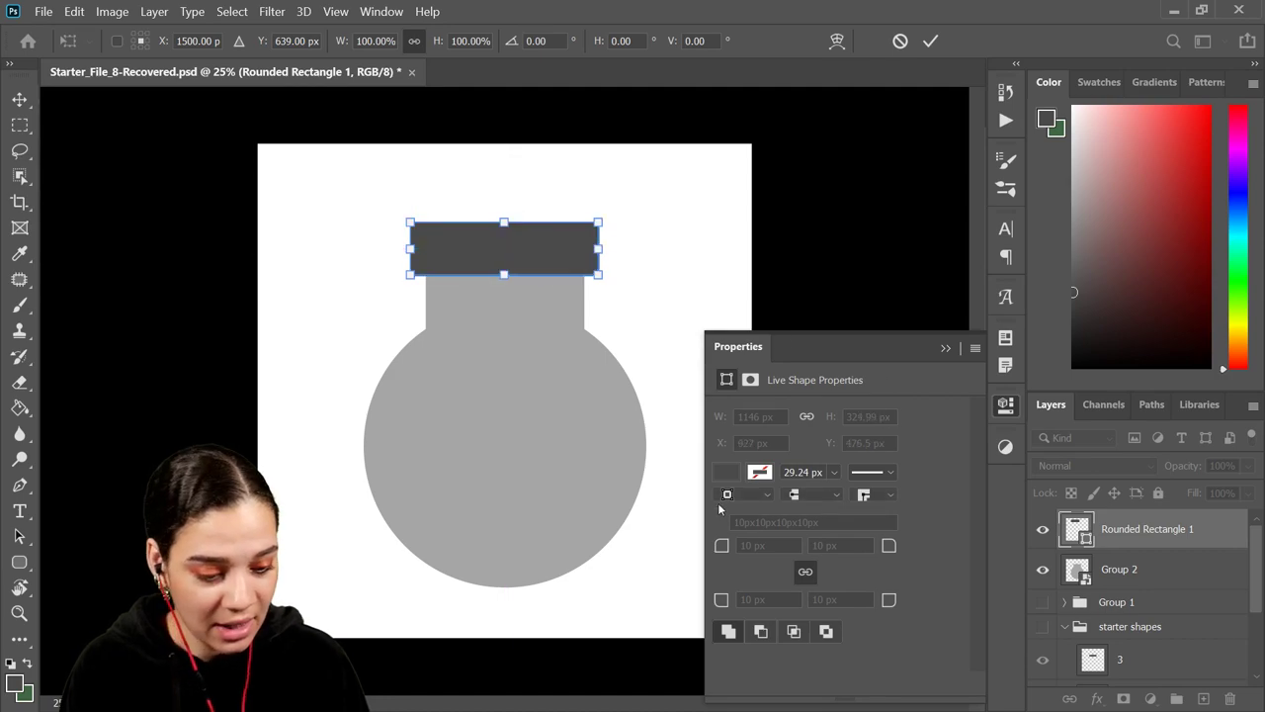
click(727, 472)
click(729, 478)
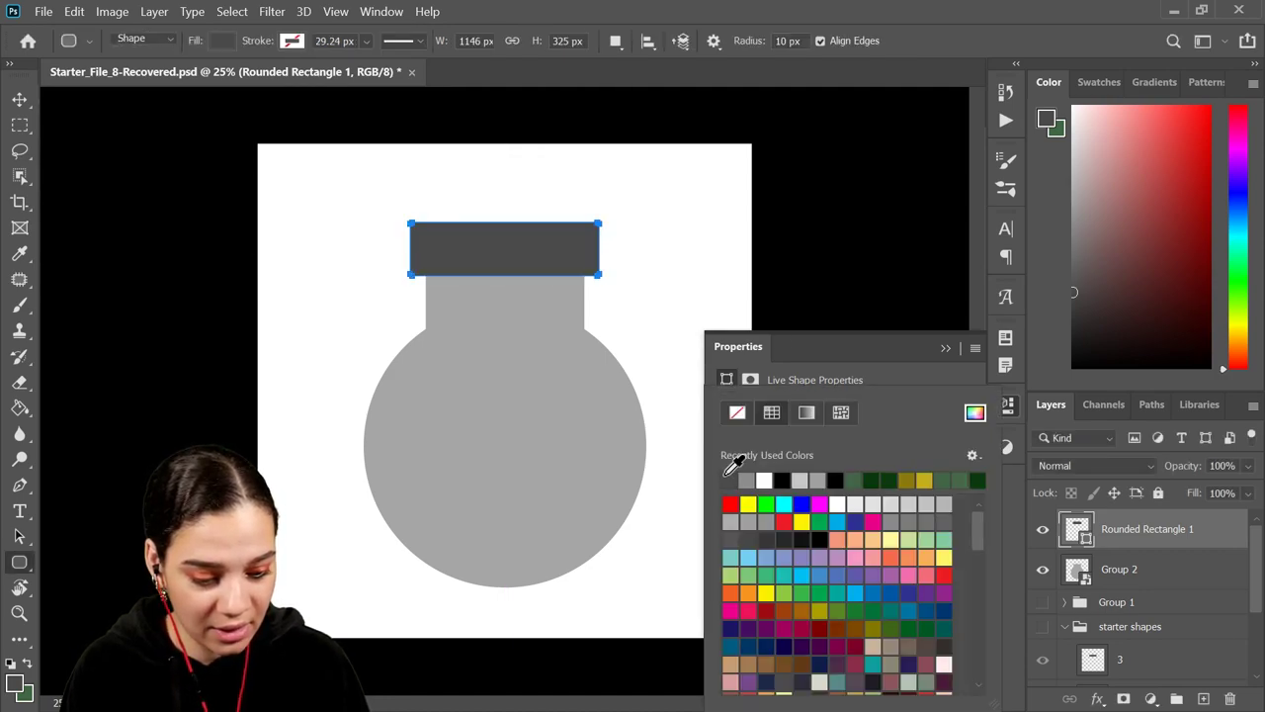
click(975, 412)
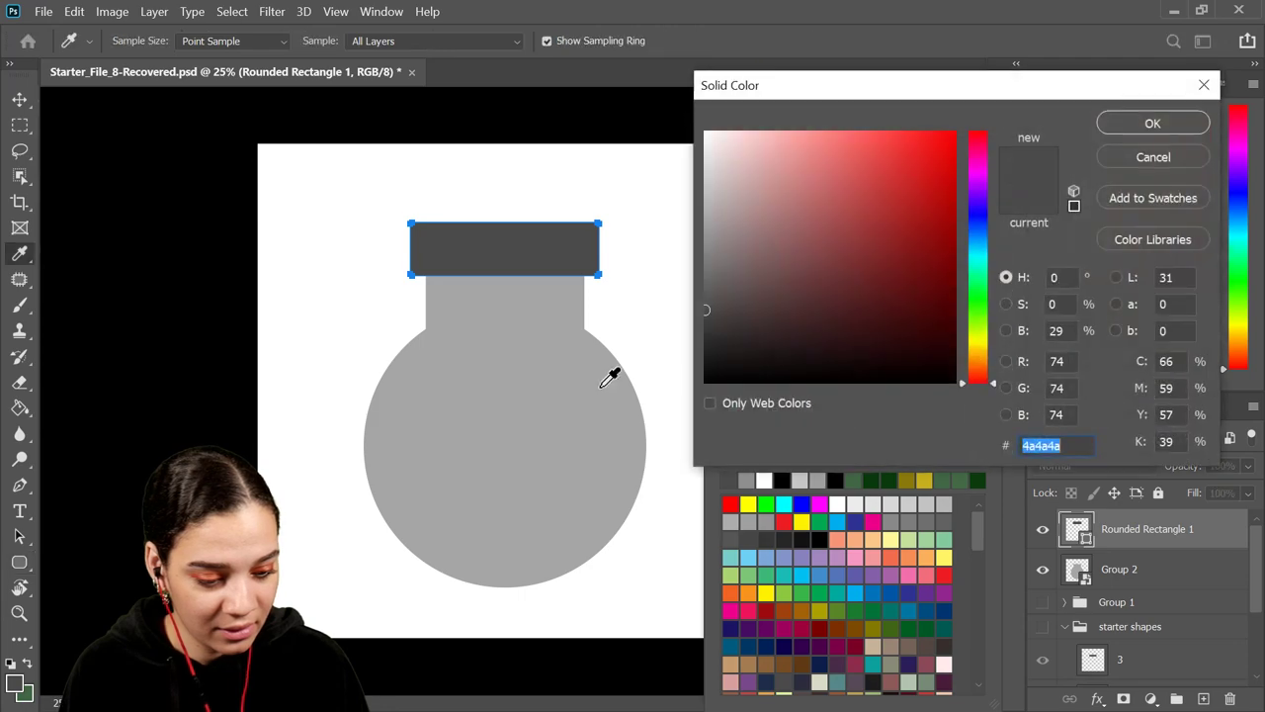
click(522, 373)
click(1152, 123)
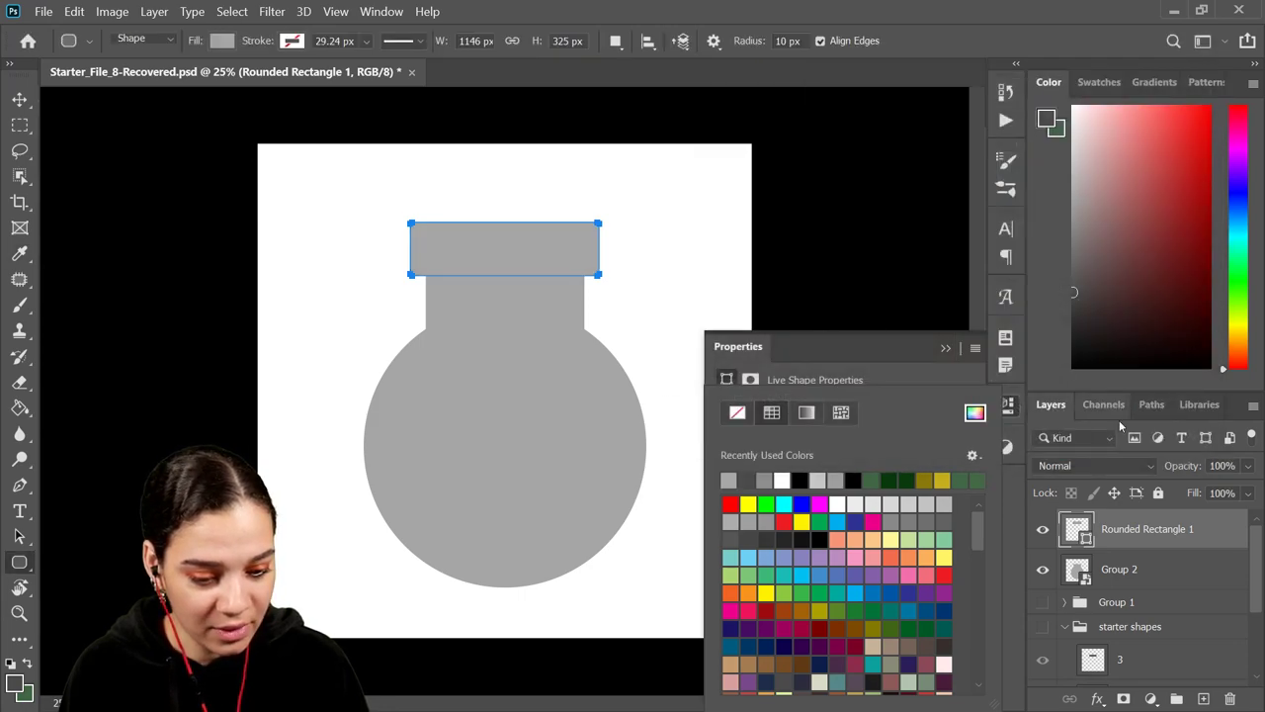
click(1008, 409)
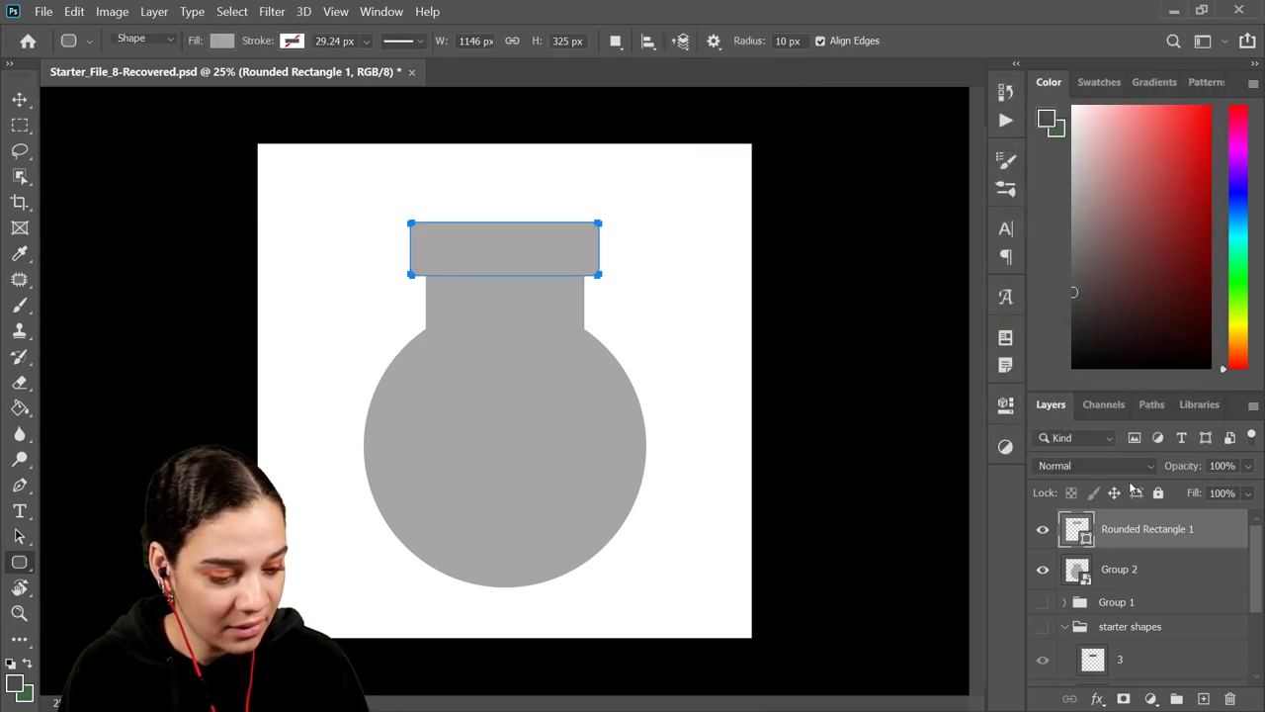
Step: Marquee-select the lower half of the Group 2 bulb
click(1182, 575)
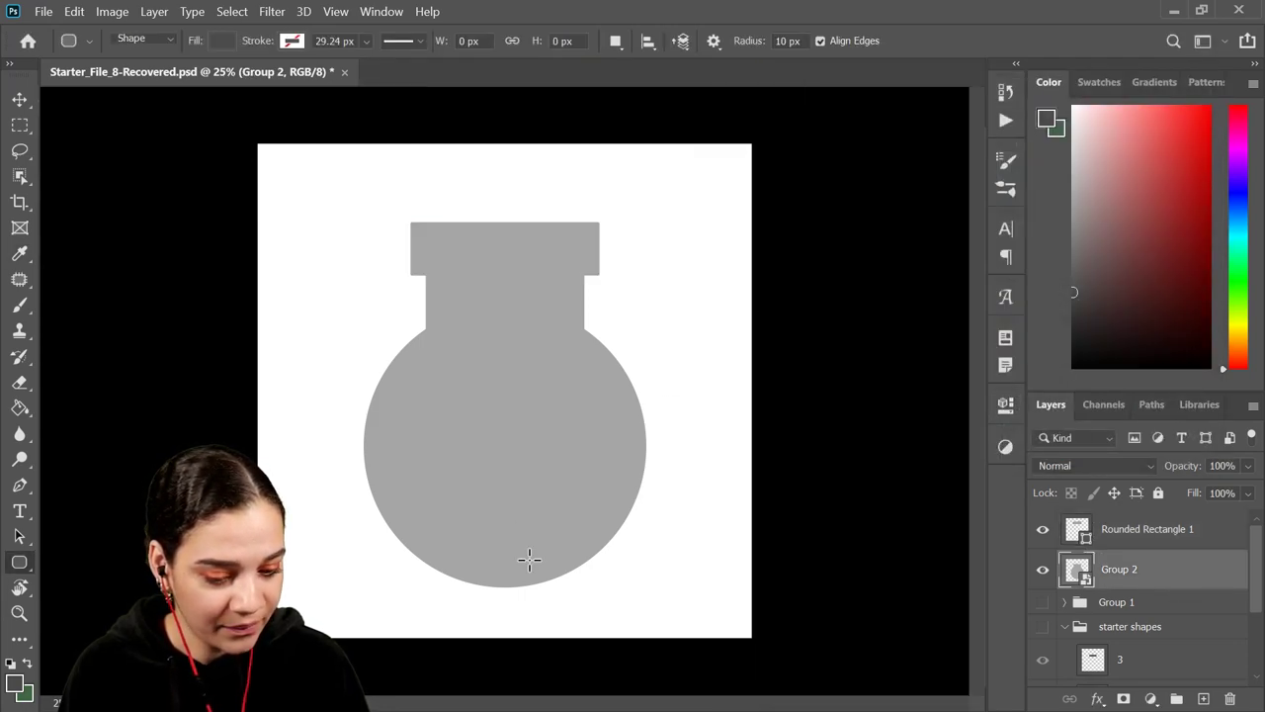
click(20, 125)
drag(696, 599, 287, 397)
Step: Copy the lower bulb to Layer 1 and give it a #b80000 red Color Overlay
key(ctrl+j)
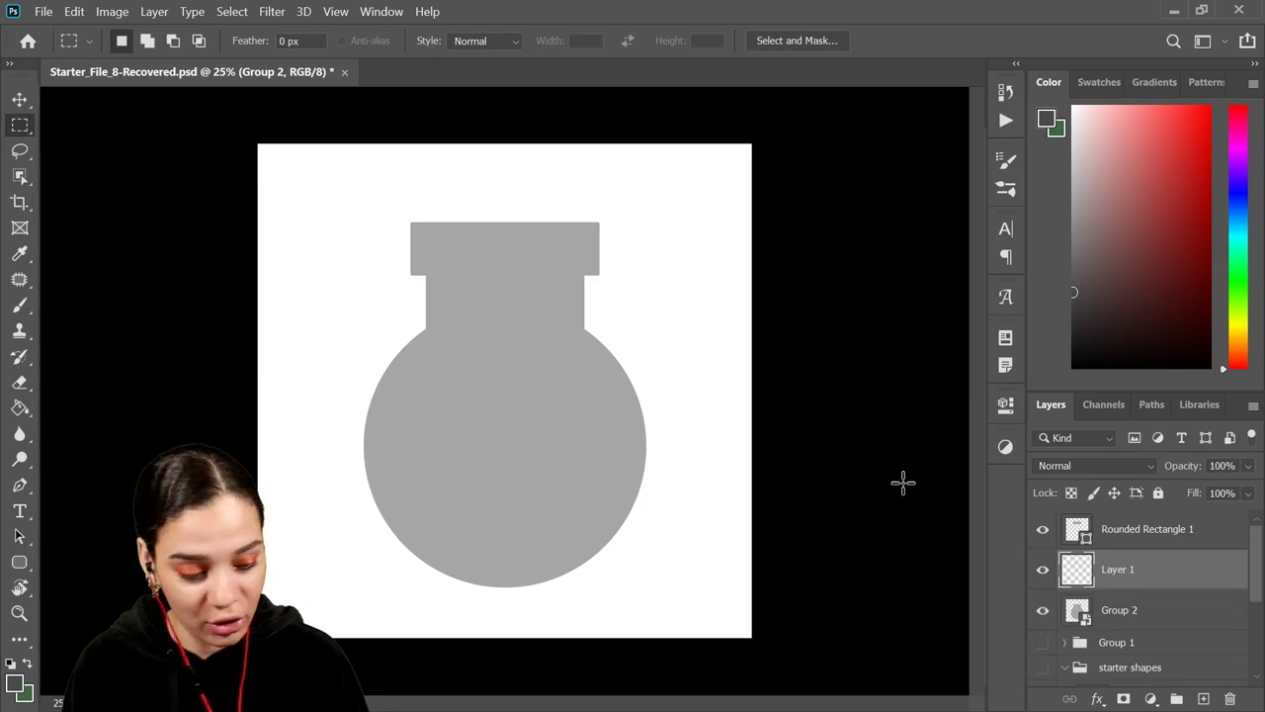
double_click(1194, 579)
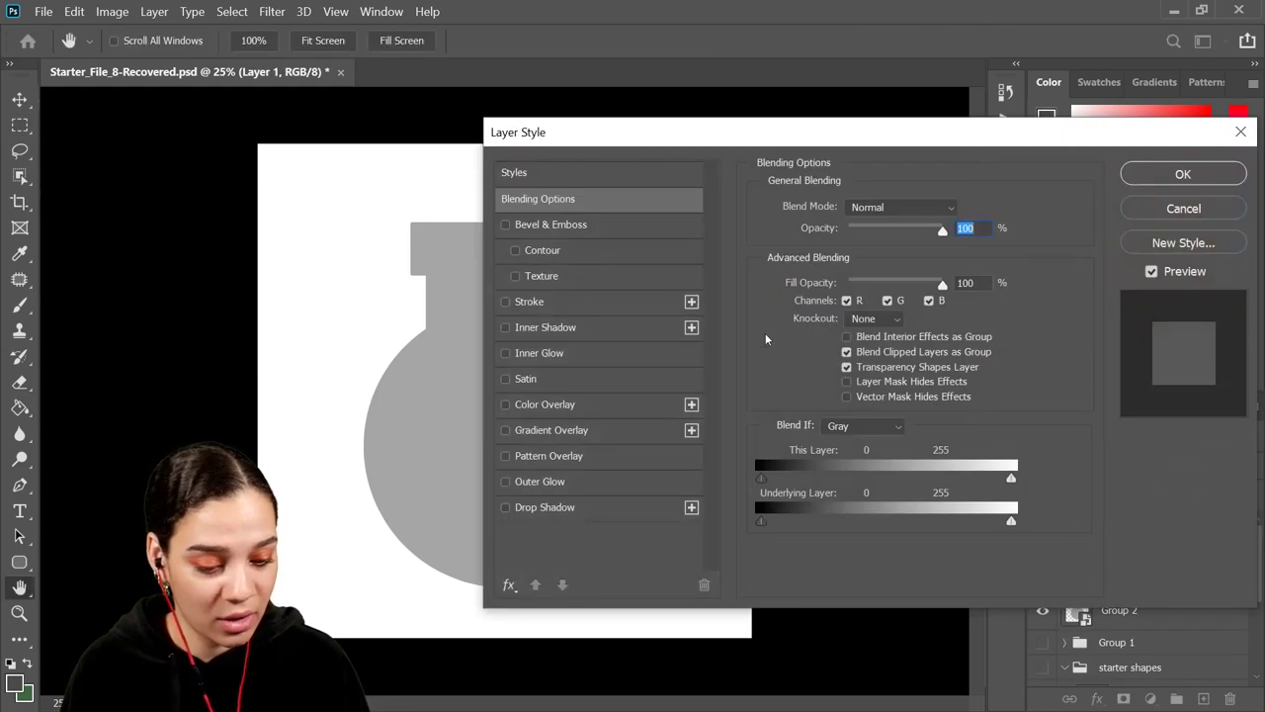
click(574, 404)
click(976, 212)
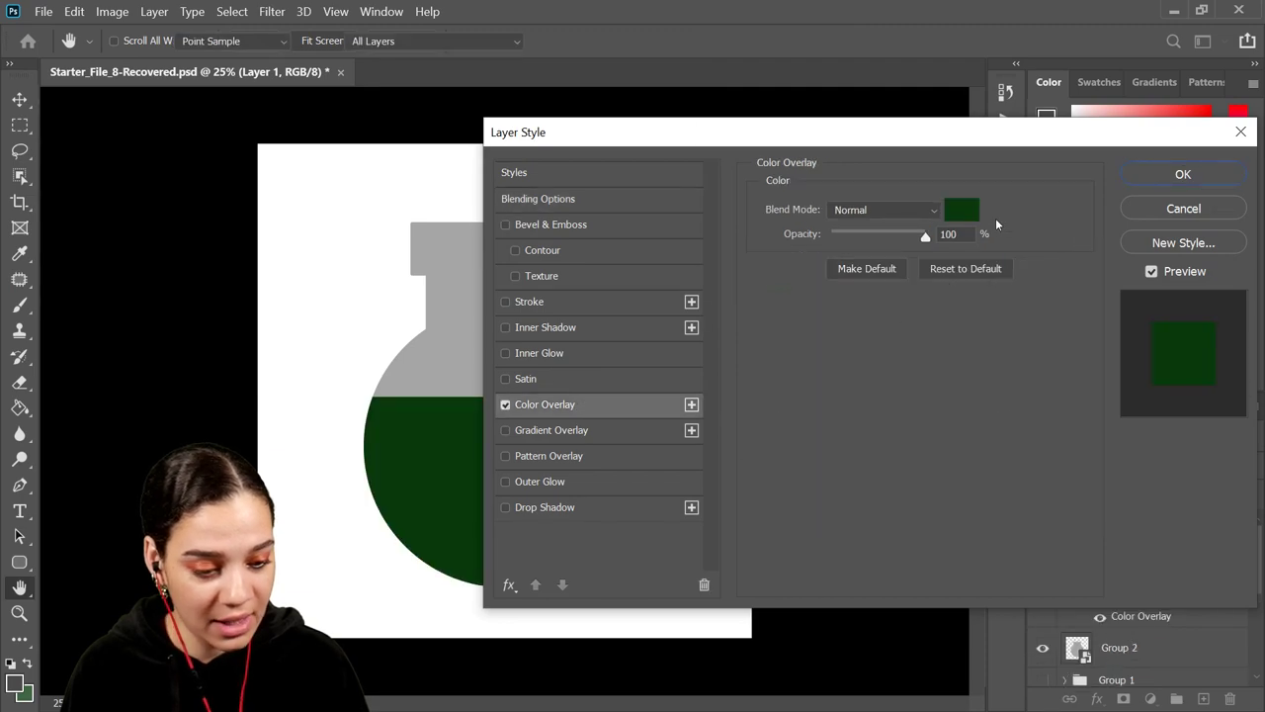
click(976, 380)
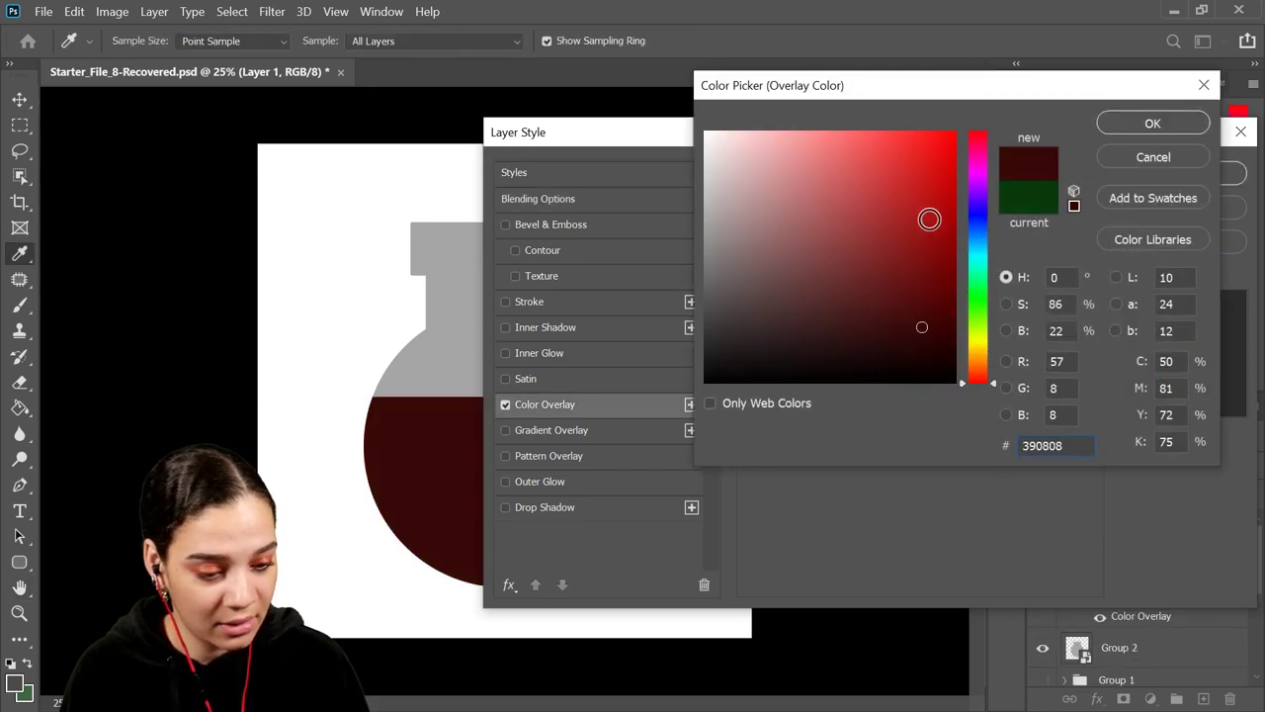
click(954, 213)
click(963, 202)
click(1150, 125)
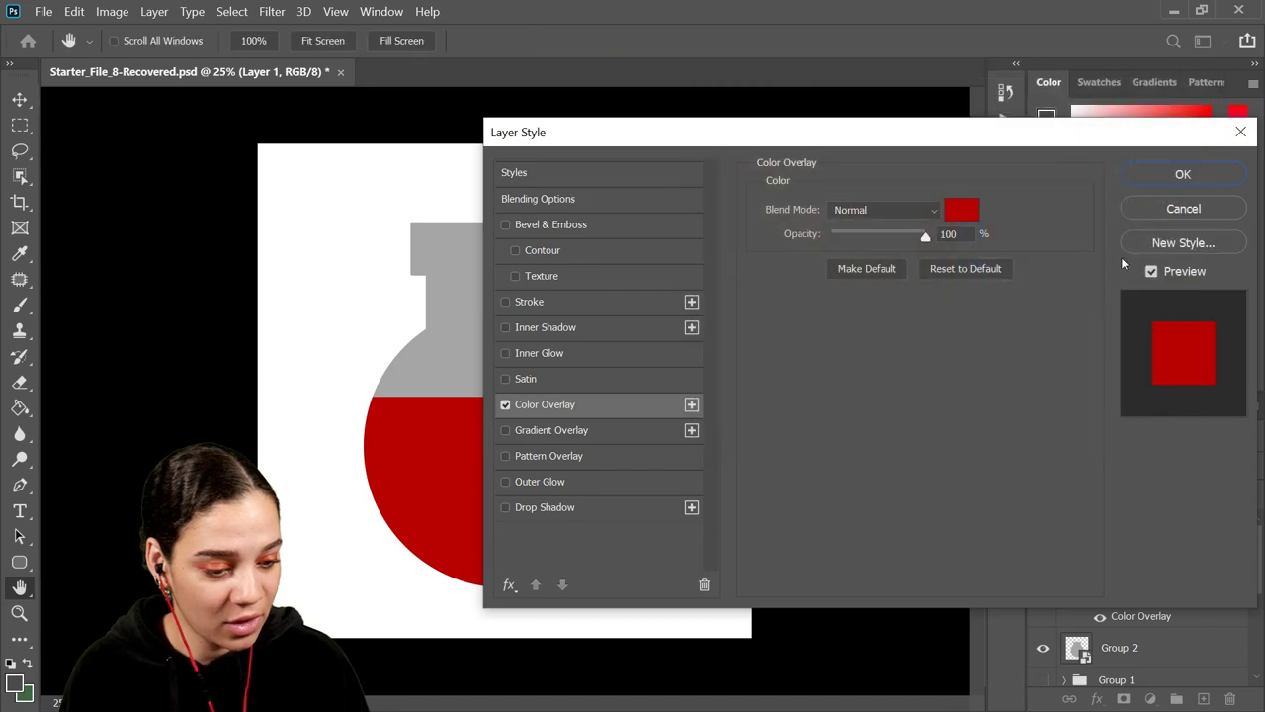
click(1182, 174)
Step: Scale the red liquid to 91.83% and nudge it up inside the bulb
key(ctrl+t)
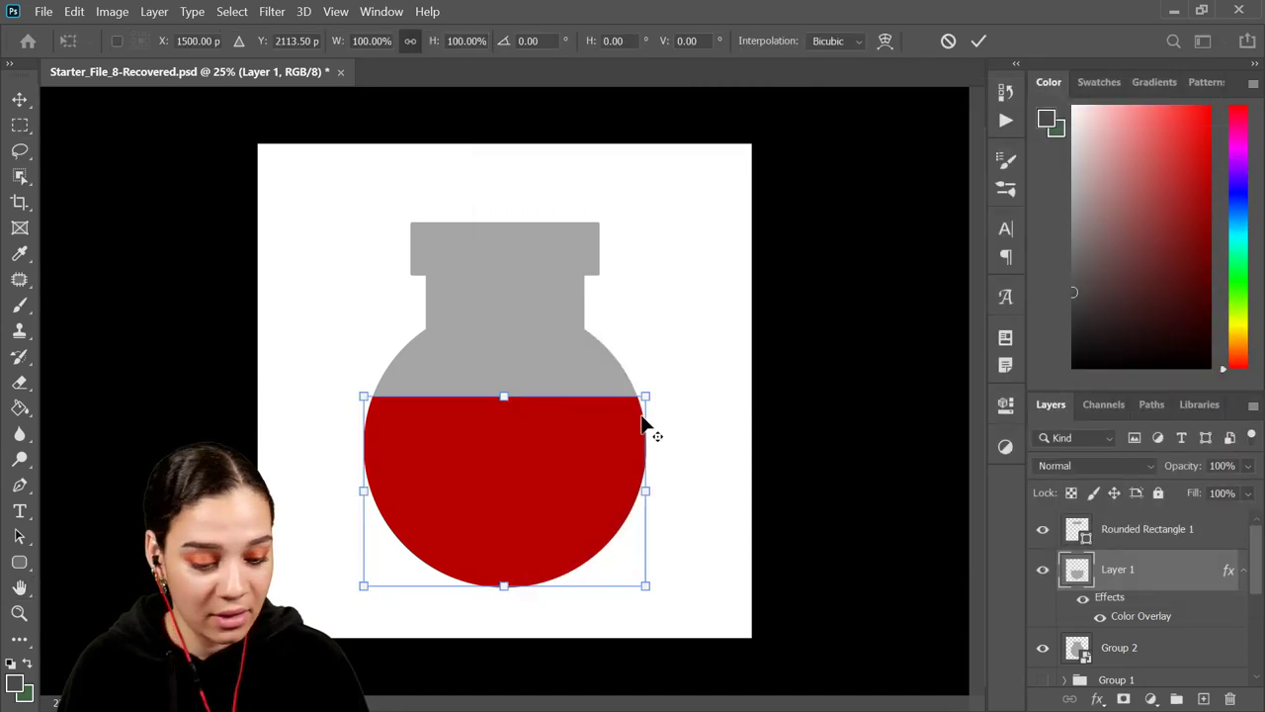
drag(643, 410, 634, 404)
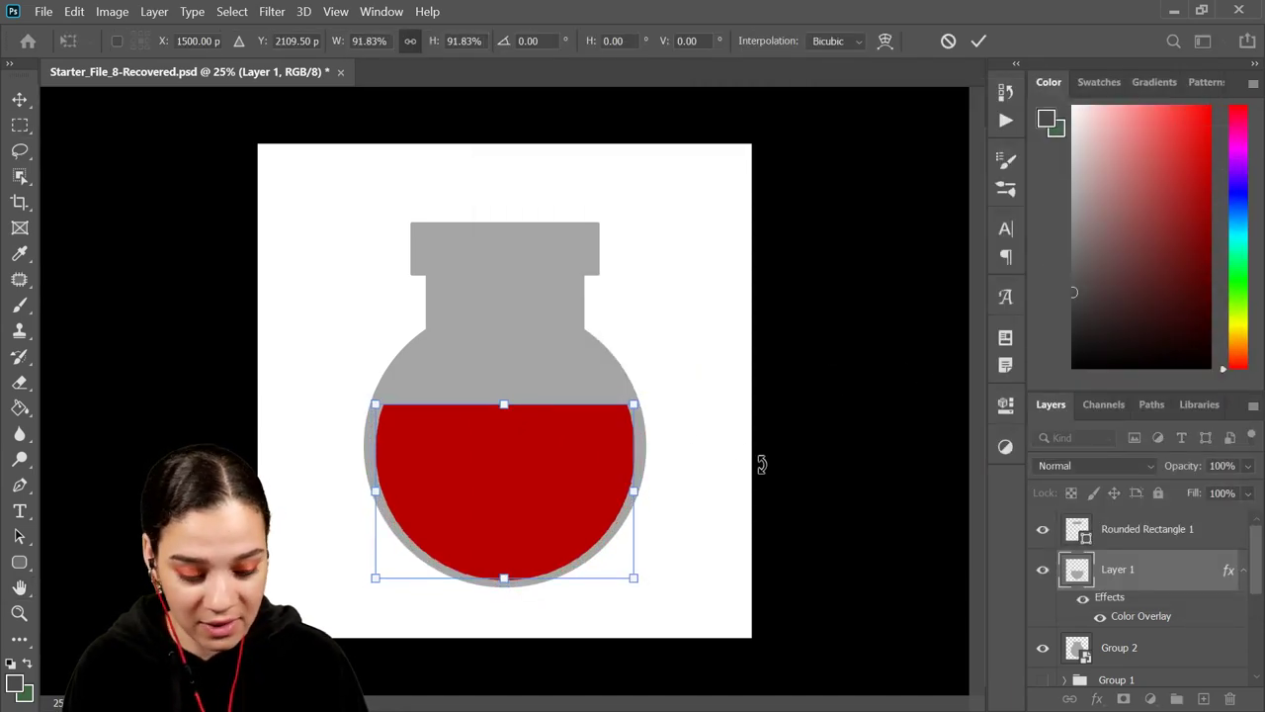
key(Up)
key(Up)
key(Up)
key(Up)
key(Up)
key(Up)
key(Up)
key(Up)
key(Up)
key(Up)
key(Up)
key(Up)
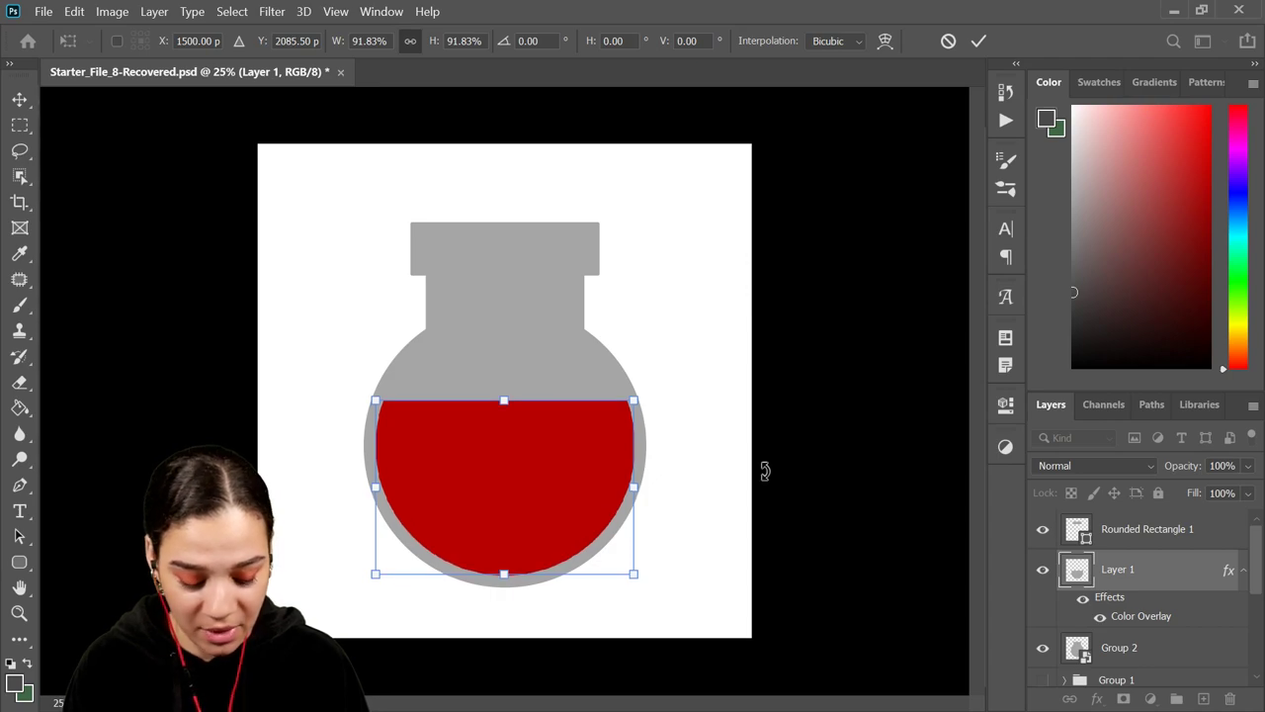
key(Return)
key(m)
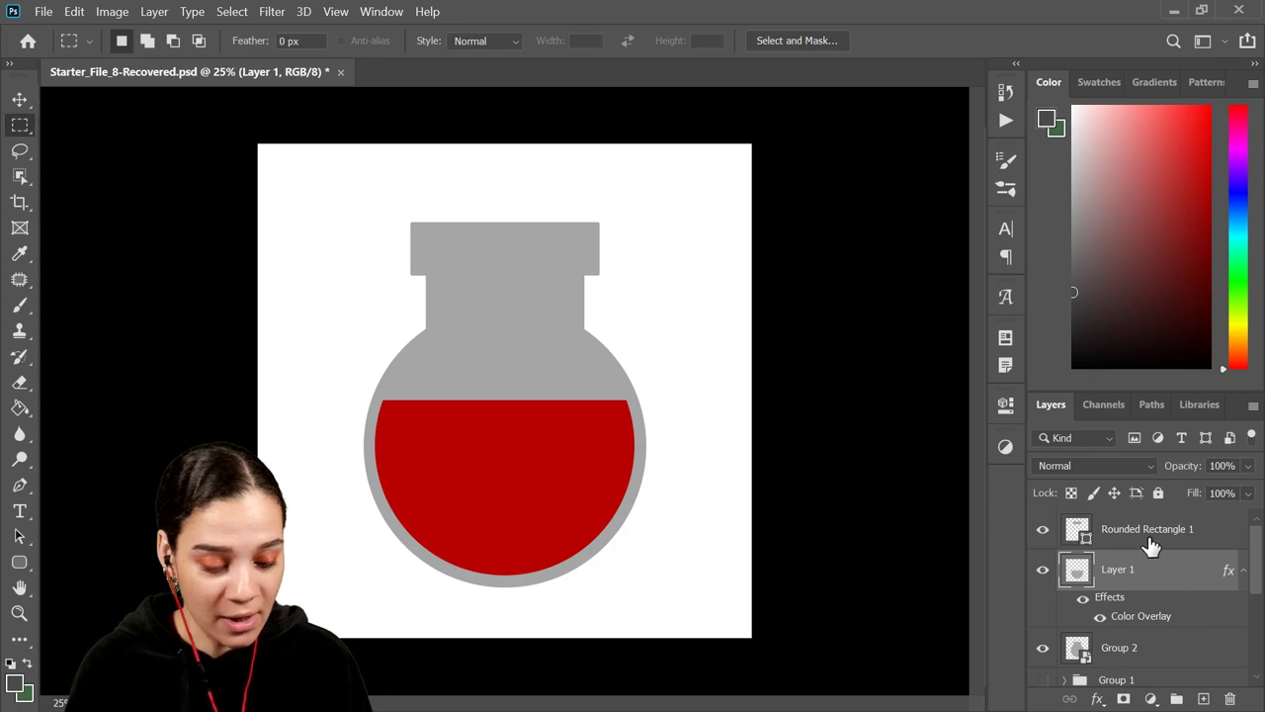
scroll(1169, 608, down, 1)
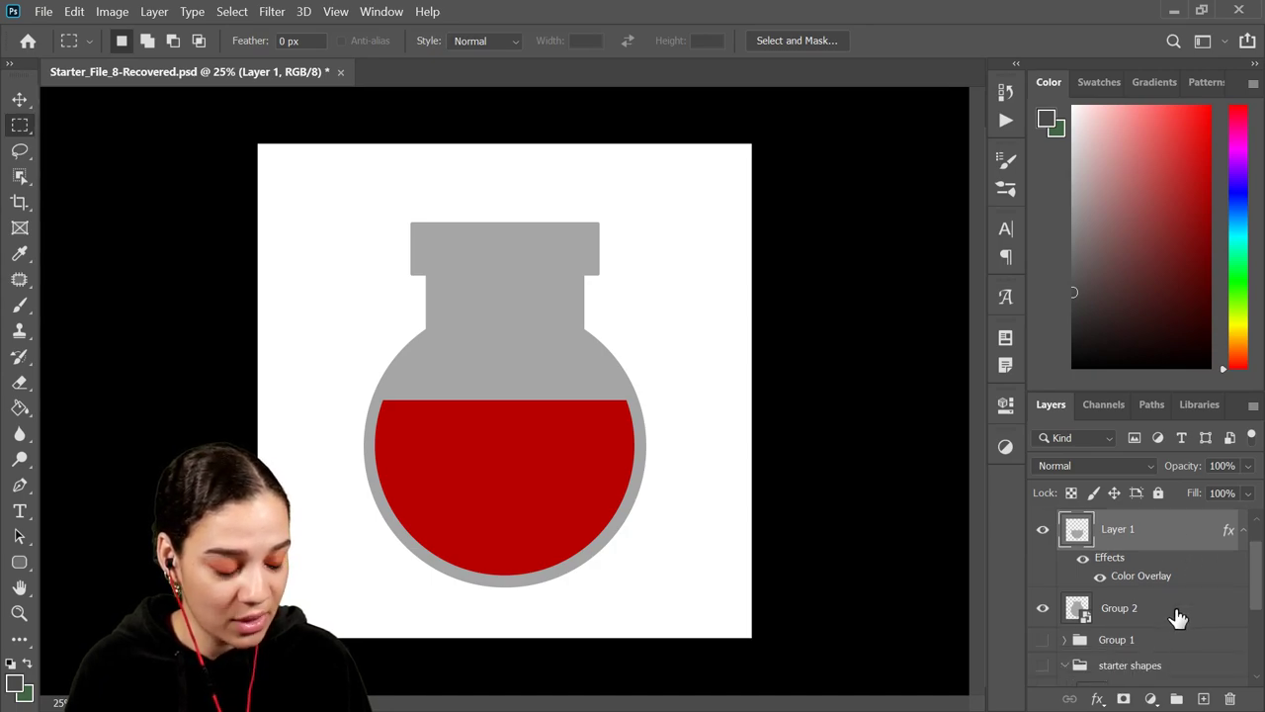
Step: Give the Group 2 flask a 32 px Stroke in dark gray #676767
click(1172, 616)
double_click(1195, 621)
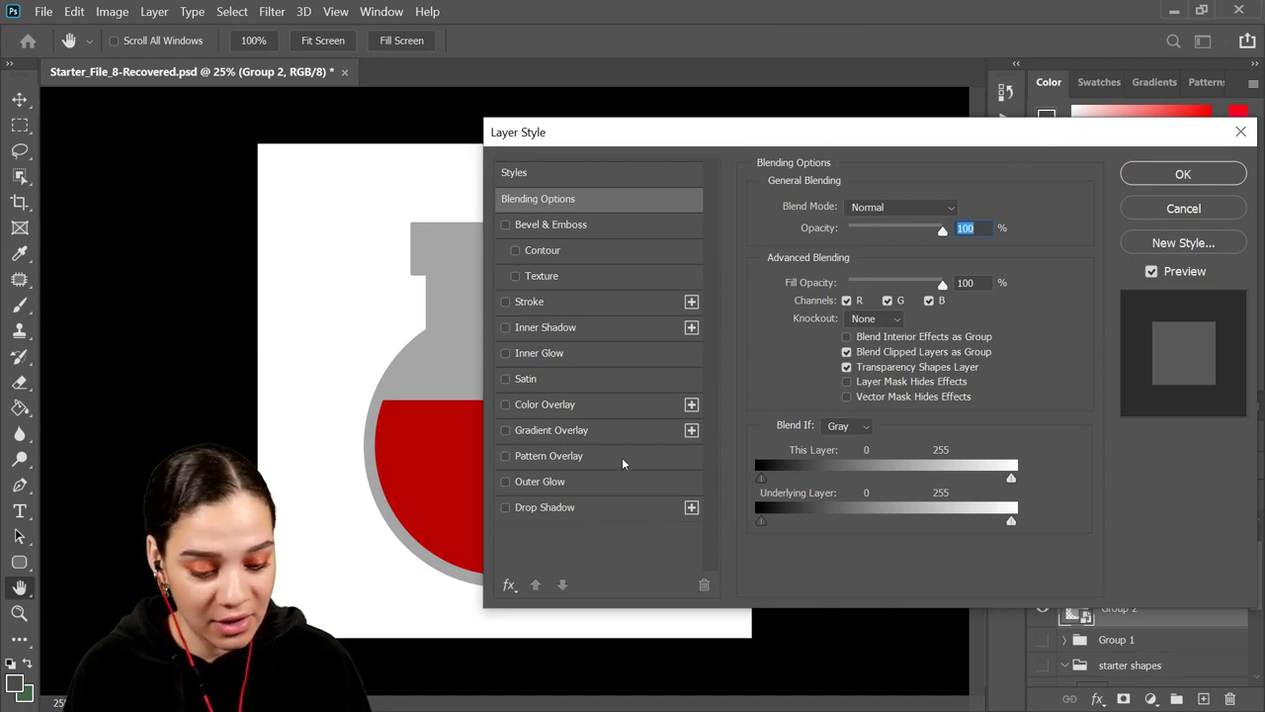
click(581, 303)
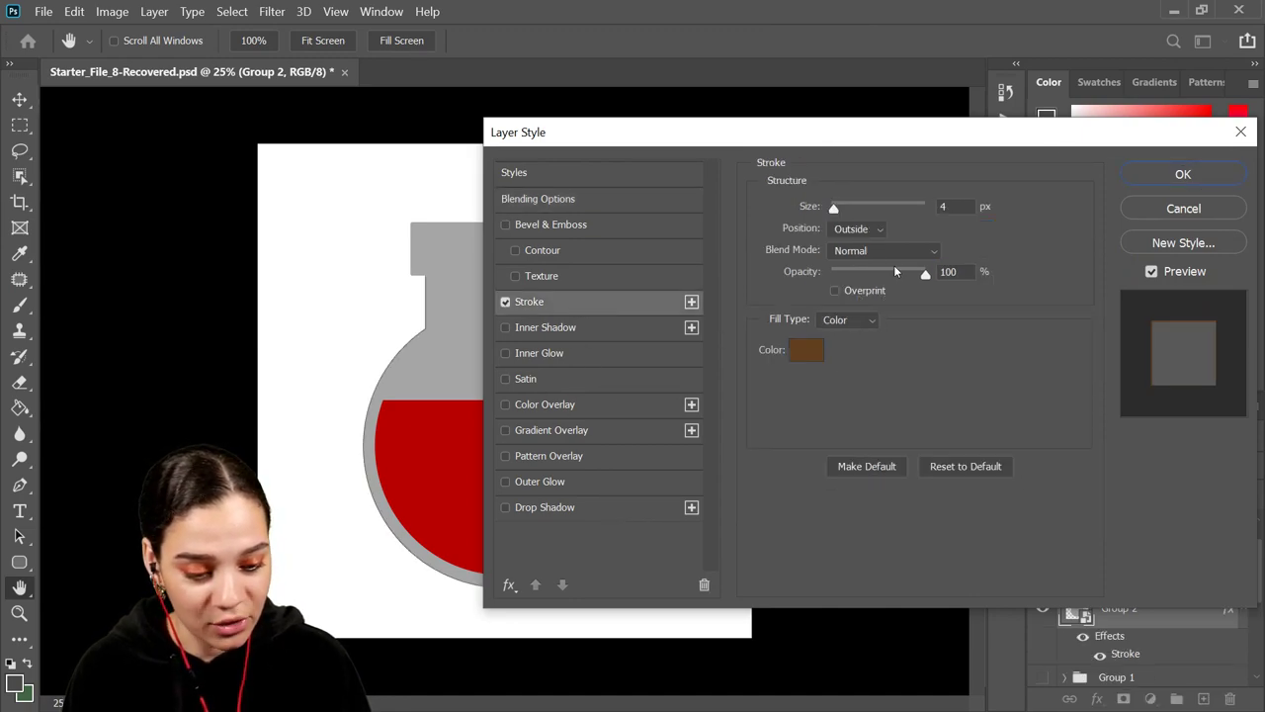
click(806, 351)
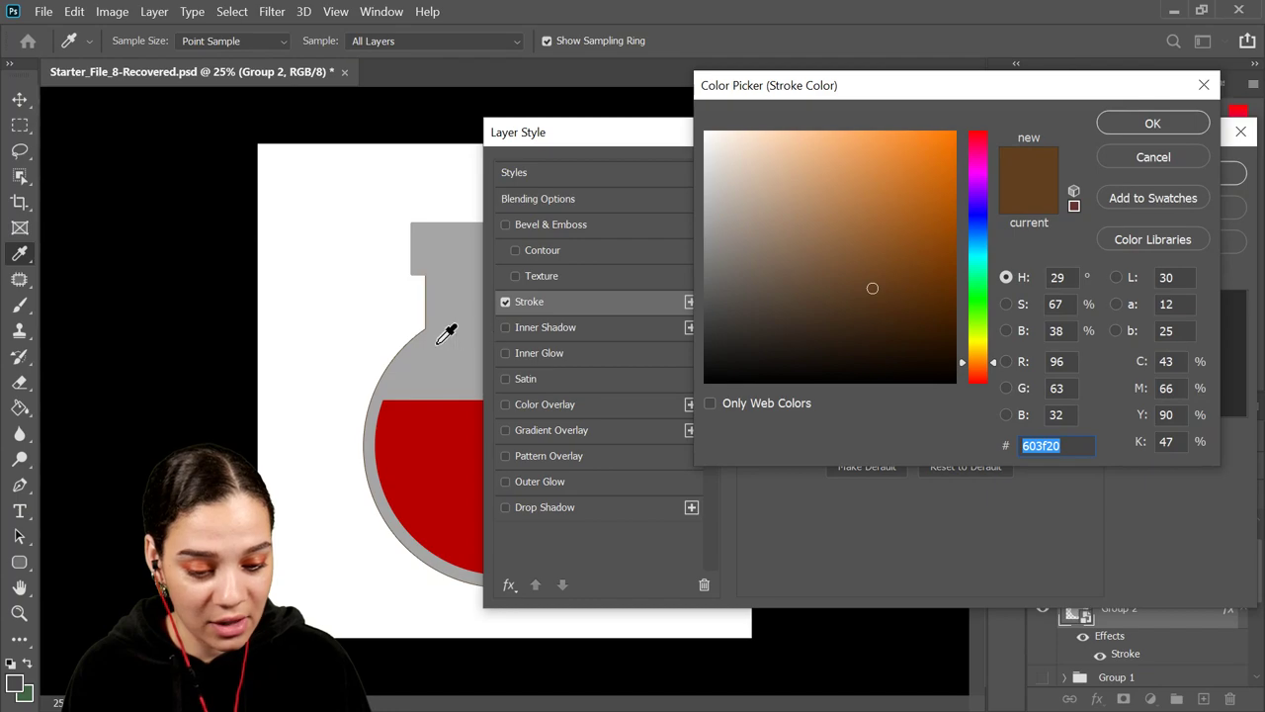
click(447, 335)
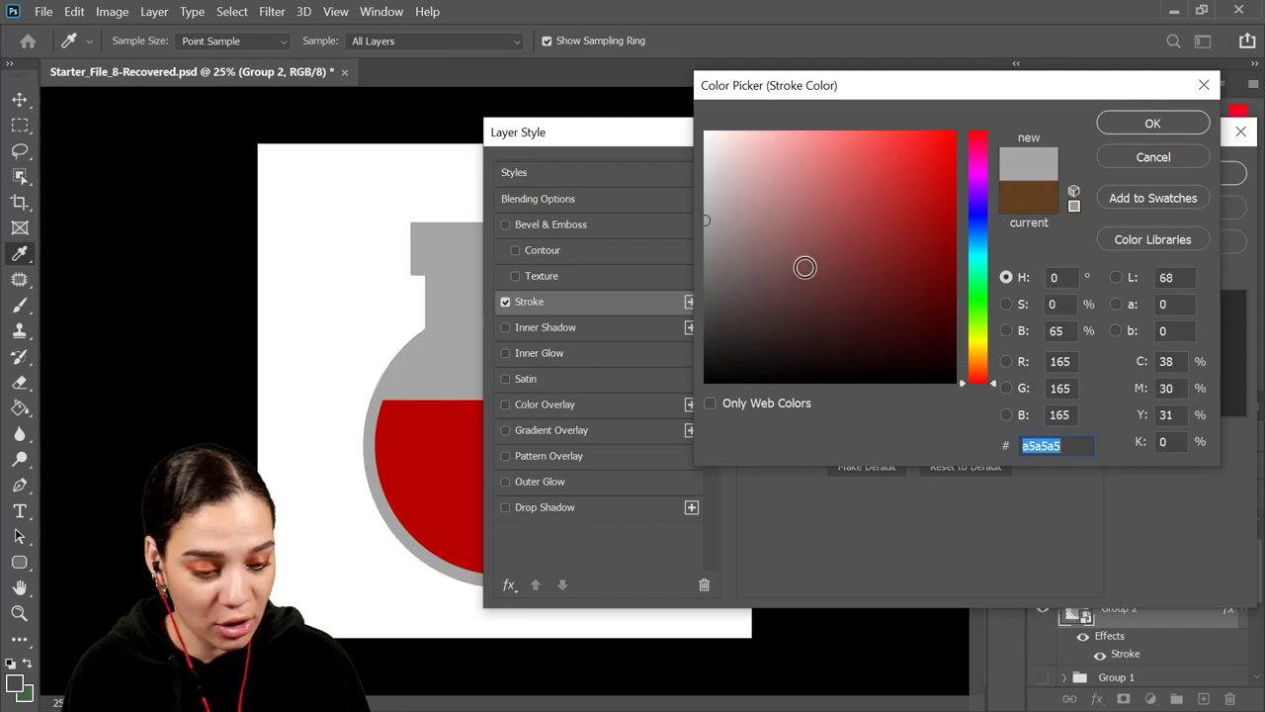
click(1146, 125)
drag(833, 207, 849, 210)
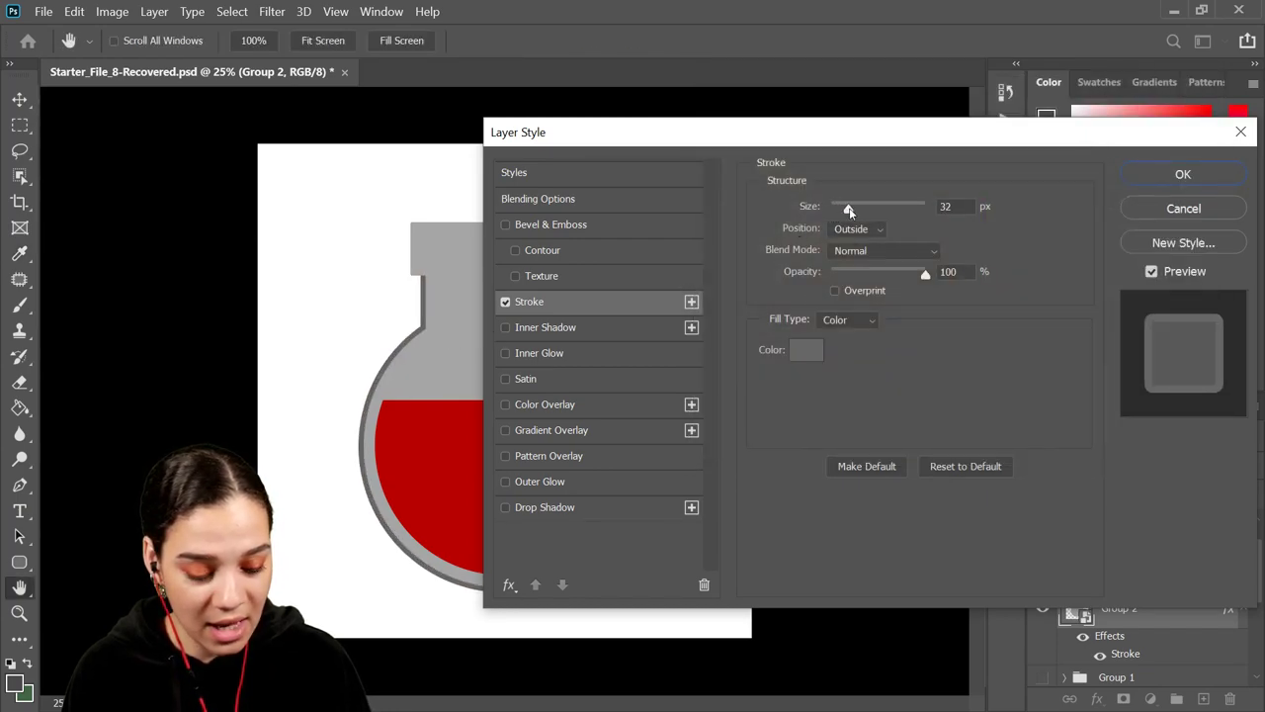
click(1183, 174)
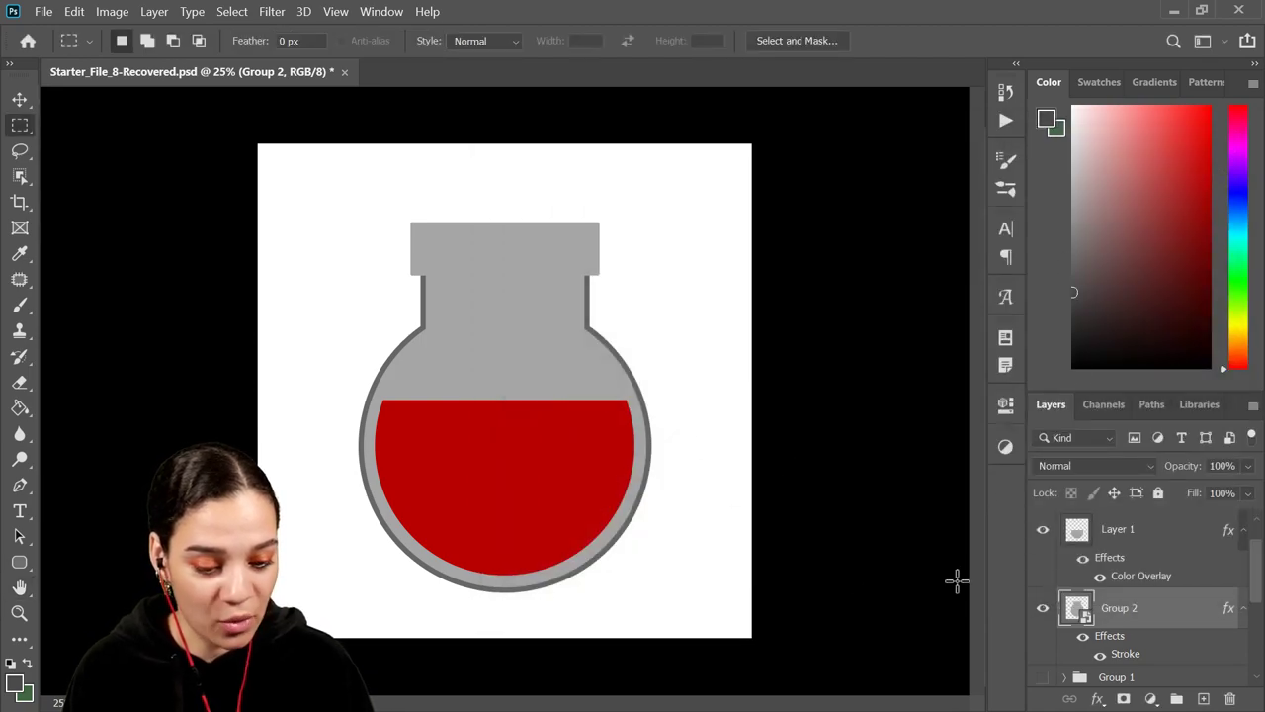
scroll(1160, 635, down, 1)
scroll(1160, 636, down, 1)
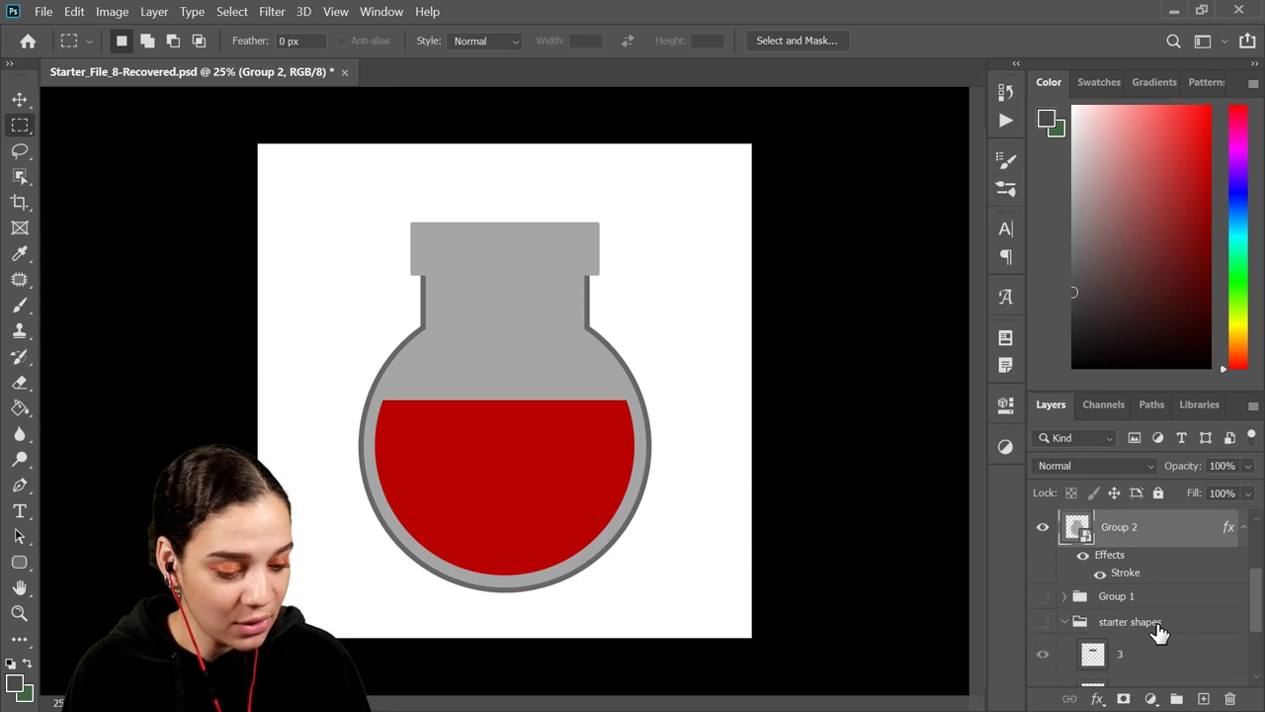
scroll(1136, 605, up, 2)
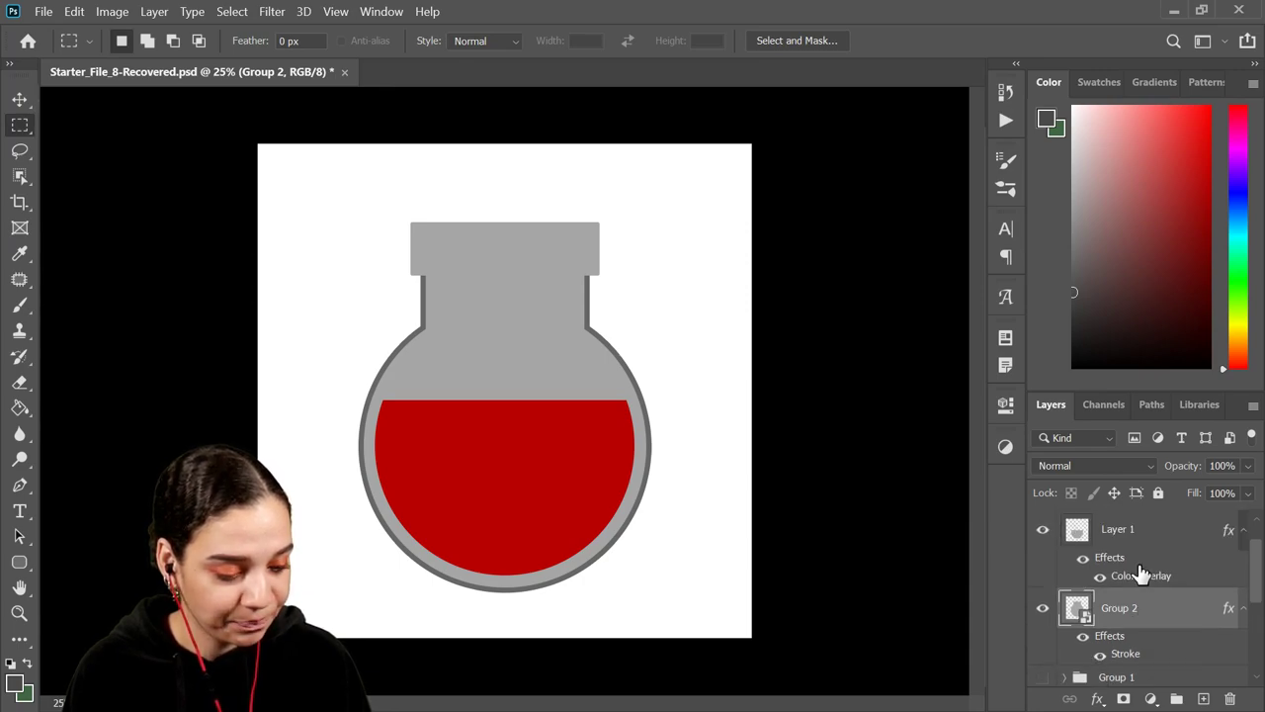
scroll(1162, 569, up, 1)
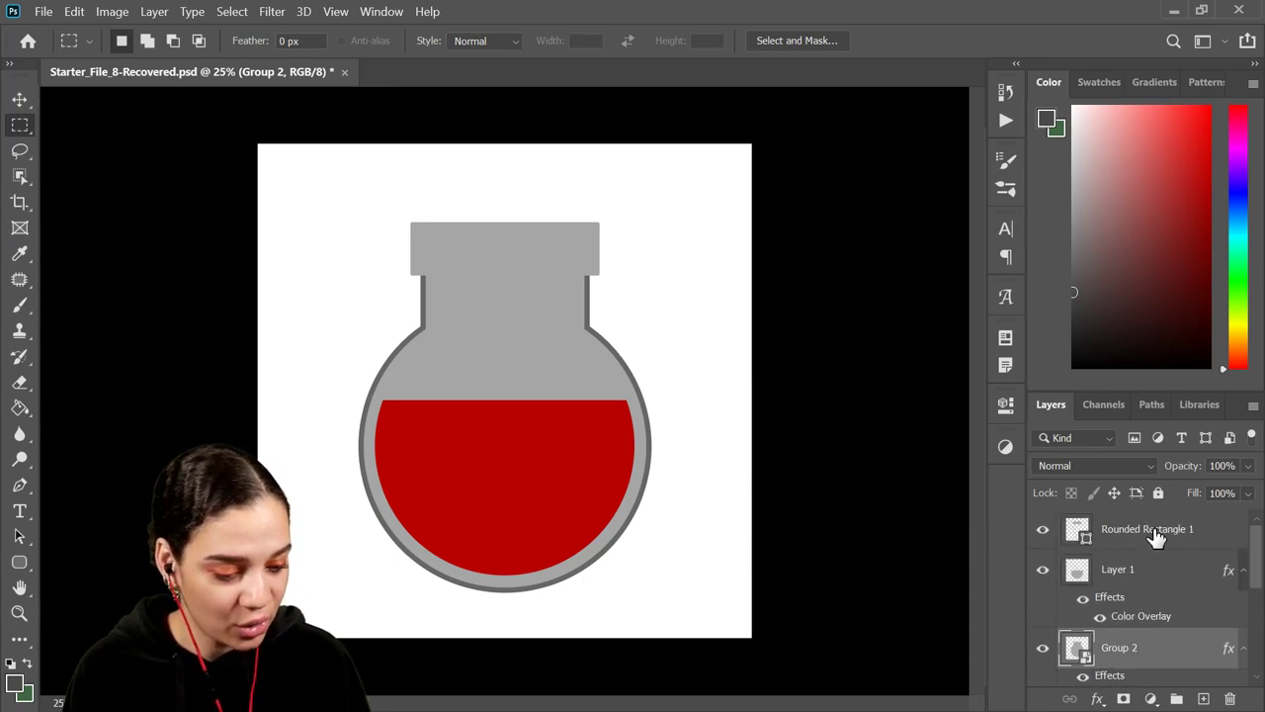
Step: Give the lid a 32 px Stroke and a #7d7d7d gray Color Overlay
double_click(1207, 538)
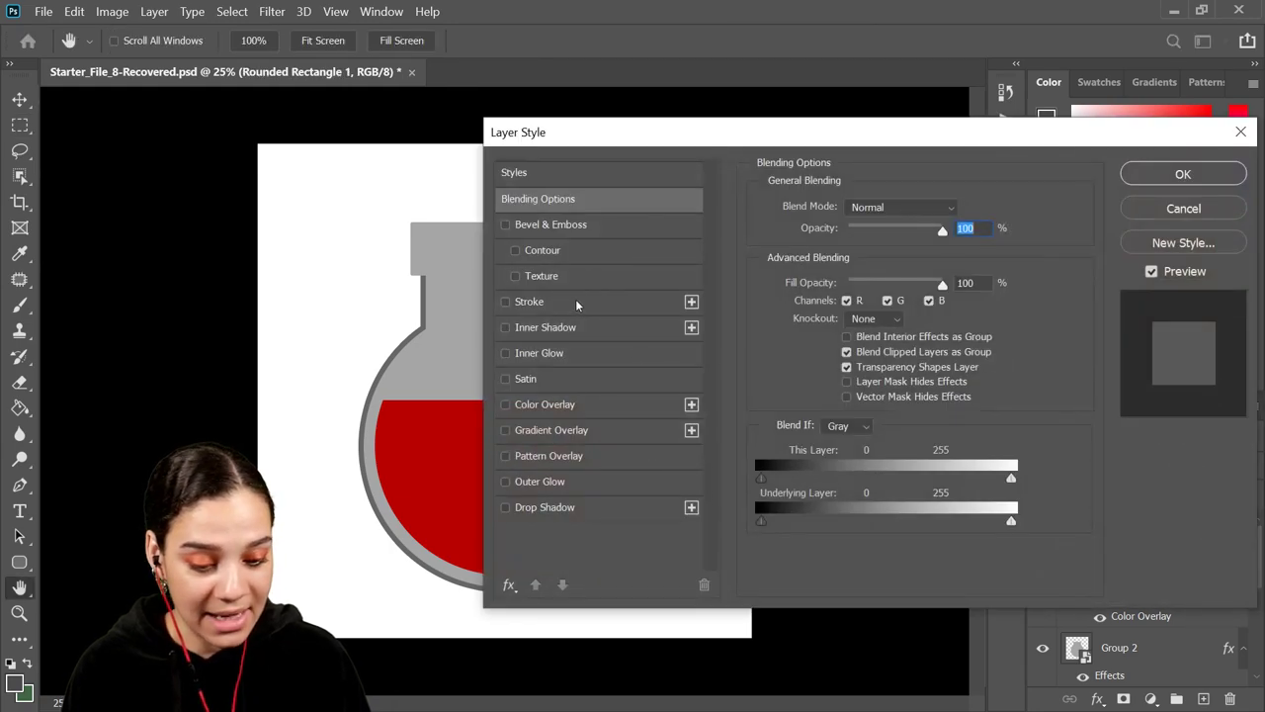
click(552, 302)
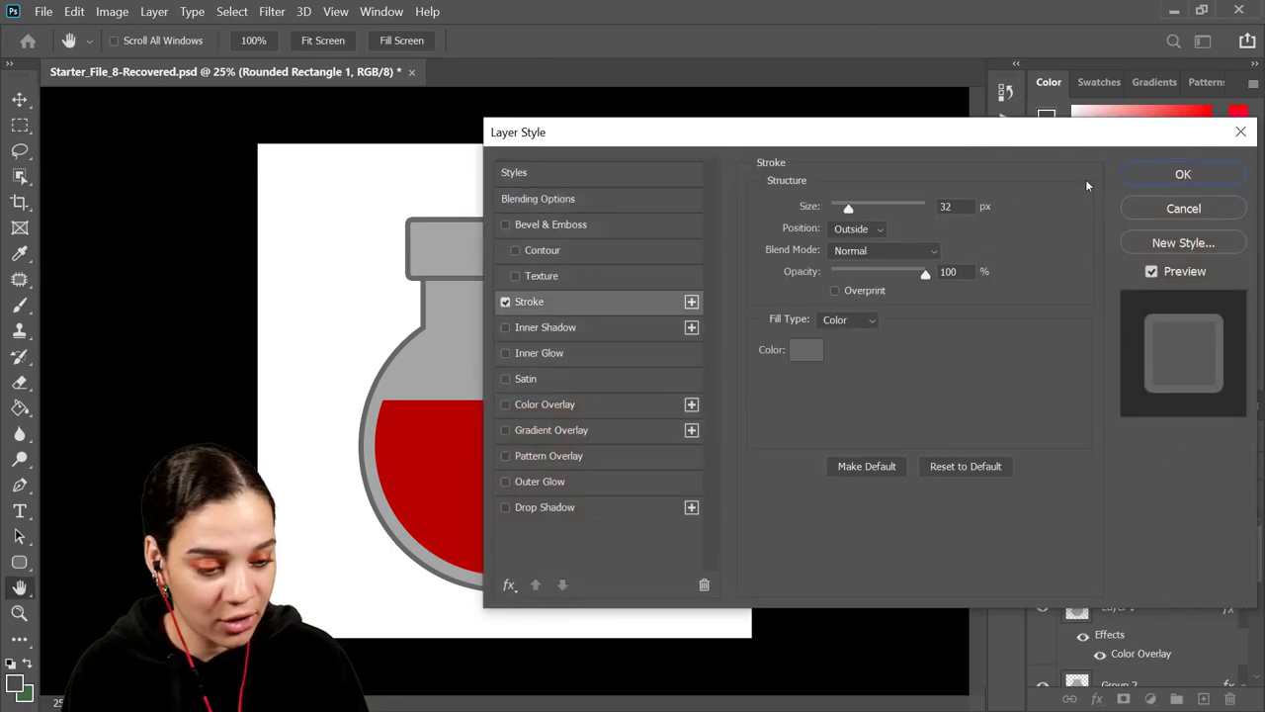
click(589, 404)
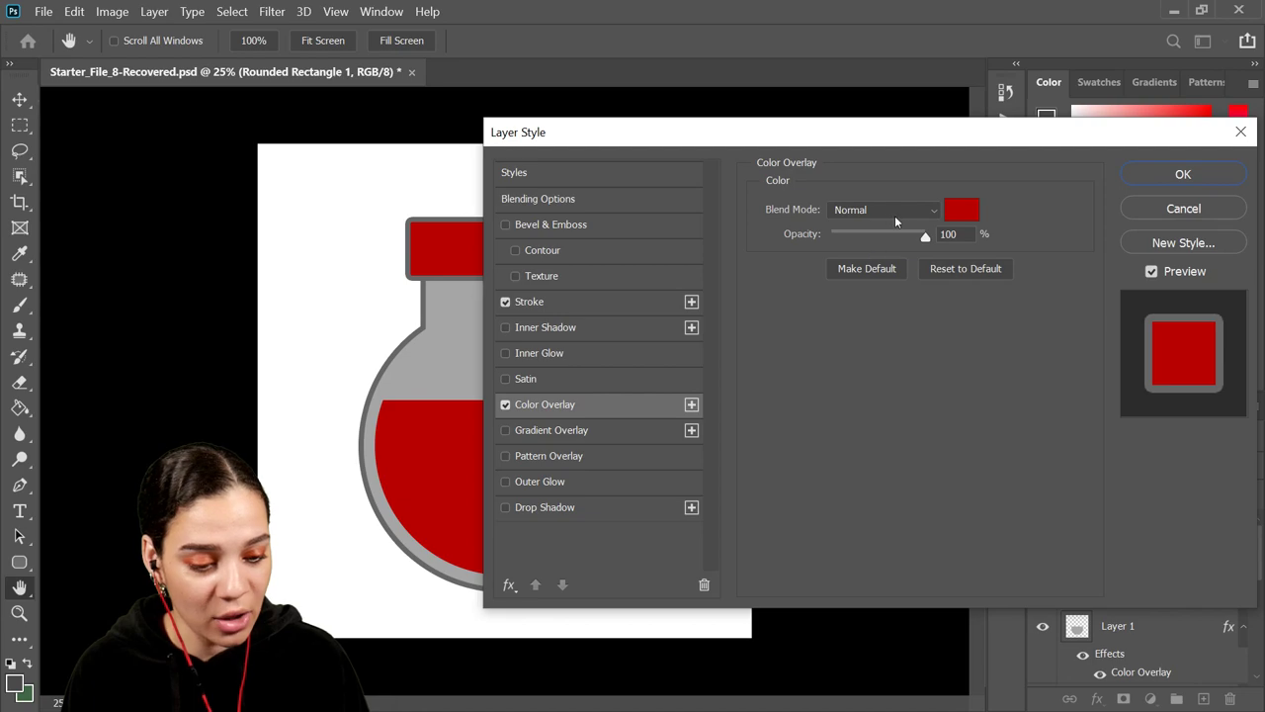
click(962, 209)
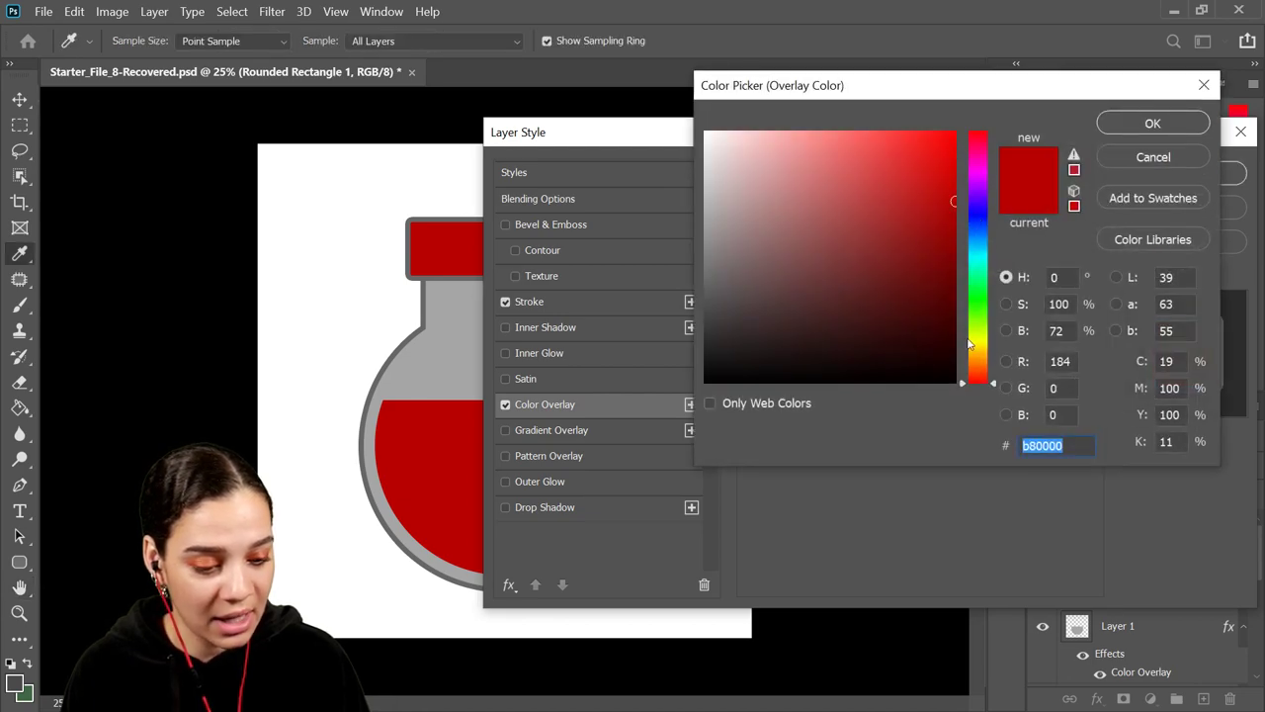
click(981, 364)
drag(983, 365, 983, 378)
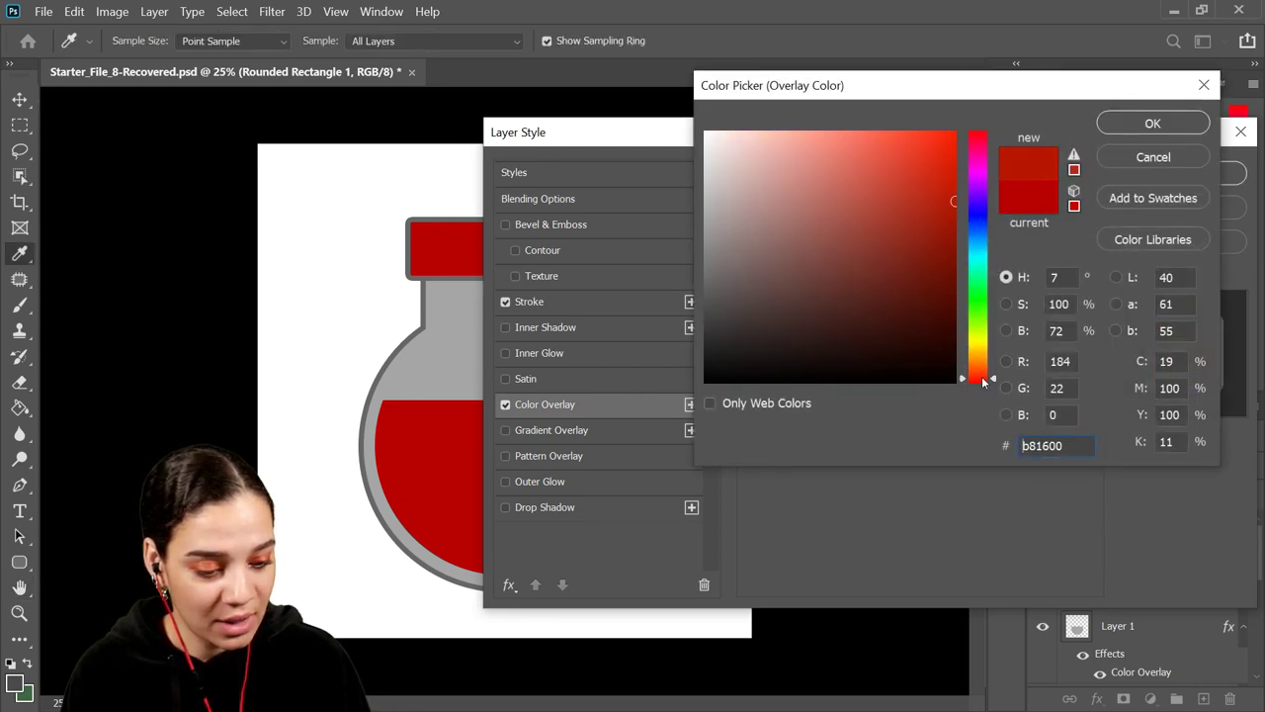
drag(773, 267, 692, 260)
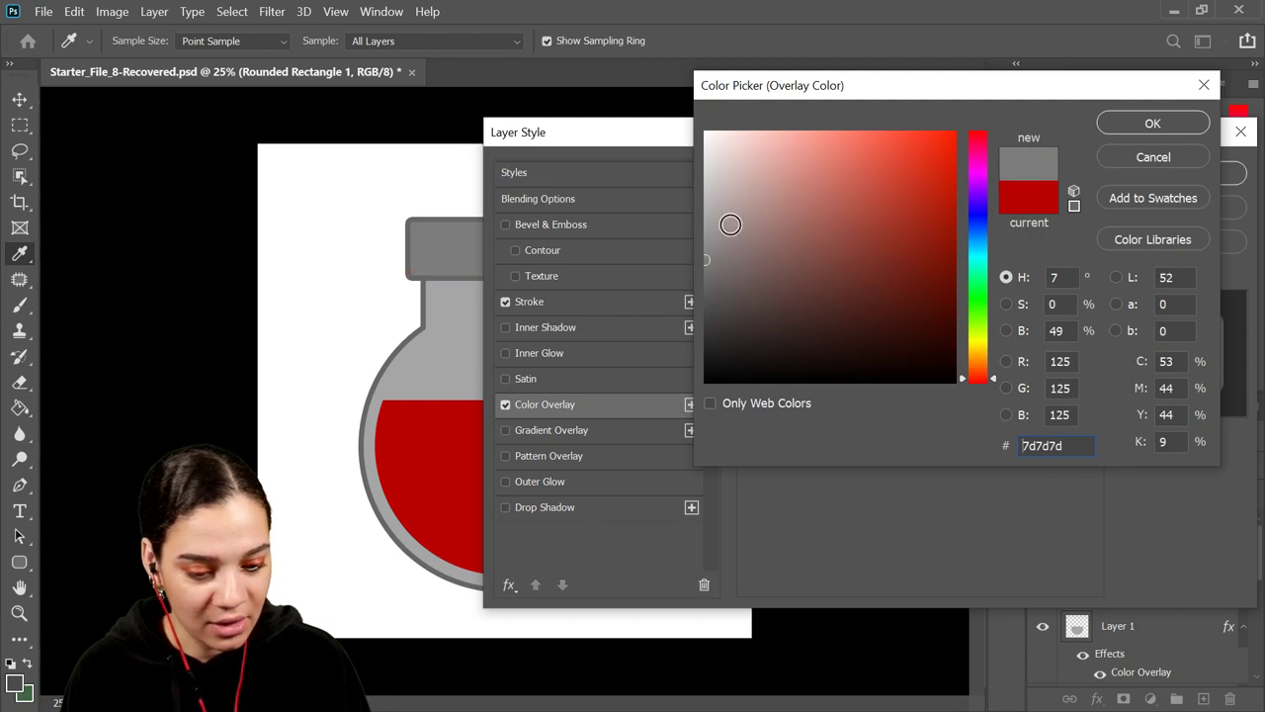
click(1153, 123)
click(1183, 173)
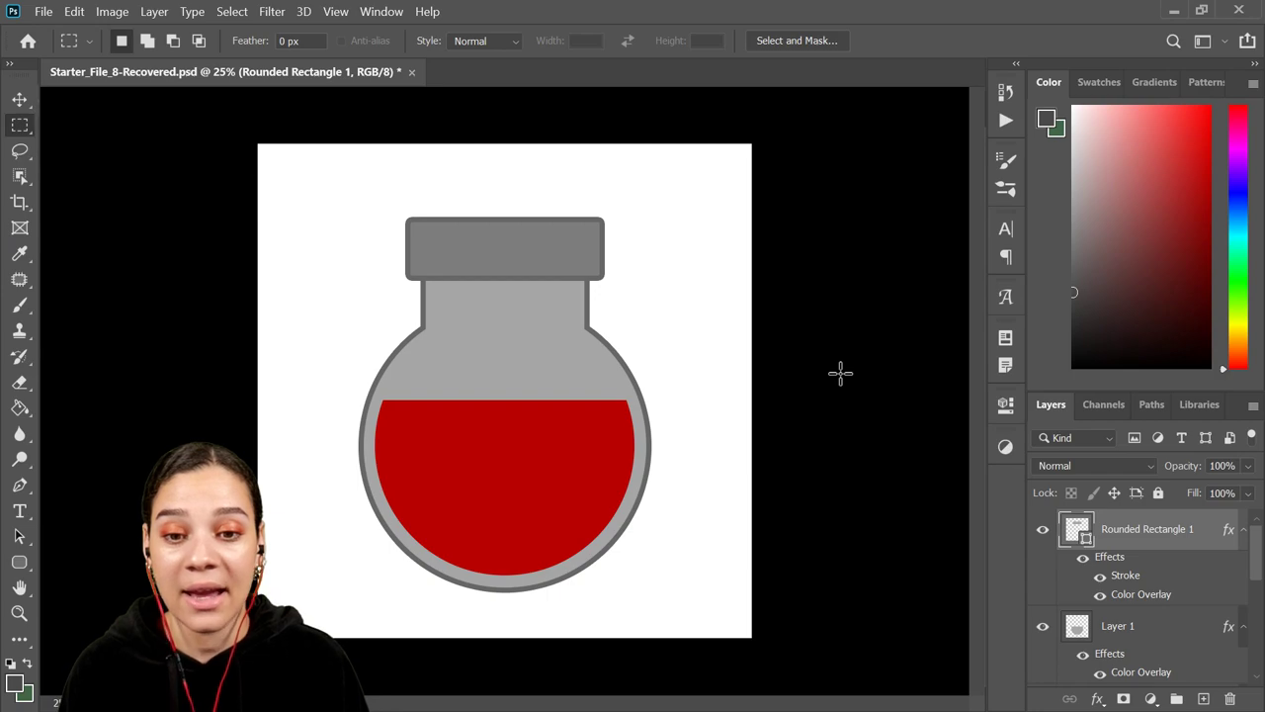
Step: Select the Group 2 flask-glass layer in the Layers panel
key(ctrl+minus)
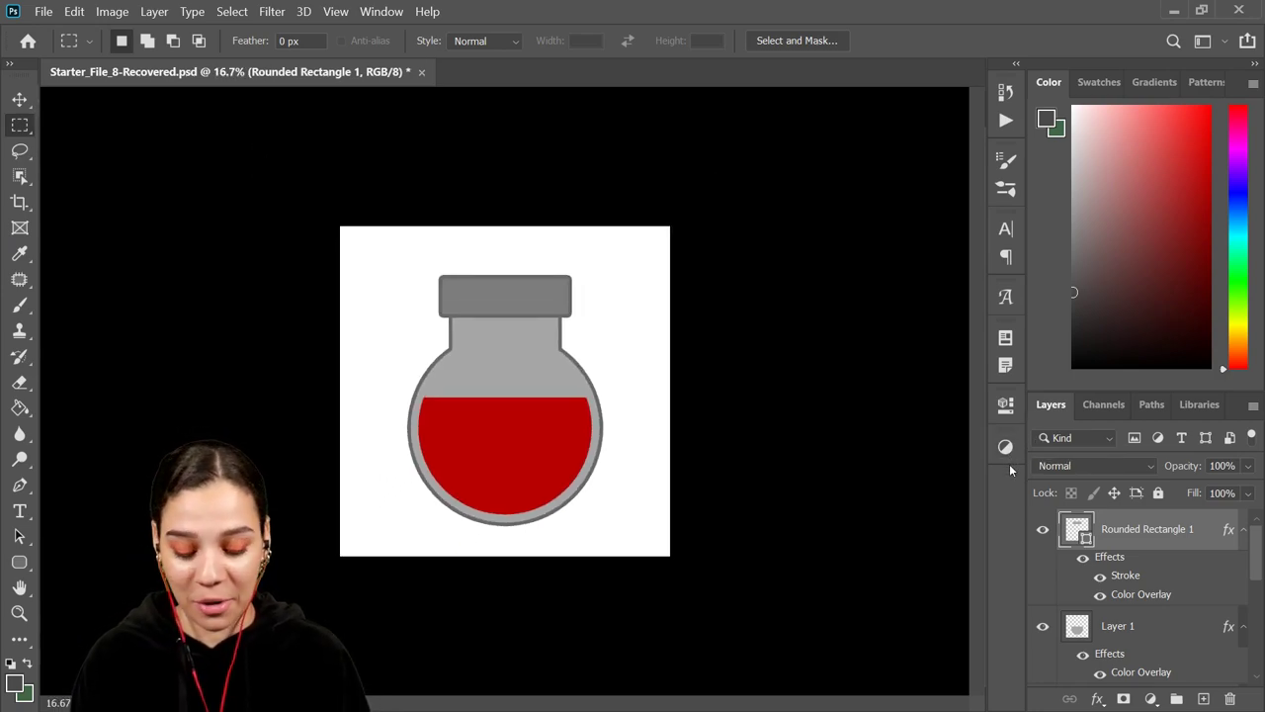
key(ctrl+plus)
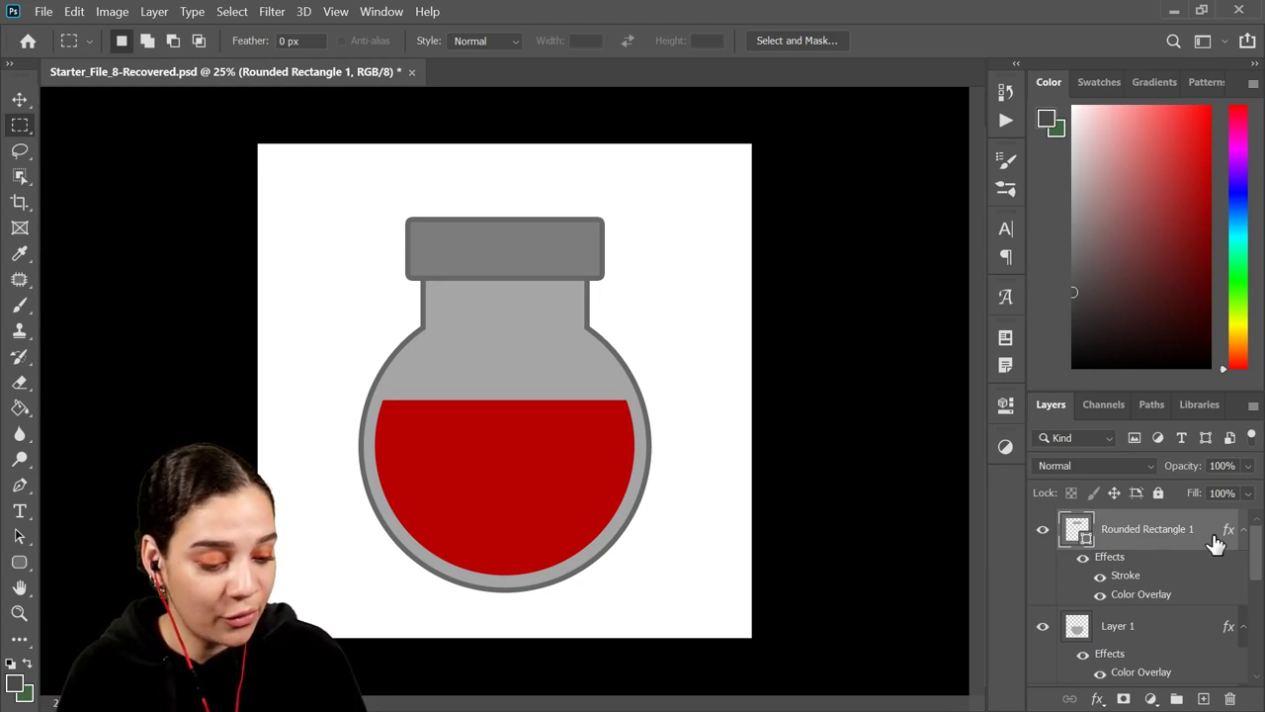
scroll(1196, 563, down, 2)
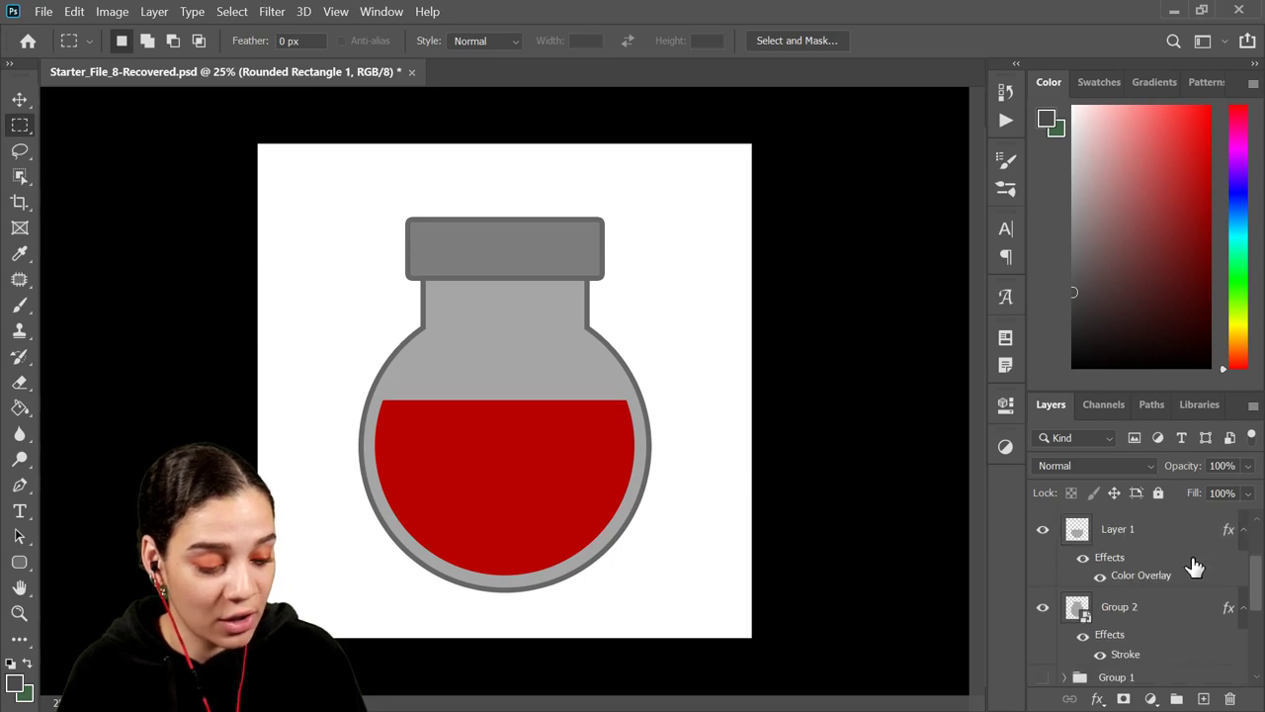
click(1161, 605)
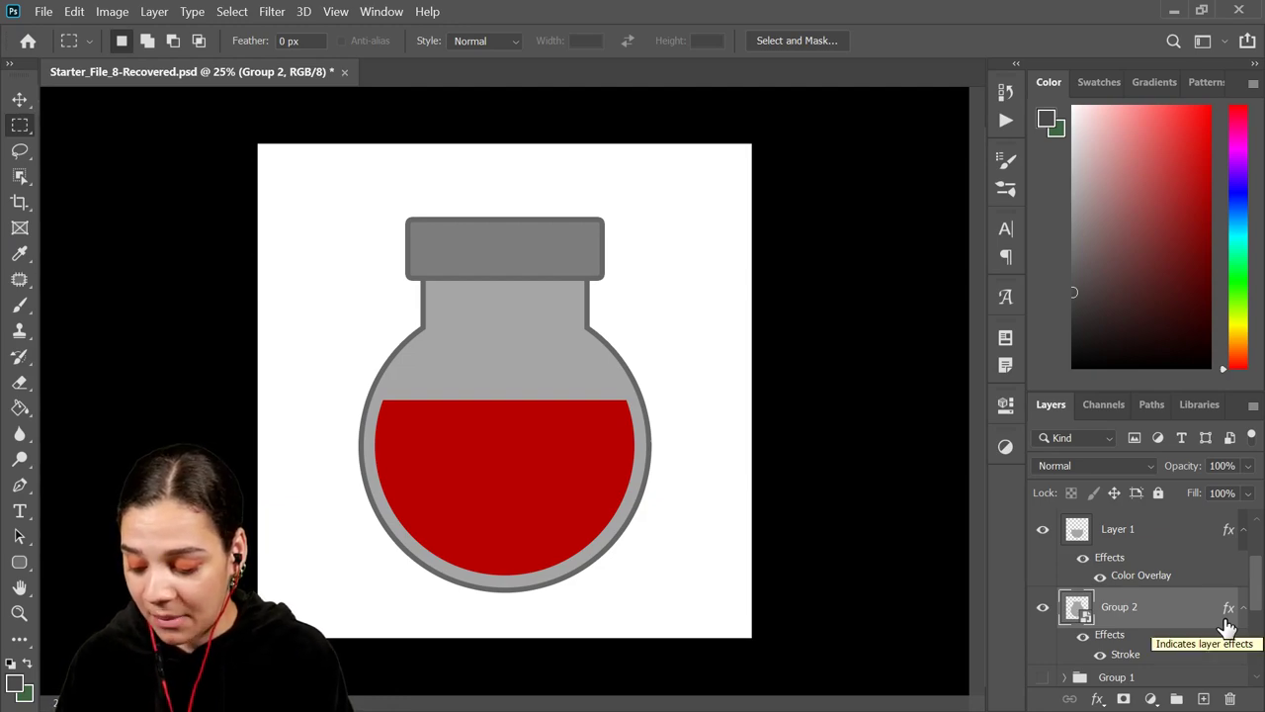
Step: Add a new Layer 2 clipped to the Group 2 flask glass
key(ctrl+shift+n)
key(Return)
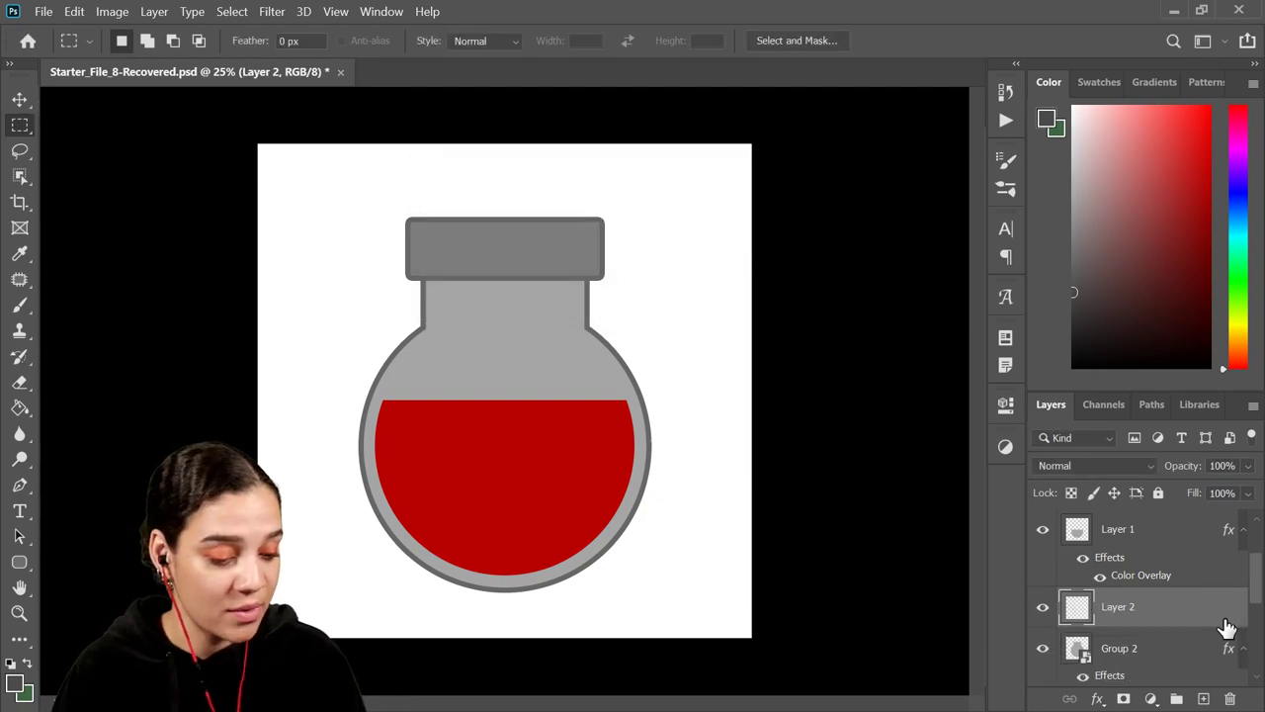
right_click(1225, 628)
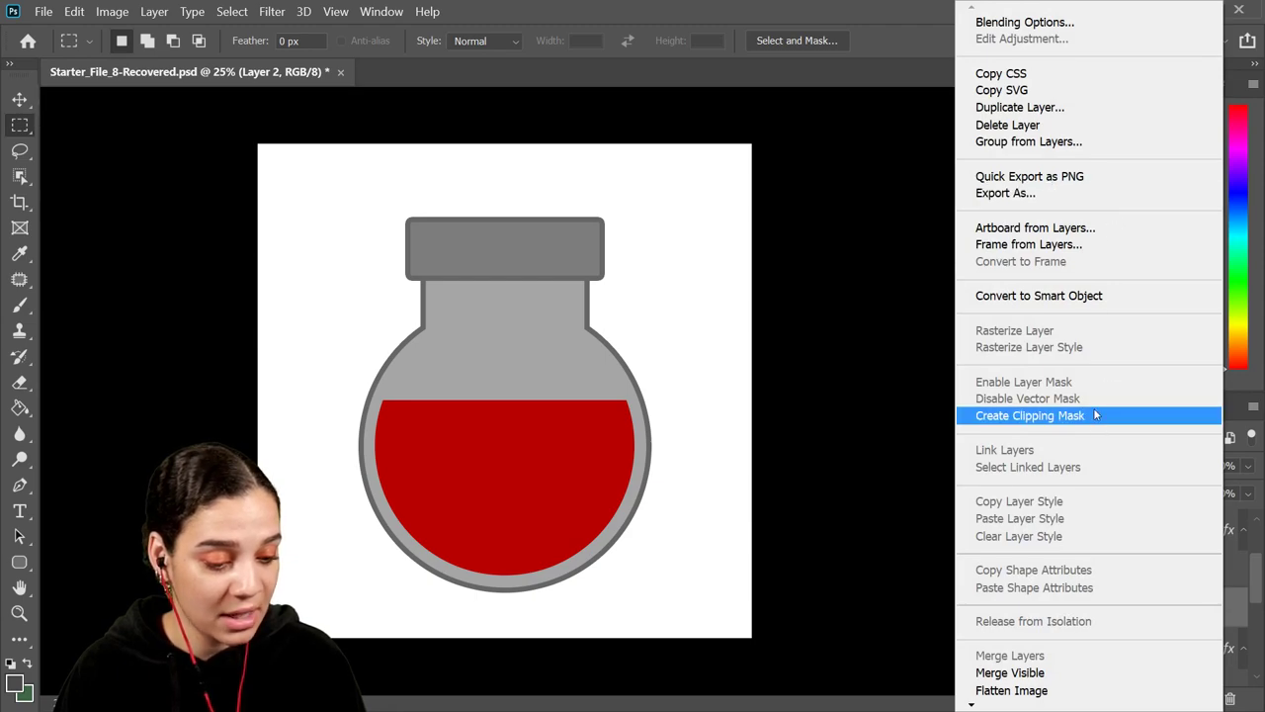
click(1095, 415)
Step: Set a 1700 px Soft Round brush in a pale pinkish grey sampled from the neck
key(b)
right_click(568, 331)
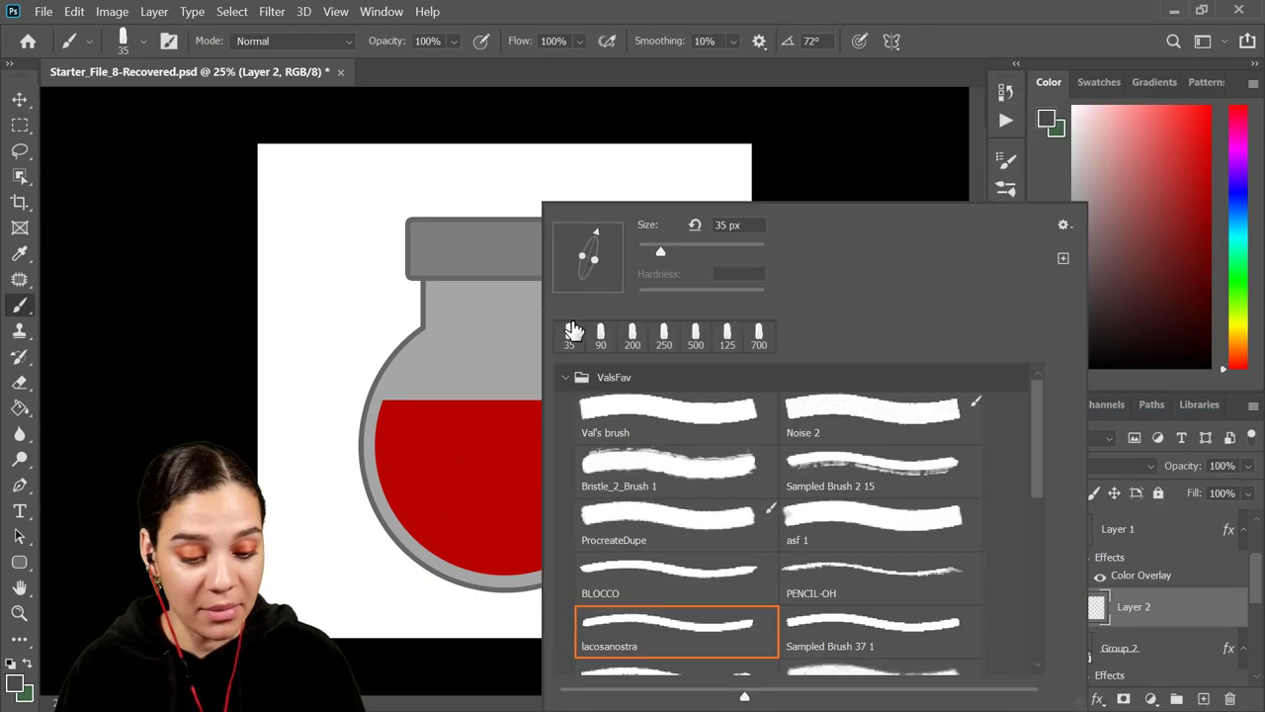
scroll(689, 550, down, 5)
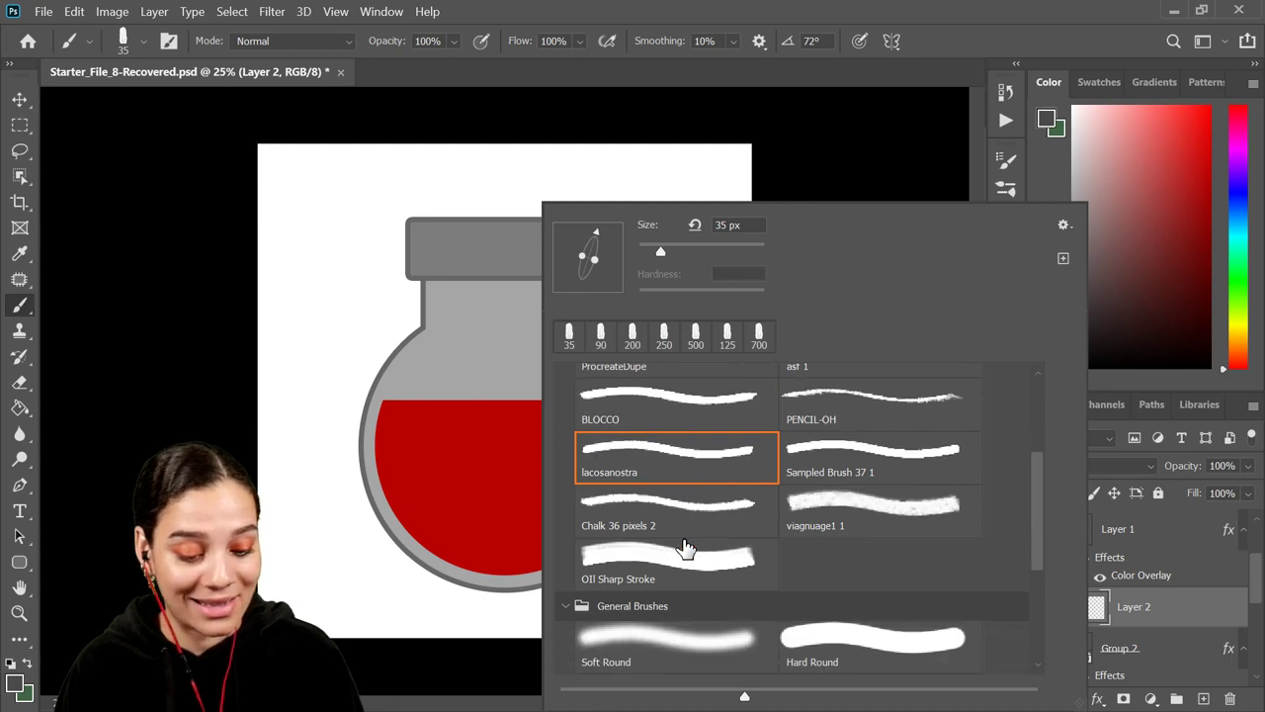
click(665, 563)
key(Return)
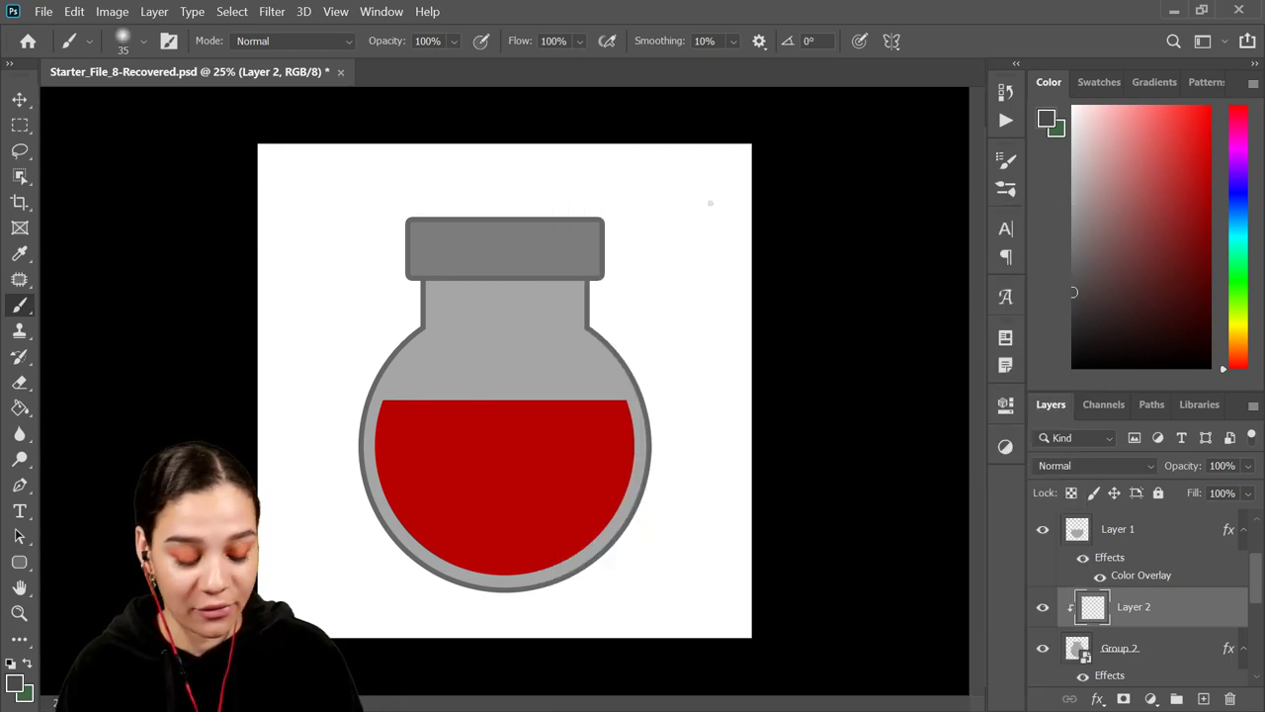
key(bracketright)
key(bracketright)
key(bracketright)
key(bracketright)
key(bracketright)
key(bracketright)
key(bracketright)
key(bracketright)
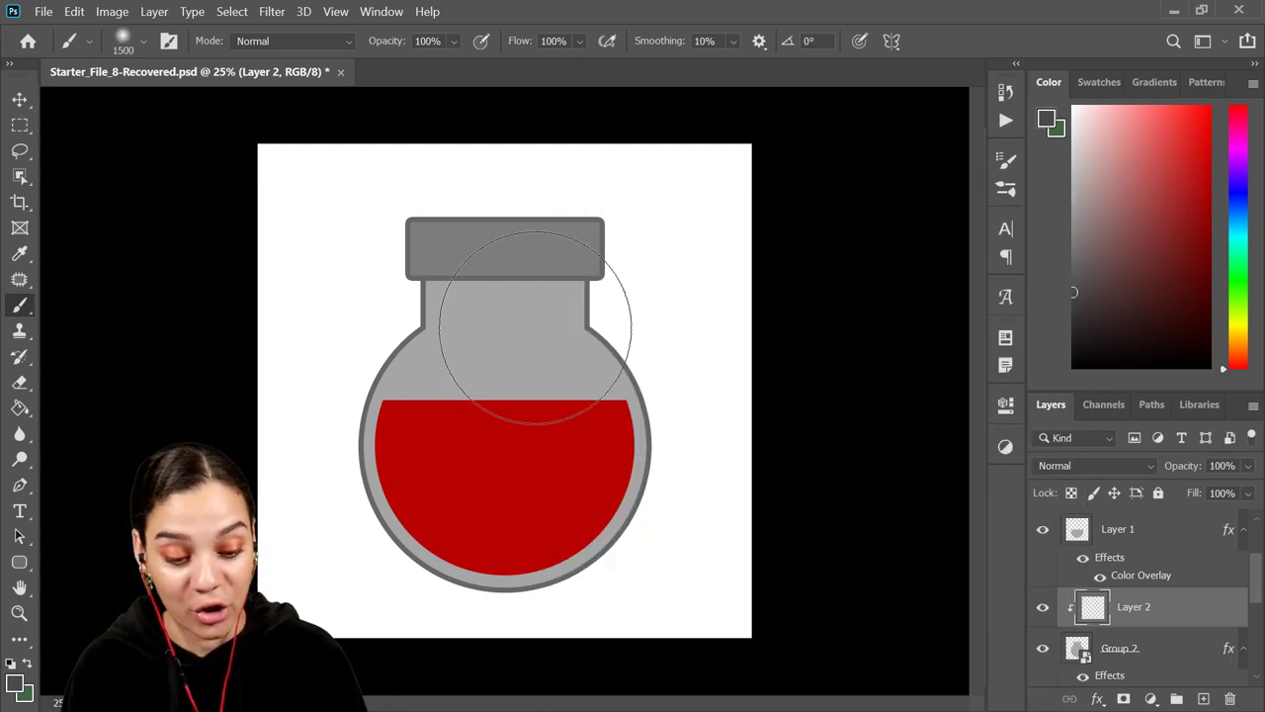
key(bracketright)
key(bracketright)
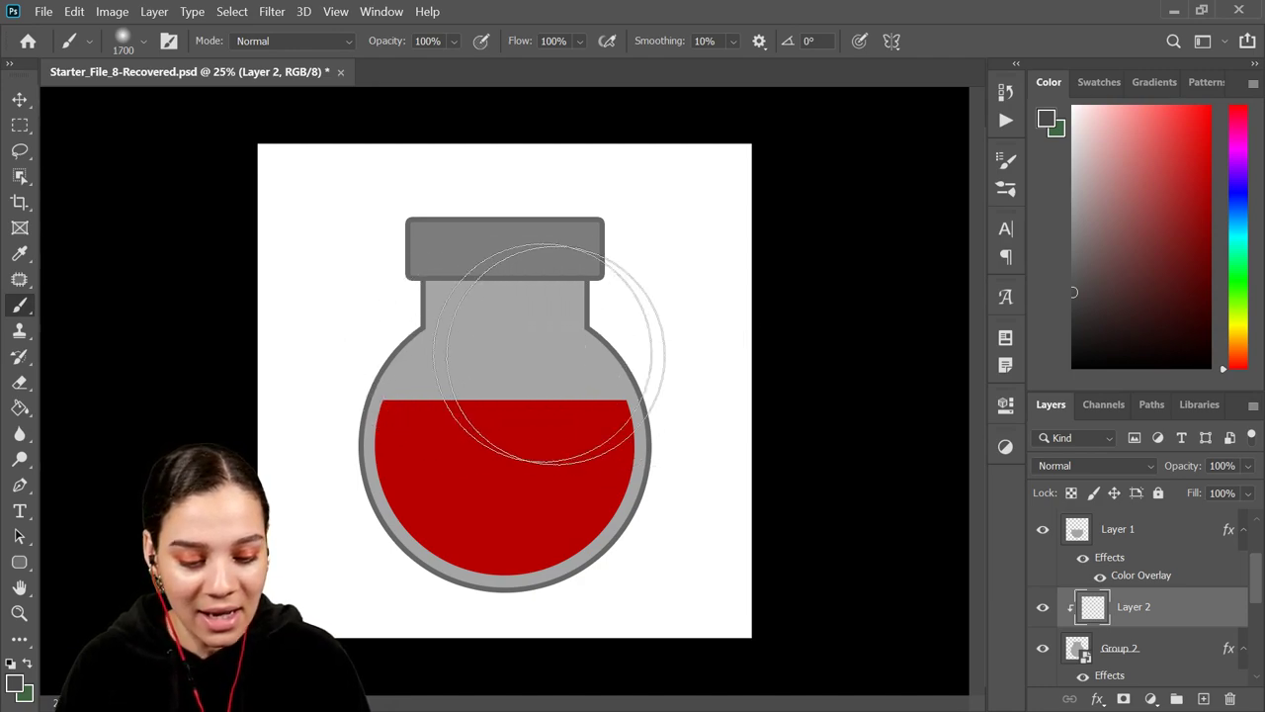
alt+click(486, 324)
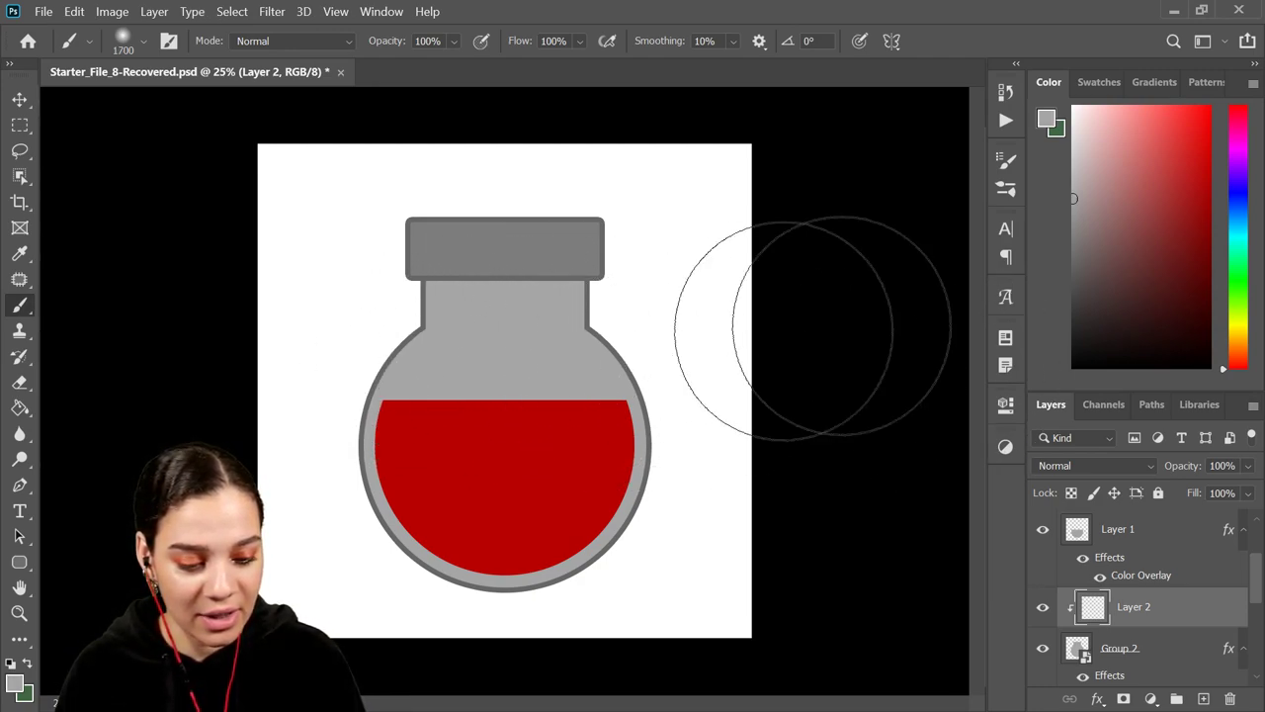
click(1074, 159)
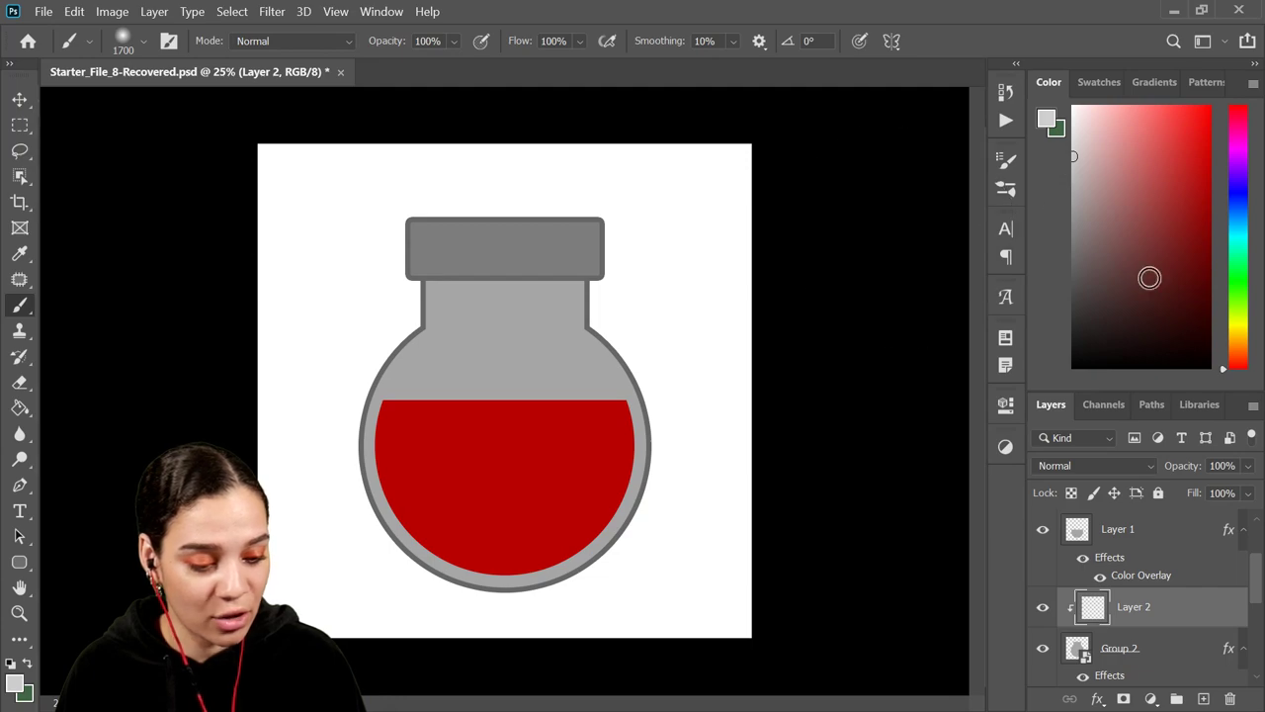
click(1132, 468)
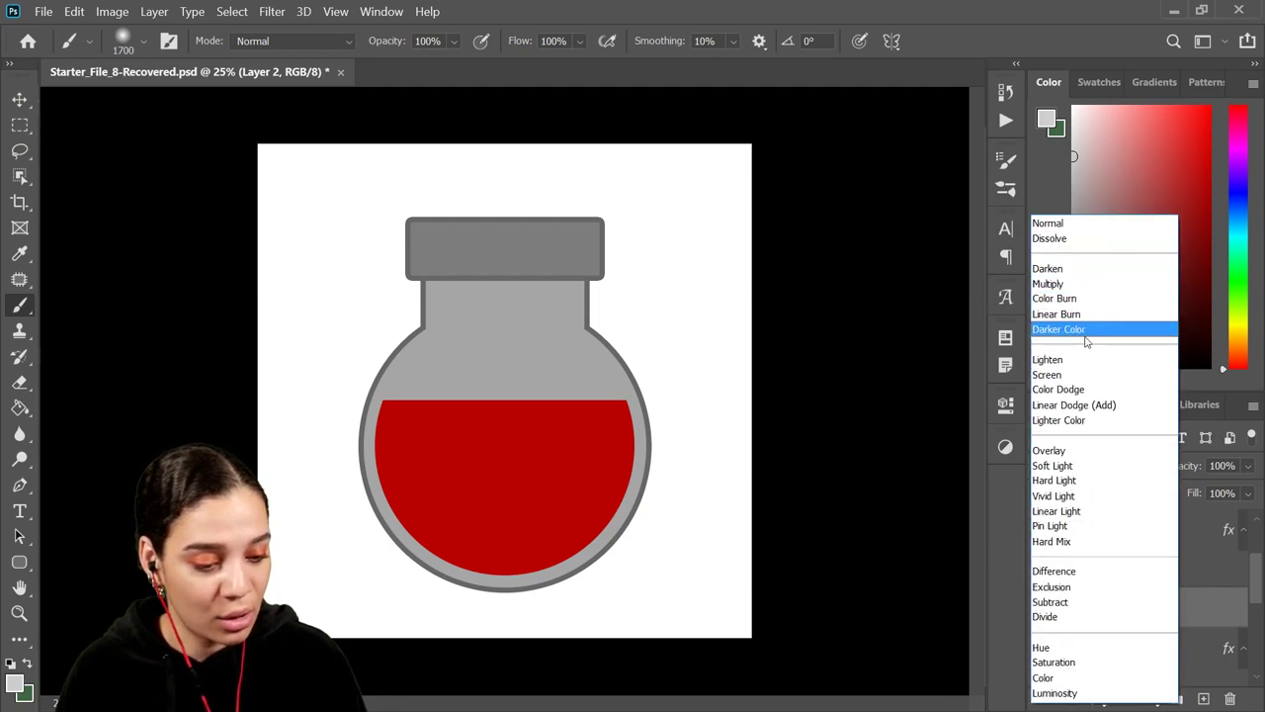
Step: Set Layer 2 to Dissolve and paint pale grainy speckle over the flask neck and upper bulb
click(1065, 238)
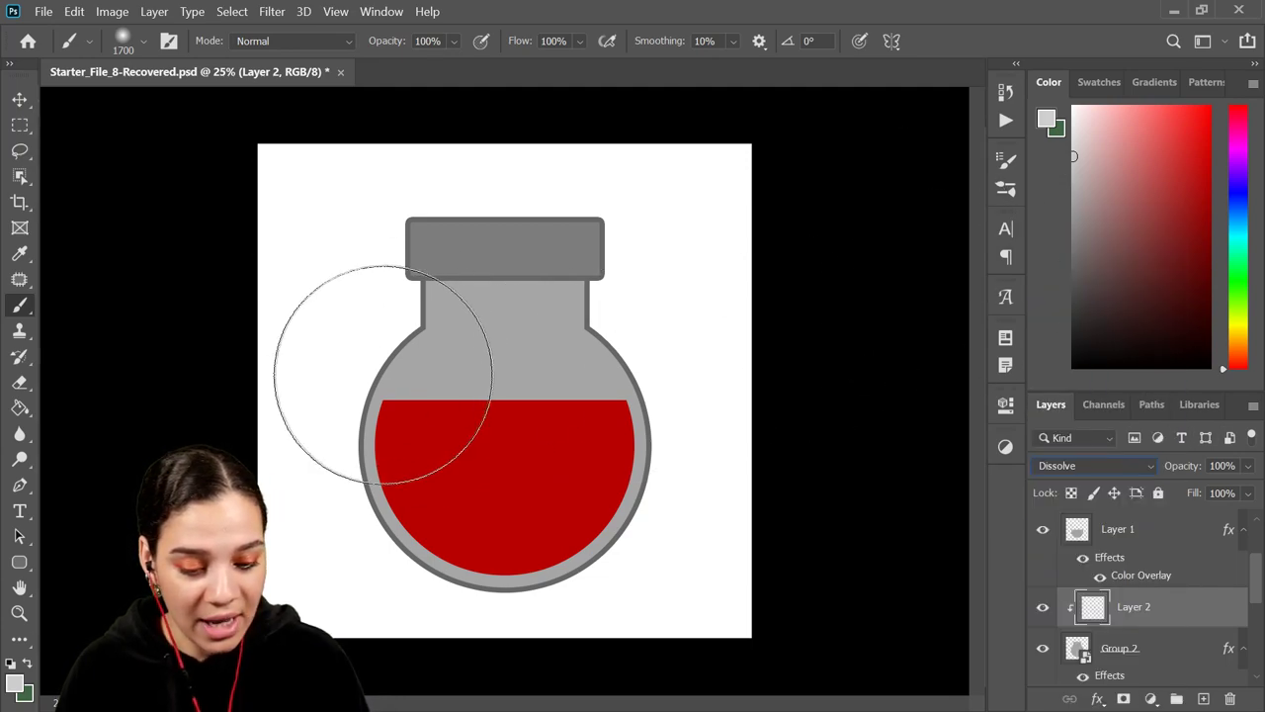
drag(382, 373, 475, 346)
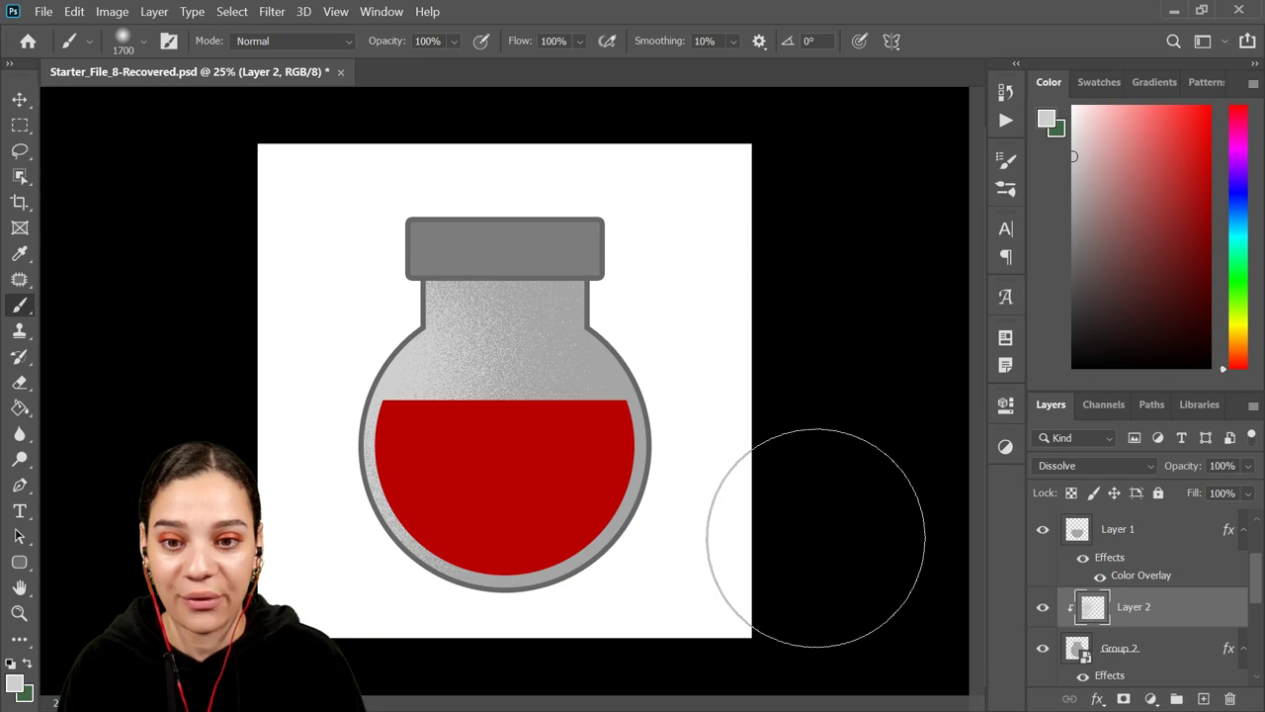
scroll(814, 534, up, 5)
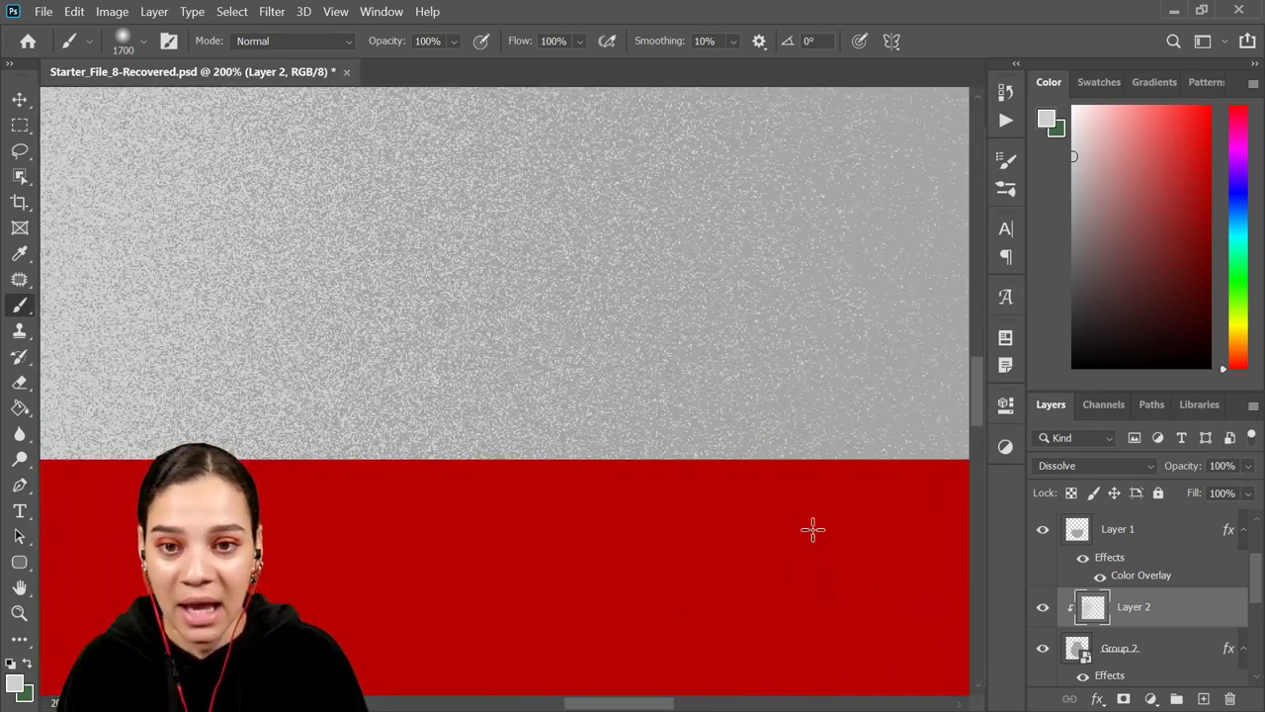
drag(494, 319, 743, 343)
scroll(741, 354, up, 1)
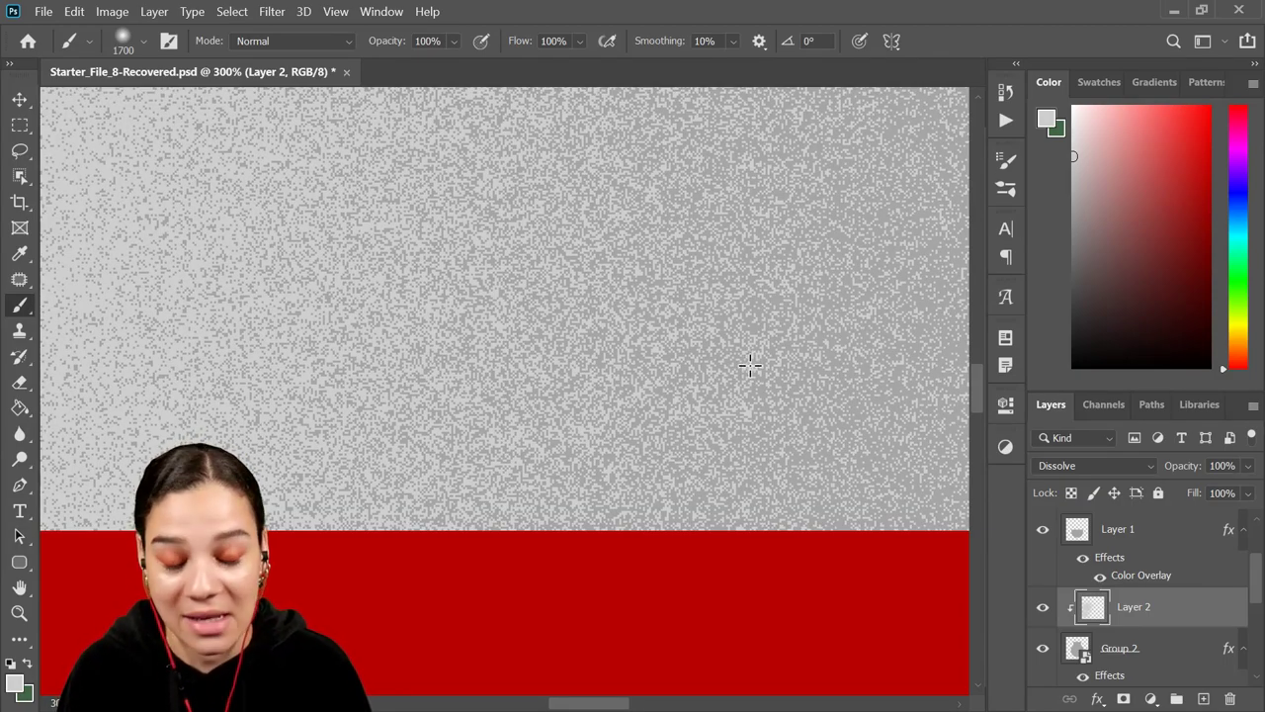
scroll(749, 228, down, 1)
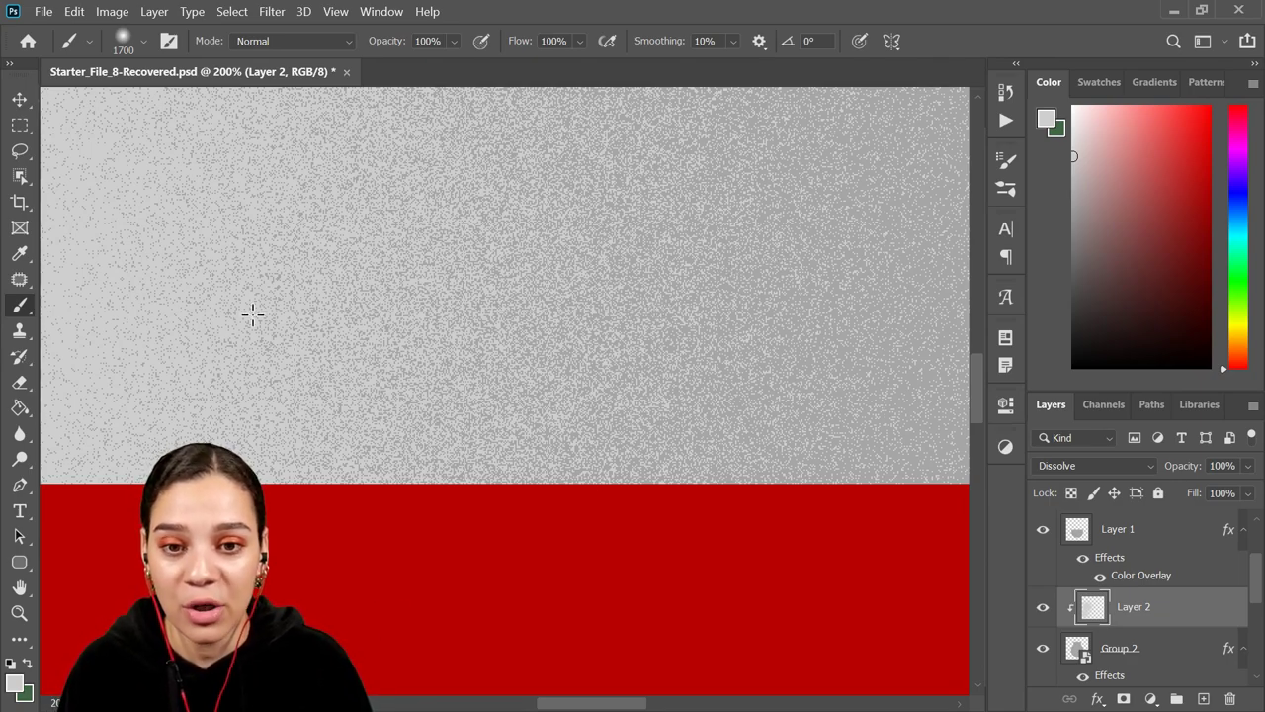
scroll(739, 352, up, 6)
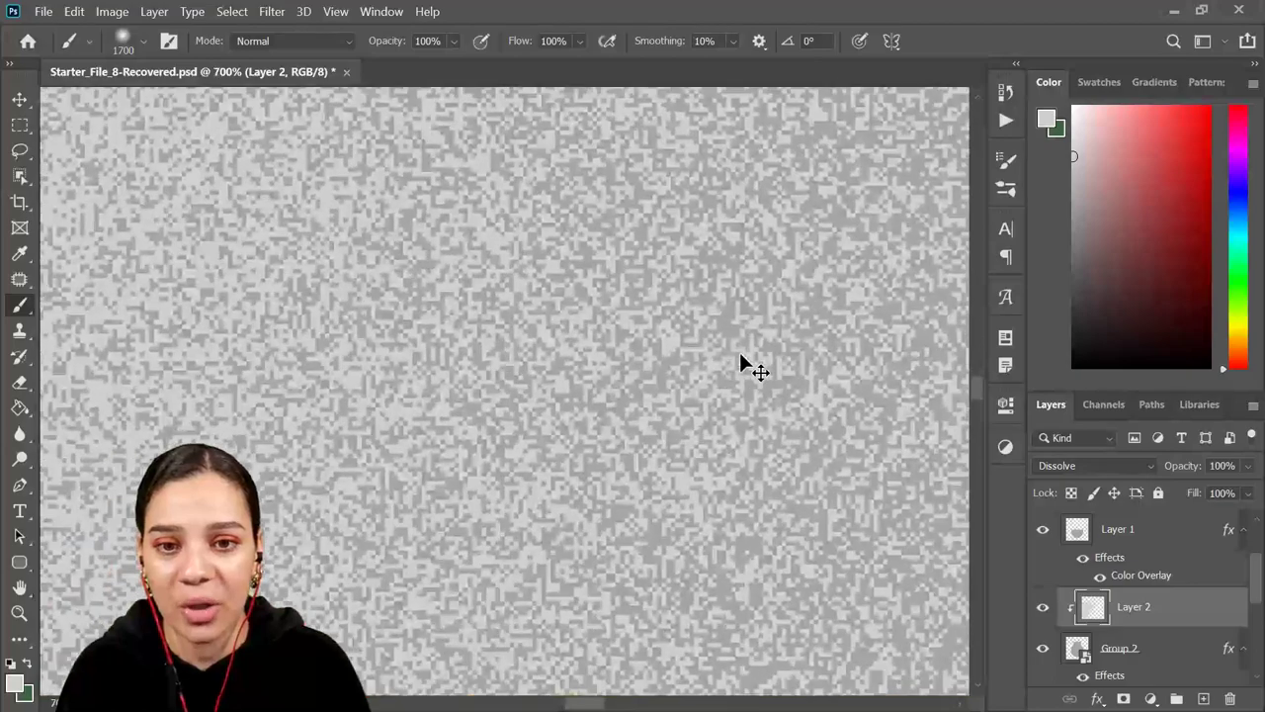
scroll(643, 277, up, 2)
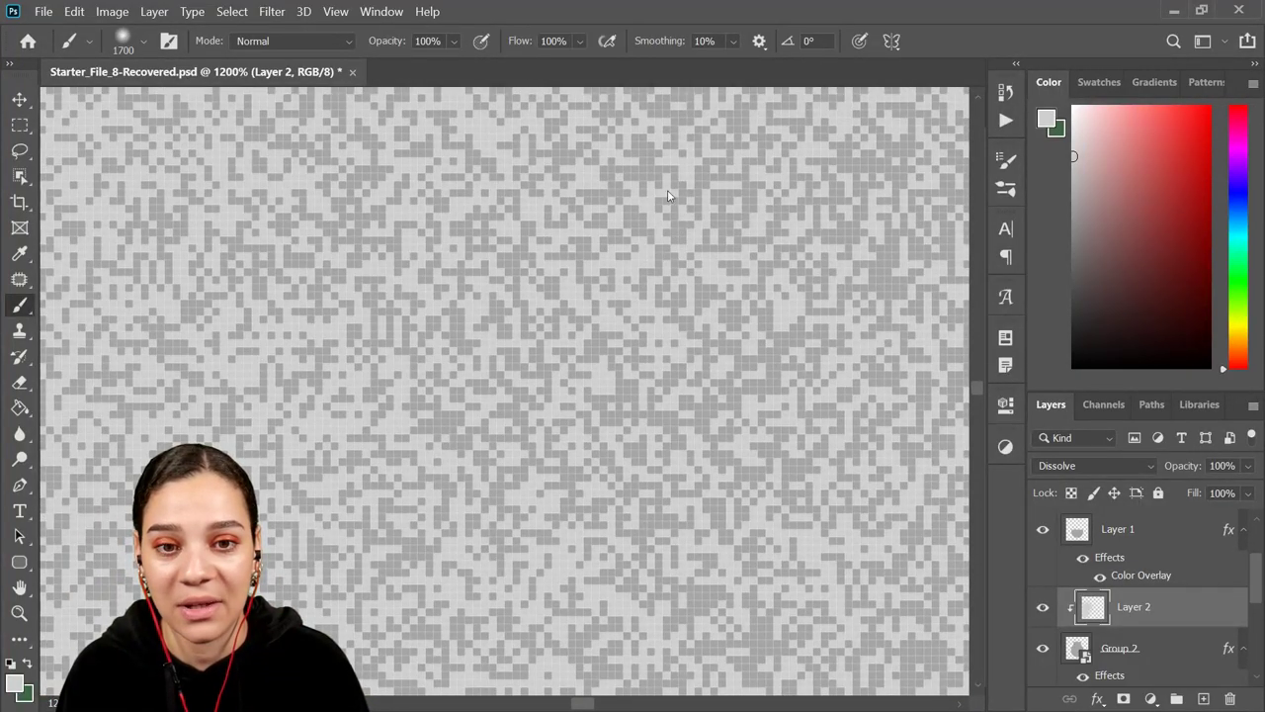
scroll(713, 286, down, 4)
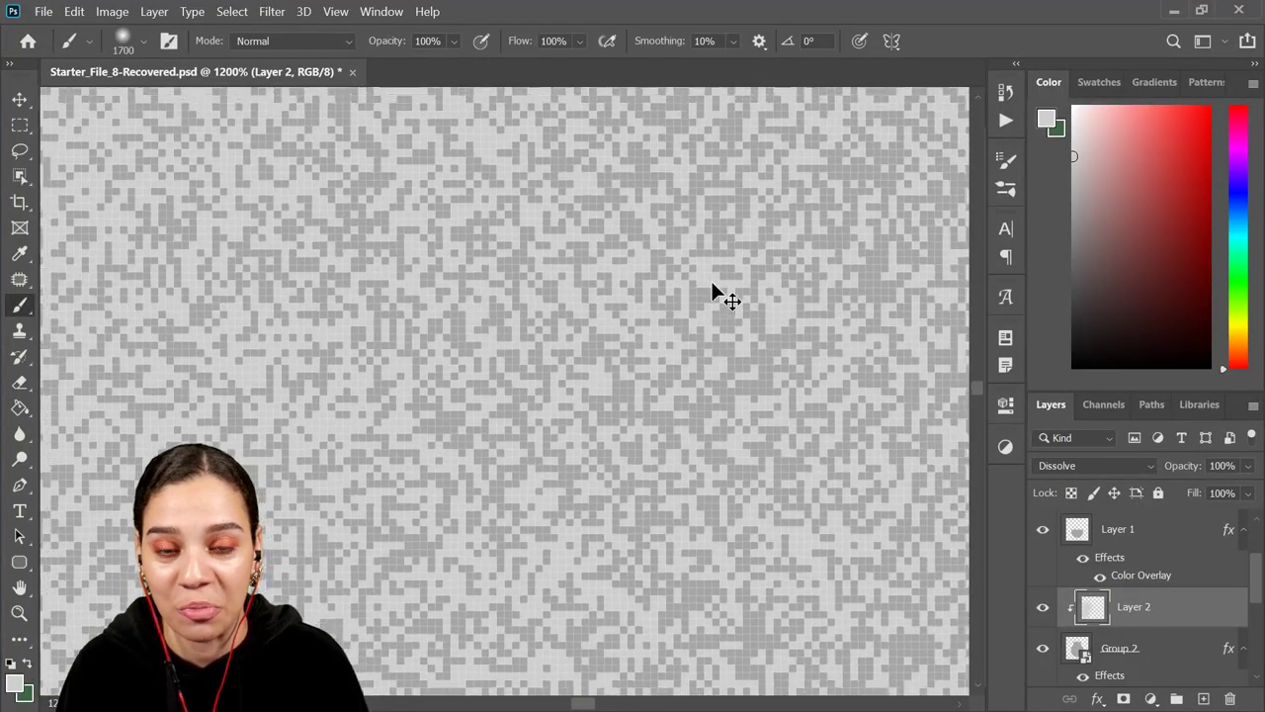
scroll(714, 294, down, 5)
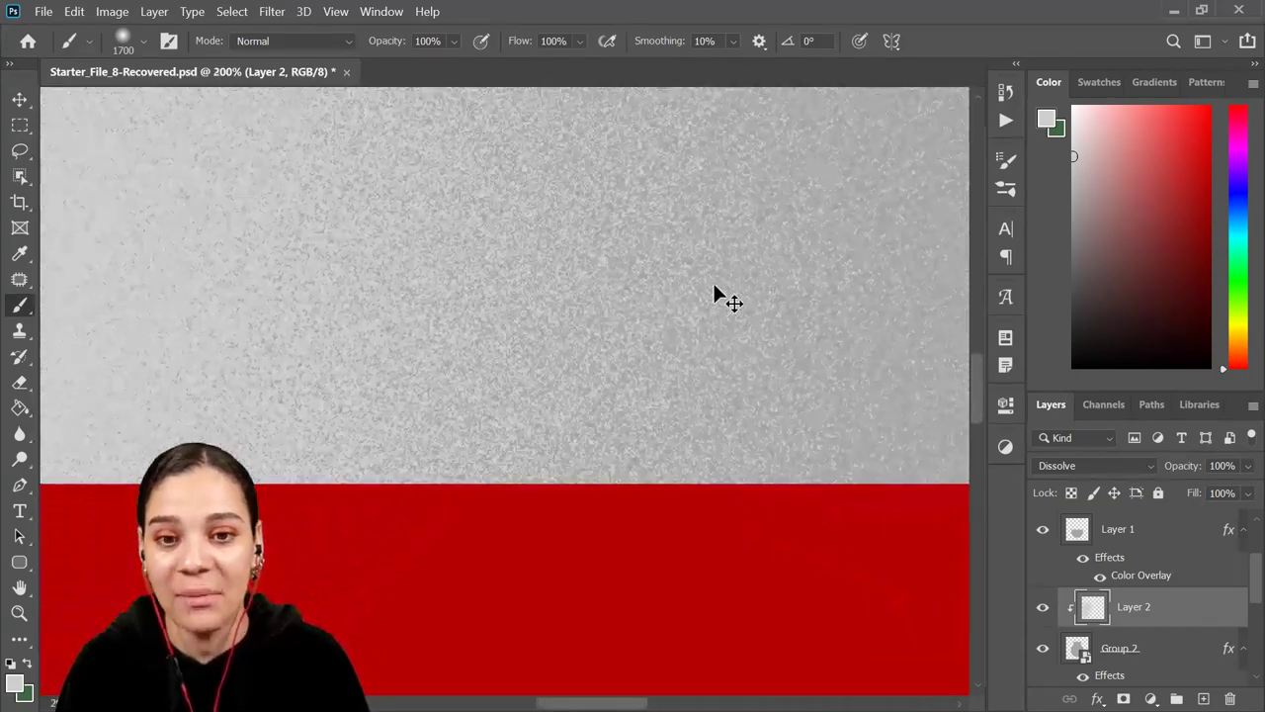
scroll(713, 294, down, 1)
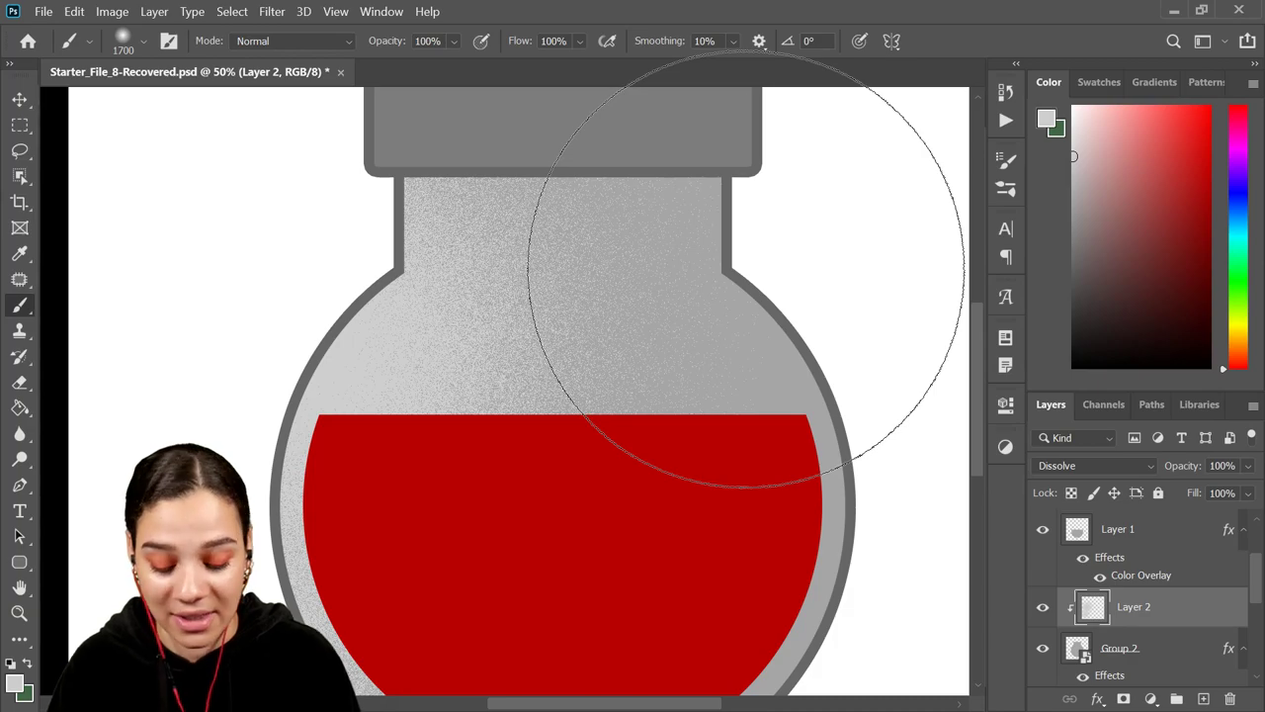
scroll(768, 288, down, 1)
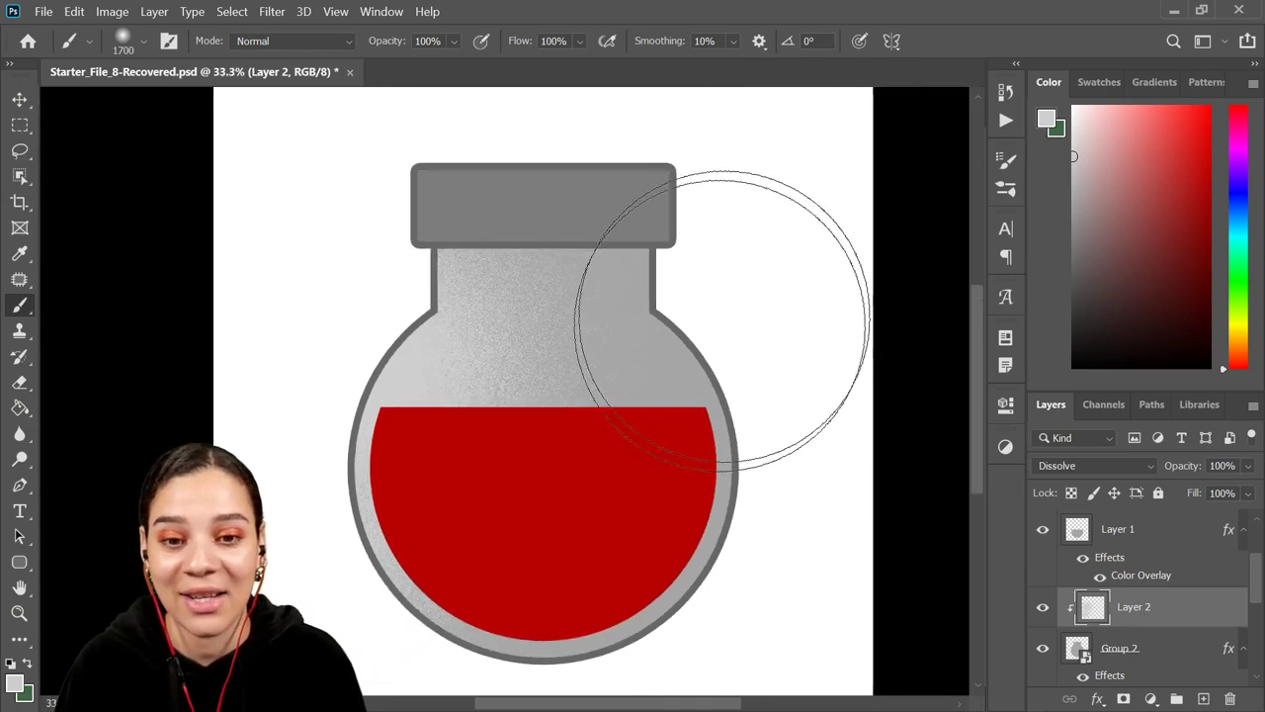
Step: Shade the flask's lower-right edges dark grey, then speckle the neck and upper bulb white
alt+click(729, 536)
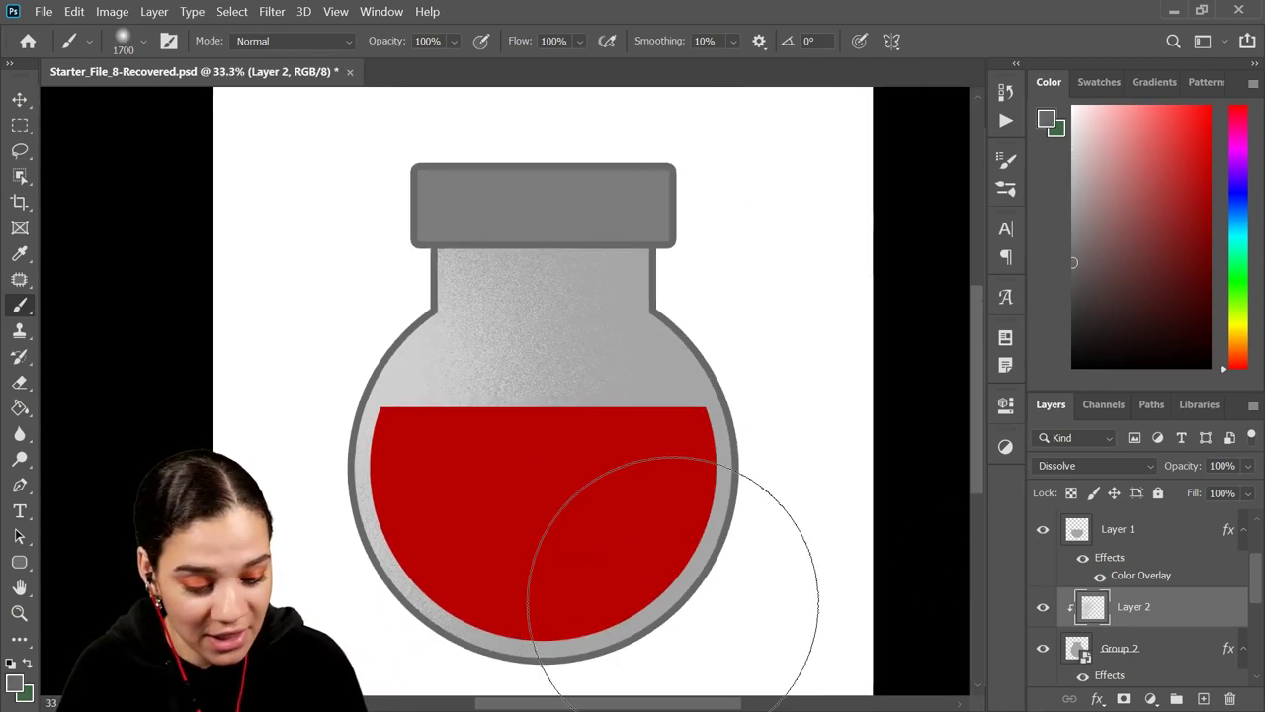
mouse_move(673, 603)
mouse_down()
mouse_move(545, 650)
mouse_move(496, 599)
mouse_move(539, 588)
mouse_move(553, 522)
mouse_move(704, 441)
mouse_up()
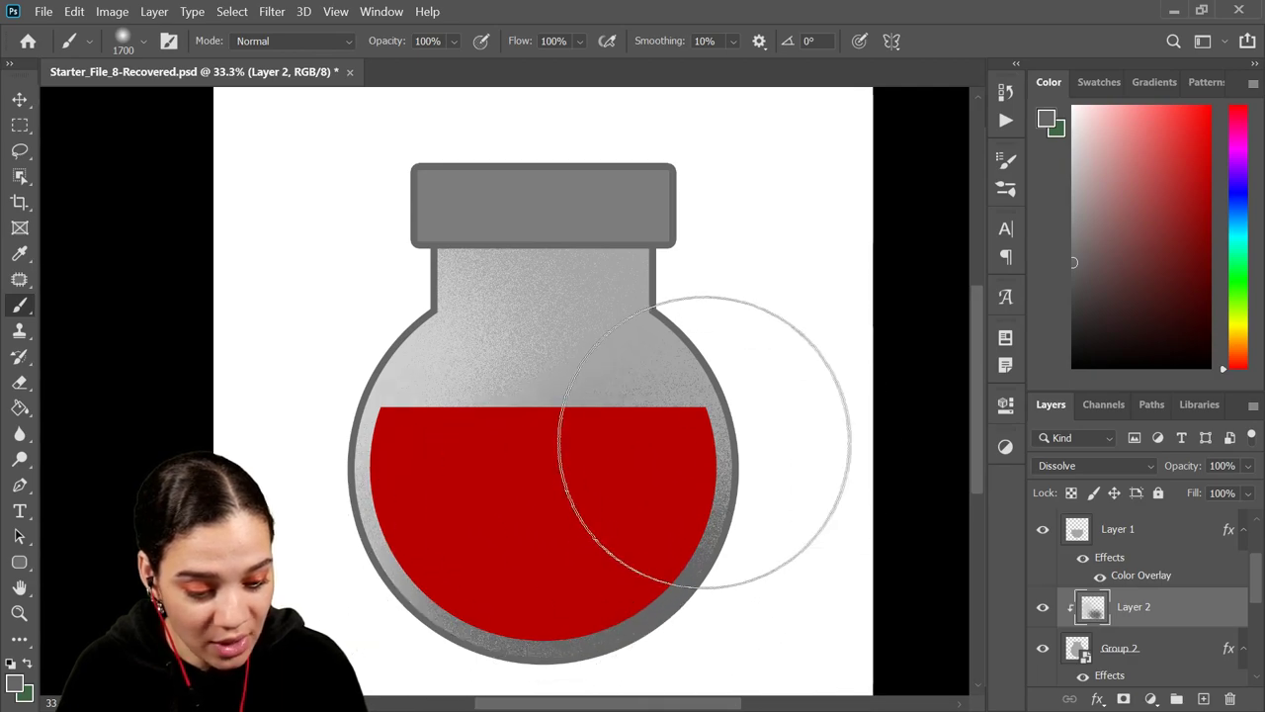
alt+click(544, 352)
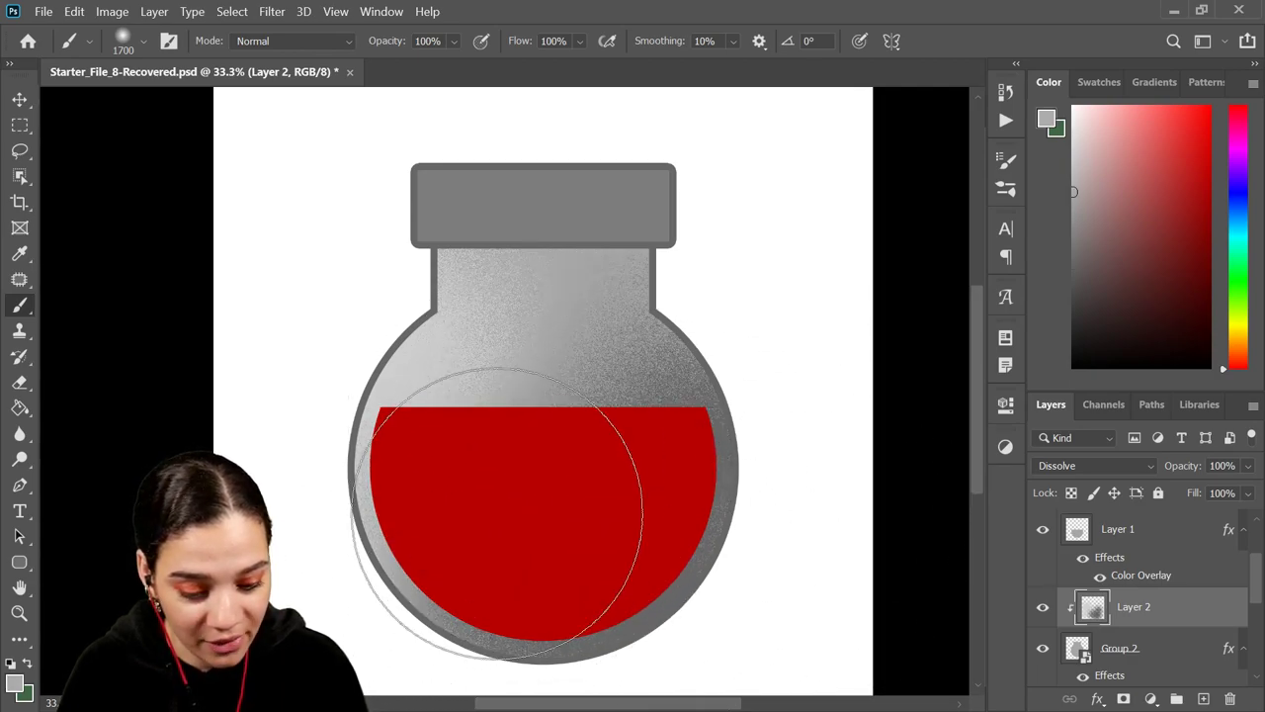
alt+click(804, 283)
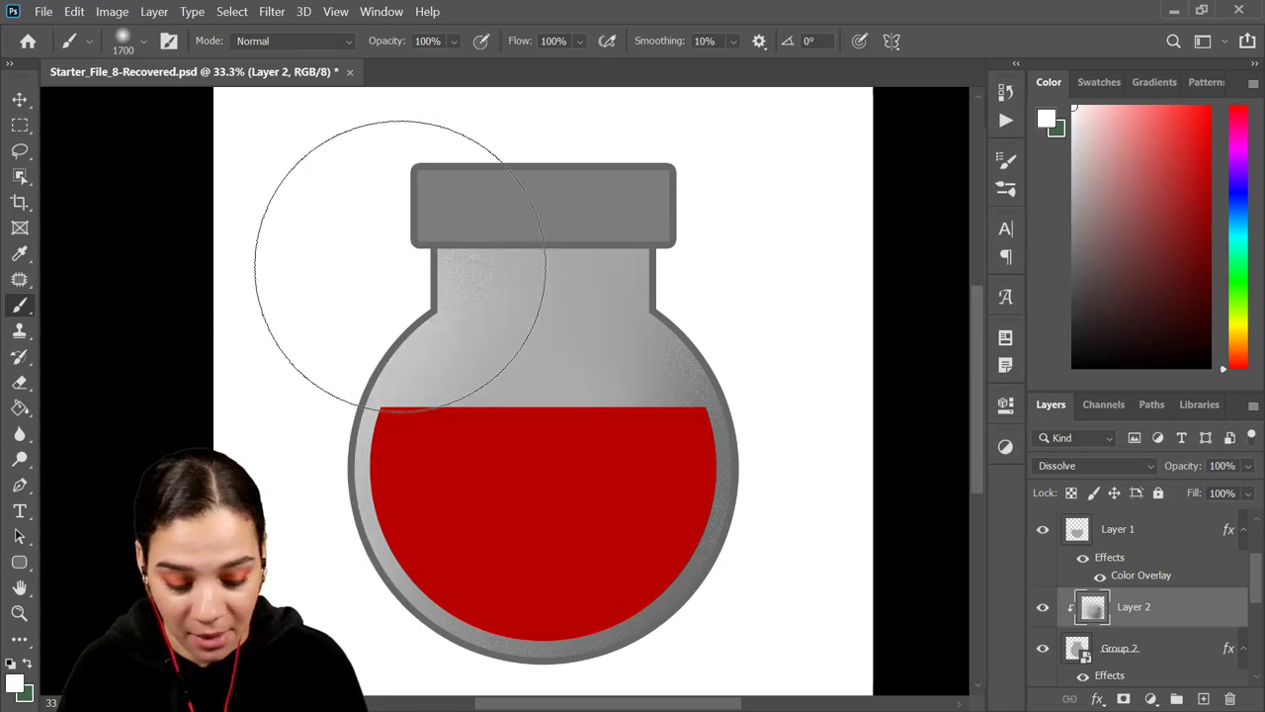
mouse_move(367, 240)
mouse_down()
mouse_move(498, 362)
mouse_move(254, 366)
mouse_up()
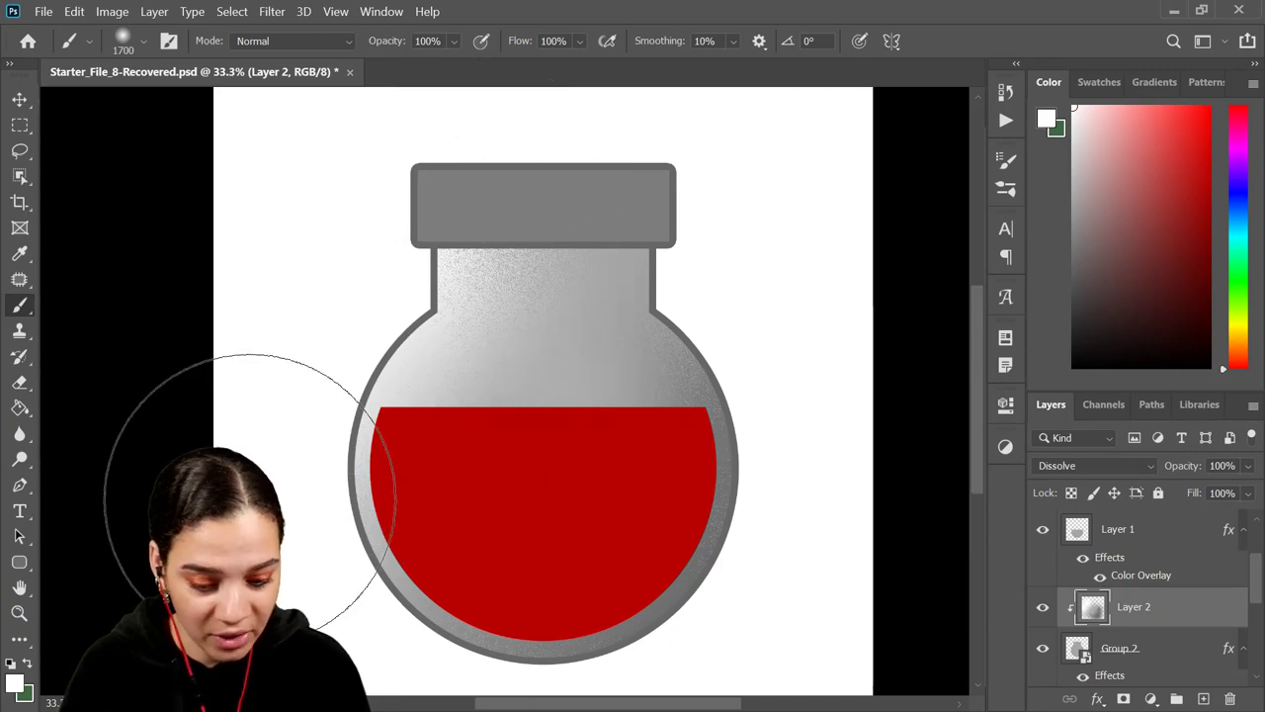
scroll(1195, 598, down, 3)
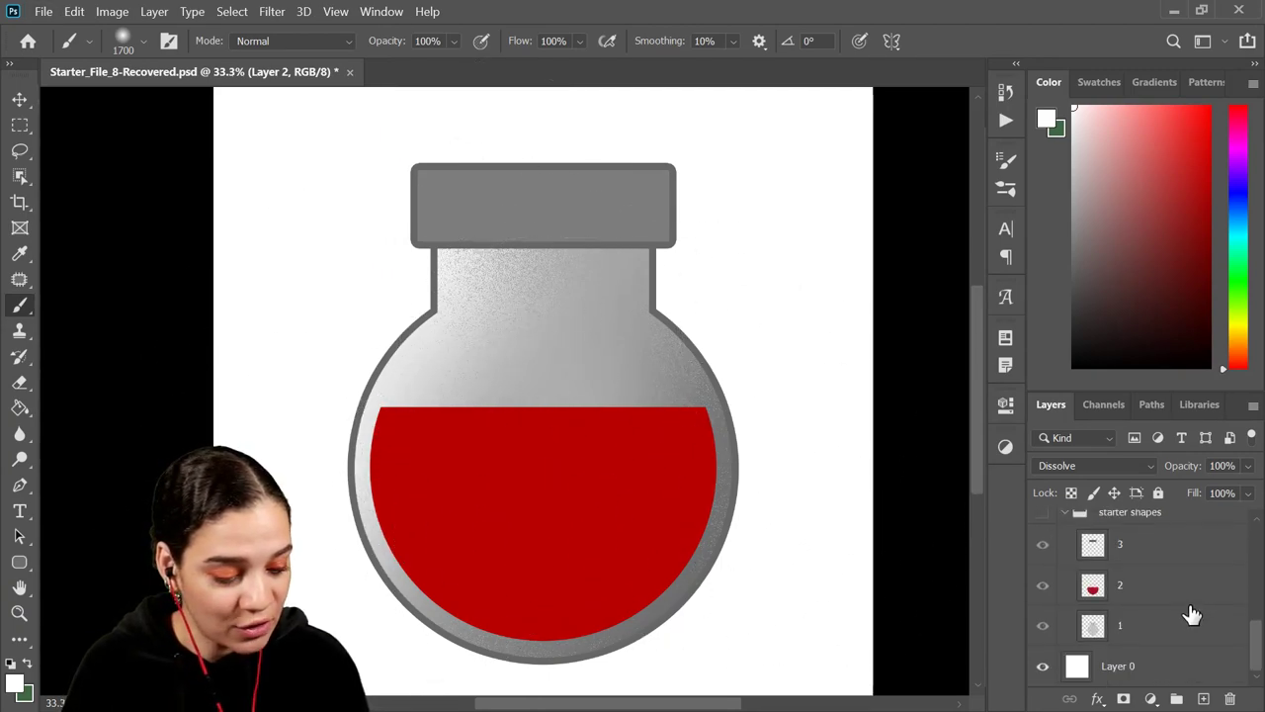
Step: Add Layer 3 above red liquid Layer 1, clip it, and sample the liquid's red
click(1186, 596)
scroll(1186, 588, up, 4)
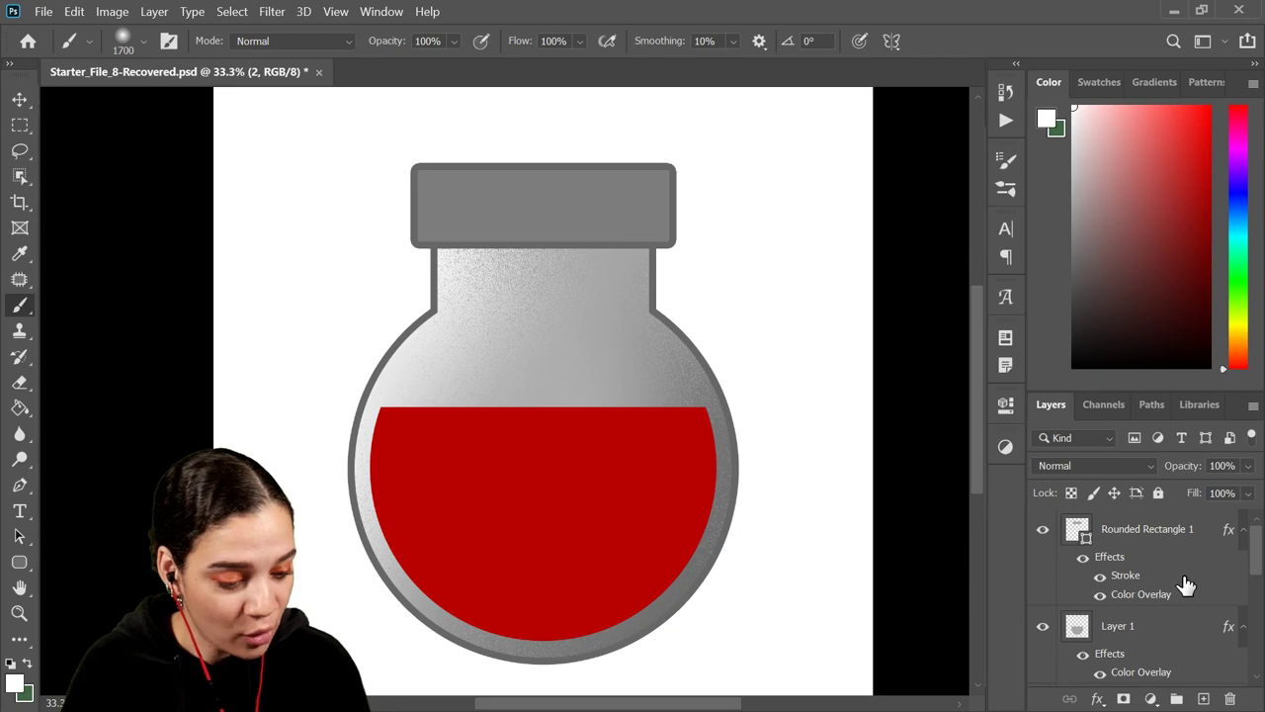
scroll(1186, 585, down, 2)
click(1182, 541)
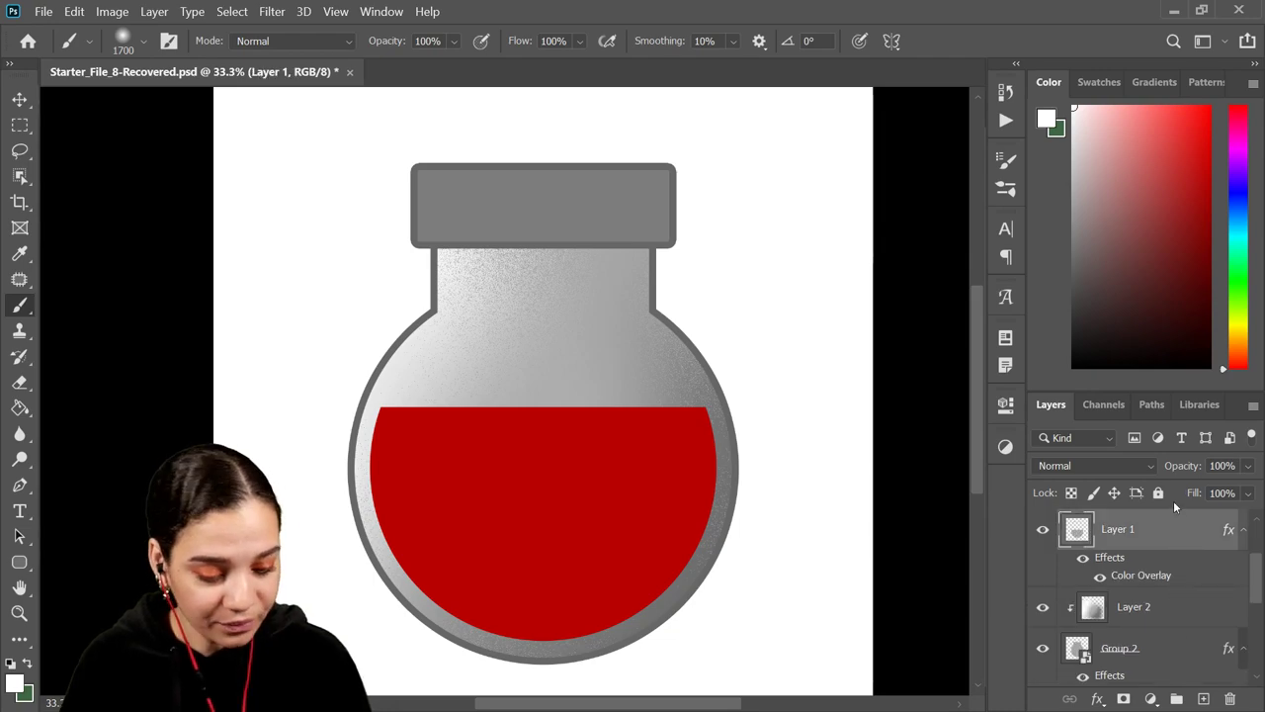
key(ctrl+shift+n)
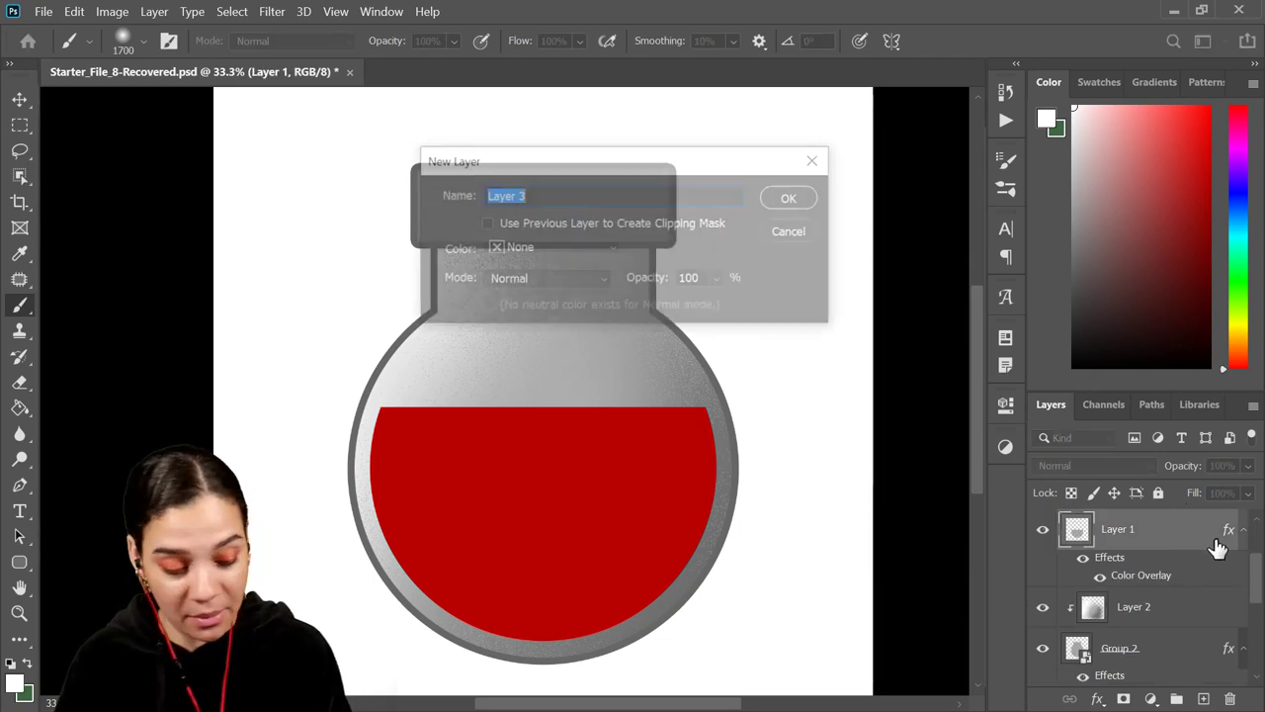
key(Return)
right_click(1170, 533)
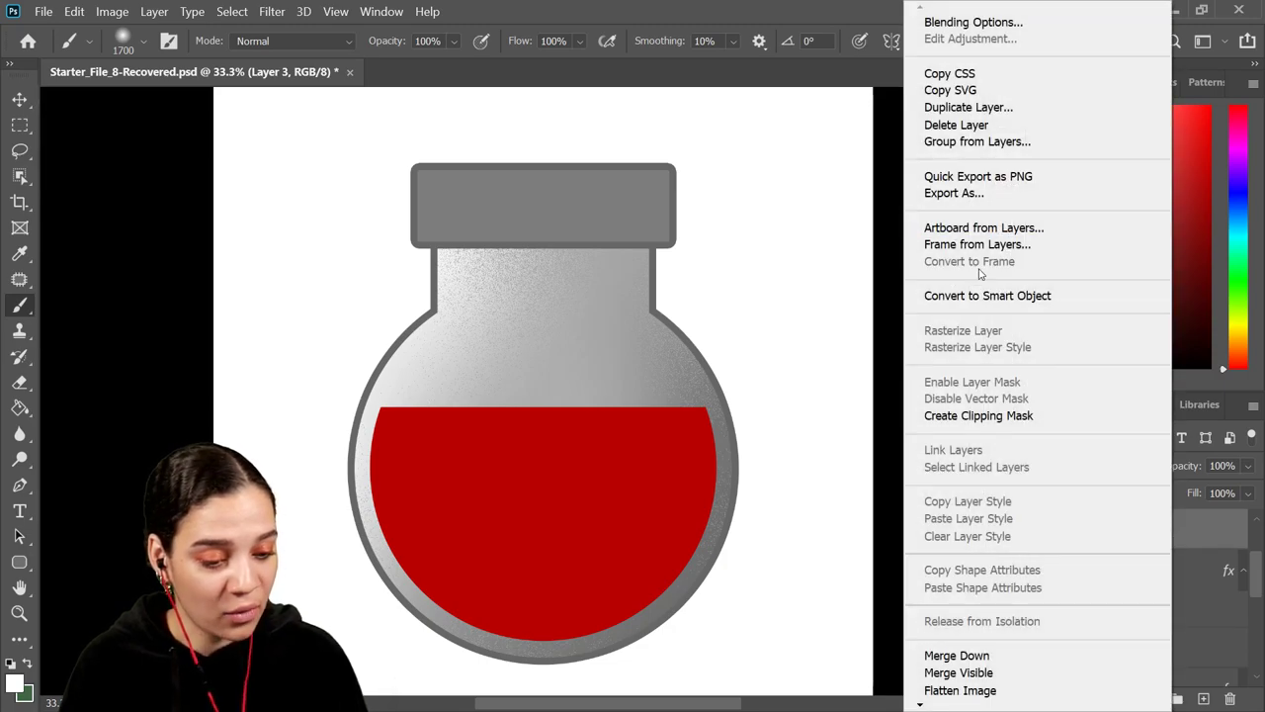
click(989, 415)
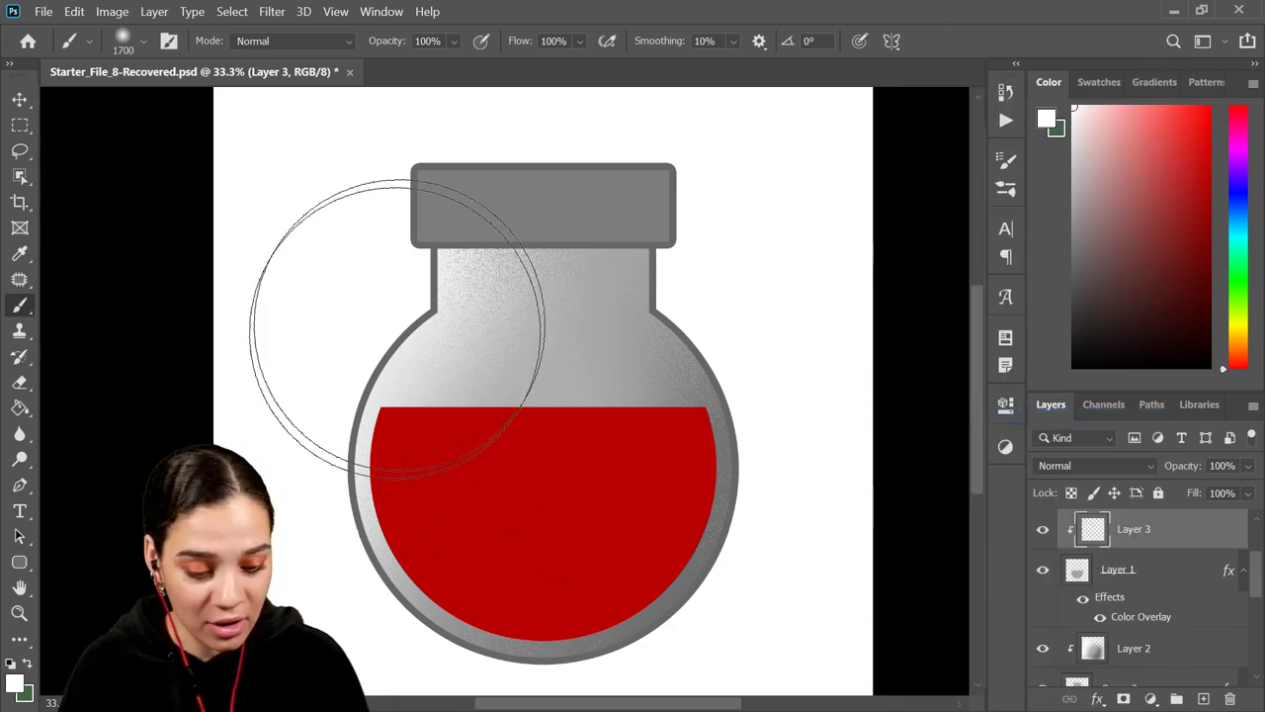
alt+click(526, 461)
mouse_move(1173, 306)
mouse_down()
mouse_move(1210, 139)
mouse_move(1196, 140)
mouse_move(1208, 135)
mouse_up()
Step: Pick a brighter red and rasterize Layer 1's Color Overlay style into pixels
click(392, 429)
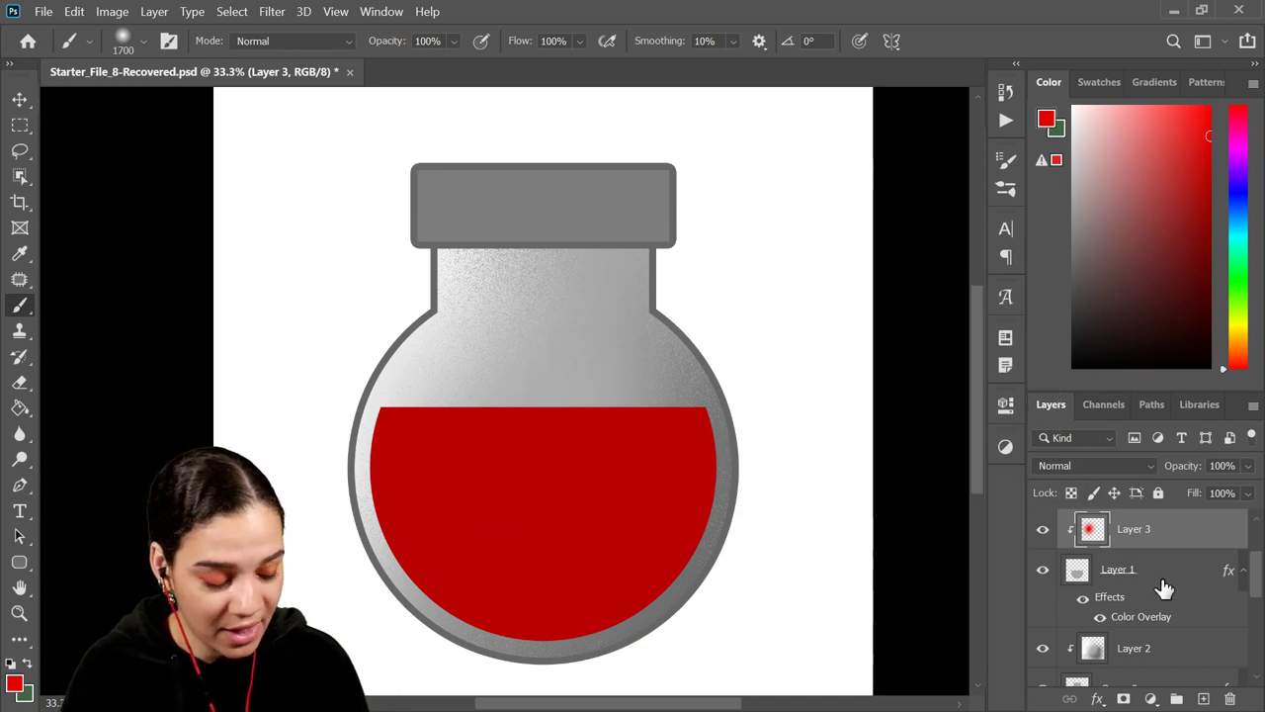
click(1242, 572)
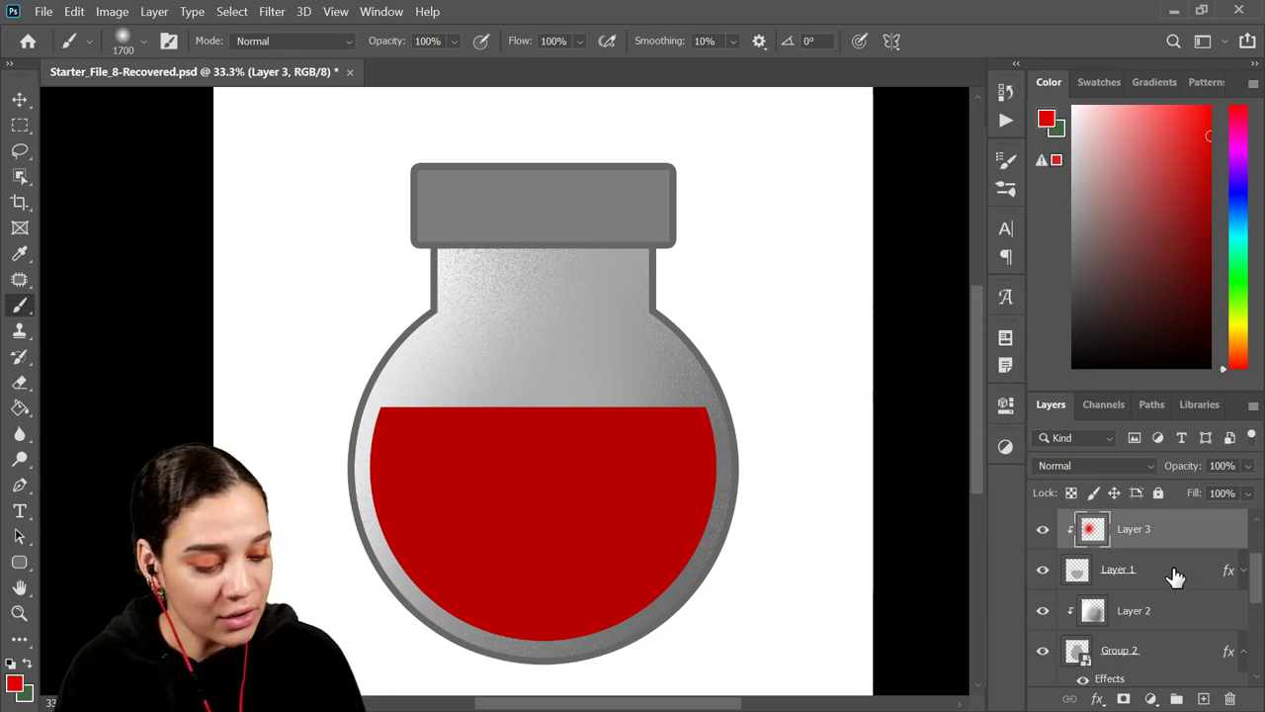
right_click(1172, 567)
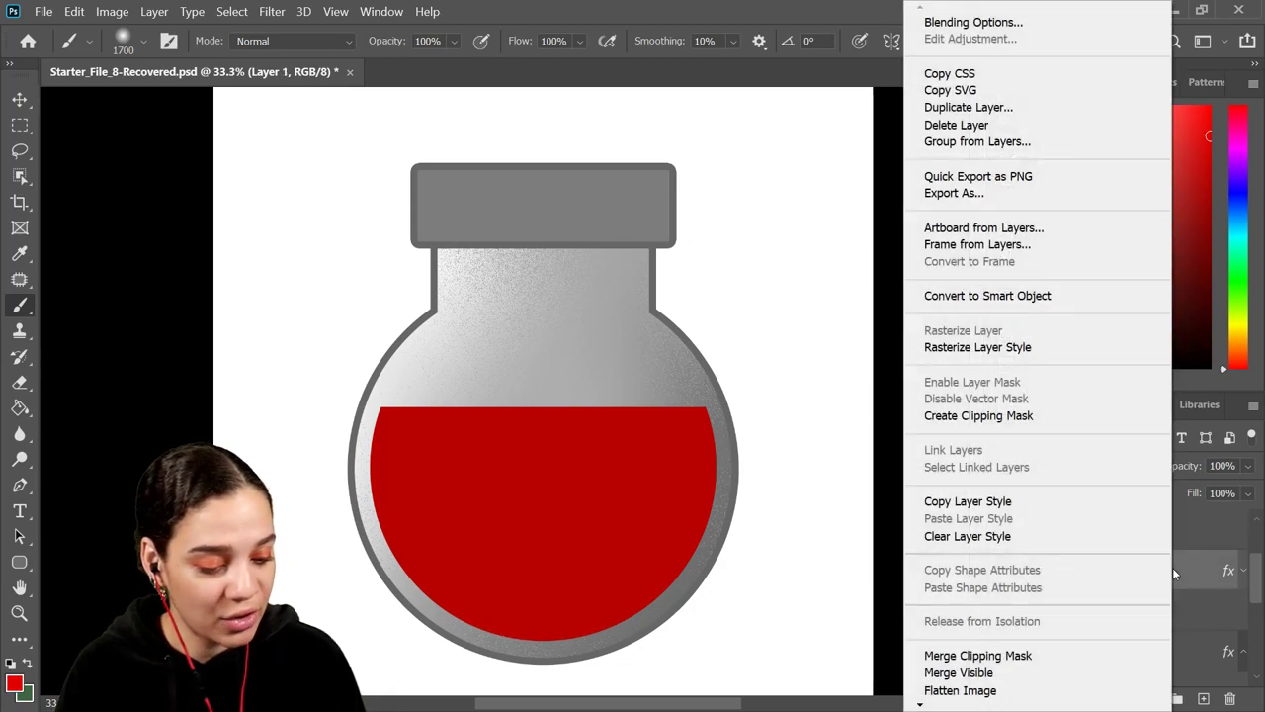
click(1025, 348)
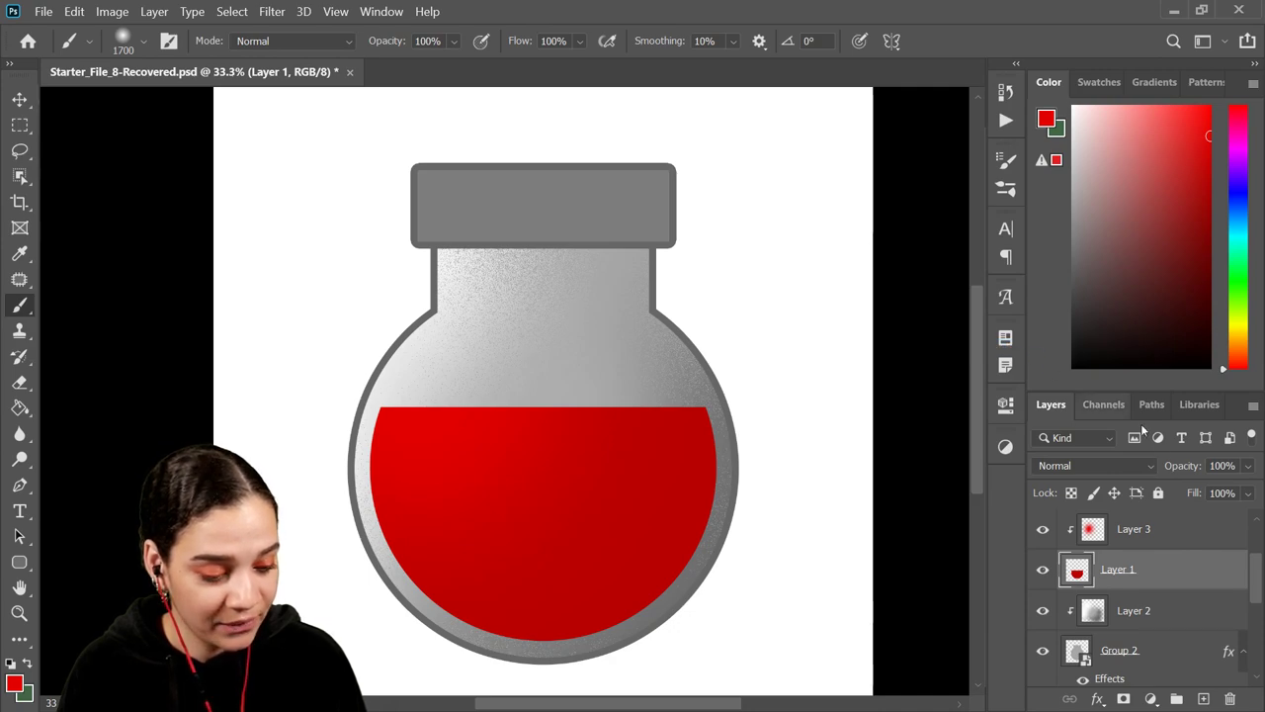
Step: Paint bright pure red over the upper left of the liquid on Layer 3
click(1176, 534)
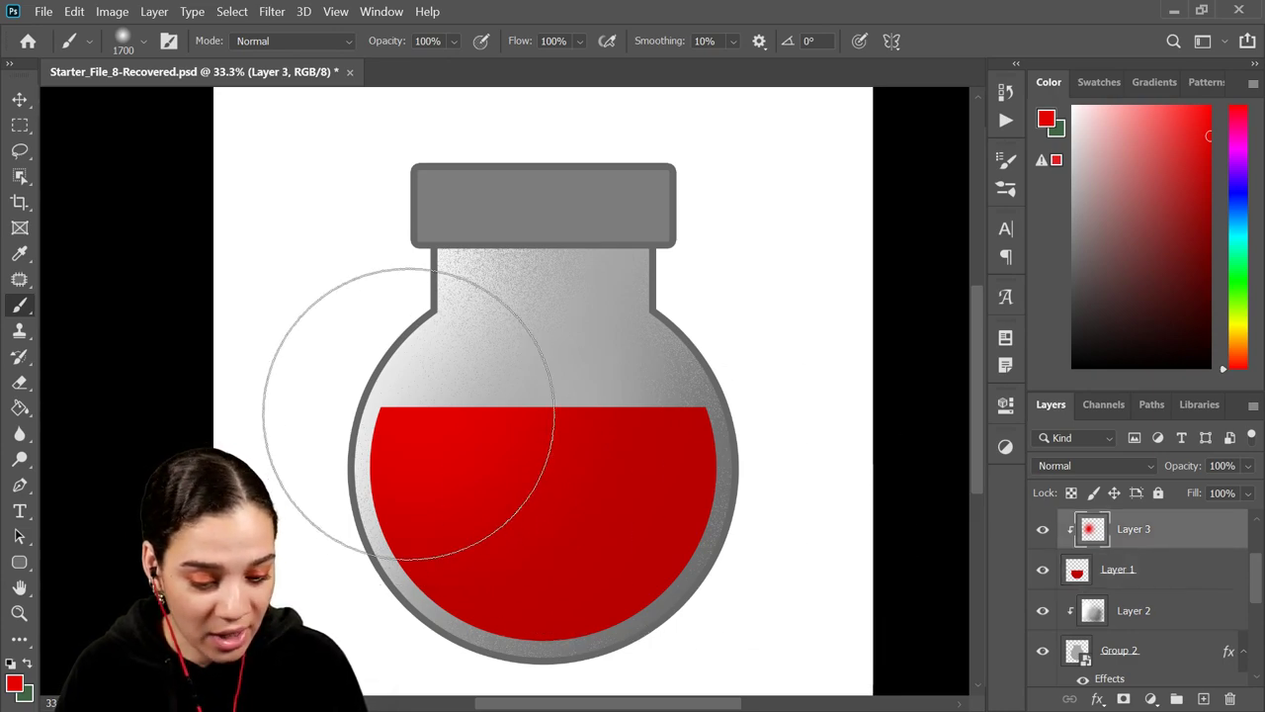
click(1199, 107)
drag(1198, 107, 1208, 107)
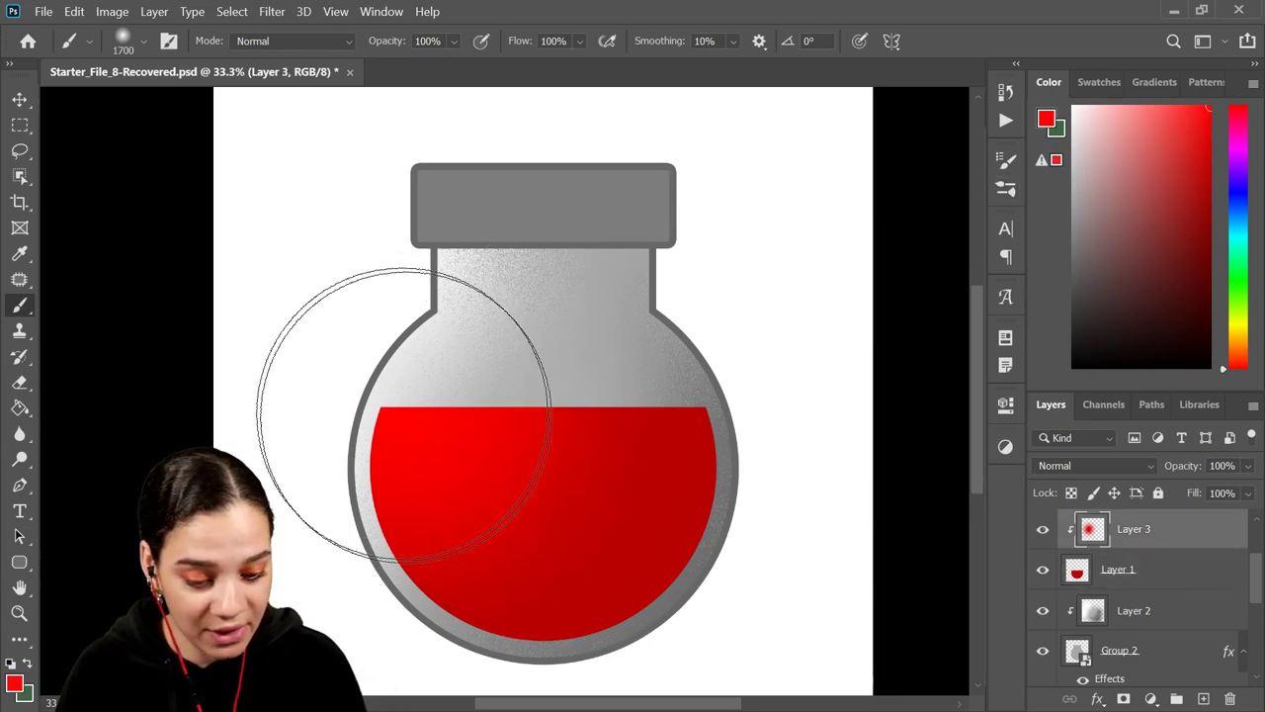
mouse_move(403, 389)
mouse_down()
mouse_move(474, 419)
mouse_move(444, 407)
mouse_up()
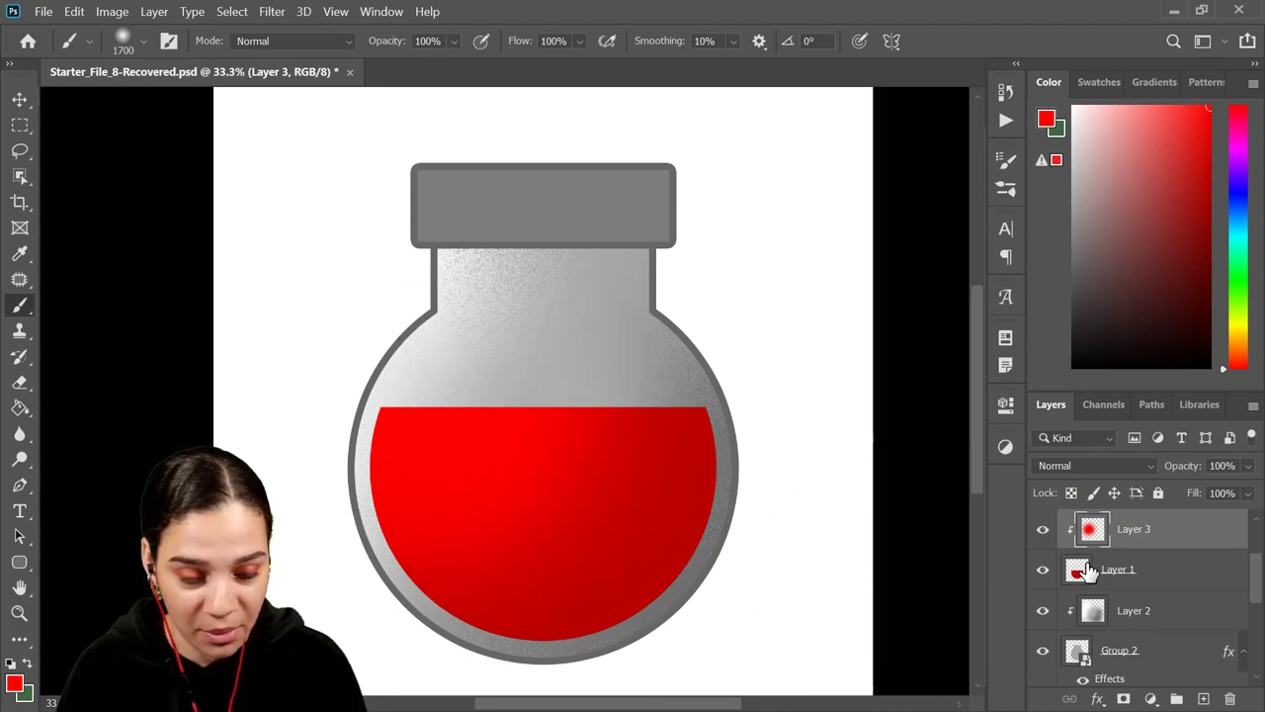
Step: Set Layer 3 to Dissolve, shrink the brush to 1300, and darken the liquid's right side
drag(1183, 209, 1228, 208)
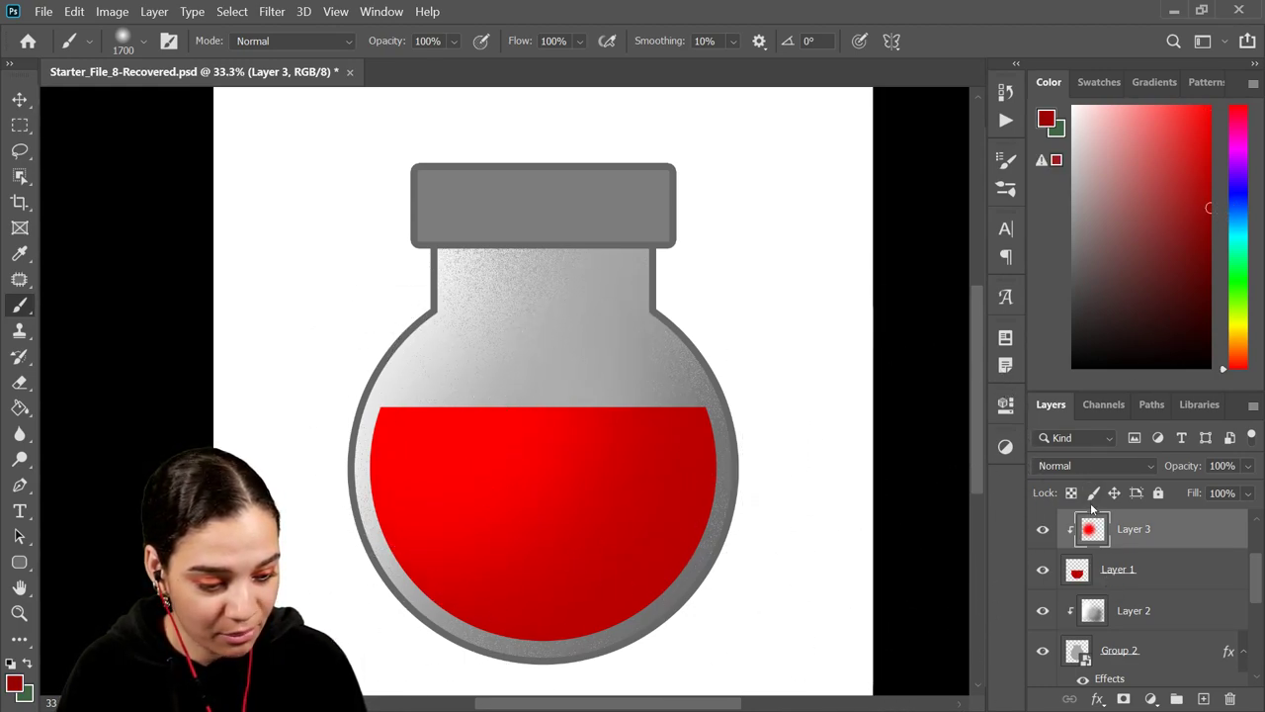
click(1072, 461)
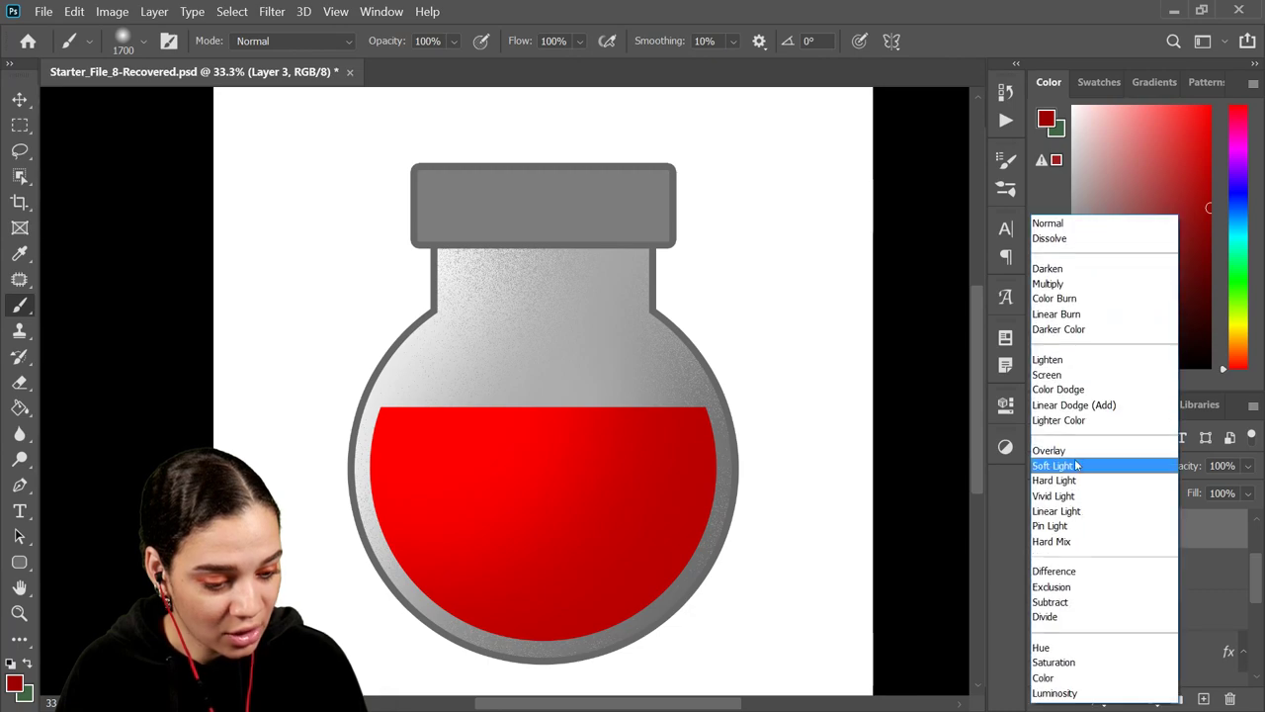
click(1079, 239)
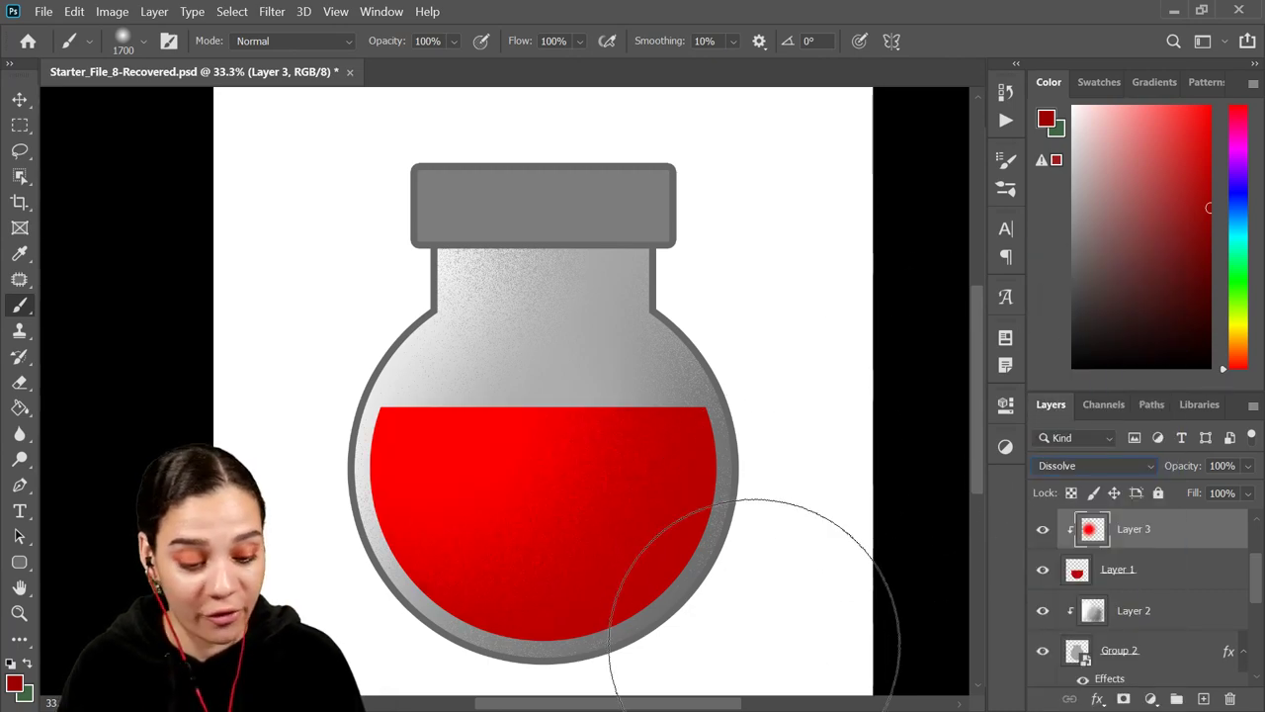
key(bracketleft)
key(bracketleft)
key(bracketleft)
key(bracketleft)
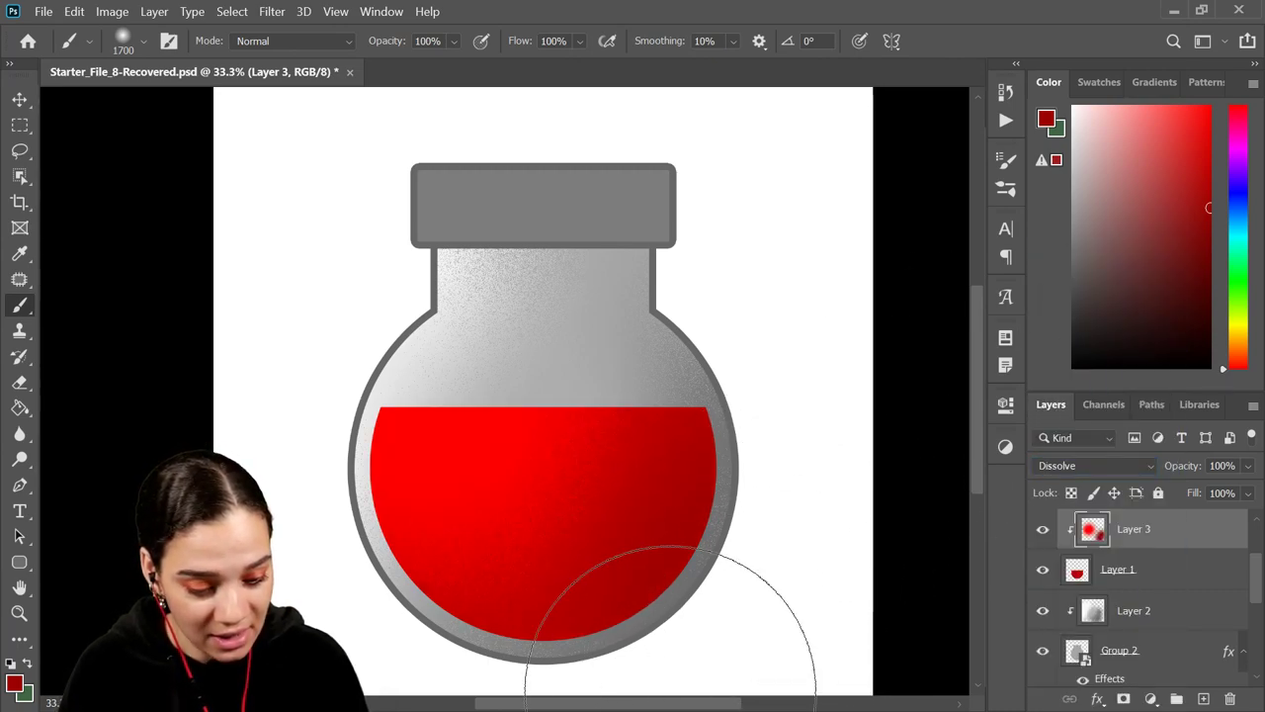
mouse_move(766, 533)
mouse_down()
mouse_move(724, 502)
mouse_move(678, 671)
mouse_up()
alt+click(652, 593)
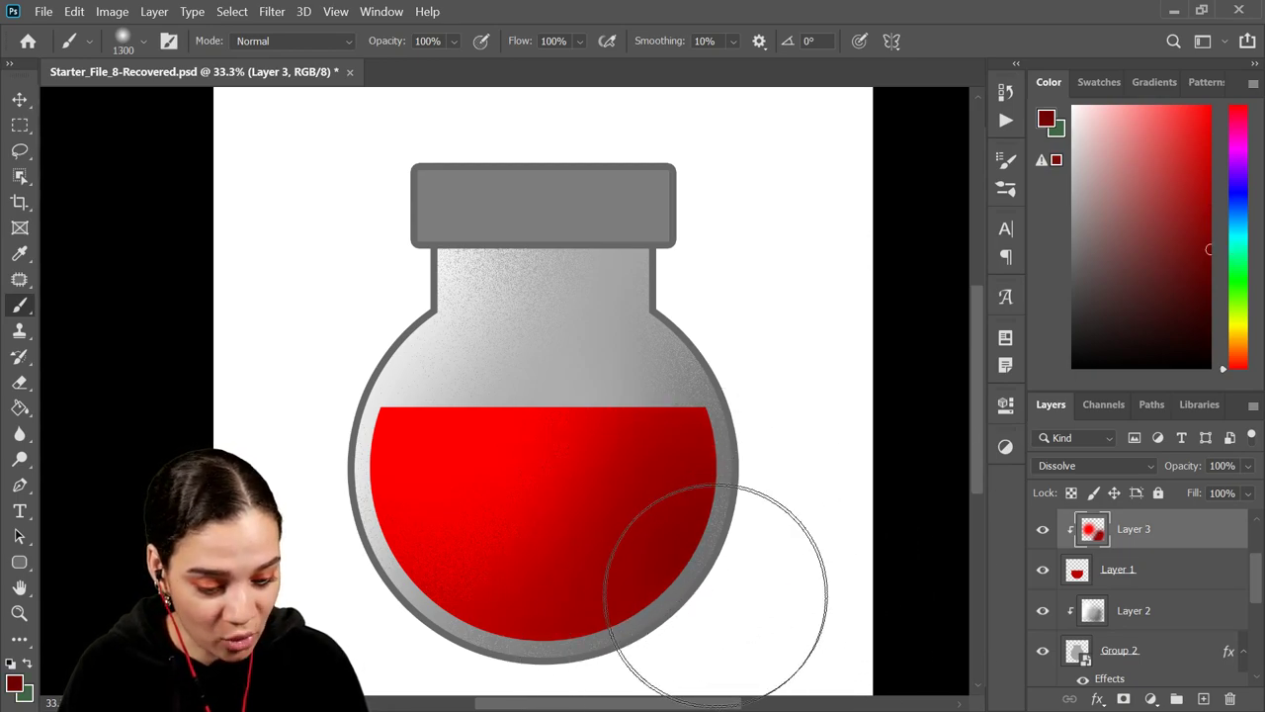
Step: Brighten the liquid's lower middle and darken its bottom toward near-black red
scroll(593, 606, left, 1)
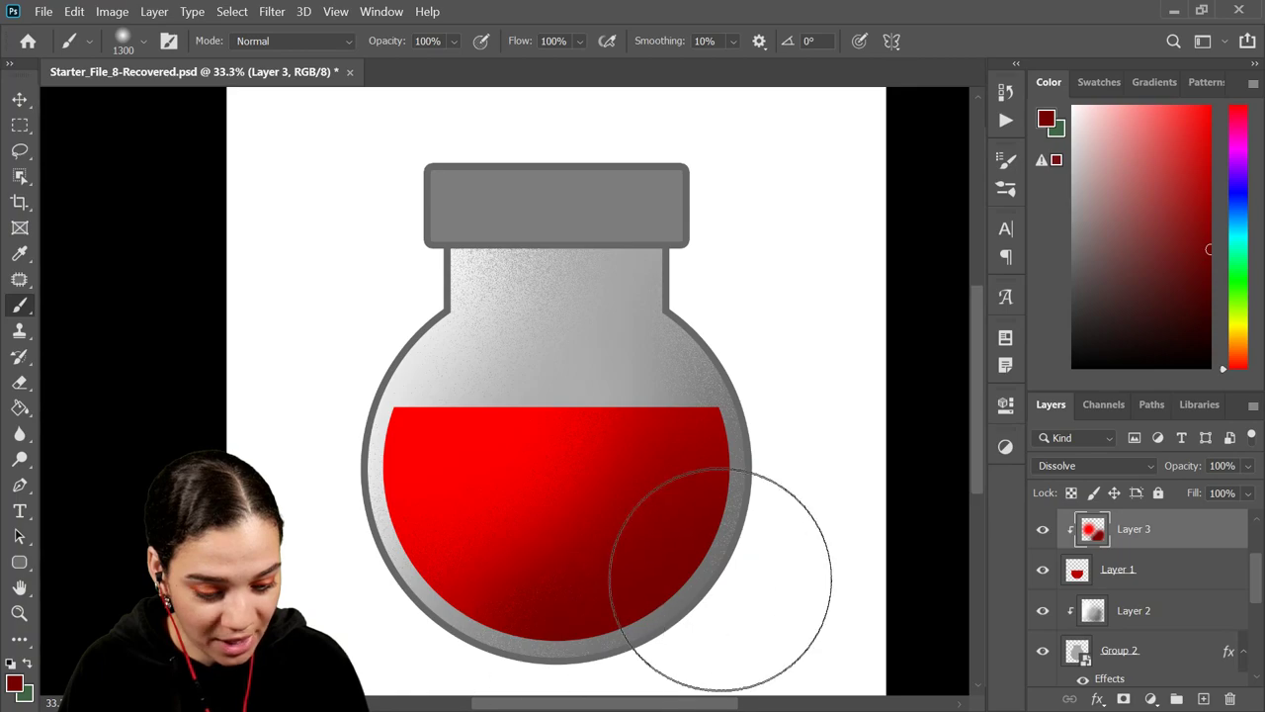
alt+click(601, 483)
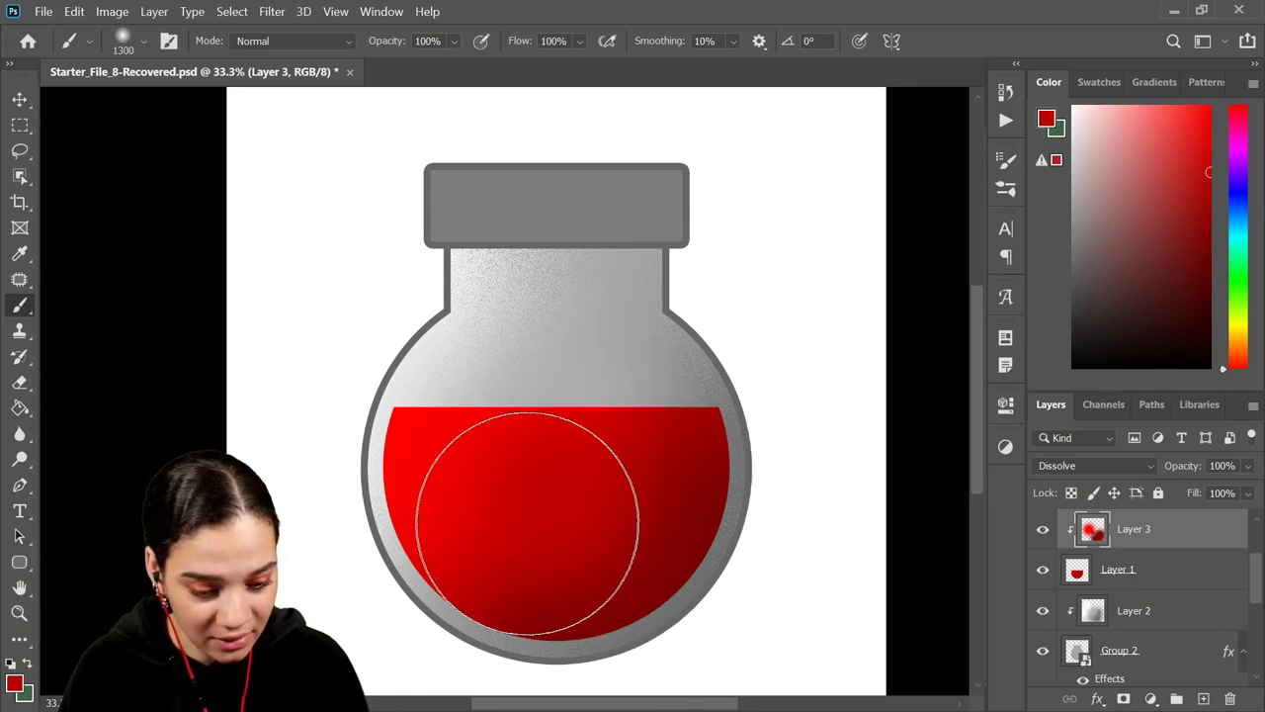
click(522, 521)
drag(1196, 291, 1208, 255)
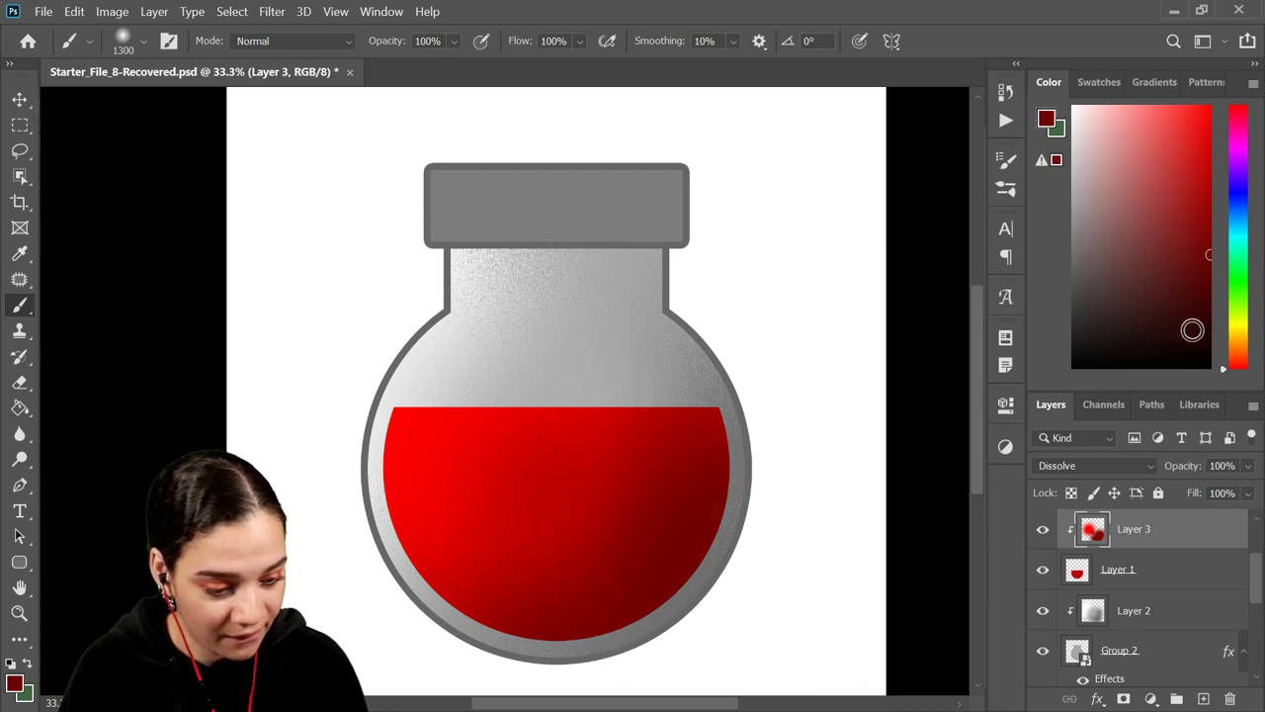
mouse_move(1192, 329)
mouse_down()
mouse_move(1220, 331)
mouse_move(1226, 348)
mouse_up()
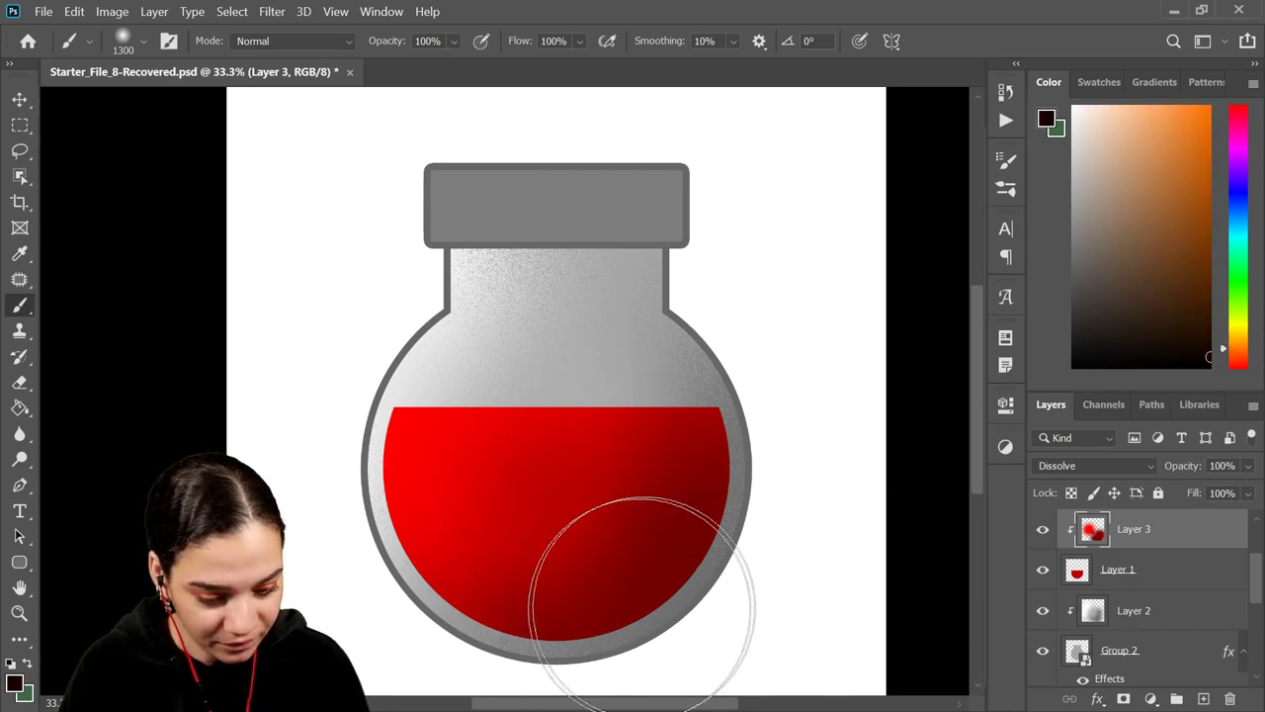
mouse_move(646, 584)
mouse_down()
mouse_move(728, 599)
mouse_move(751, 588)
mouse_up()
key(ctrl+z)
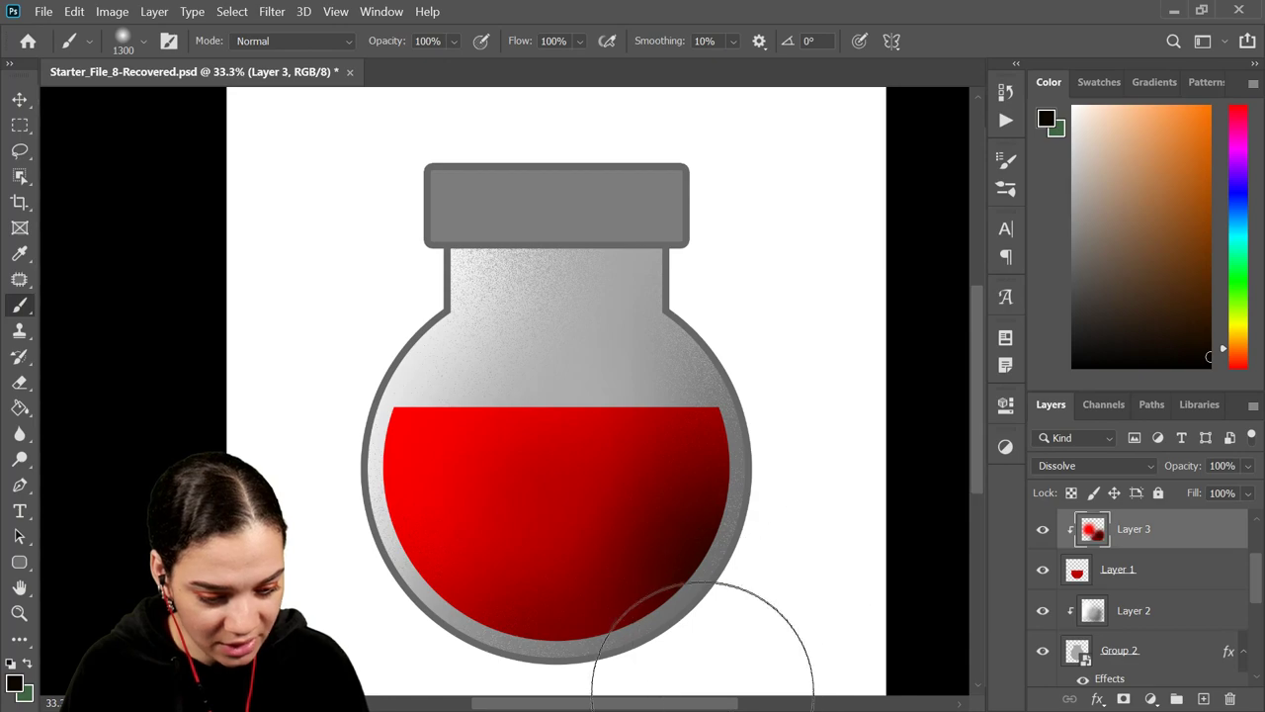
mouse_move(517, 683)
mouse_down()
mouse_move(627, 675)
mouse_move(721, 642)
mouse_up()
drag(1177, 183, 1176, 301)
alt+click(543, 518)
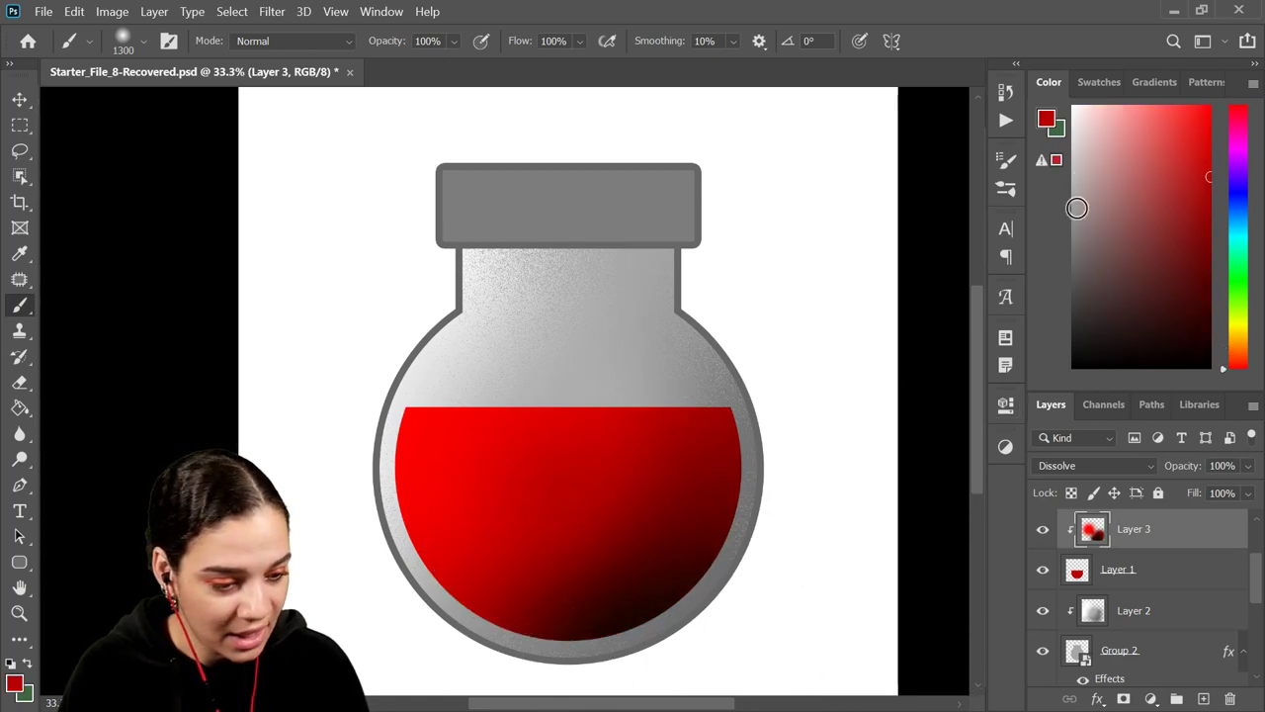
drag(1145, 142, 1208, 107)
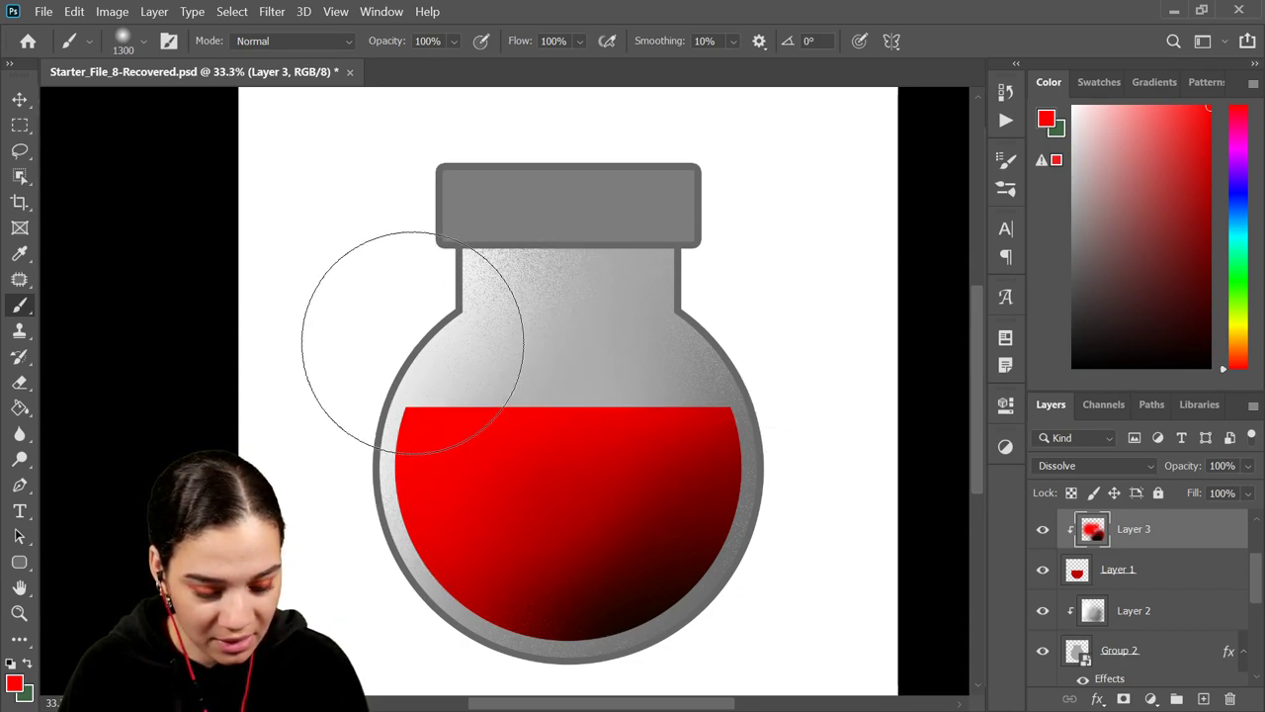
scroll(1176, 556, up, 2)
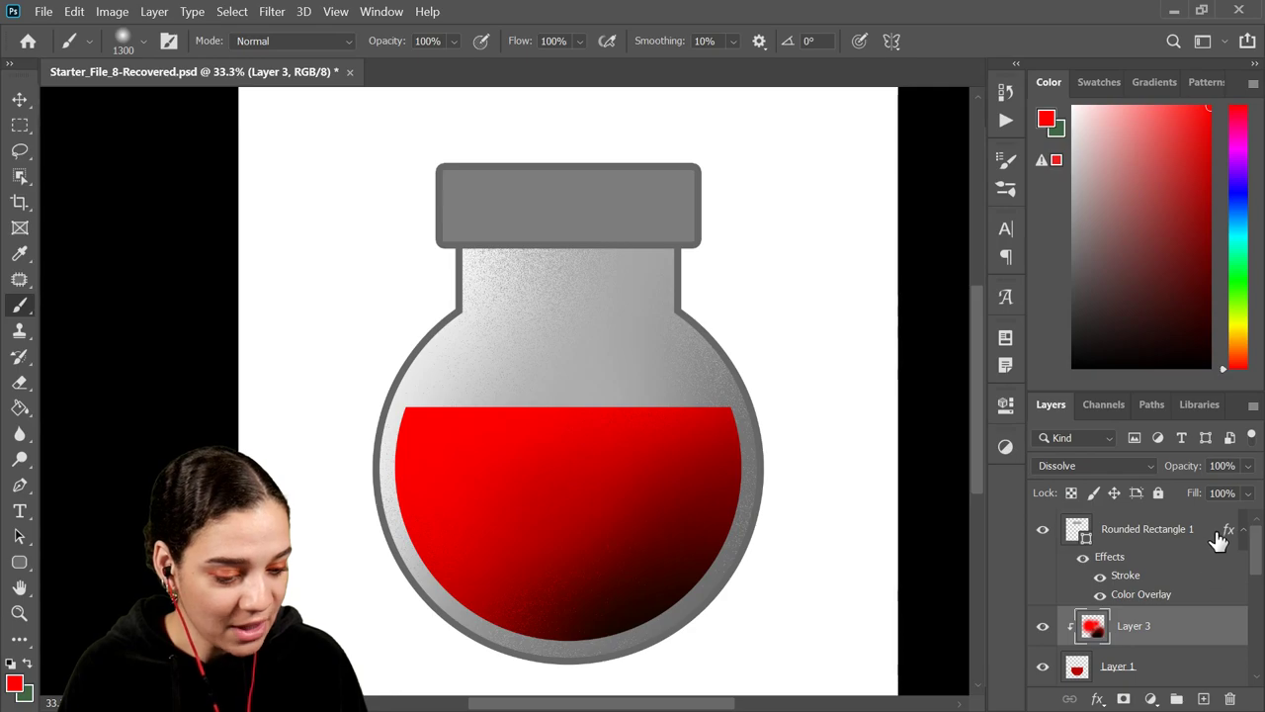
Step: Add a new Layer 4 clipped to the Rounded Rectangle 1 cap layer
click(1147, 530)
key(ctrl+shift+n)
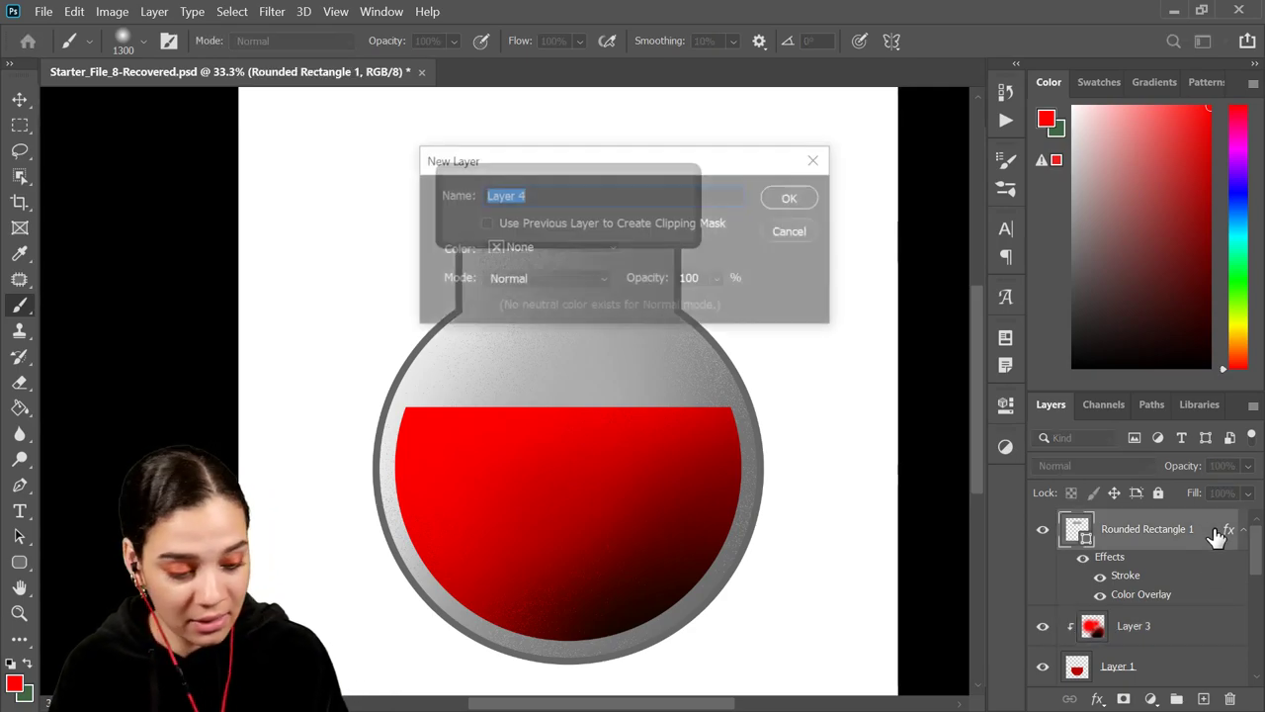
key(Return)
right_click(1210, 537)
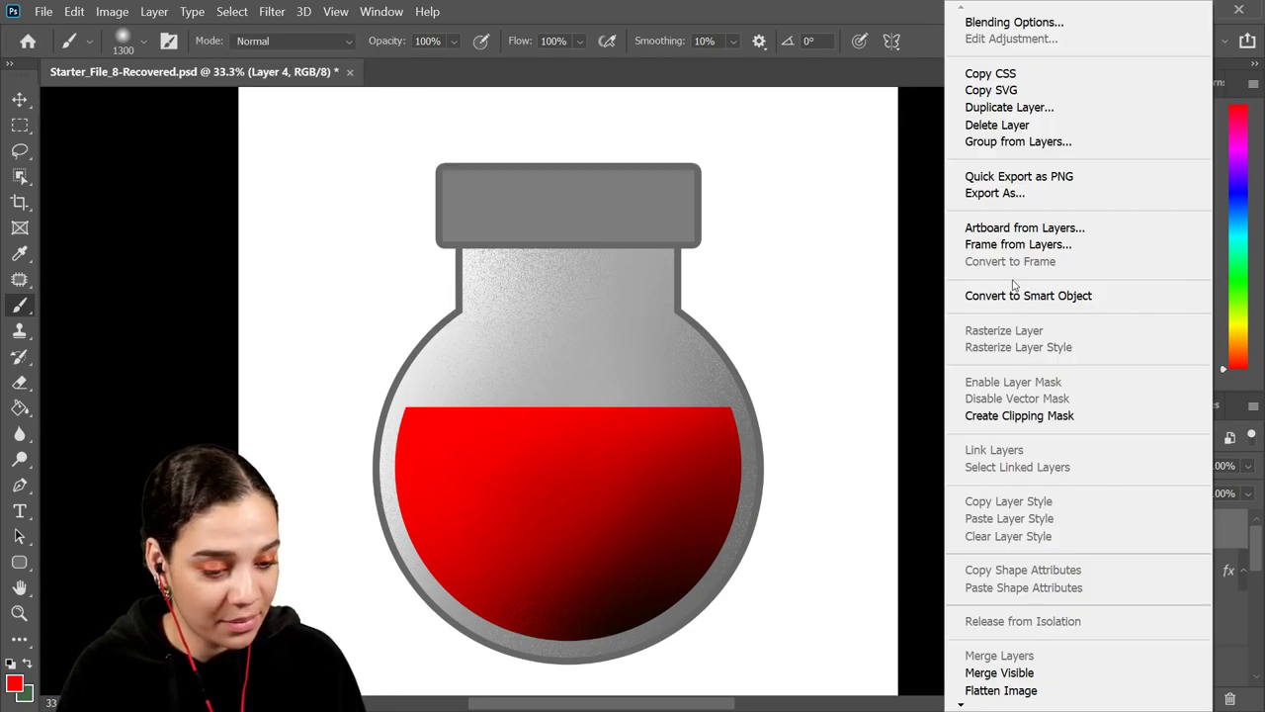
click(1019, 413)
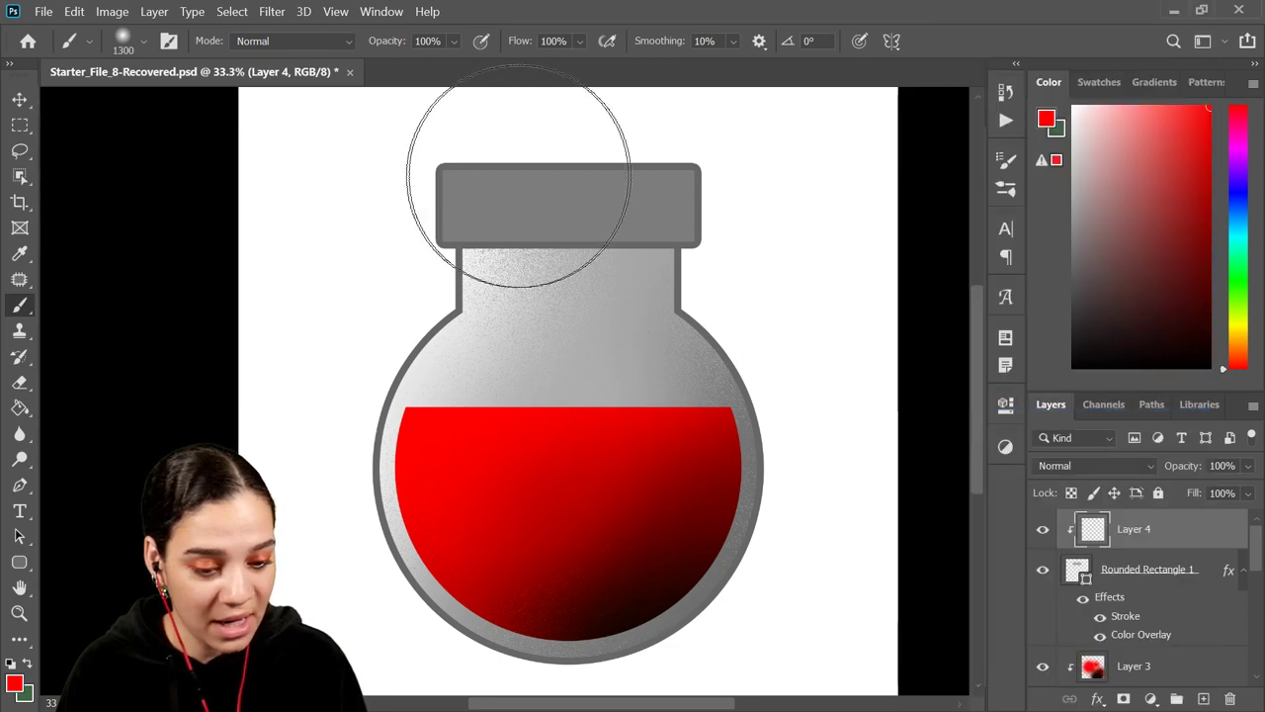
Step: Pick a darker cap grey, shrink the brush to 800, and set Layer 4 to Dissolve
alt+click(578, 192)
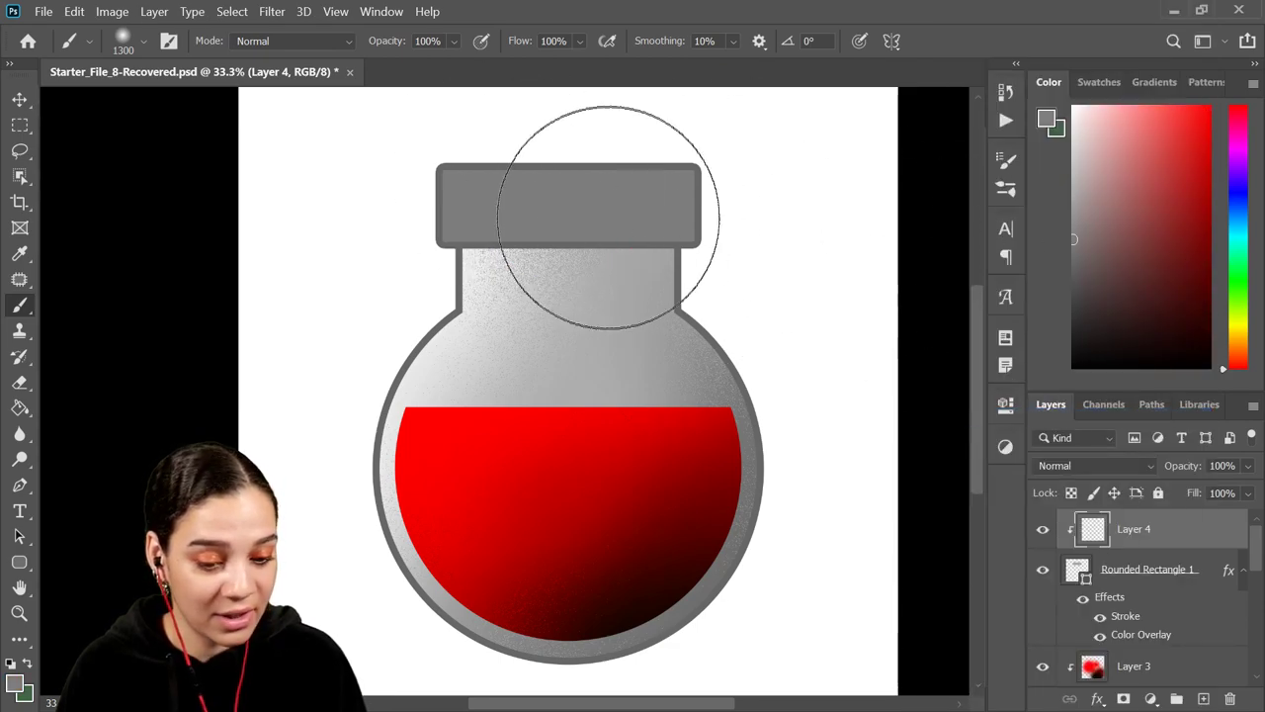
mouse_move(1087, 286)
mouse_down()
mouse_move(1097, 286)
mouse_move(1023, 305)
mouse_up()
key(bracketleft)
key(bracketleft)
key(bracketleft)
key(bracketleft)
key(bracketleft)
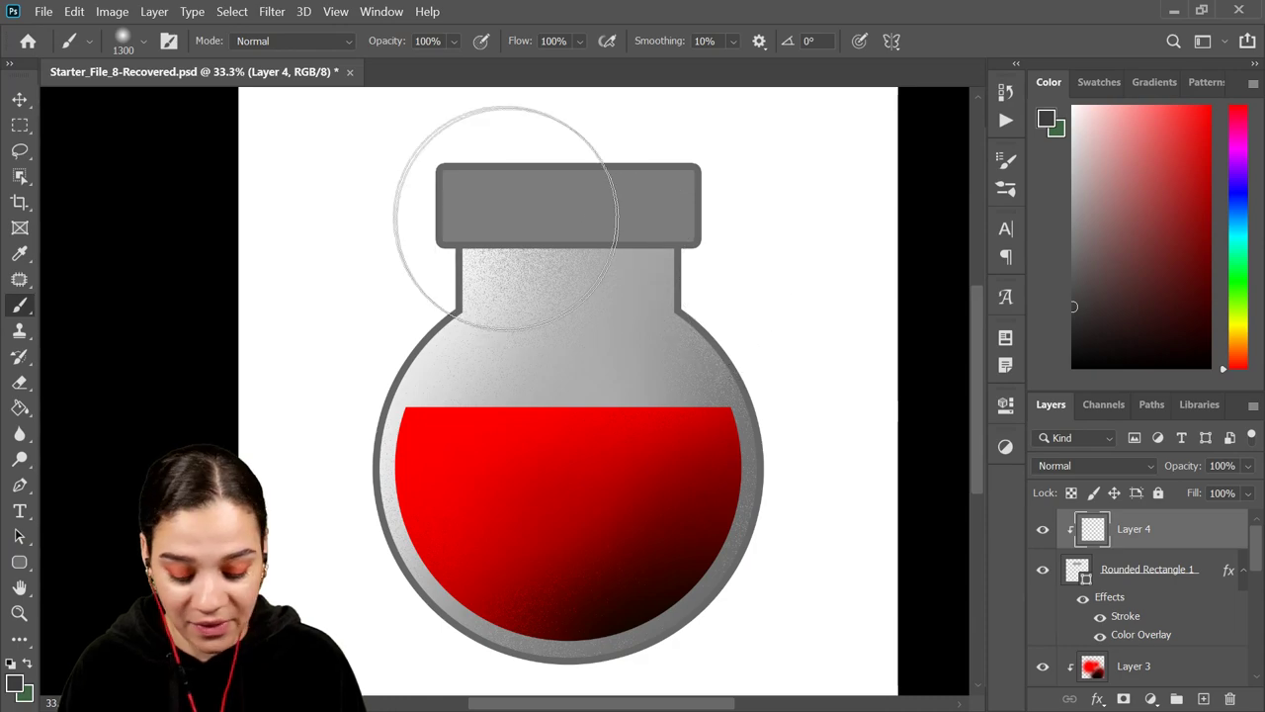
click(1095, 464)
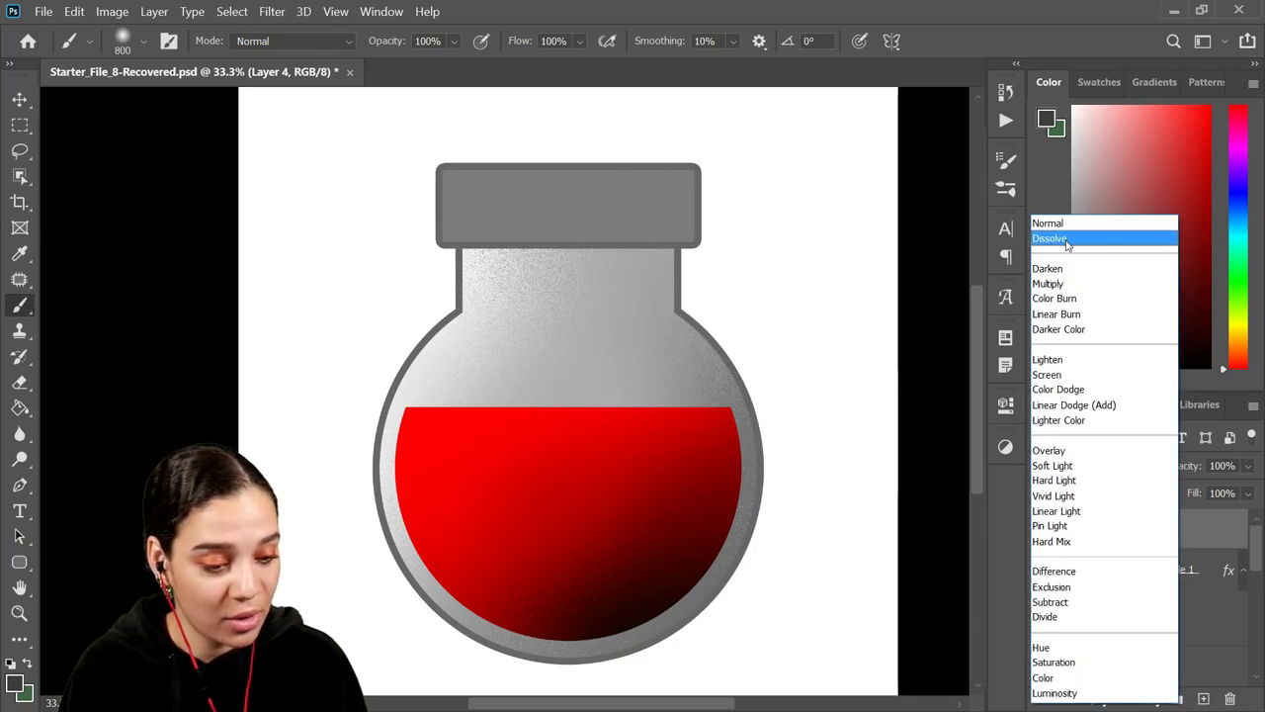
click(1056, 239)
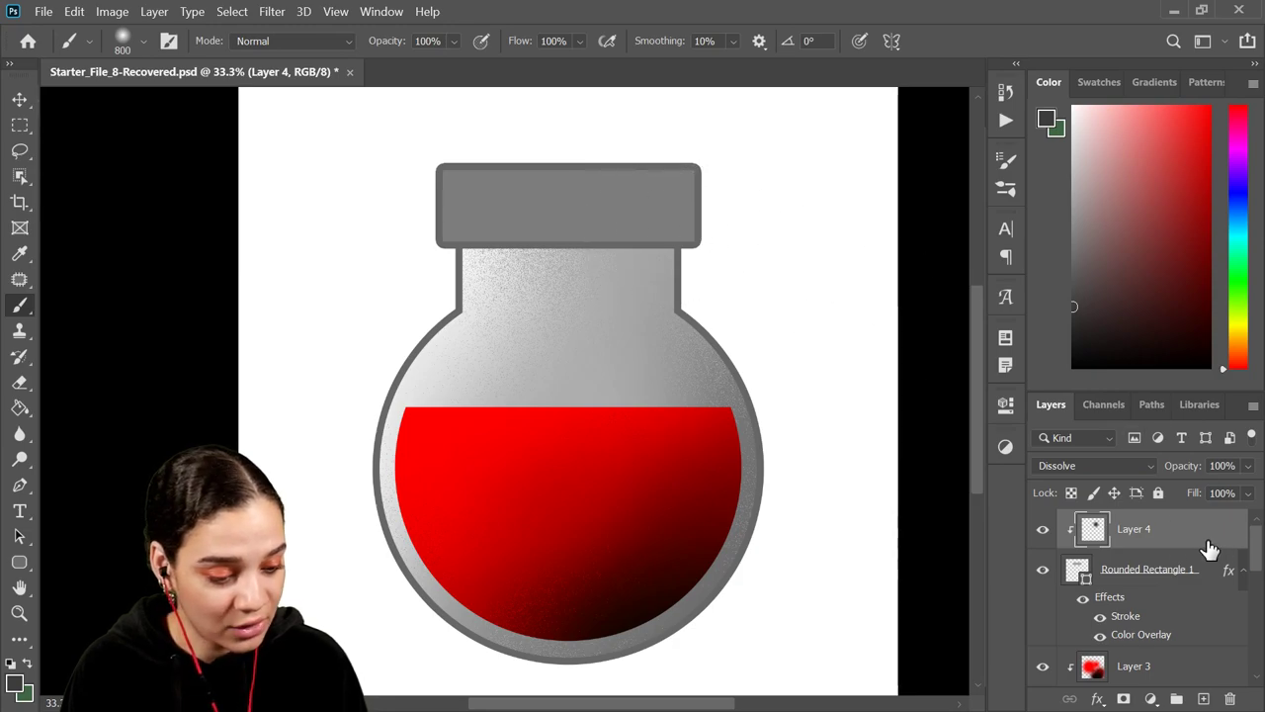
Step: Rasterize the Rounded Rectangle 1 layer and return to Layer 4 with an even darker grey
click(1241, 573)
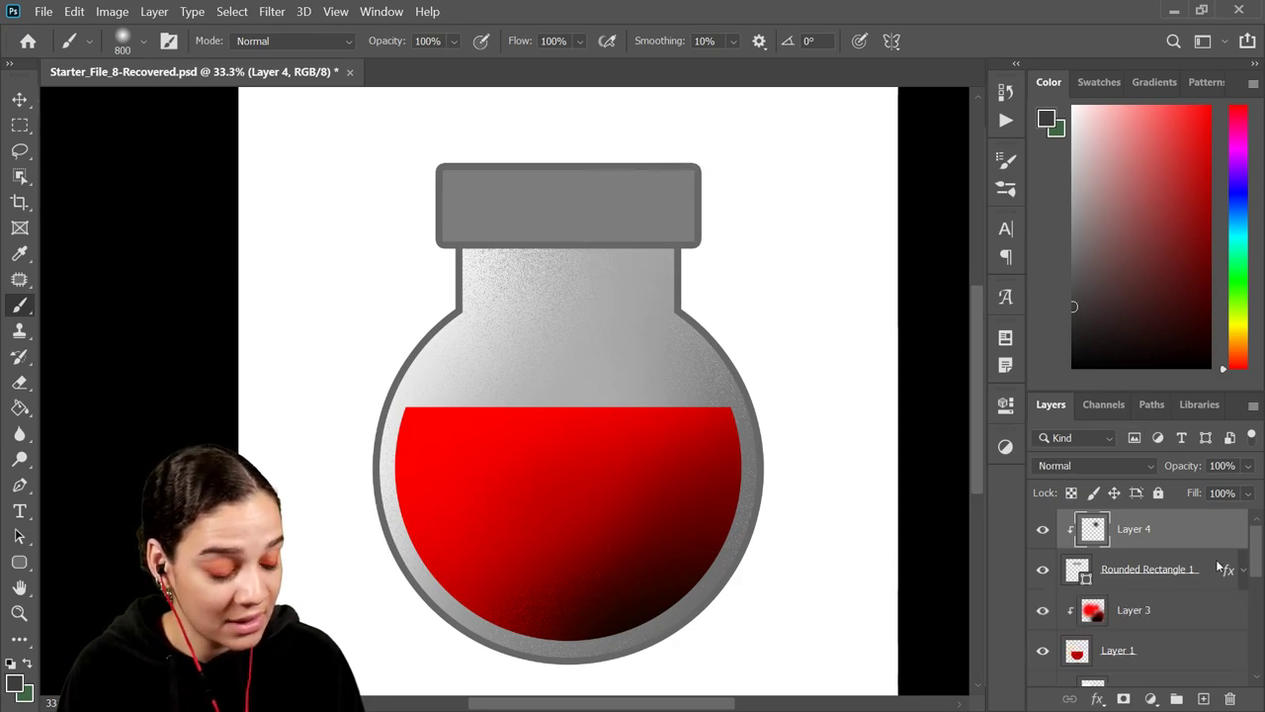
right_click(1221, 565)
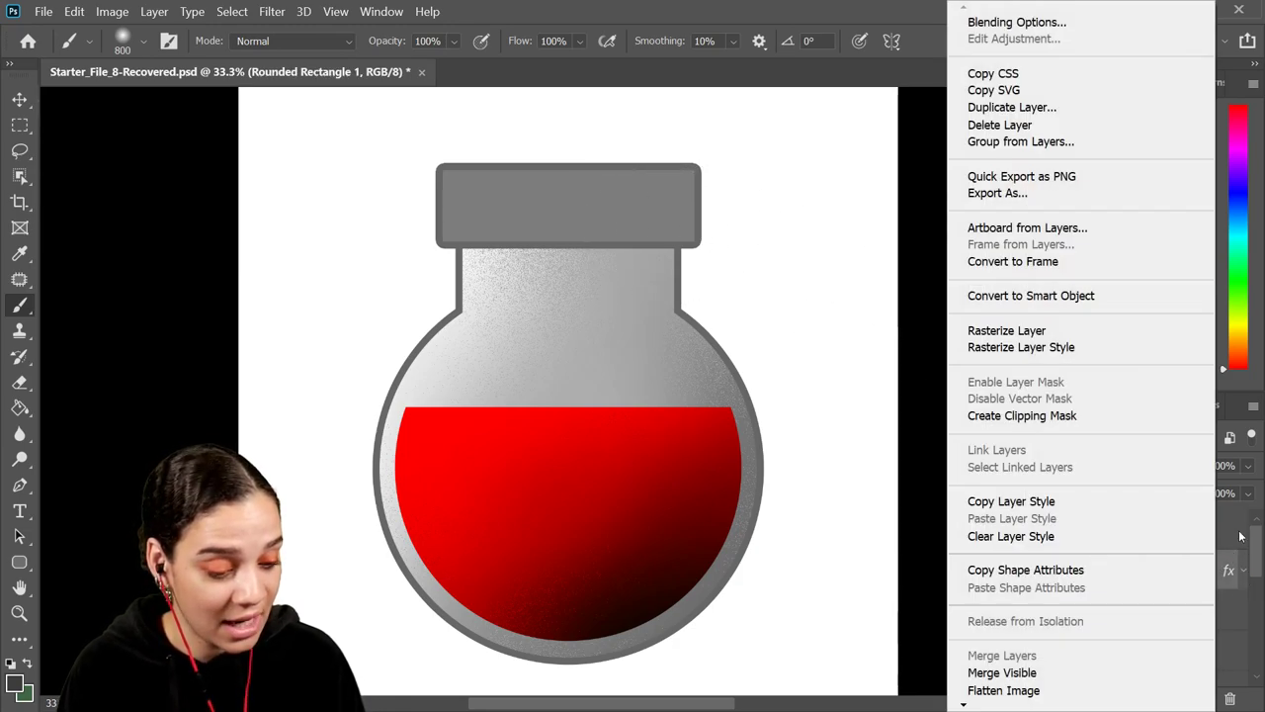
click(1081, 331)
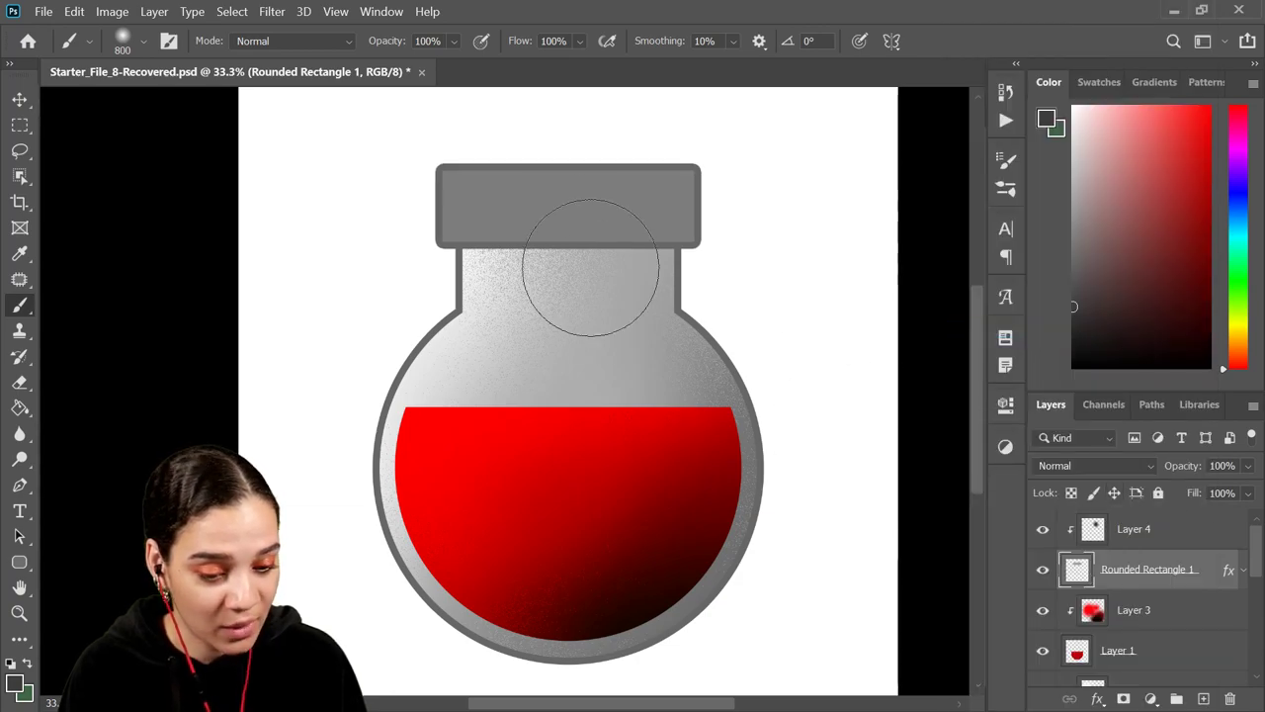
click(481, 158)
key(ctrl+z)
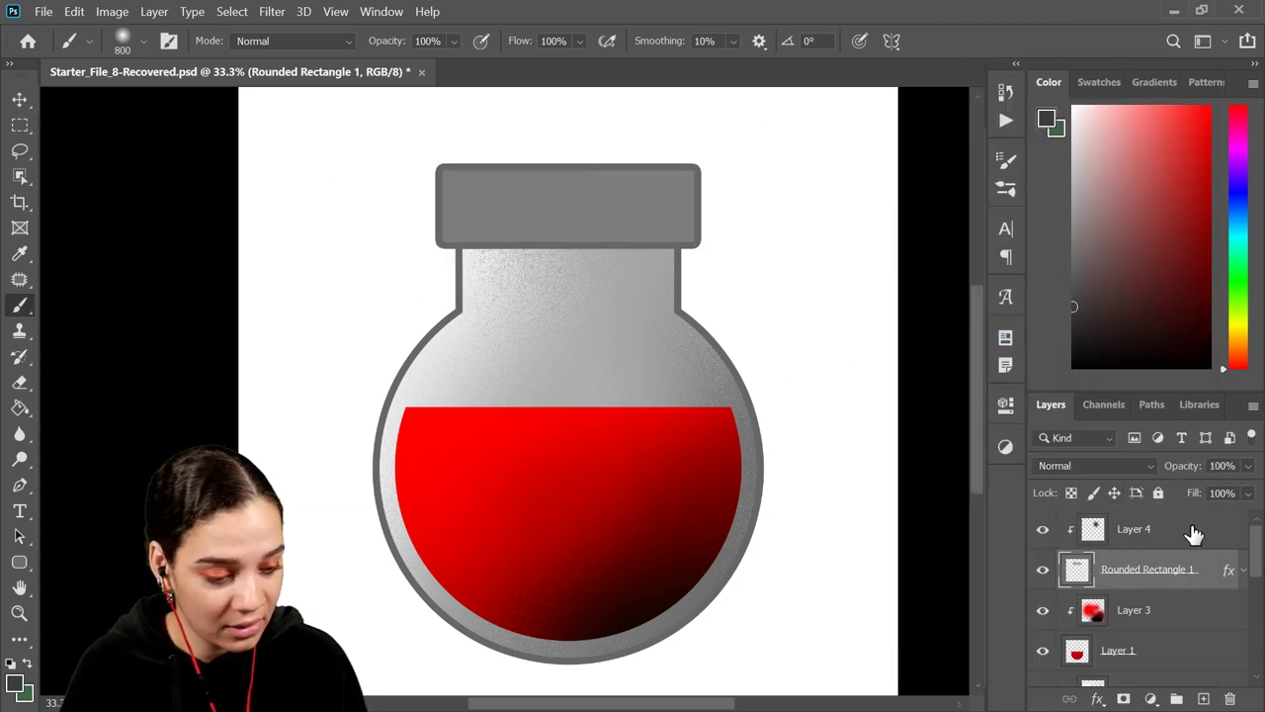
click(1186, 529)
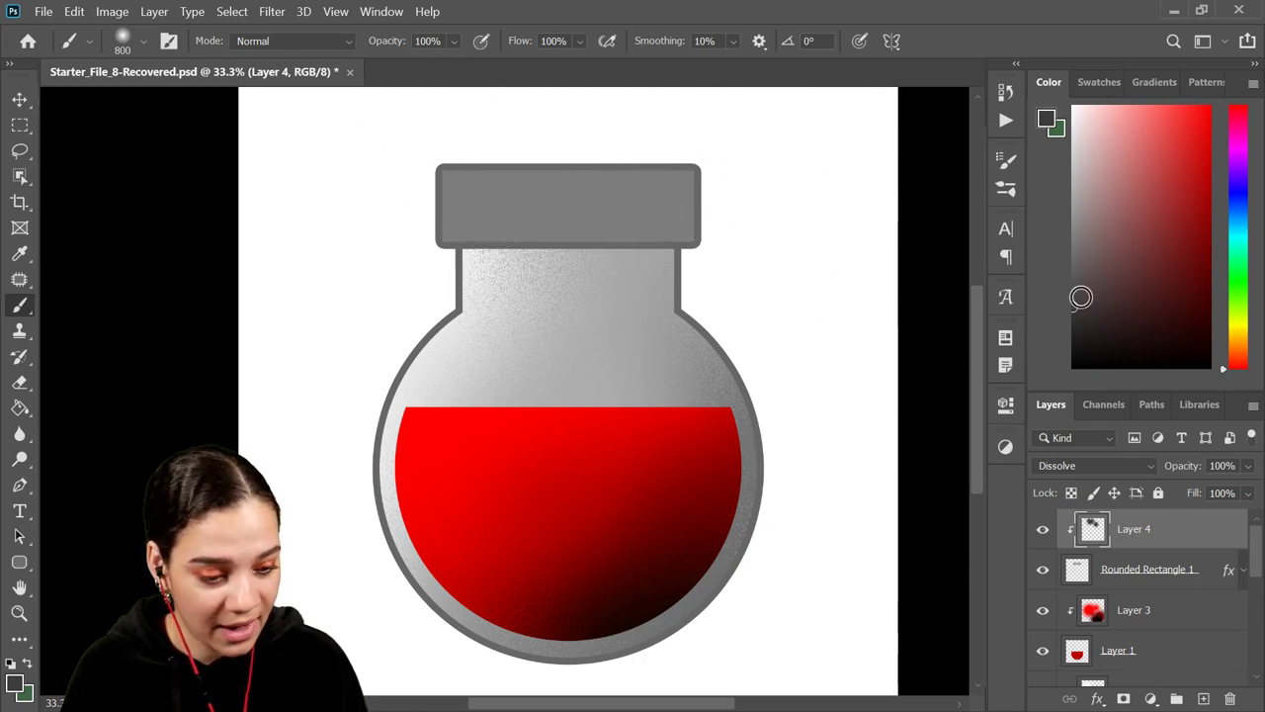
click(1073, 330)
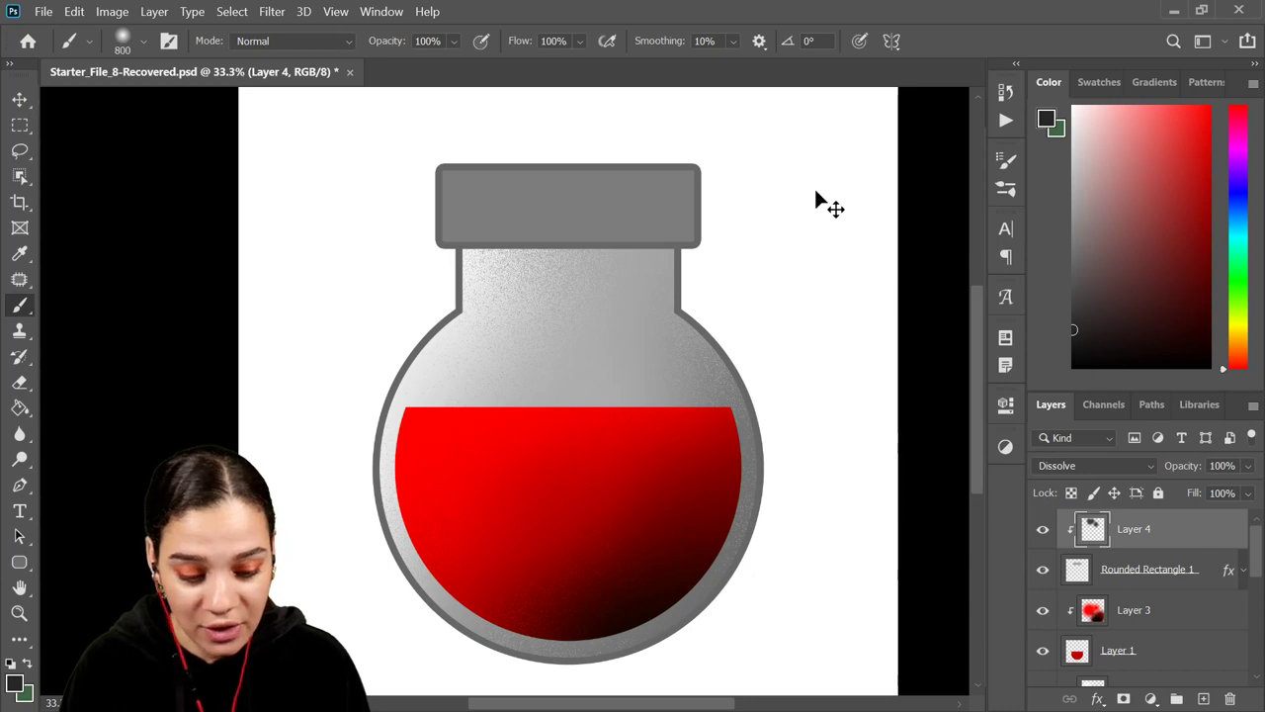
key(ctrl+minus)
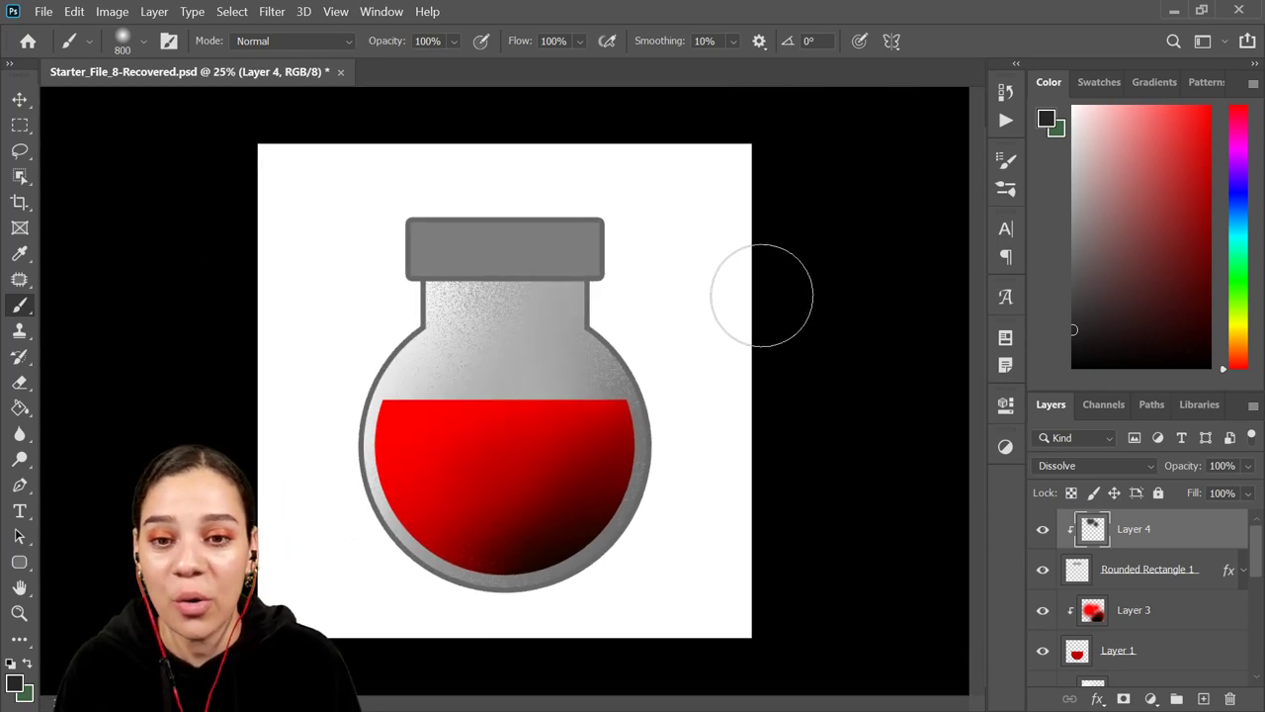
key(ctrl+minus)
key(ctrl+plus)
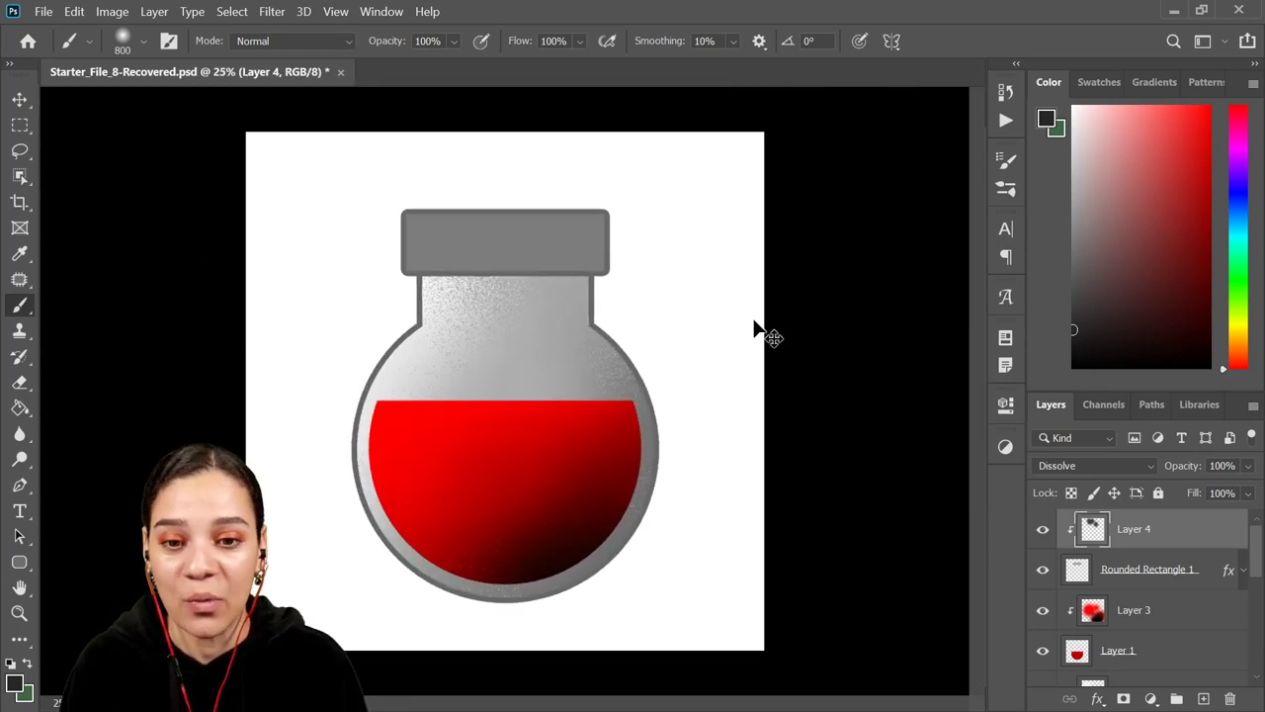
key(ctrl+plus)
mouse_move(584, 557)
mouse_down()
mouse_move(644, 370)
mouse_move(655, 483)
mouse_up()
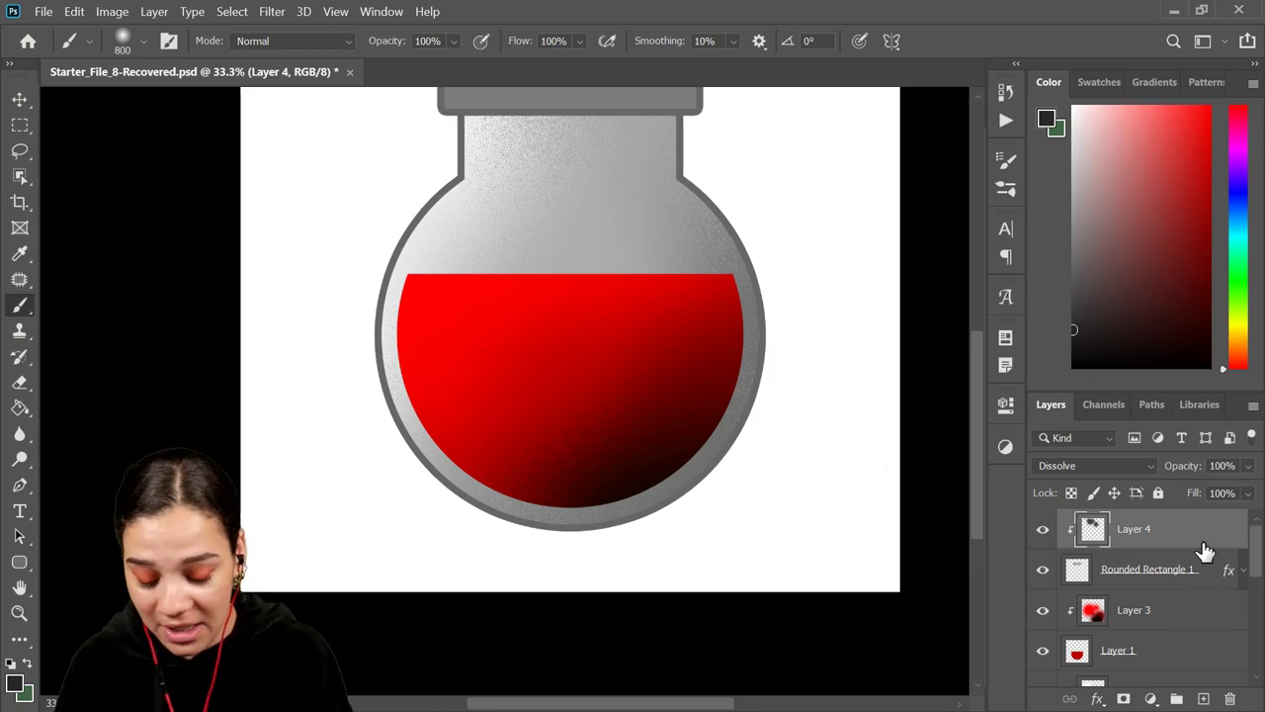
Step: Add Layer 5 in Dissolve mode with a white 200 px brush
key(ctrl+shift+n)
key(Return)
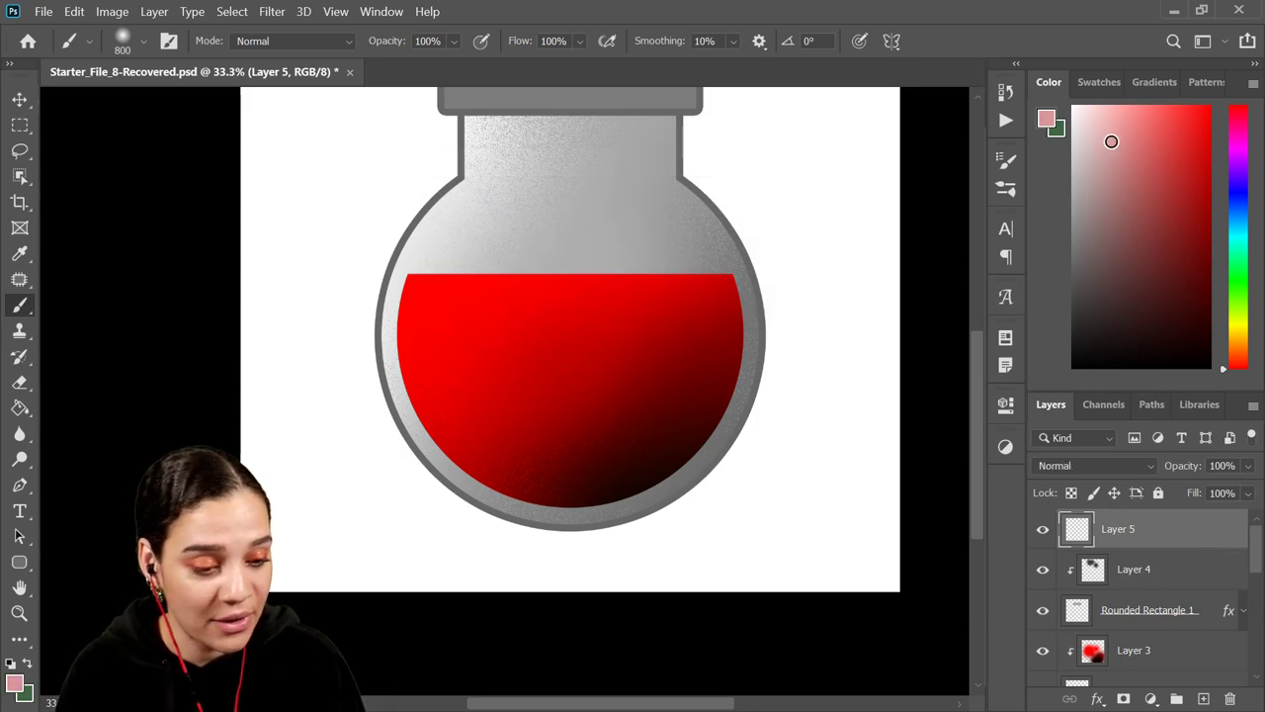
drag(1110, 141, 1049, 87)
key(bracketleft)
key(bracketleft)
key(bracketleft)
key(bracketleft)
key(bracketleft)
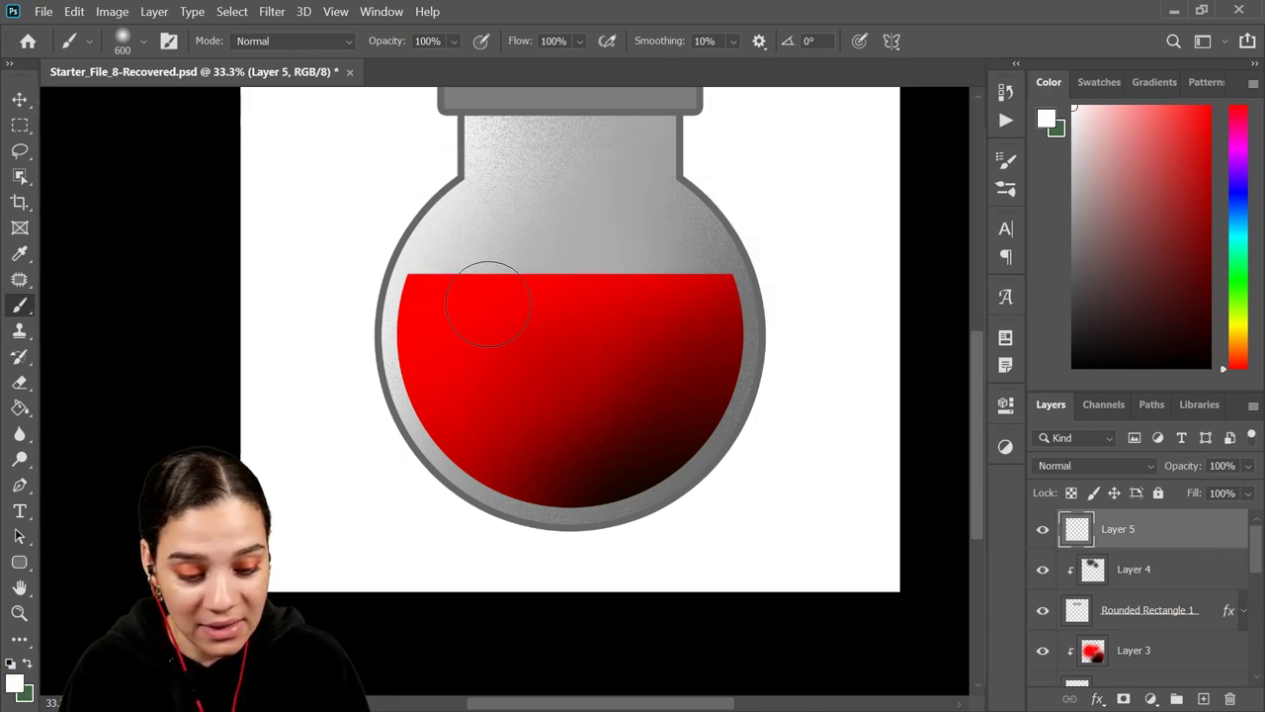
key(bracketleft)
key(bracketleft)
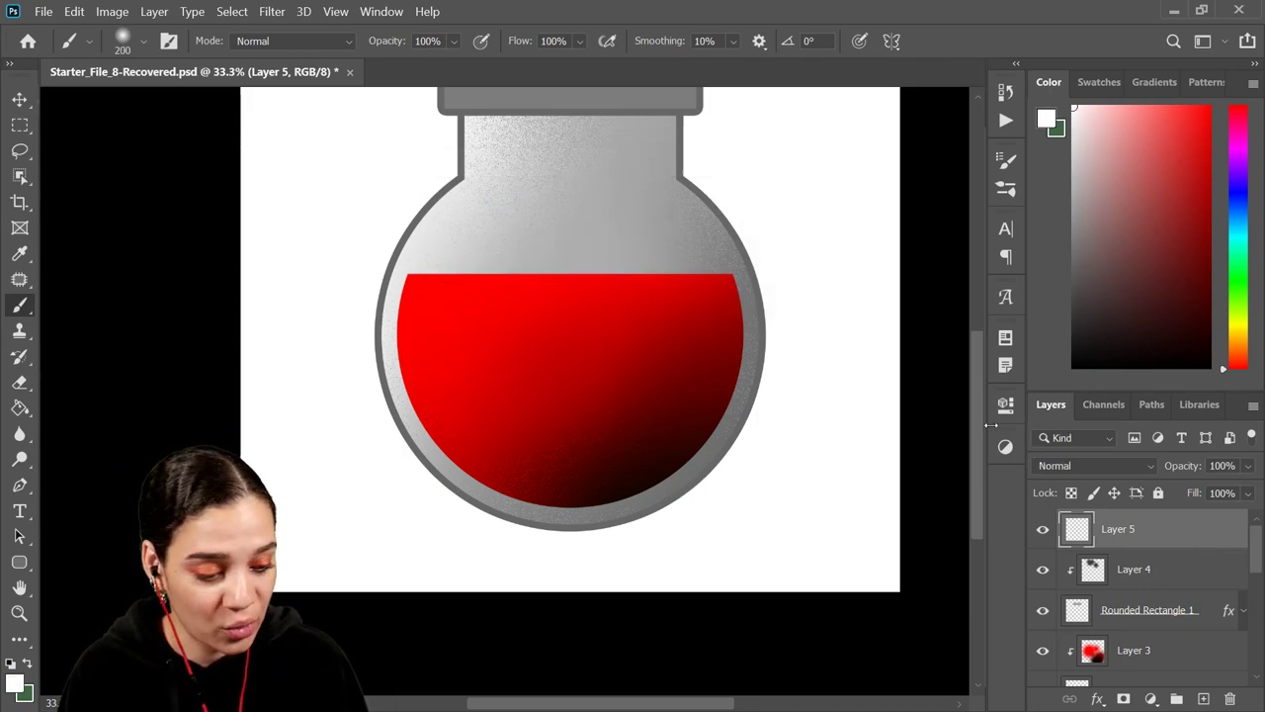
click(1087, 464)
click(1050, 238)
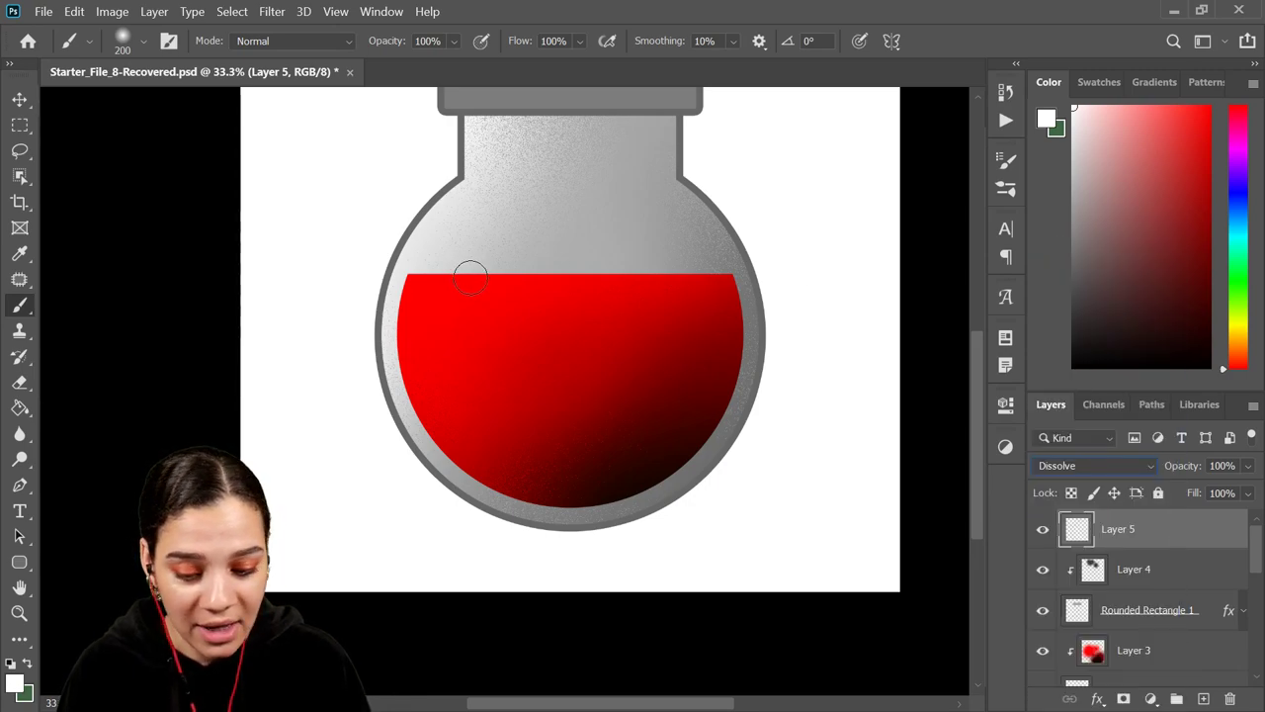
Step: Paint a white grainy sparkle at the red liquid's top-left edge
drag(466, 278, 492, 275)
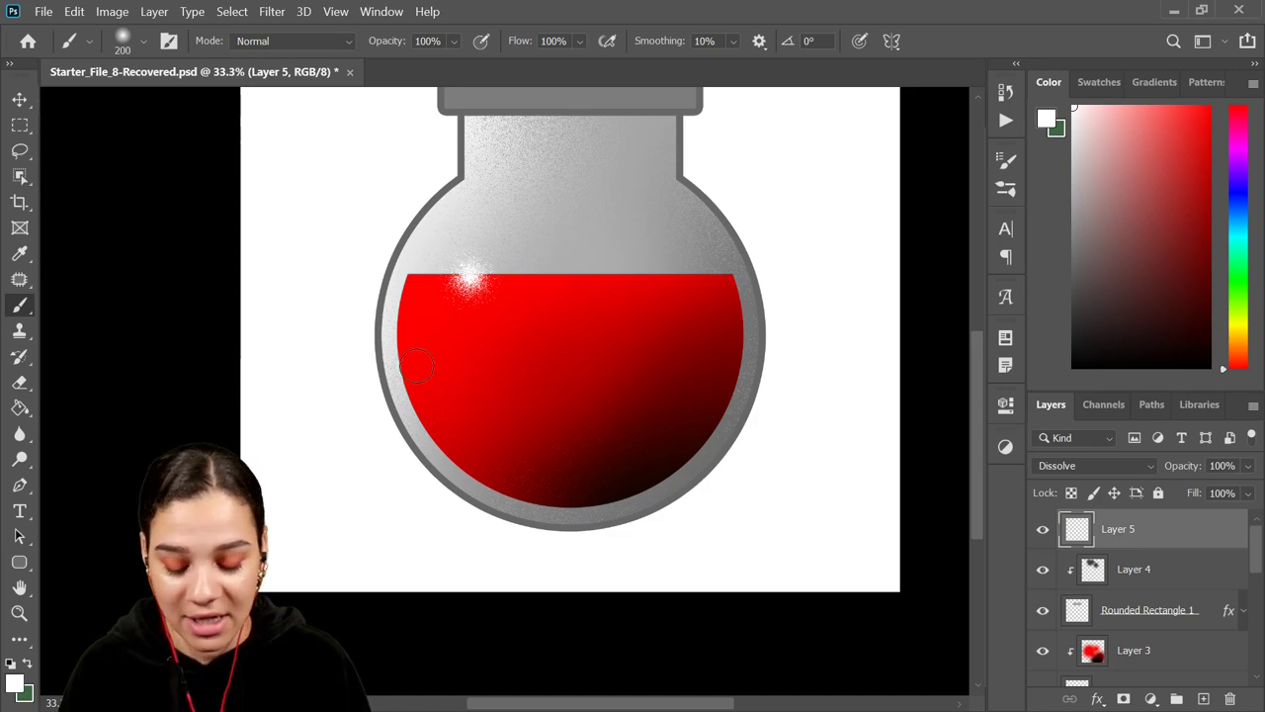
key(bracketleft)
key(bracketleft)
key(bracketleft)
key(bracketleft)
click(429, 431)
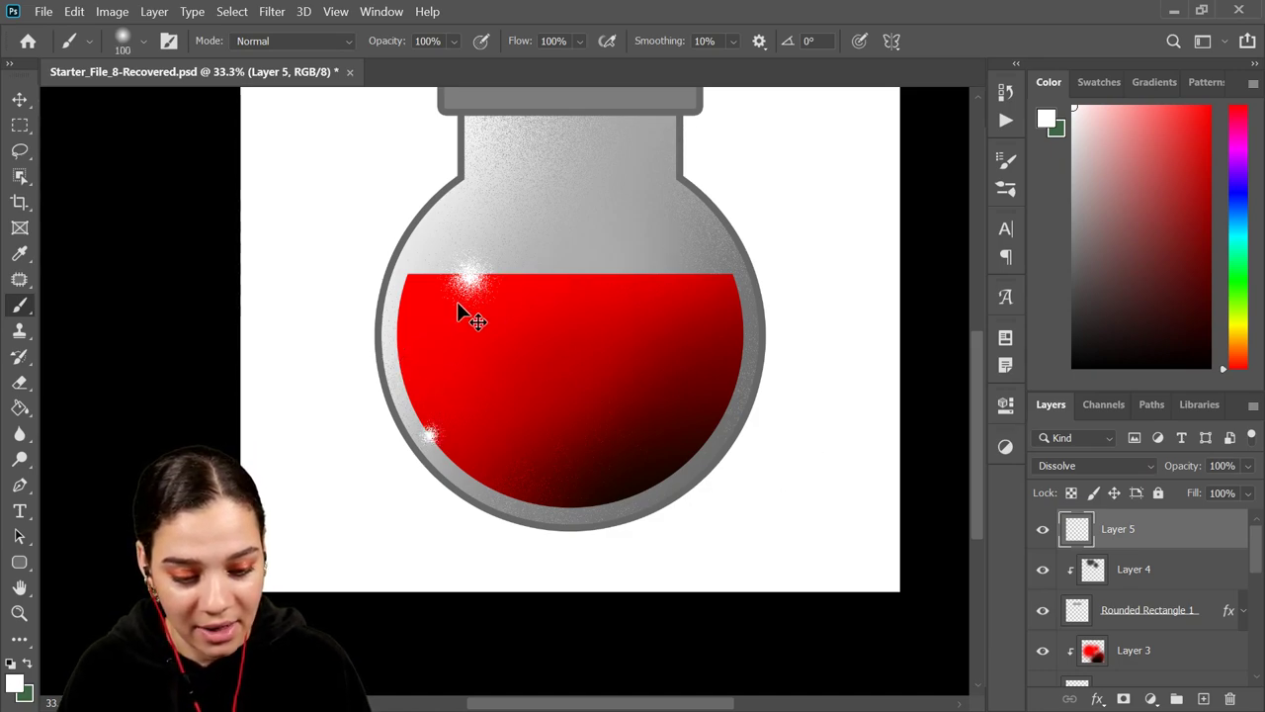
key(ctrl+z)
click(436, 223)
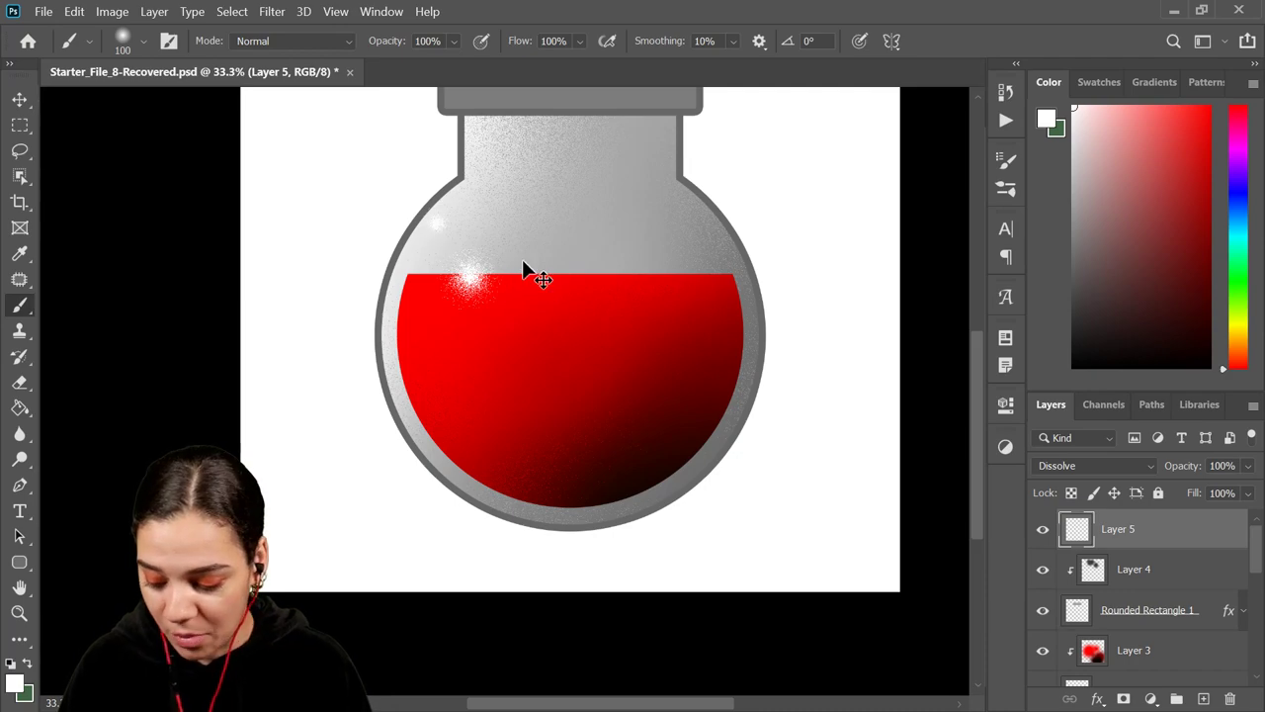
key(ctrl+z)
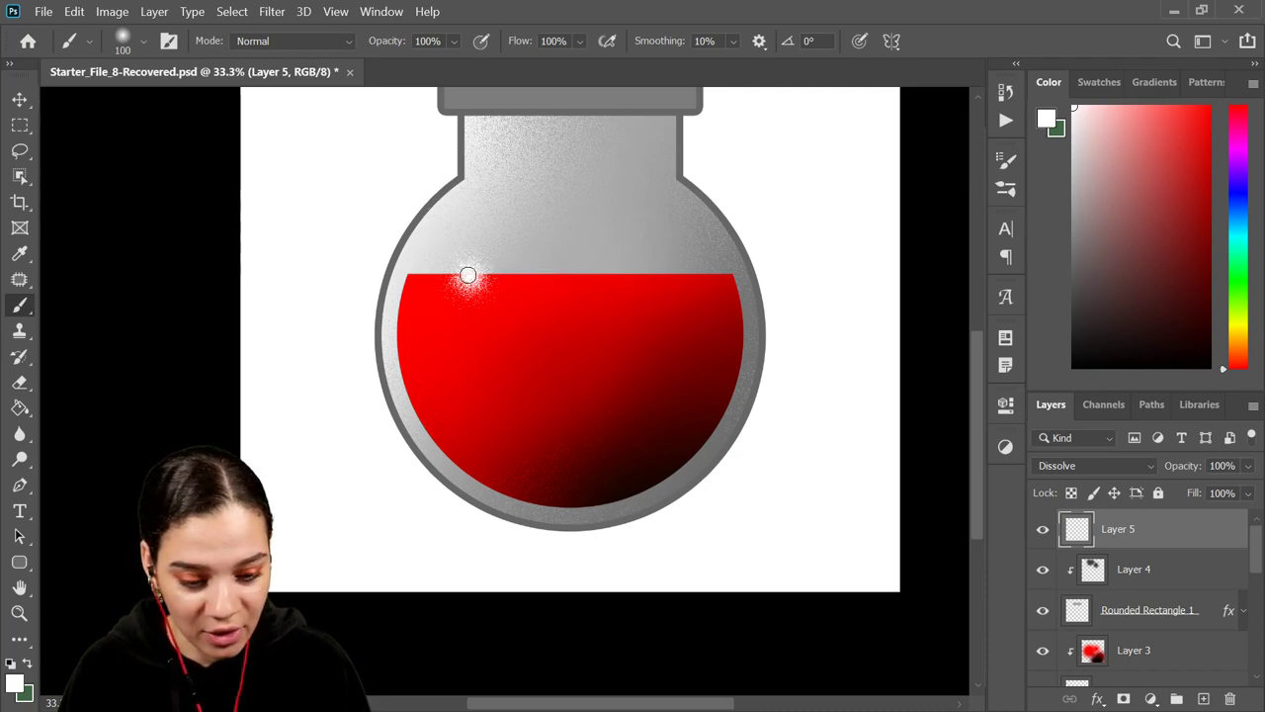
key(bracketright)
key(bracketright)
key(bracketright)
key(bracketright)
key(bracketright)
key(bracketright)
click(468, 273)
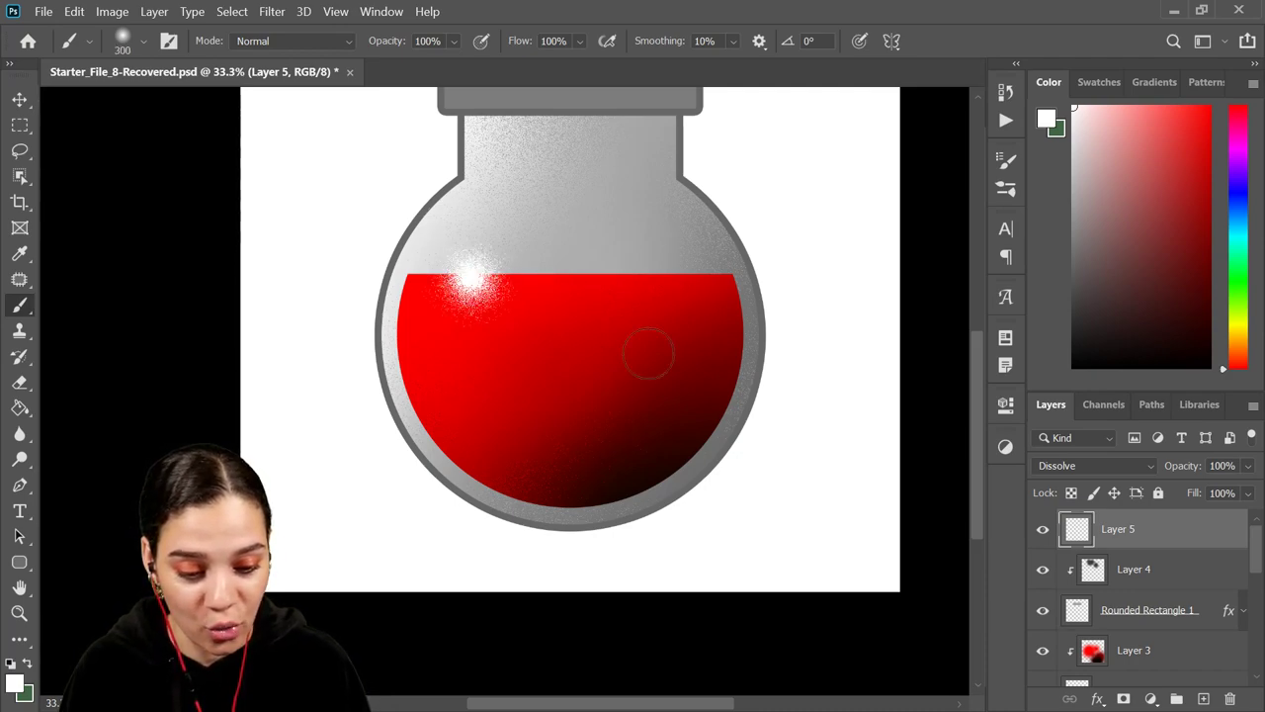
key(ctrl+minus)
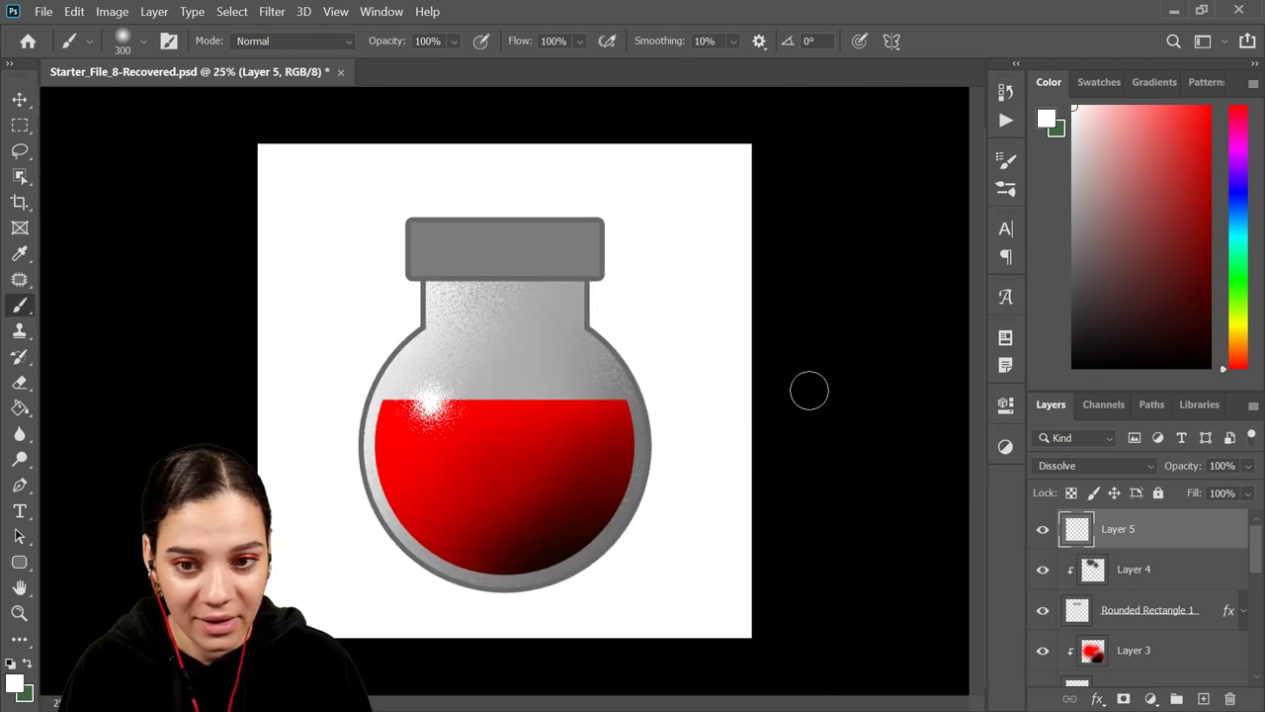
key(ctrl+plus)
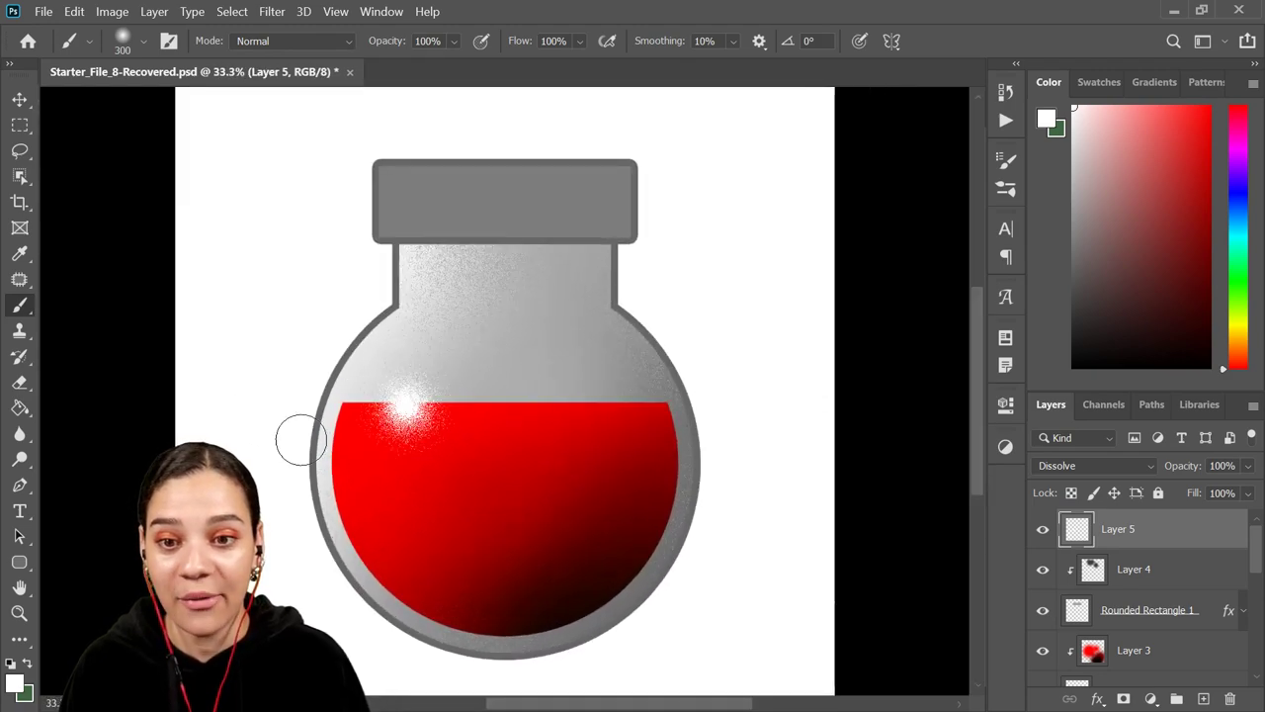
key(ctrl+minus)
key(ctrl+minus)
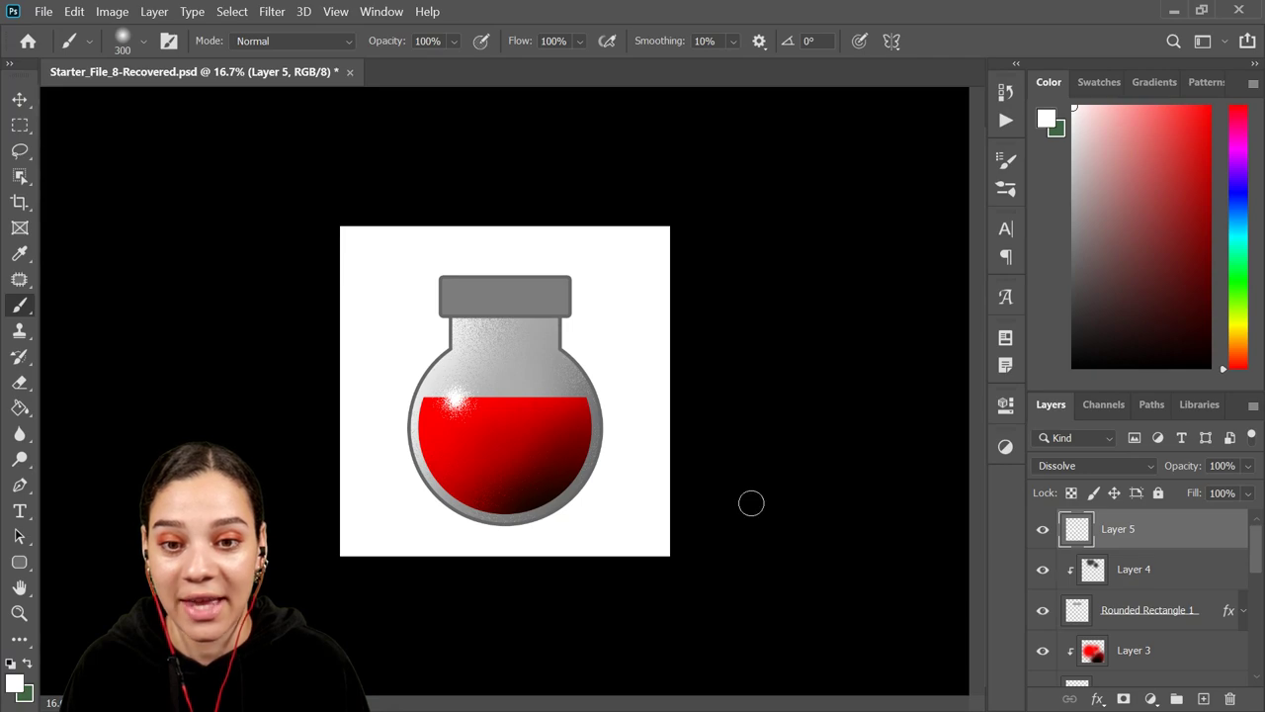
key(ctrl+plus)
key(ctrl+plus)
mouse_move(508, 480)
mouse_down()
mouse_move(629, 414)
mouse_move(554, 444)
mouse_up()
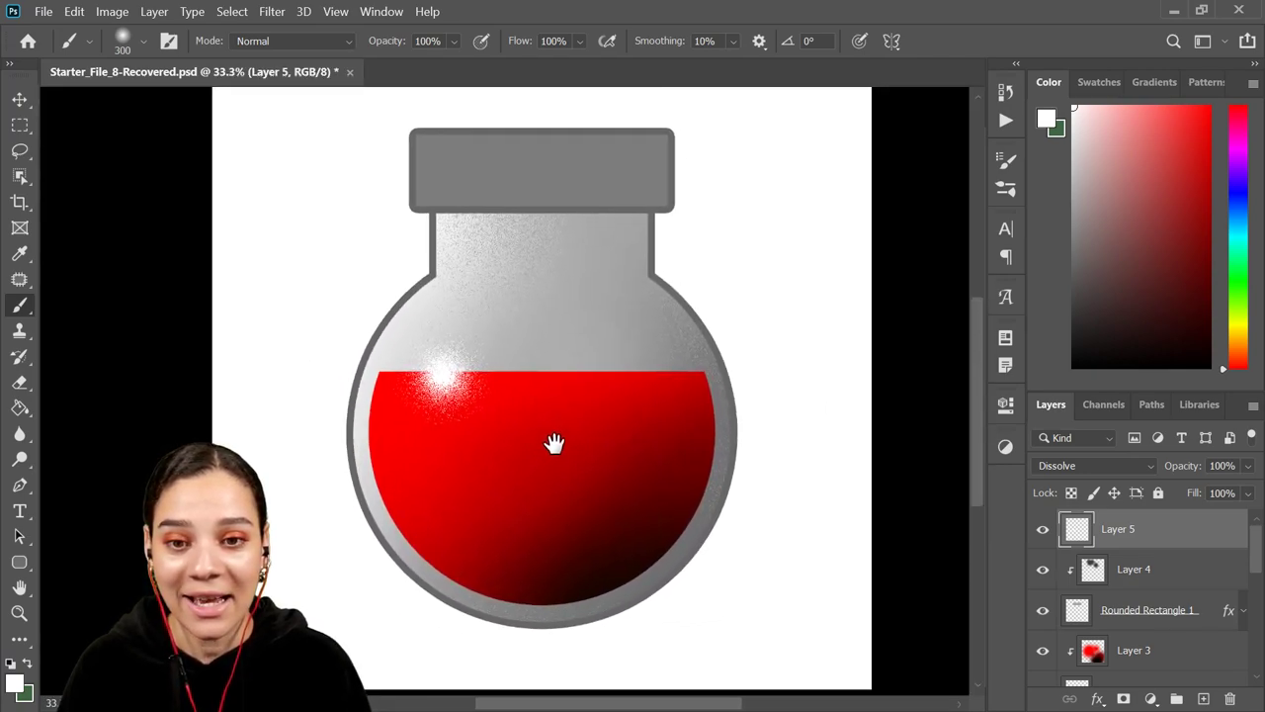